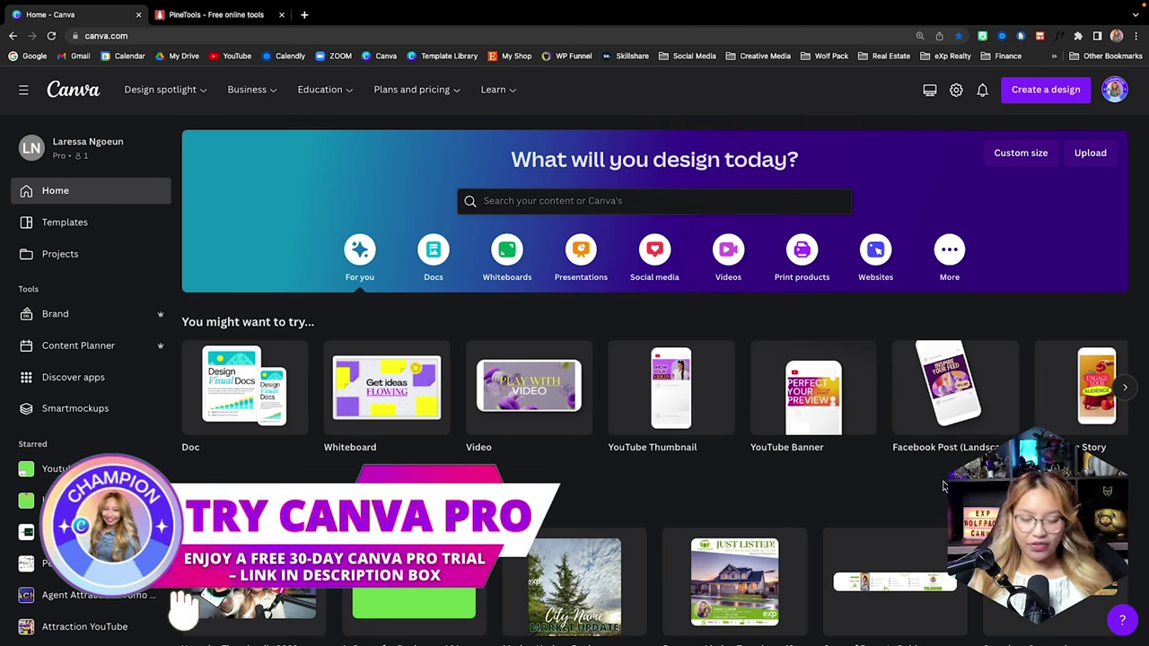
Create a new custom-size design 5400 px wide and 1080 px high
{"action": "left_click", "coordinate": [1070, 238]}
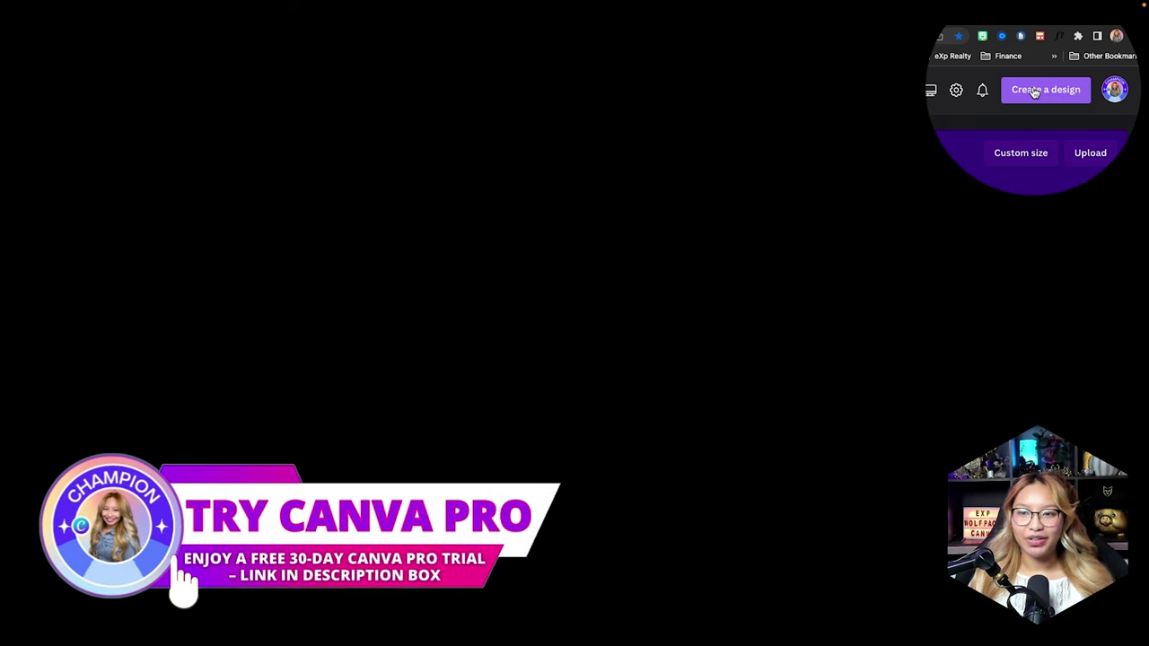
{"action": "right_click", "coordinate": [1047, 95]}
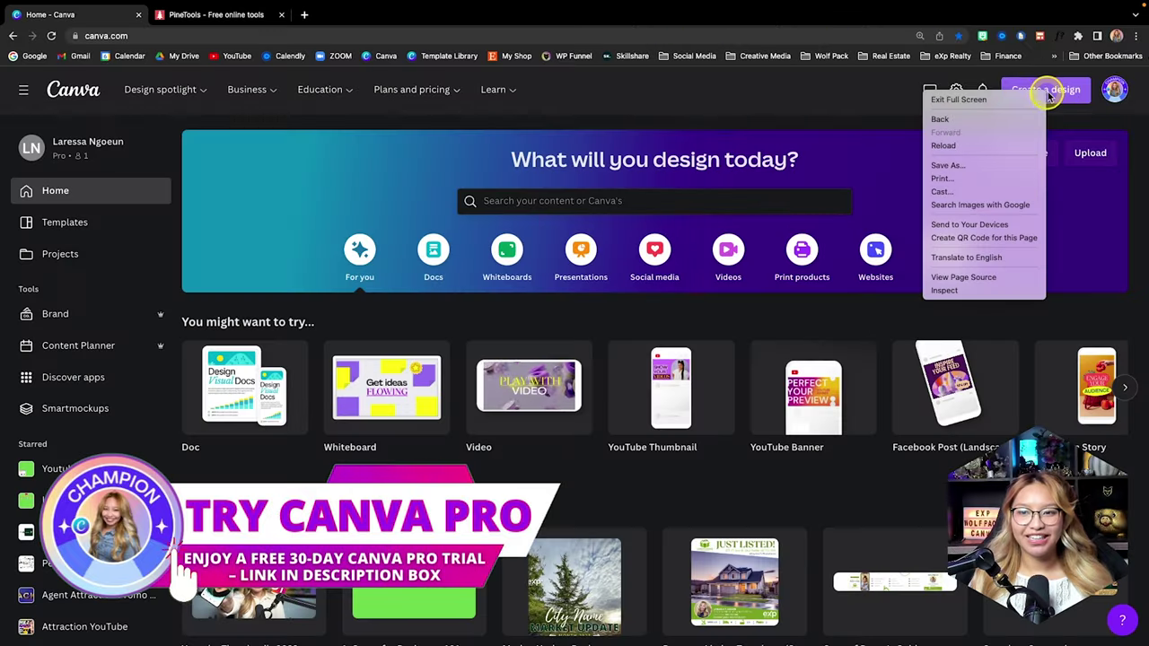
{"action": "left_click", "coordinate": [1056, 92]}
{"action": "left_click", "coordinate": [1059, 94]}
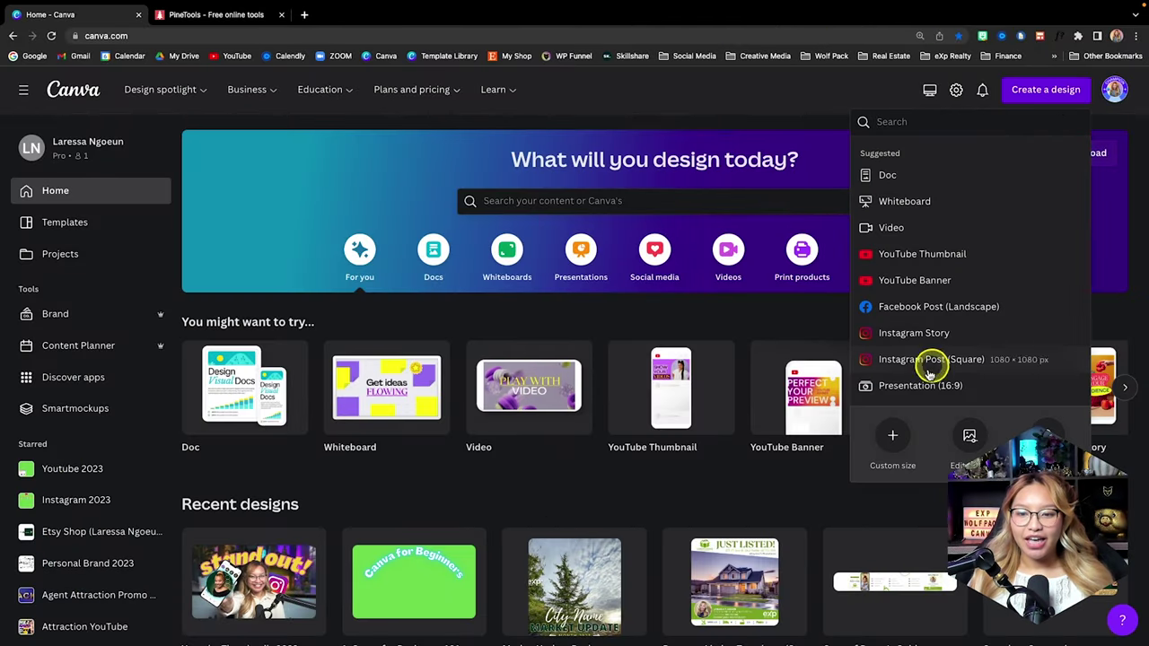
{"action": "left_click", "coordinate": [894, 448]}
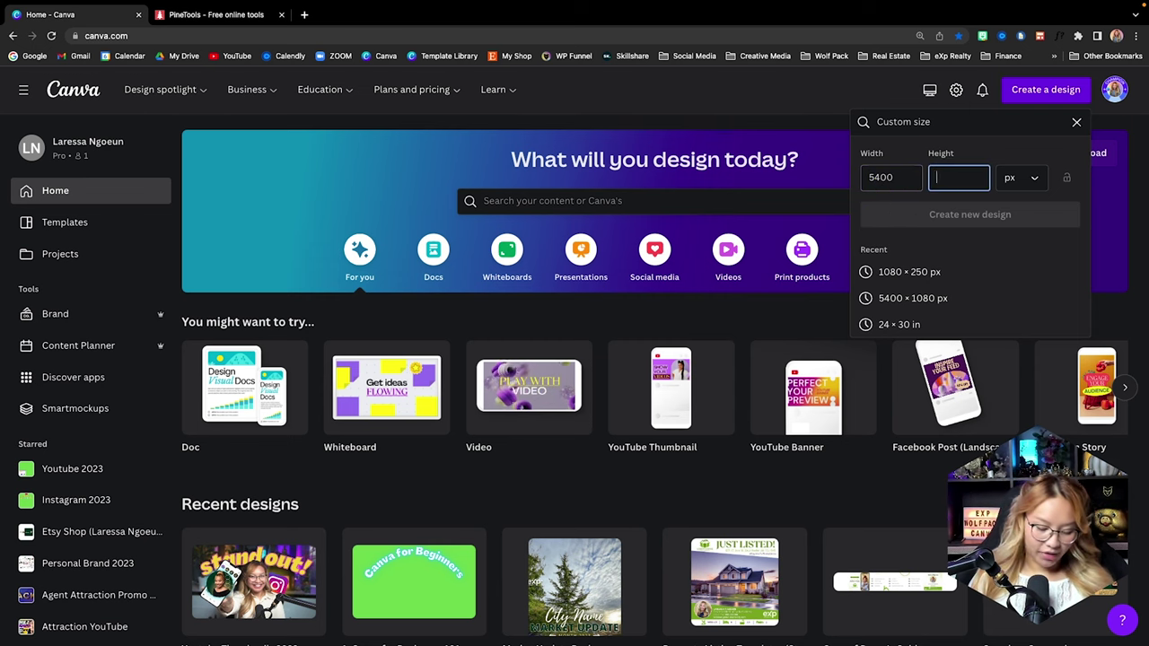
{"action": "type", "text": "1080"}
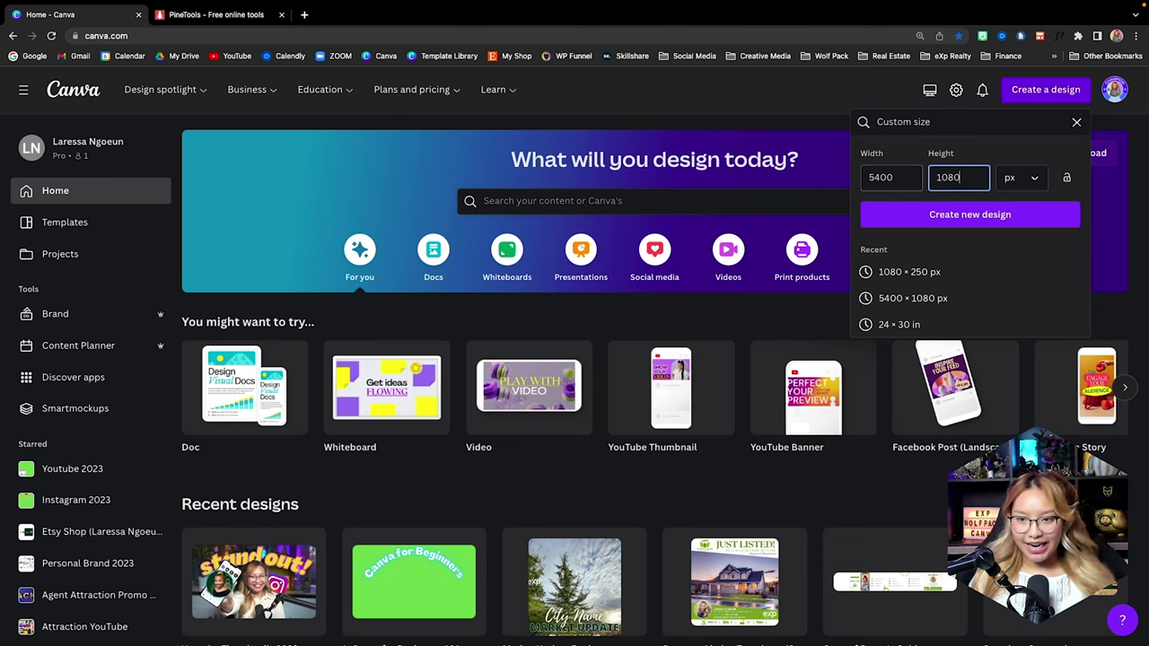
{"action": "left_click", "coordinate": [949, 213]}
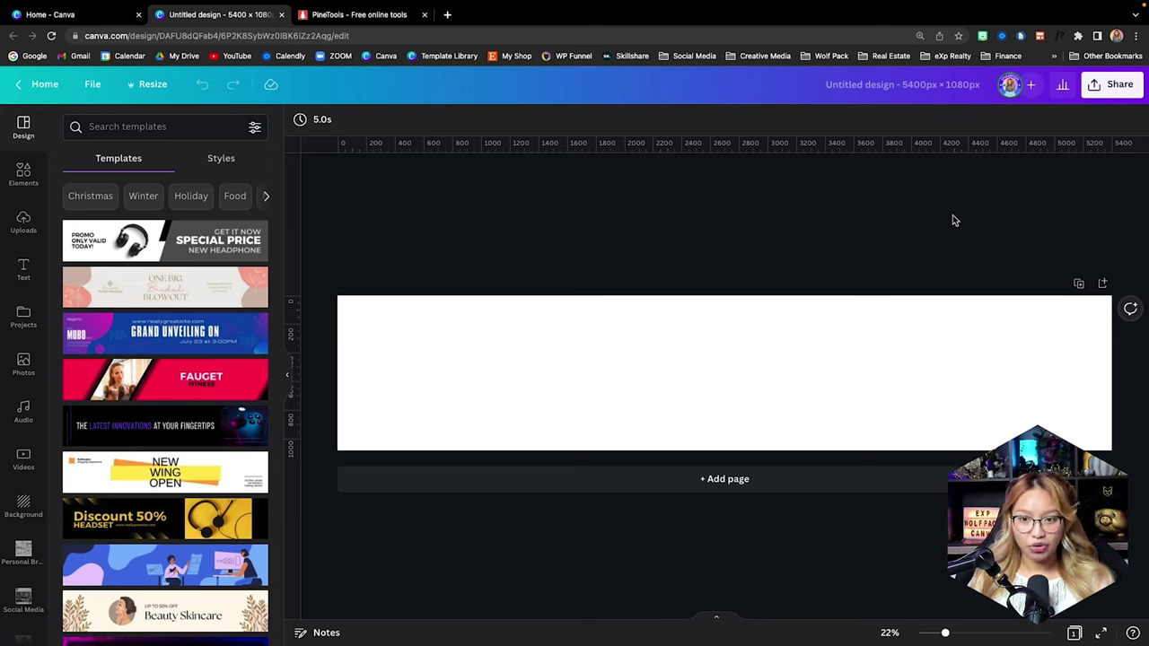
Switch to the Etsy Agent 1 brand kit and fill the page background with its dark green
{"action": "left_click", "coordinate": [777, 368]}
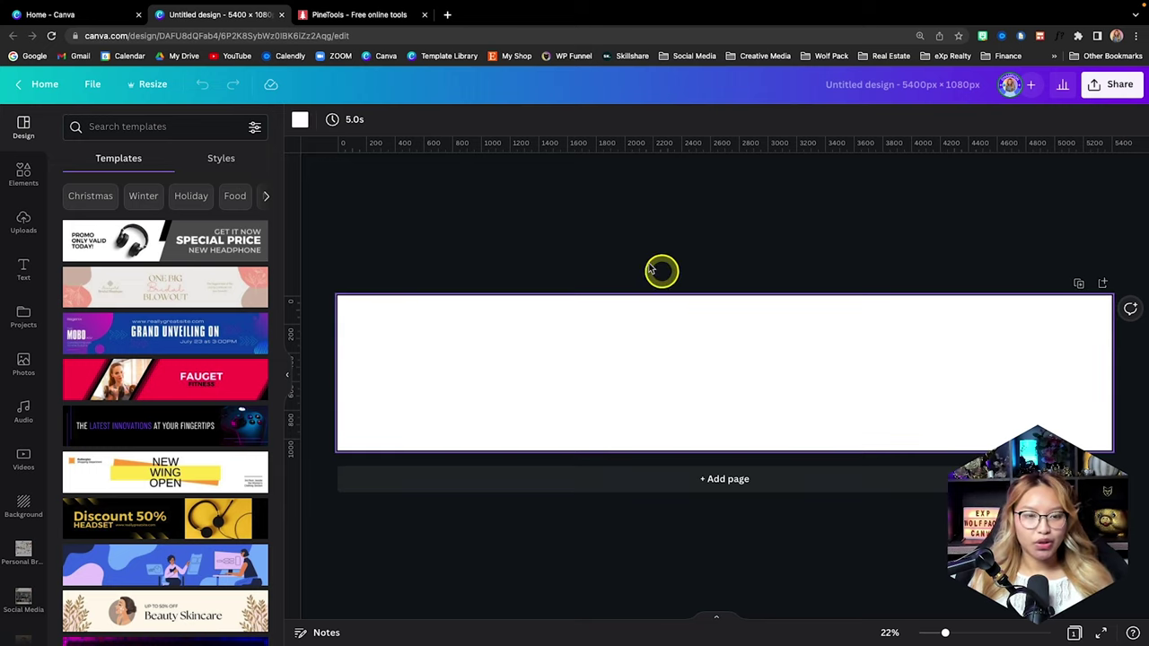
{"action": "left_click", "coordinate": [300, 120]}
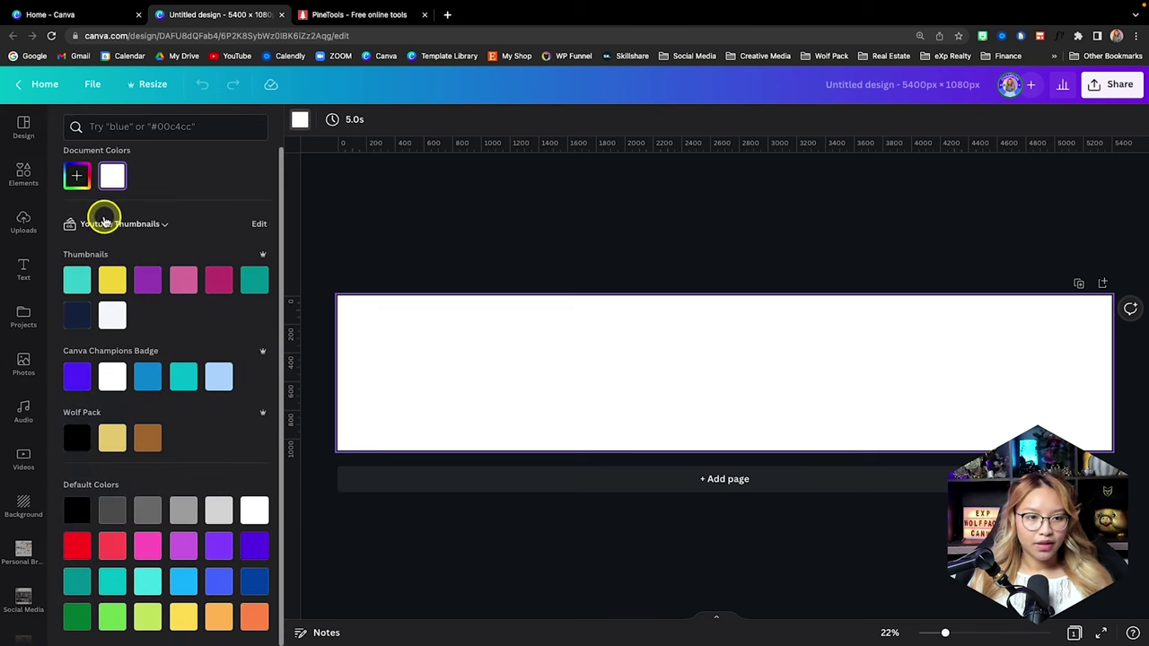
{"action": "left_click", "coordinate": [106, 236]}
{"action": "scroll", "coordinate": [633, 355], "scroll_direction": "down", "scroll_amount": 3}
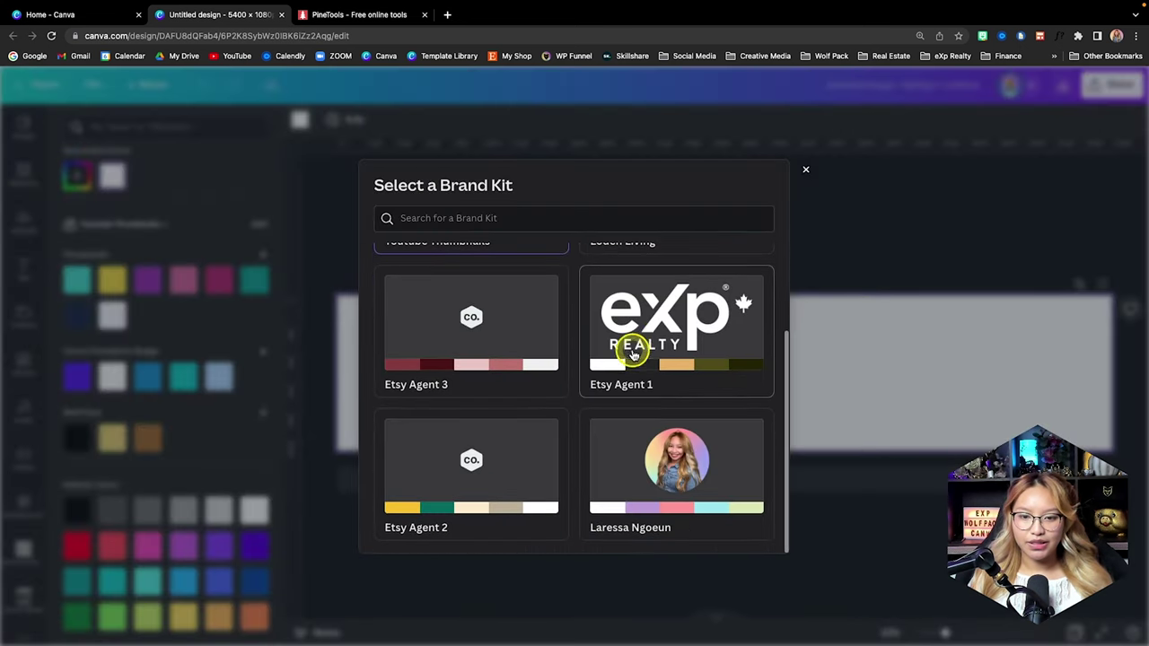
{"action": "left_click", "coordinate": [631, 346]}
{"action": "left_click", "coordinate": [259, 297]}
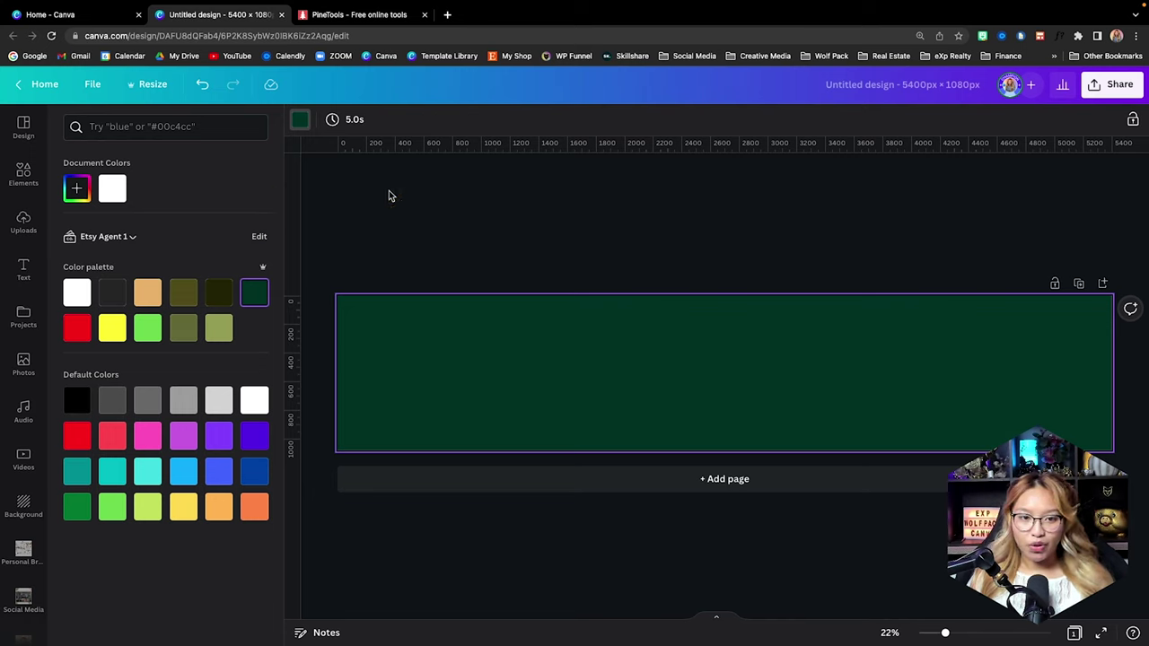
{"action": "left_click", "coordinate": [500, 198]}
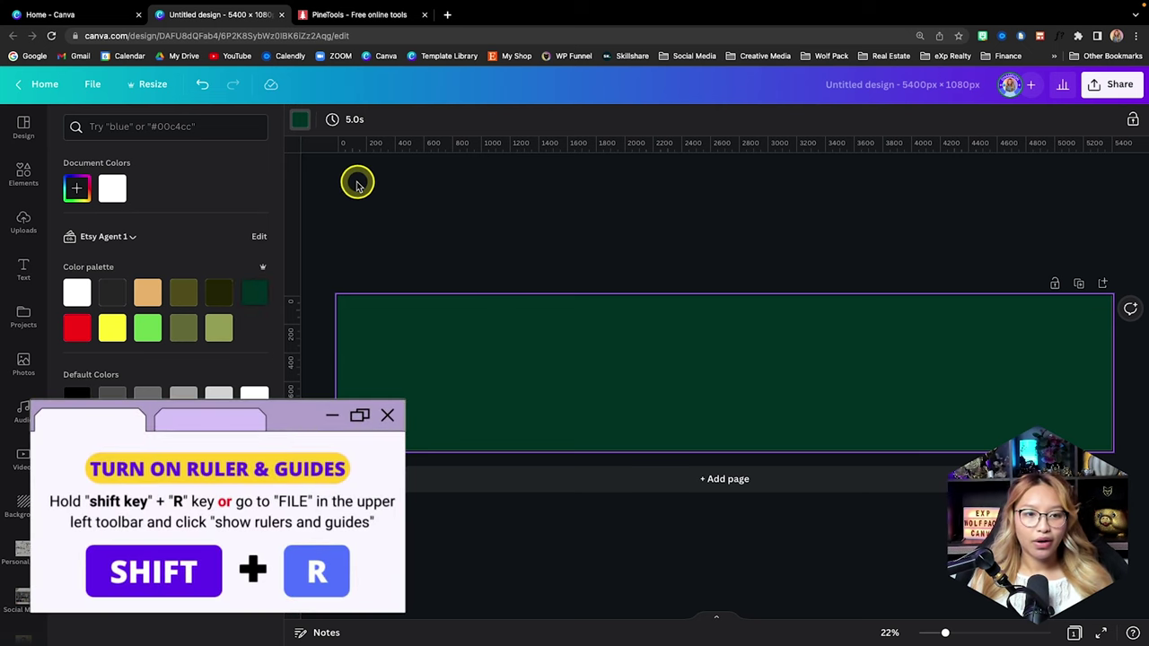
Add a square at the page's left end and enlarge it to the full page height, about 1080 px
{"action": "left_click", "coordinate": [23, 170]}
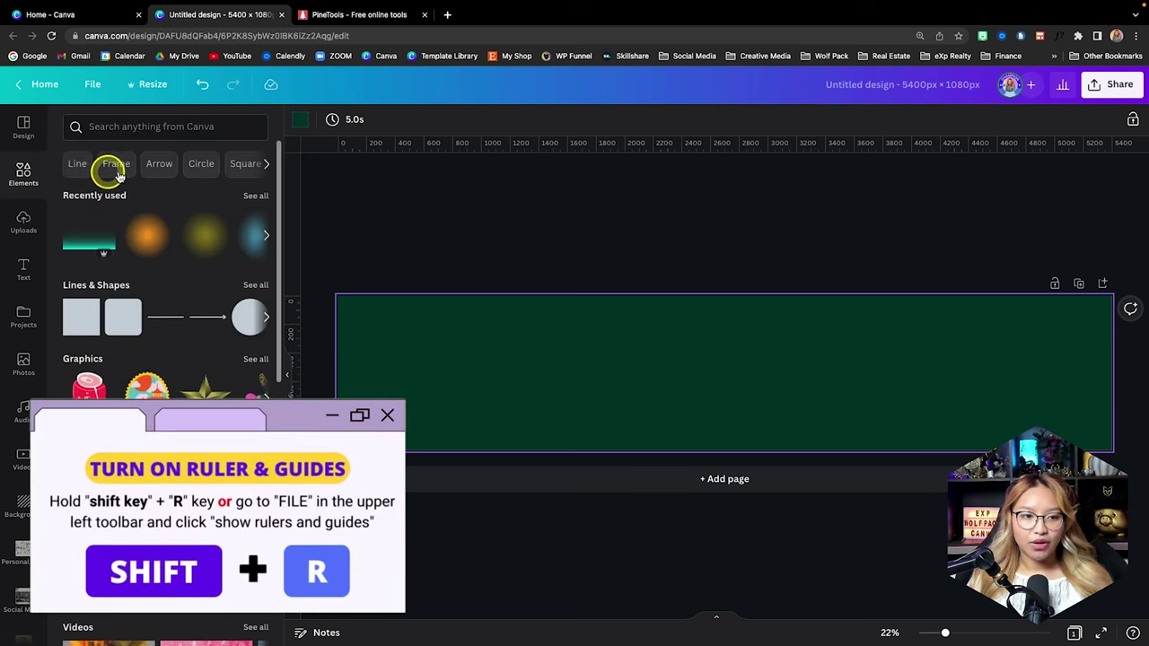
{"action": "left_click", "coordinate": [69, 321]}
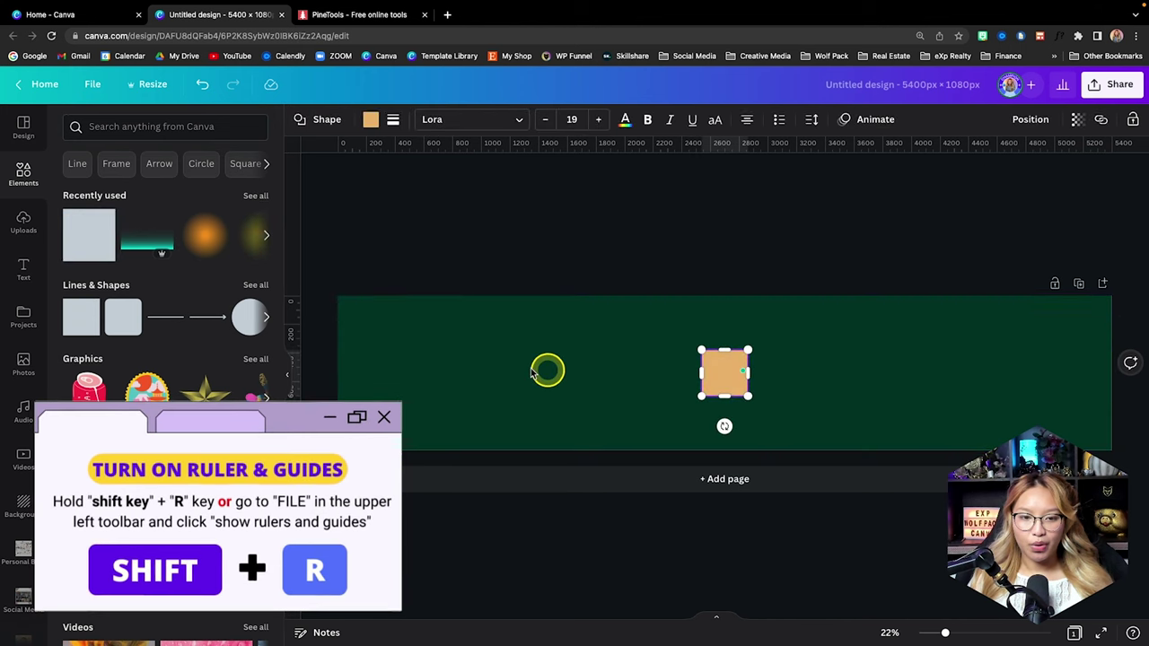
{"action": "left_click_drag", "start_coordinate": [729, 363], "coordinate": [352, 310]}
{"action": "scroll", "coordinate": [411, 326], "scroll_direction": "up", "scroll_amount": 5}
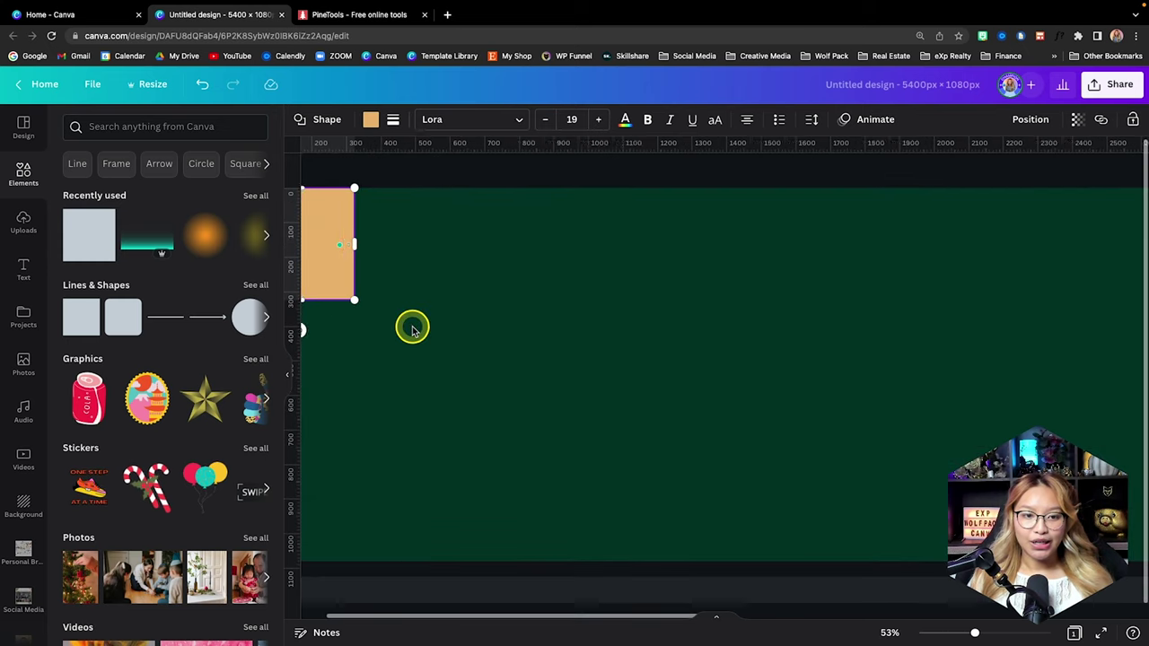
{"action": "scroll", "coordinate": [411, 326], "scroll_direction": "left", "scroll_amount": 3}
{"action": "left_click_drag", "start_coordinate": [452, 300], "coordinate": [711, 559]}
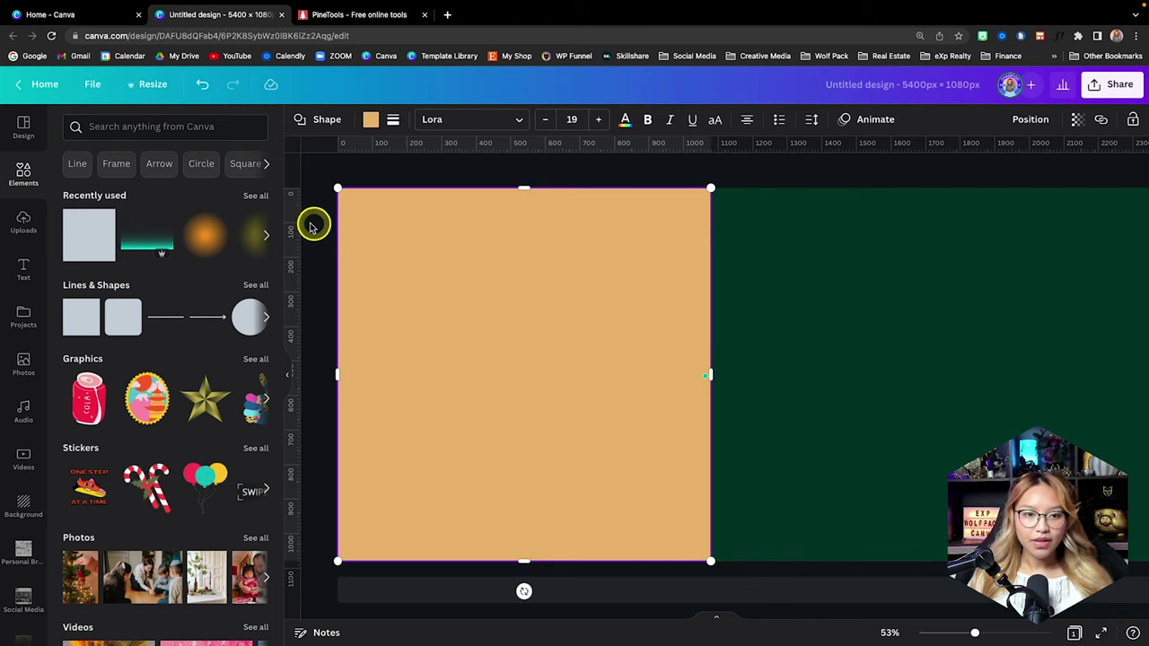
Using the square as a spacer, place vertical guides at the ends of the first and second 1080 px panels
{"action": "left_click_drag", "start_coordinate": [293, 225], "coordinate": [718, 249]}
{"action": "scroll", "coordinate": [779, 269], "scroll_direction": "right", "scroll_amount": 2}
{"action": "left_click_drag", "start_coordinate": [457, 287], "coordinate": [836, 286]}
{"action": "left_click_drag", "start_coordinate": [297, 285], "coordinate": [1010, 313]}
{"action": "scroll", "coordinate": [923, 313], "scroll_direction": "right", "scroll_amount": 2}
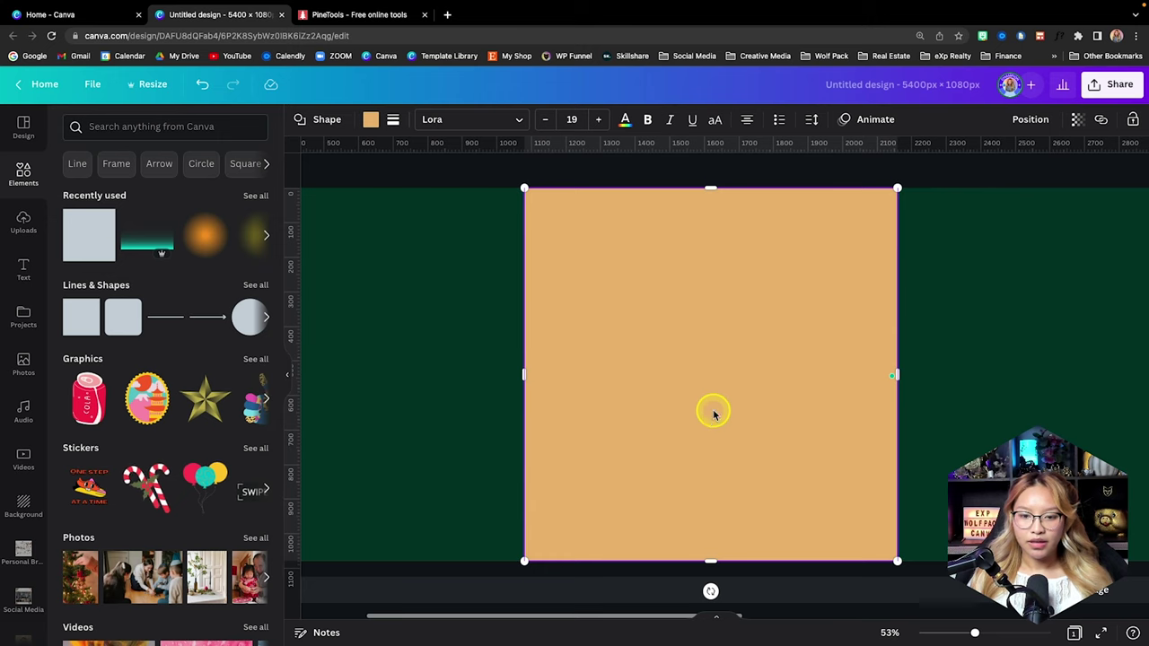
Shift the square along panel by panel and place vertical guides at the ends of the third and fourth panels
{"action": "scroll", "coordinate": [713, 410], "scroll_direction": "down", "scroll_amount": 3}
{"action": "left_click_drag", "start_coordinate": [713, 414], "coordinate": [884, 389]}
{"action": "scroll", "coordinate": [628, 359], "scroll_direction": "right", "scroll_amount": 3}
{"action": "left_click_drag", "start_coordinate": [291, 333], "coordinate": [790, 347]}
{"action": "left_click_drag", "start_coordinate": [601, 329], "coordinate": [780, 328]}
{"action": "scroll", "coordinate": [856, 318], "scroll_direction": "right", "scroll_amount": 2}
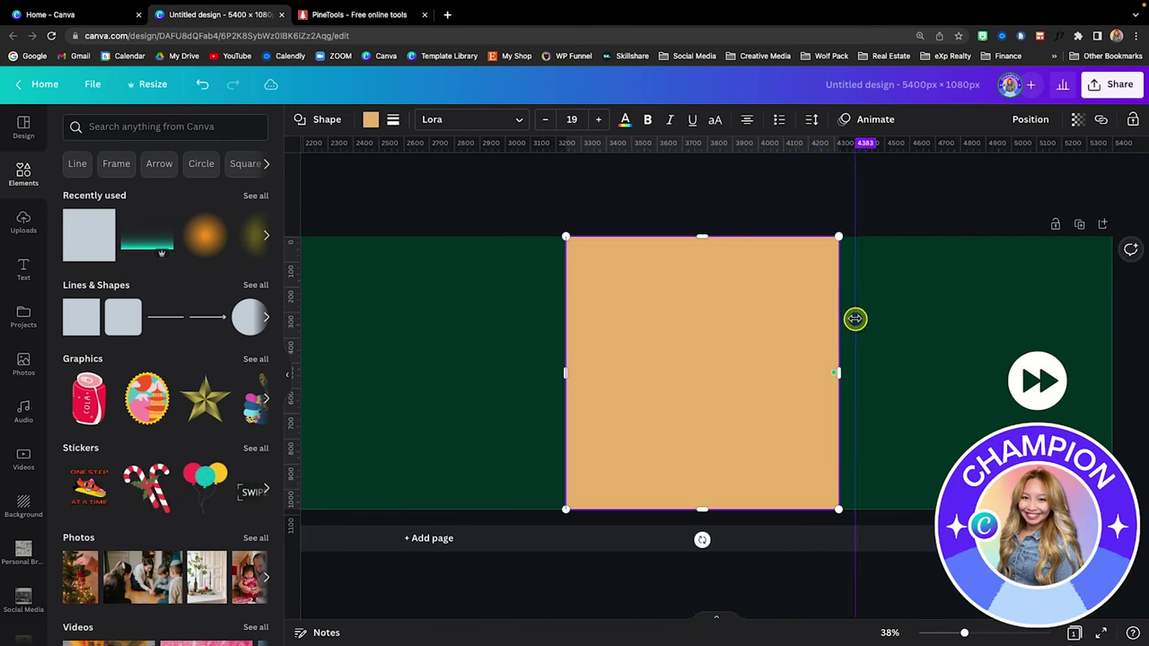
{"action": "scroll", "coordinate": [828, 323], "scroll_direction": "down", "scroll_amount": 3}
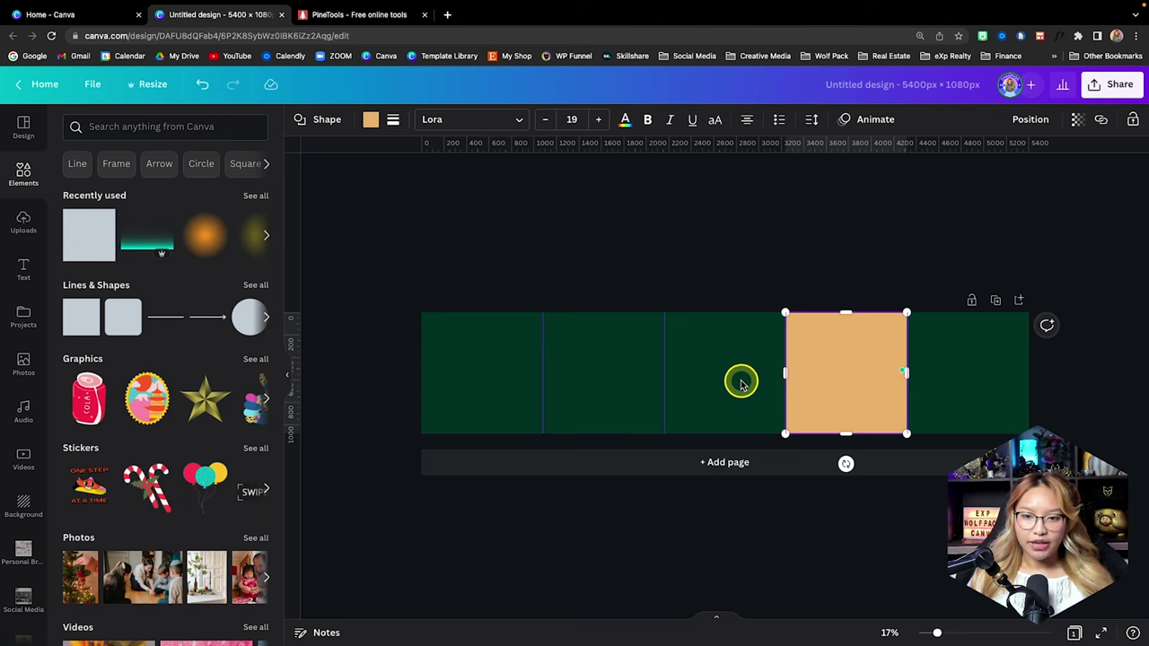
Move the square across the first guide, and place a widened copy from the second guide to just past the third
{"action": "left_click_drag", "start_coordinate": [826, 369], "coordinate": [500, 364]}
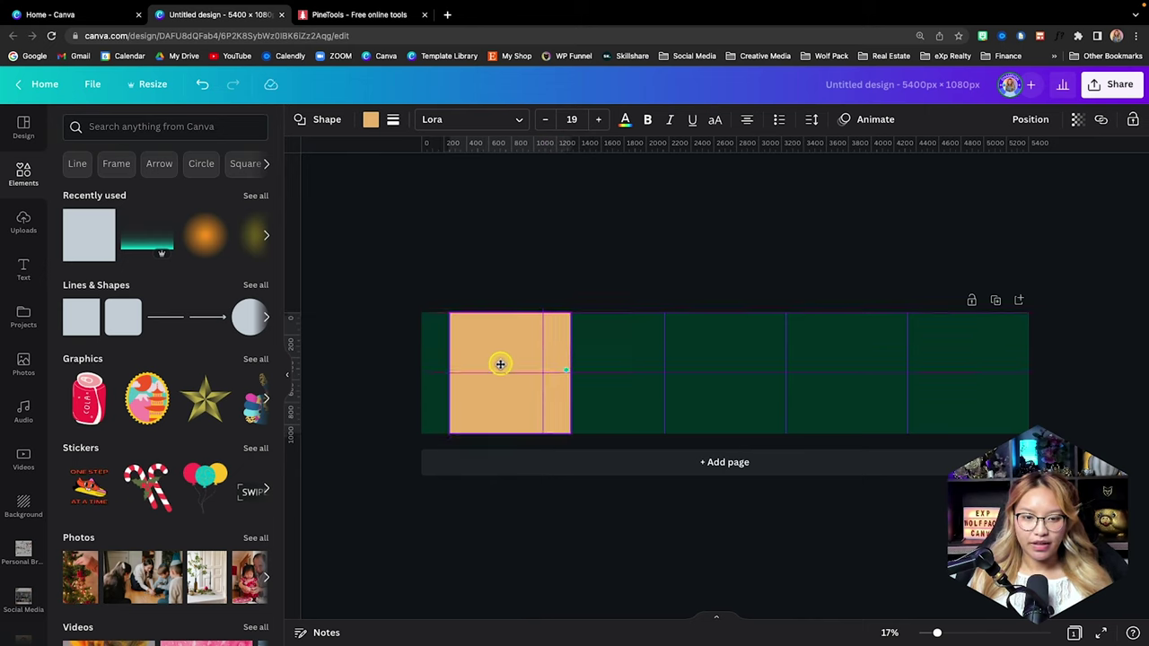
{"action": "left_click_drag", "start_coordinate": [499, 364], "coordinate": [500, 366]}
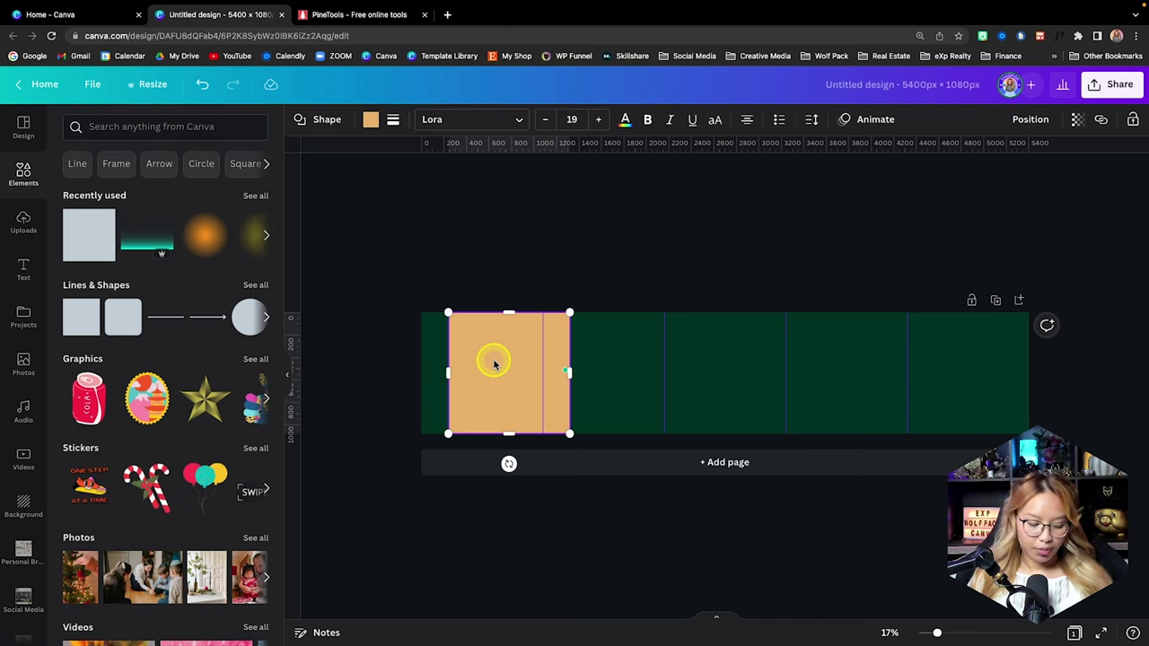
{"action": "left_click_drag", "start_coordinate": [494, 361], "coordinate": [816, 371]}
{"action": "left_click_drag", "start_coordinate": [736, 371], "coordinate": [728, 369]}
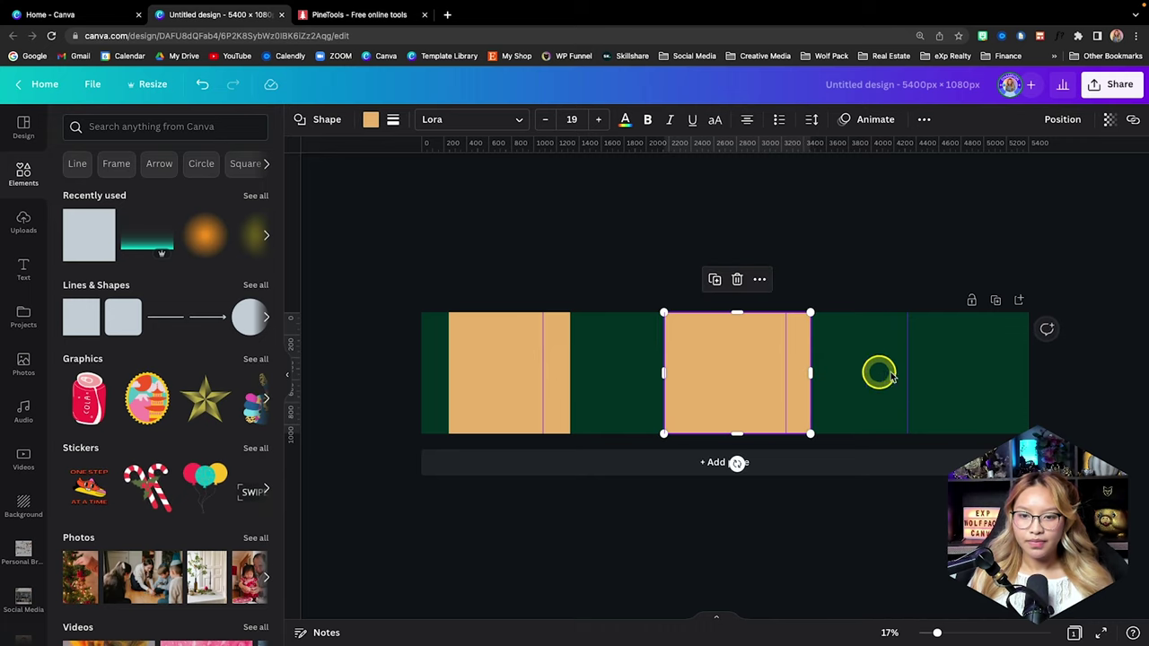
{"action": "left_click_drag", "start_coordinate": [810, 372], "coordinate": [814, 371]}
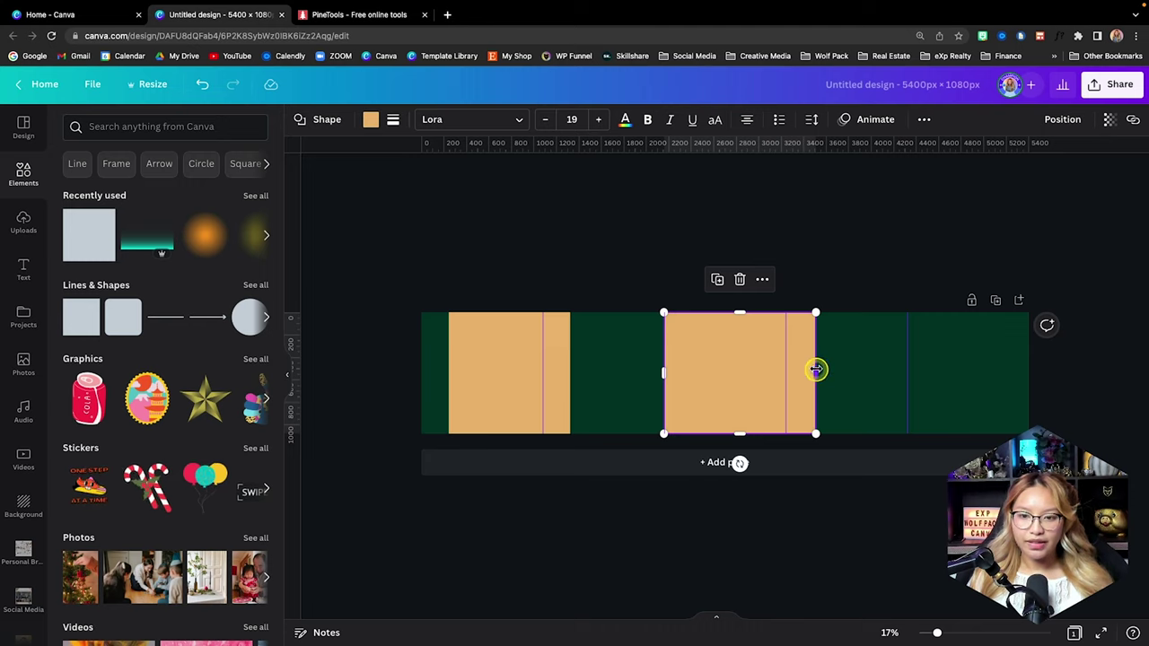
{"action": "left_click_drag", "start_coordinate": [814, 370], "coordinate": [814, 368]}
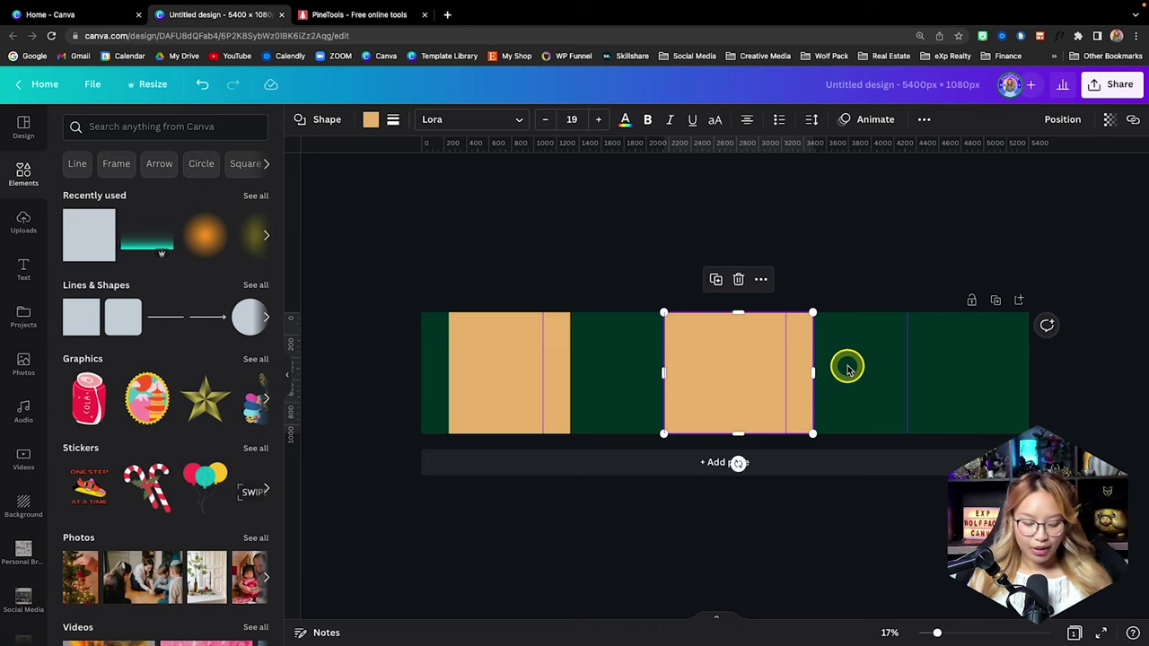
Add another square between the two large tan blocks and reshape it into a horizontal bar bridging the green gap
{"action": "scroll", "coordinate": [847, 368], "scroll_direction": "up", "scroll_amount": 2}
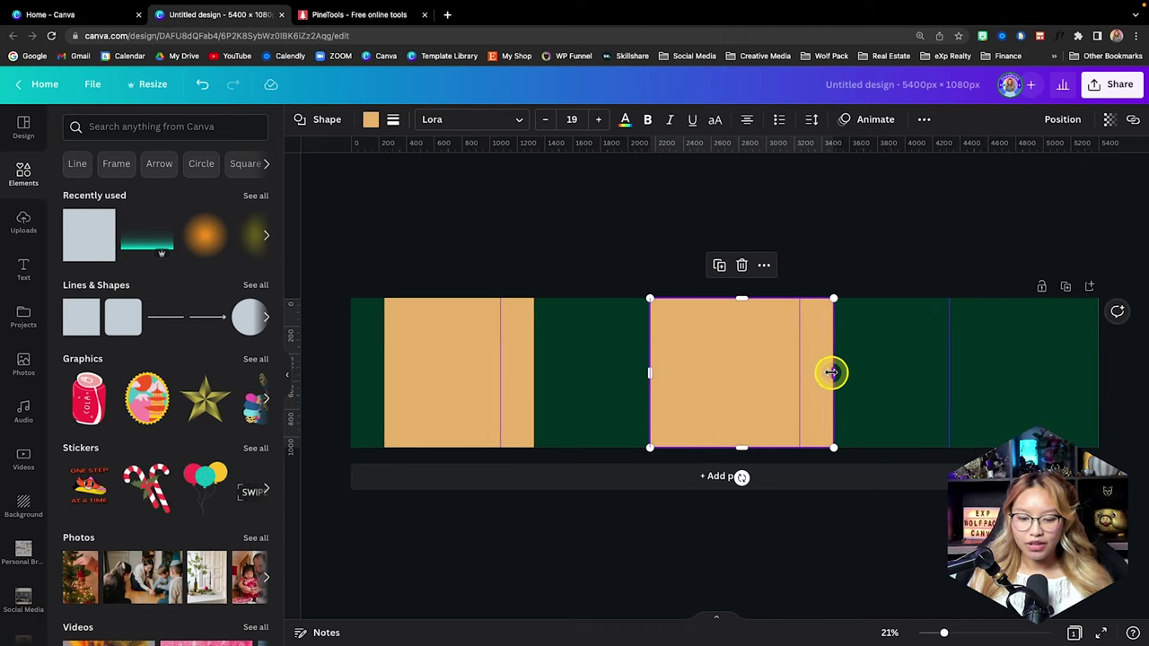
{"action": "left_click", "coordinate": [418, 353]}
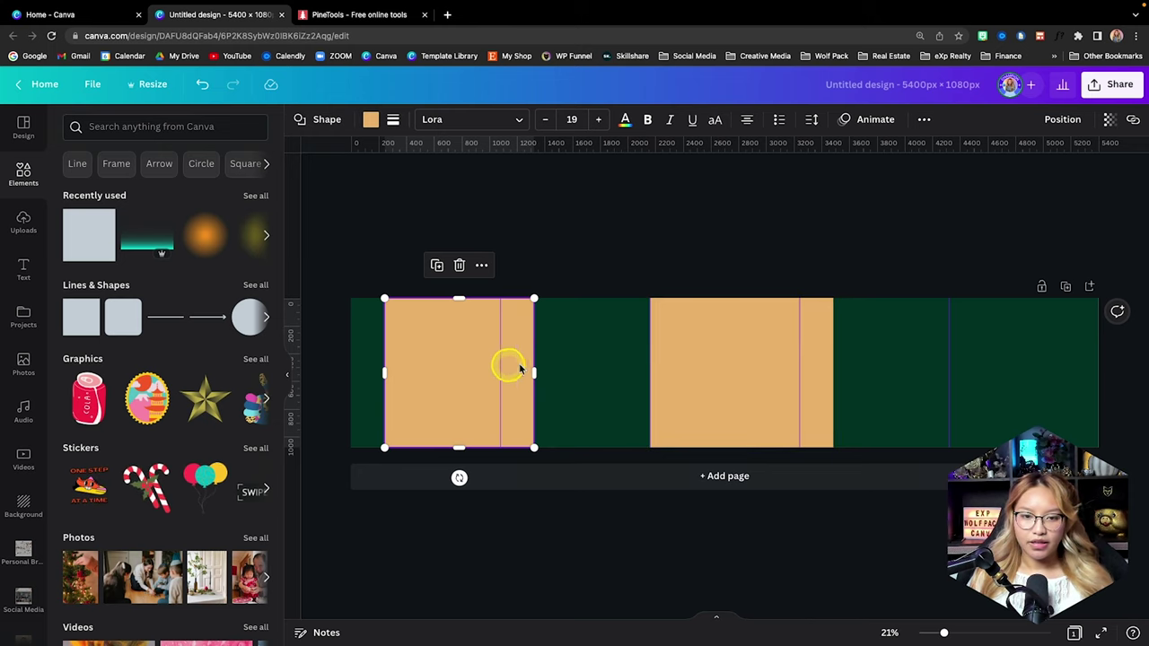
{"action": "left_click", "coordinate": [574, 351]}
{"action": "key", "text": "ctrl+v"}
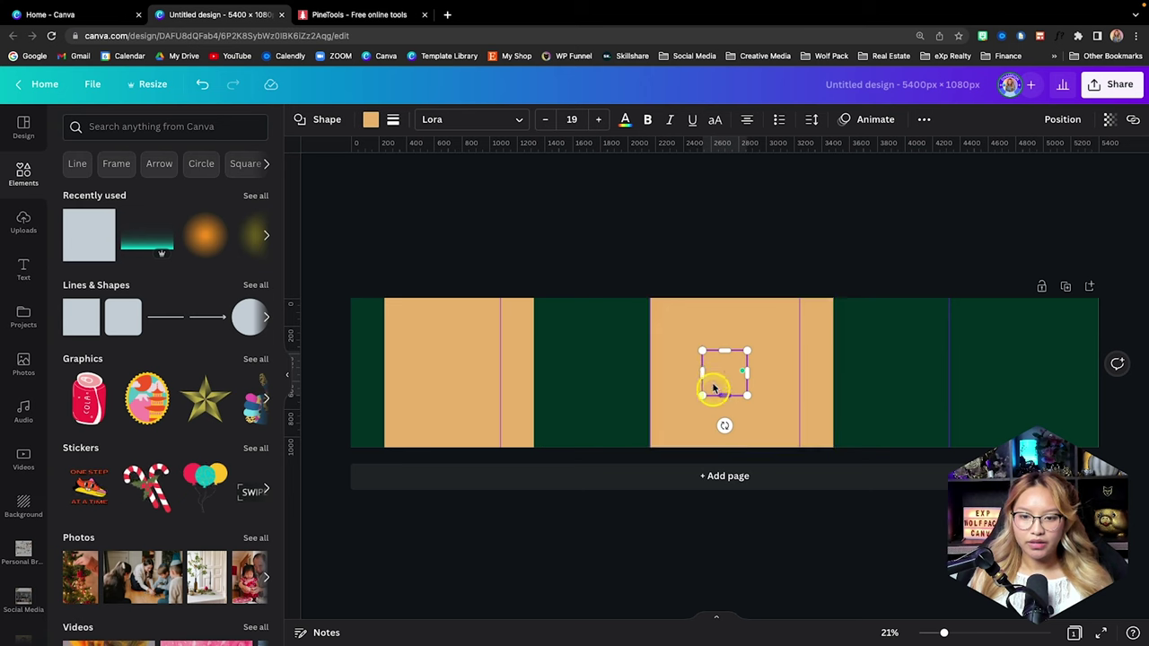
{"action": "left_click_drag", "start_coordinate": [724, 368], "coordinate": [557, 333]}
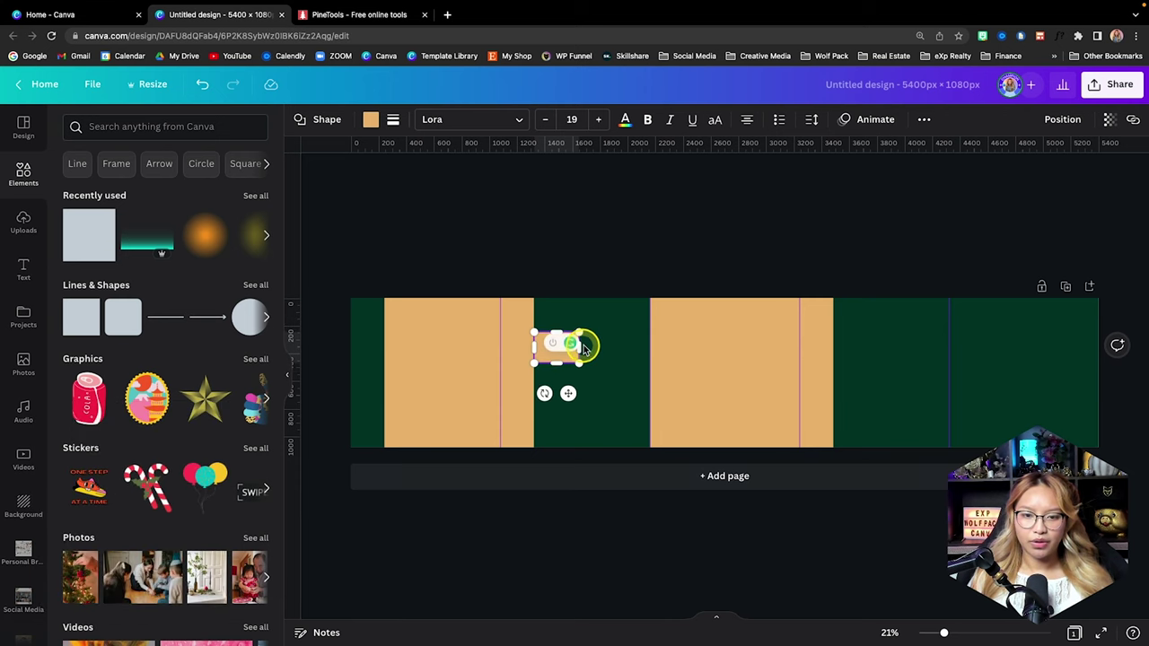
{"action": "scroll", "coordinate": [598, 377], "scroll_direction": "up", "scroll_amount": 5}
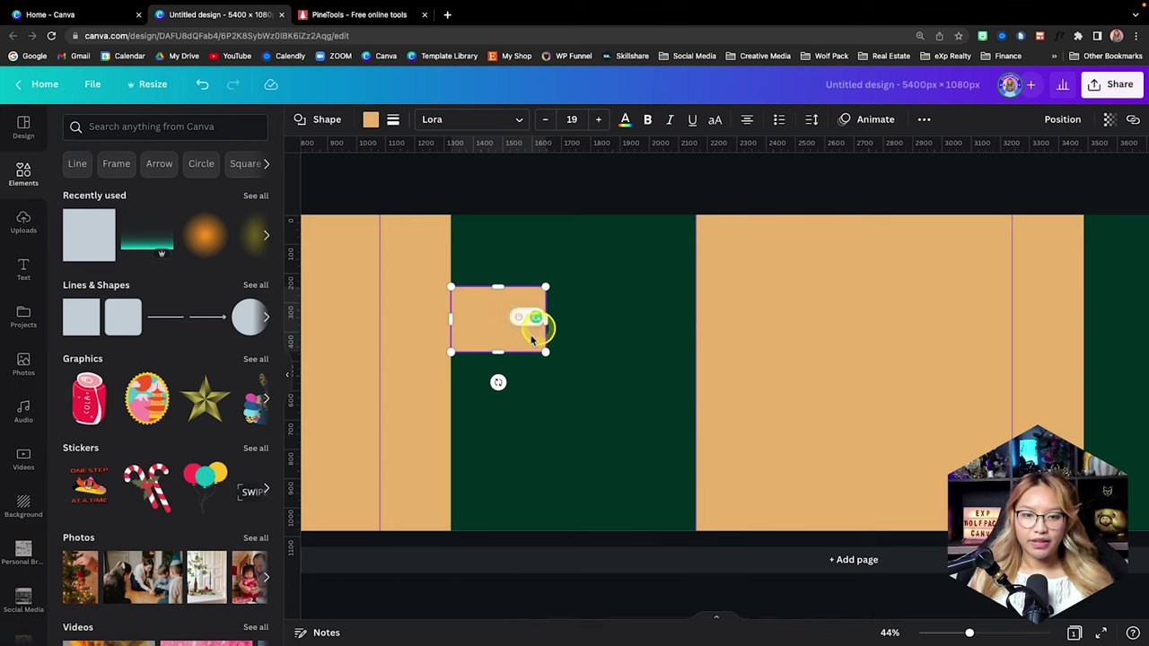
{"action": "left_click_drag", "start_coordinate": [498, 352], "coordinate": [703, 312]}
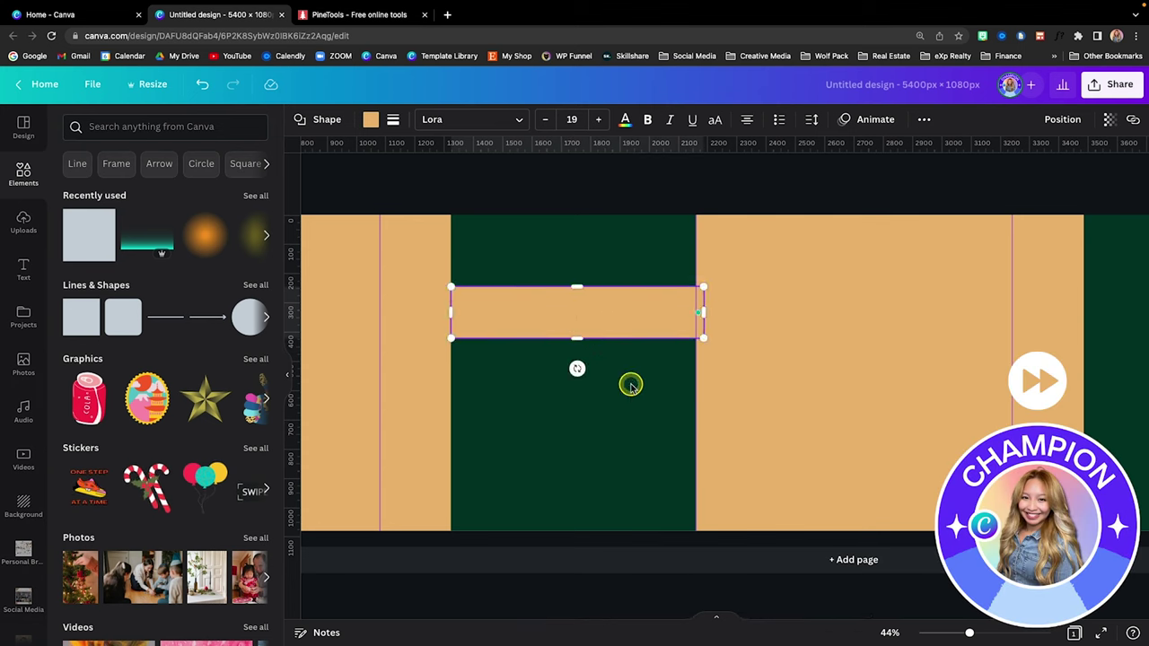
{"action": "left_click", "coordinate": [685, 364]}
{"action": "scroll", "coordinate": [709, 375], "scroll_direction": "down", "scroll_amount": 3}
{"action": "scroll", "coordinate": [709, 375], "scroll_direction": "down", "scroll_amount": 2}
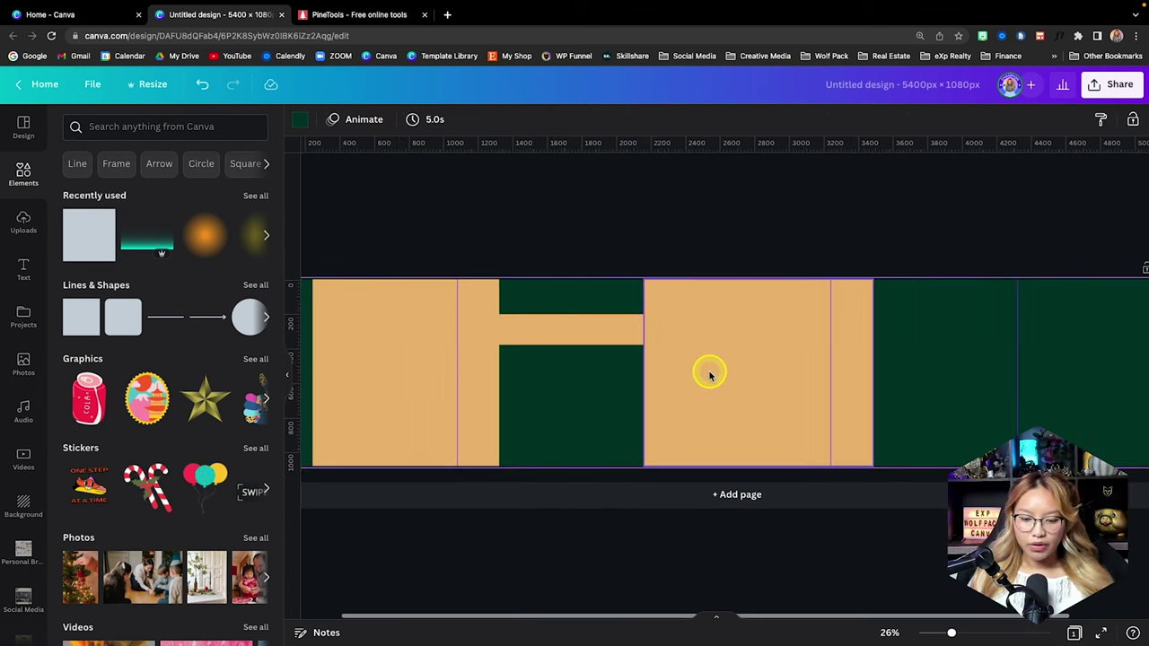
Duplicate the bar along the bottom of the last panel, widen it to the page edge and make it slightly taller
{"action": "left_click", "coordinate": [565, 341]}
{"action": "left_click_drag", "start_coordinate": [544, 337], "coordinate": [1010, 440]}
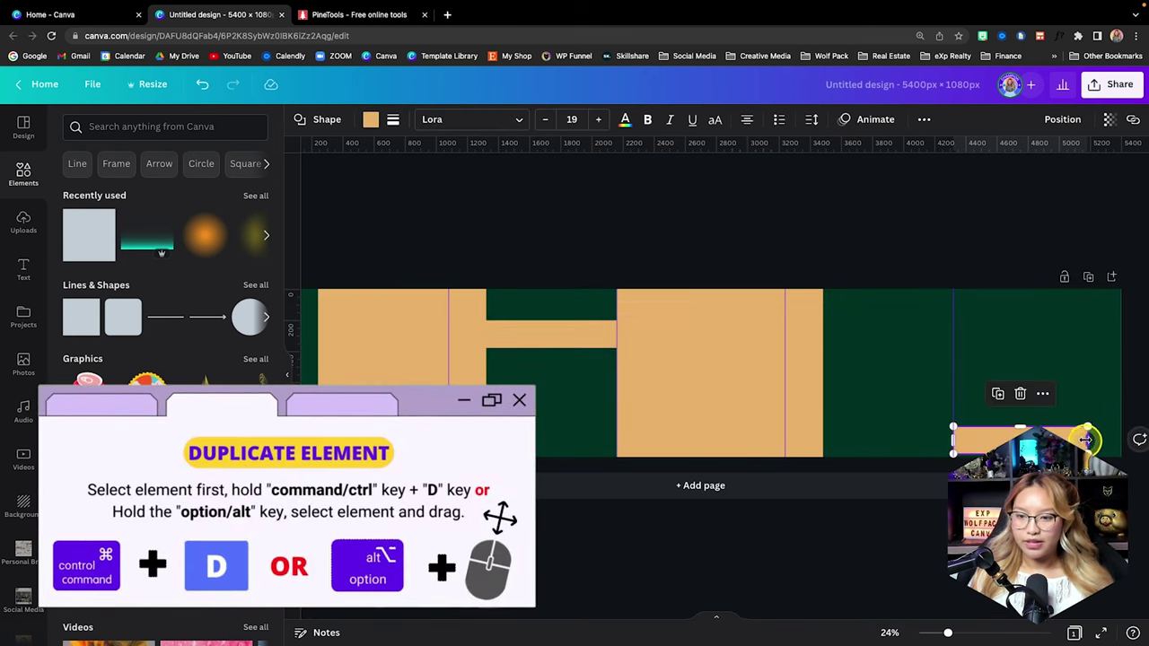
{"action": "left_click_drag", "start_coordinate": [1087, 441], "coordinate": [1112, 440]}
{"action": "left_click_drag", "start_coordinate": [1031, 428], "coordinate": [1034, 418]}
{"action": "left_click", "coordinate": [1034, 360]}
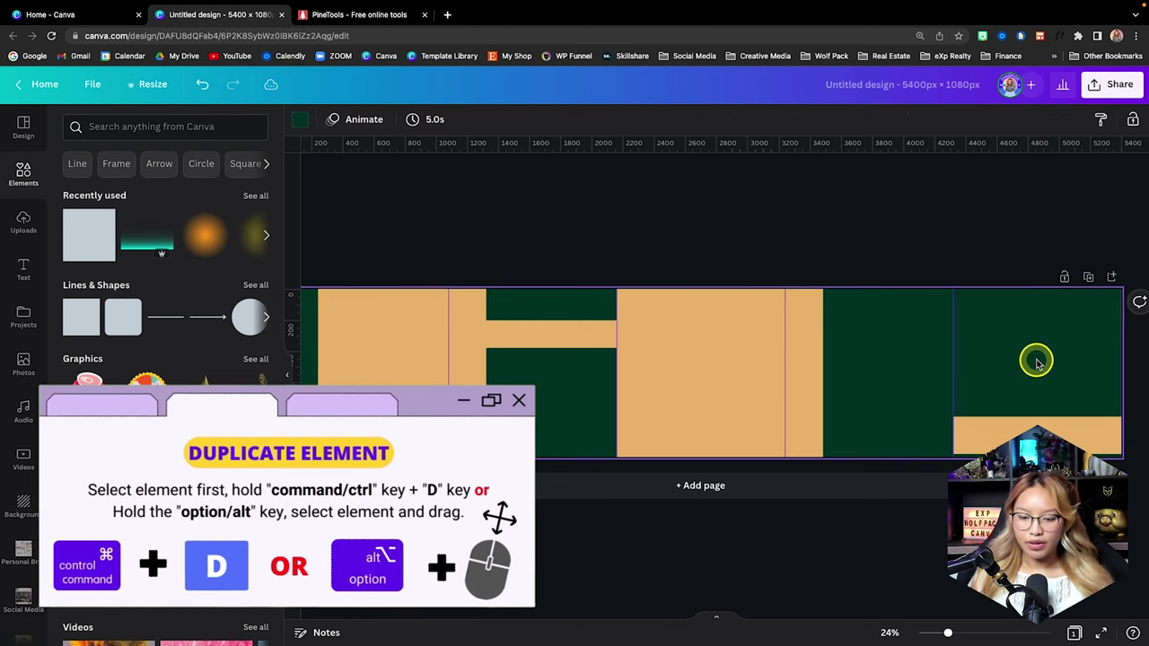
Add a straight line to the page, colour it tan from the brand palette and increase its line weight
{"action": "scroll", "coordinate": [1037, 361], "scroll_direction": "right", "scroll_amount": 1}
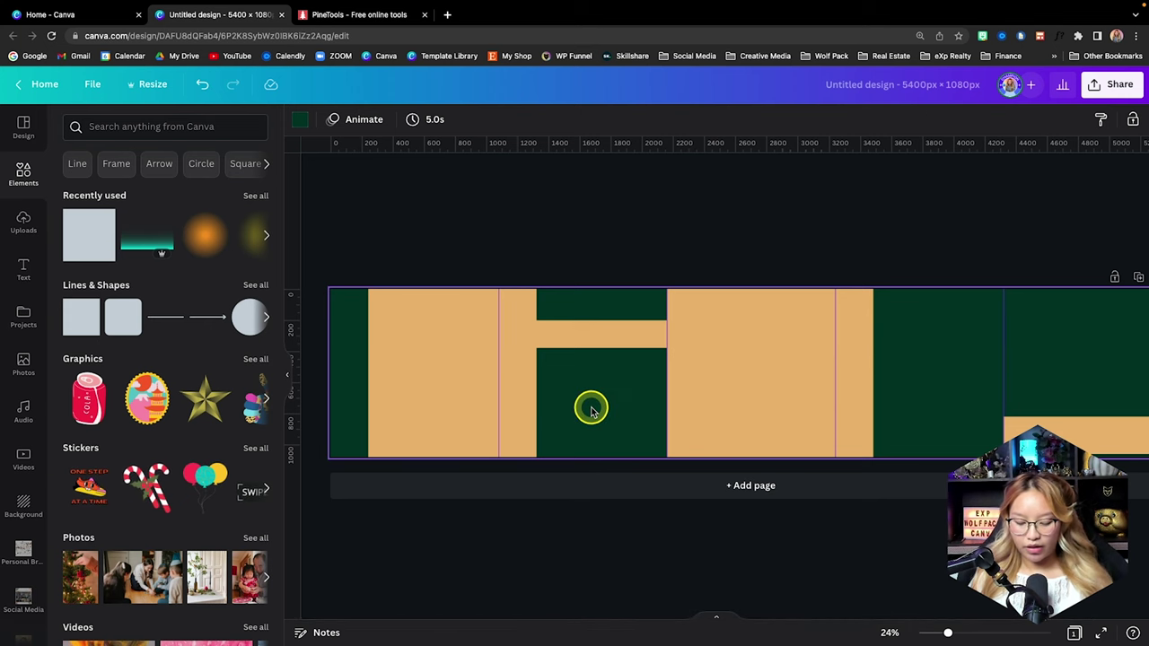
{"action": "key", "text": "l"}
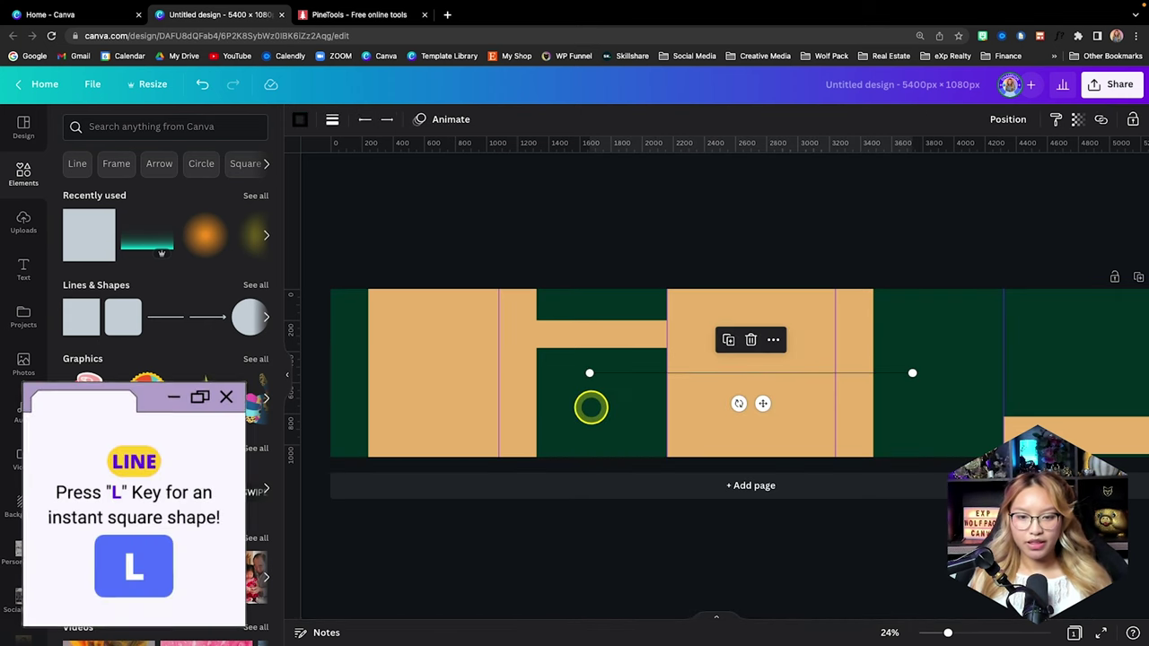
{"action": "left_click", "coordinate": [302, 120]}
{"action": "left_click", "coordinate": [149, 293]}
{"action": "left_click", "coordinate": [332, 120]}
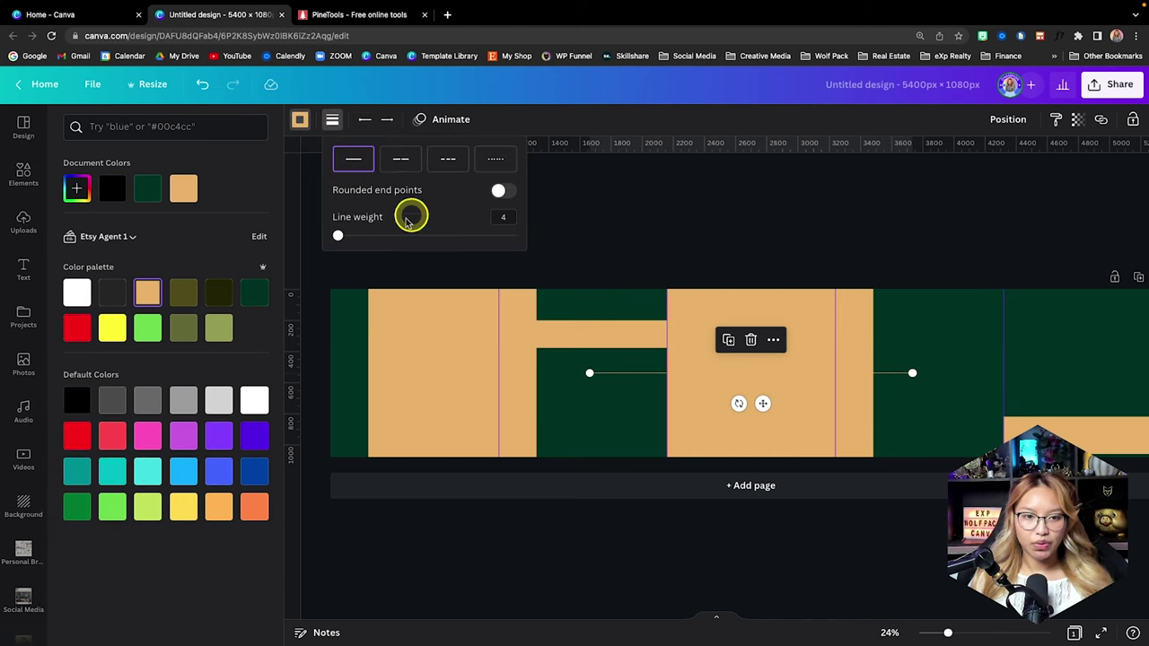
{"action": "left_click_drag", "start_coordinate": [338, 235], "coordinate": [347, 235]}
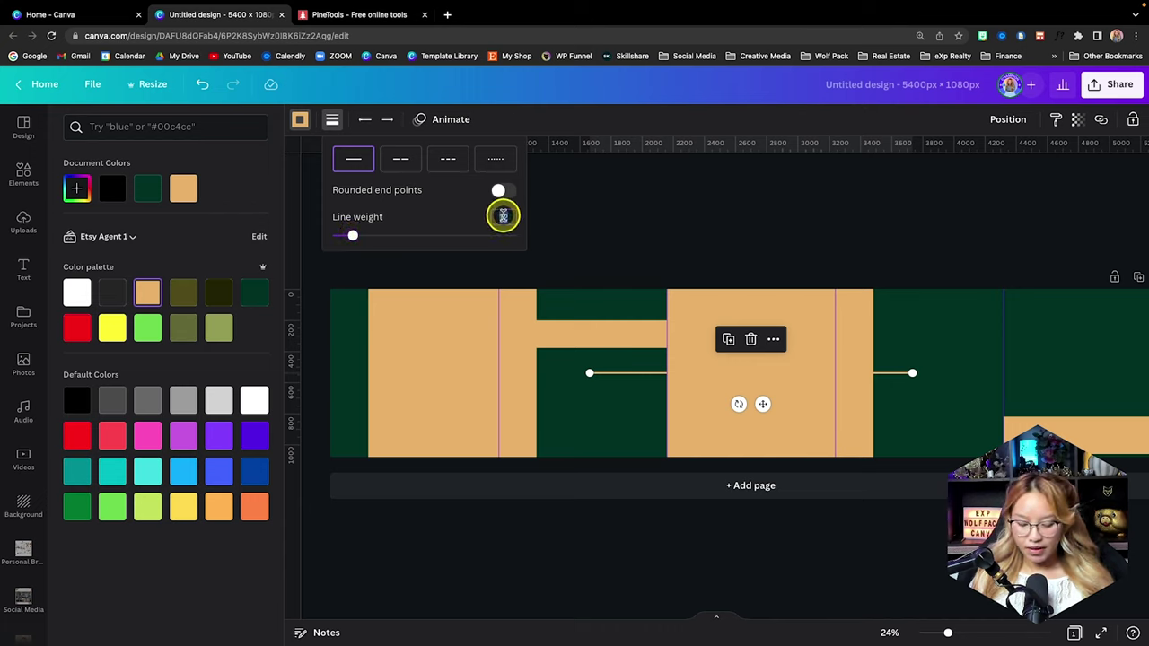
Position the line above the bridging bar, starting at the first tan block's edge, and extend it to the far end of the last panel
{"action": "left_click_drag", "start_coordinate": [761, 403], "coordinate": [714, 335]}
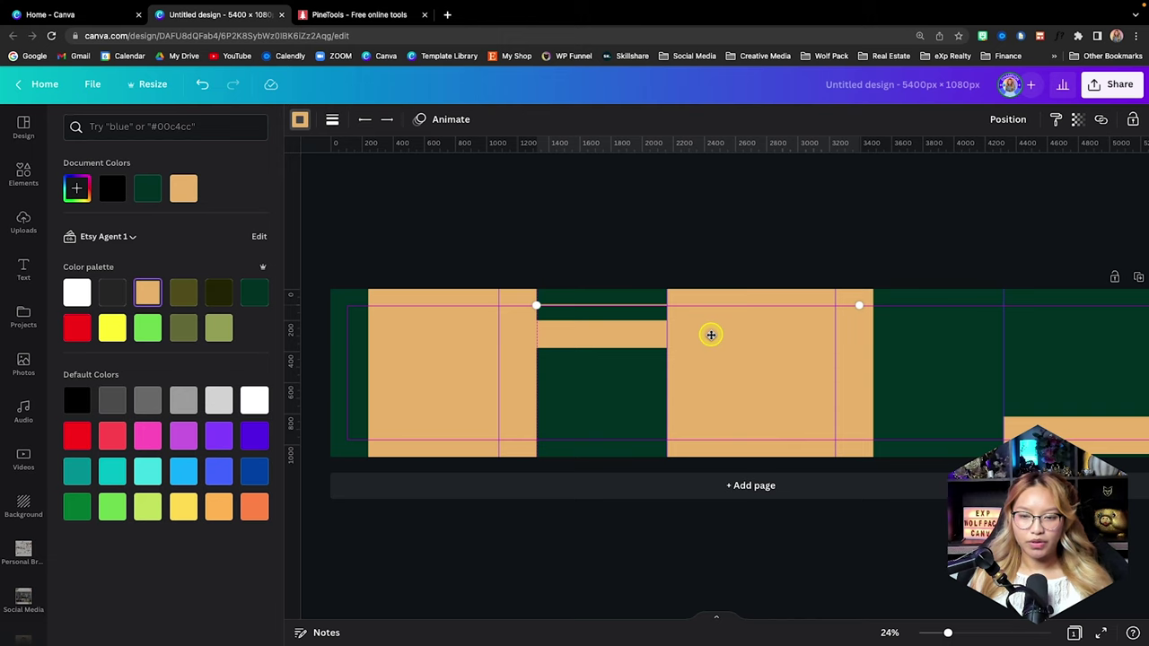
{"action": "left_click_drag", "start_coordinate": [814, 302], "coordinate": [1136, 306]}
{"action": "left_click_drag", "start_coordinate": [859, 311], "coordinate": [860, 314]}
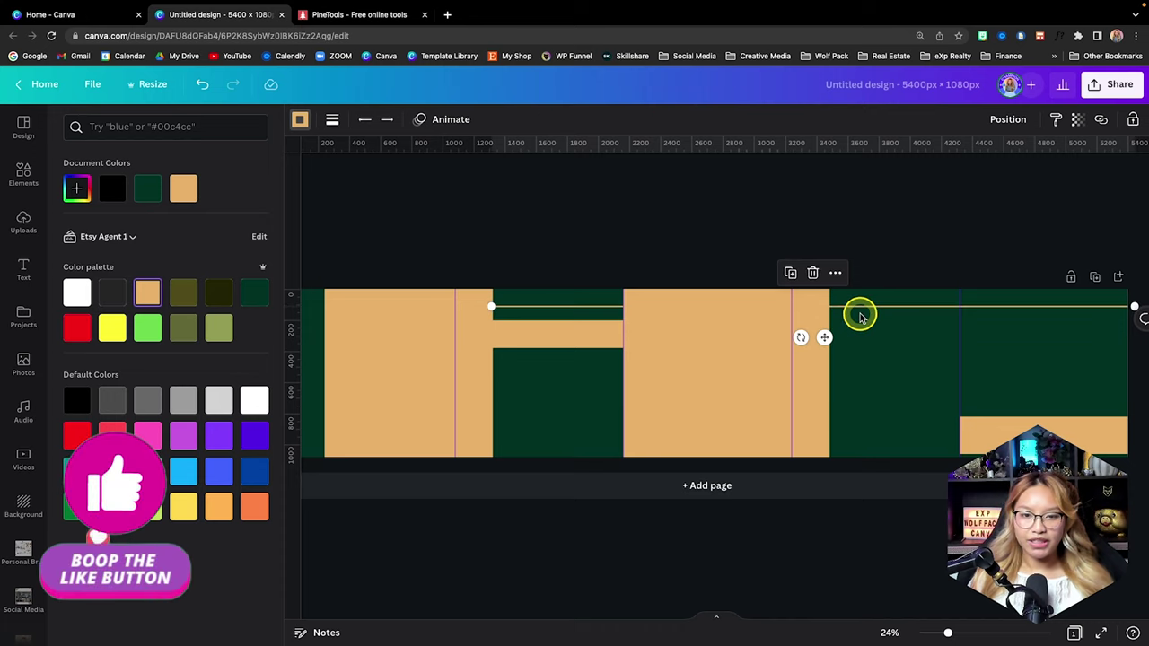
{"action": "scroll", "coordinate": [915, 341], "scroll_direction": "up", "scroll_amount": 5}
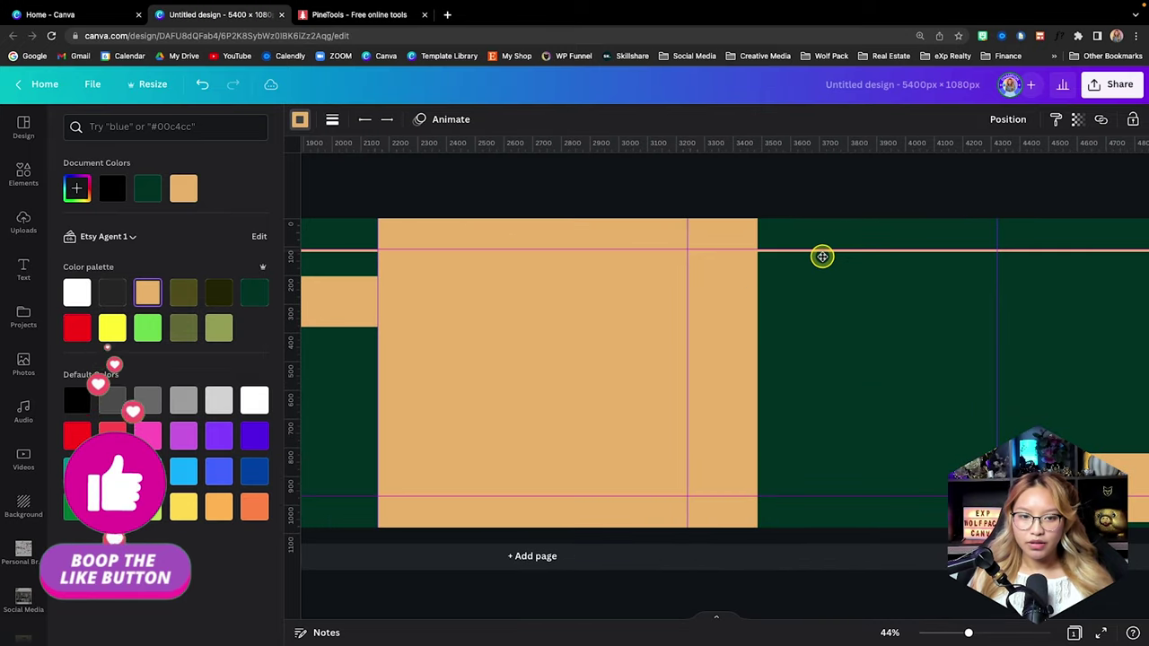
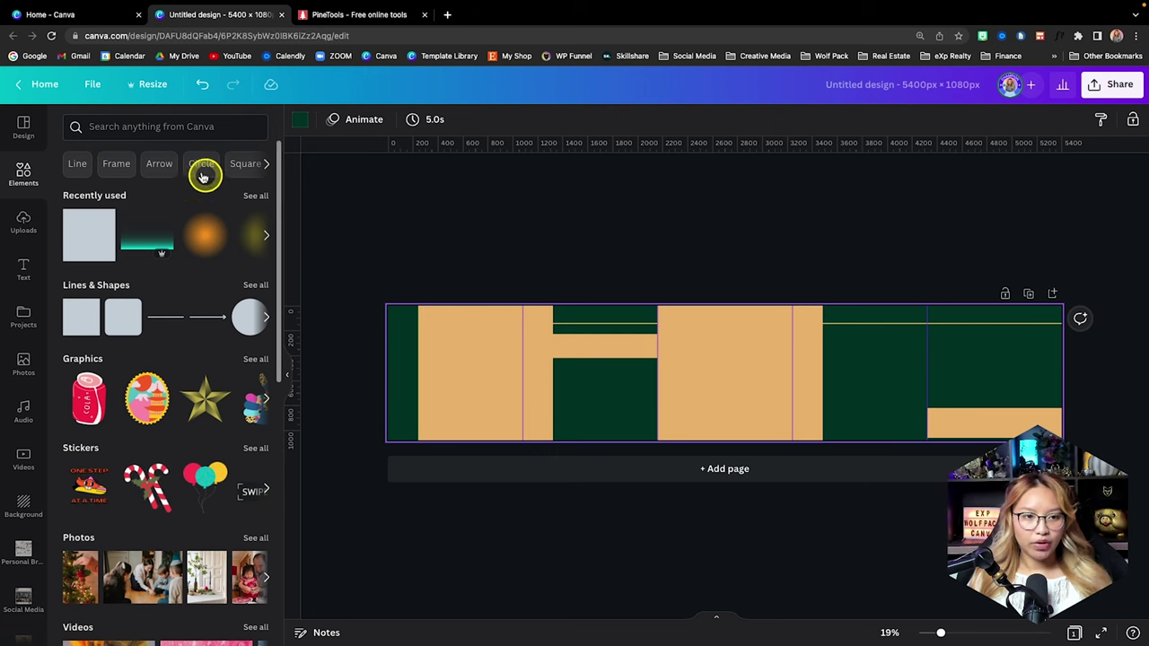
Search the elements for "gradient" graphics and add the teal gradient that fades upward to transparent
{"action": "left_click", "coordinate": [110, 127]}
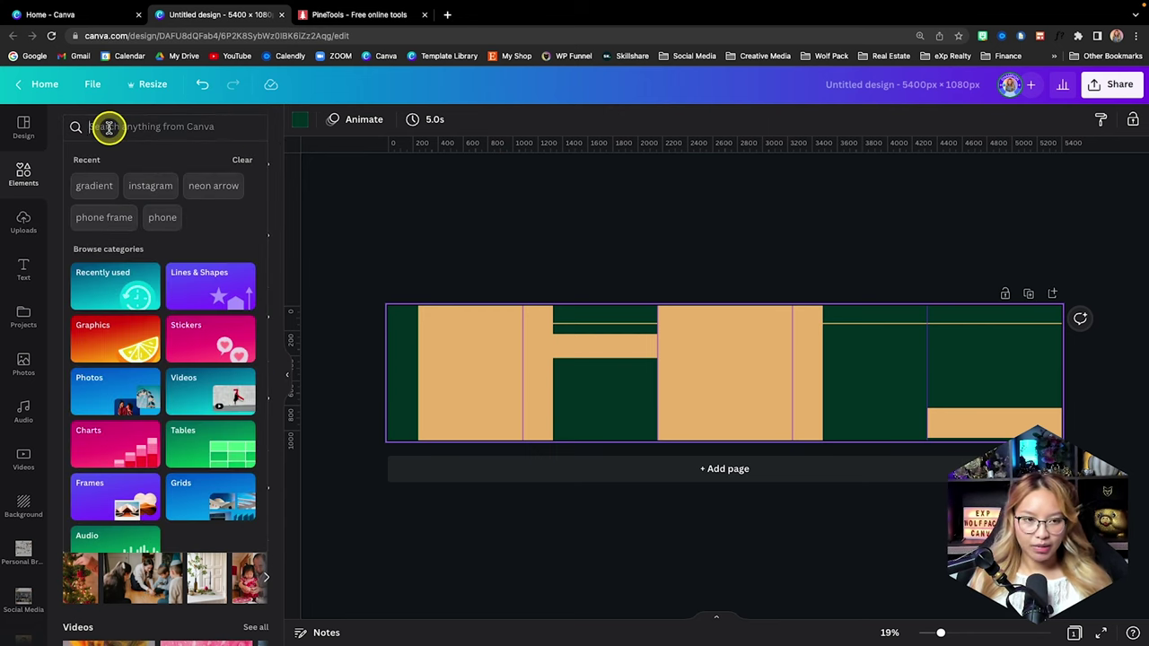
{"action": "type", "text": "gradient"}
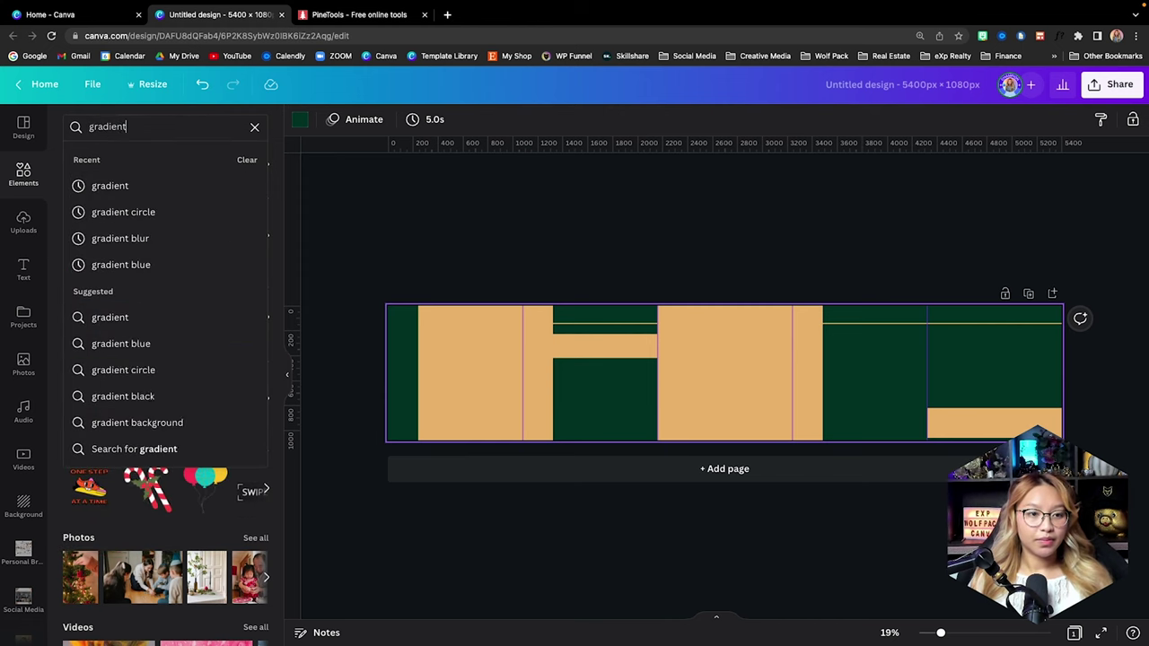
{"action": "key", "text": "Return"}
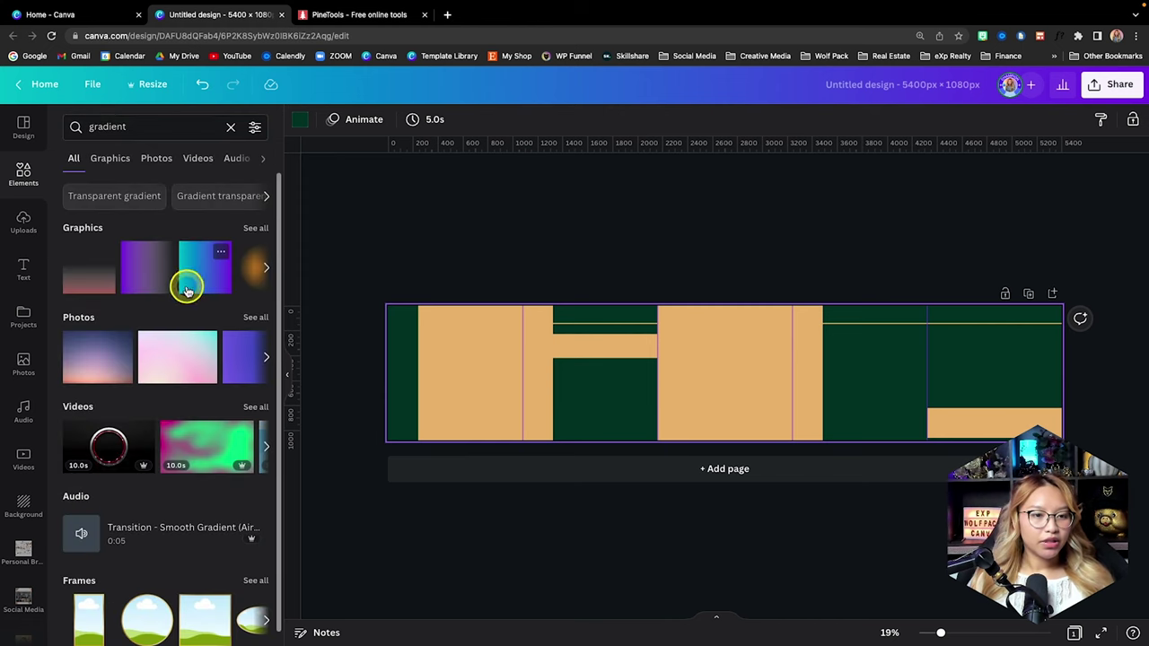
{"action": "left_click", "coordinate": [255, 229]}
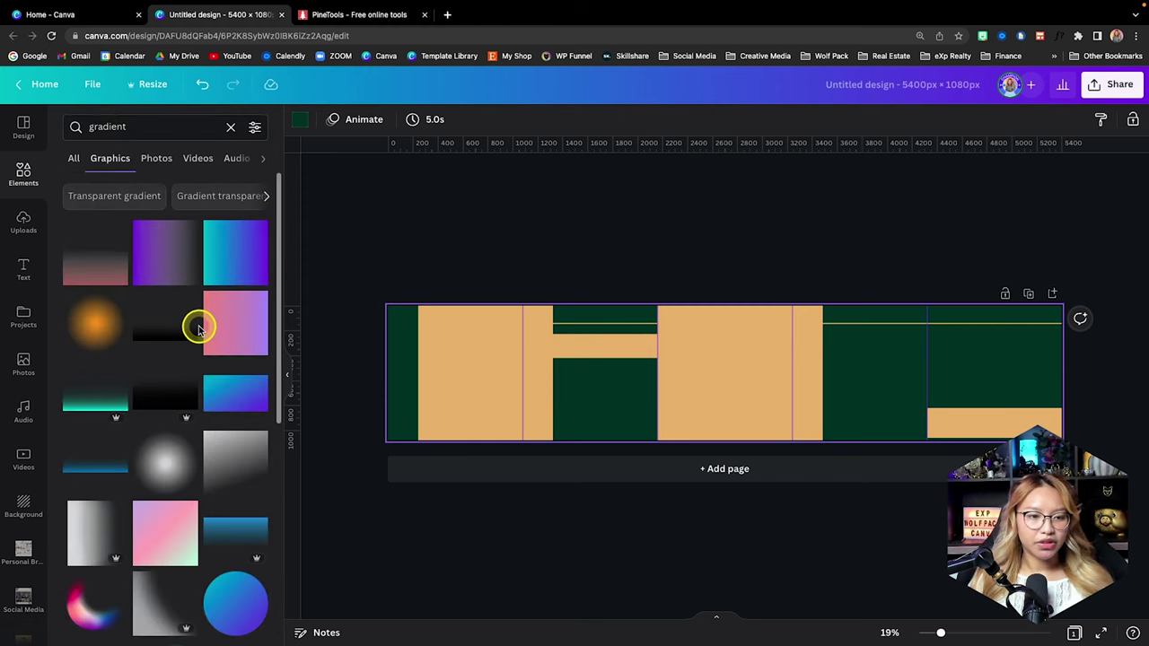
{"action": "left_click", "coordinate": [87, 385]}
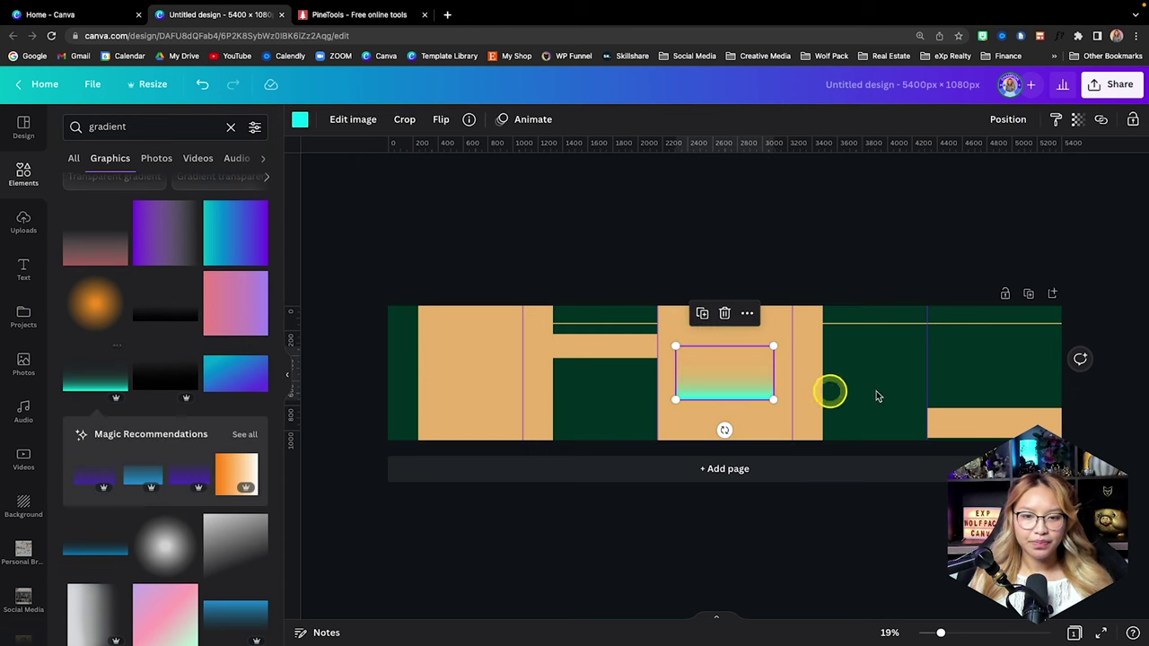
Move the gradient to the bottom of the green gap between the two tan blocks and recolour it tan
{"action": "left_click_drag", "start_coordinate": [690, 386], "coordinate": [586, 428]}
{"action": "left_click", "coordinate": [300, 119]}
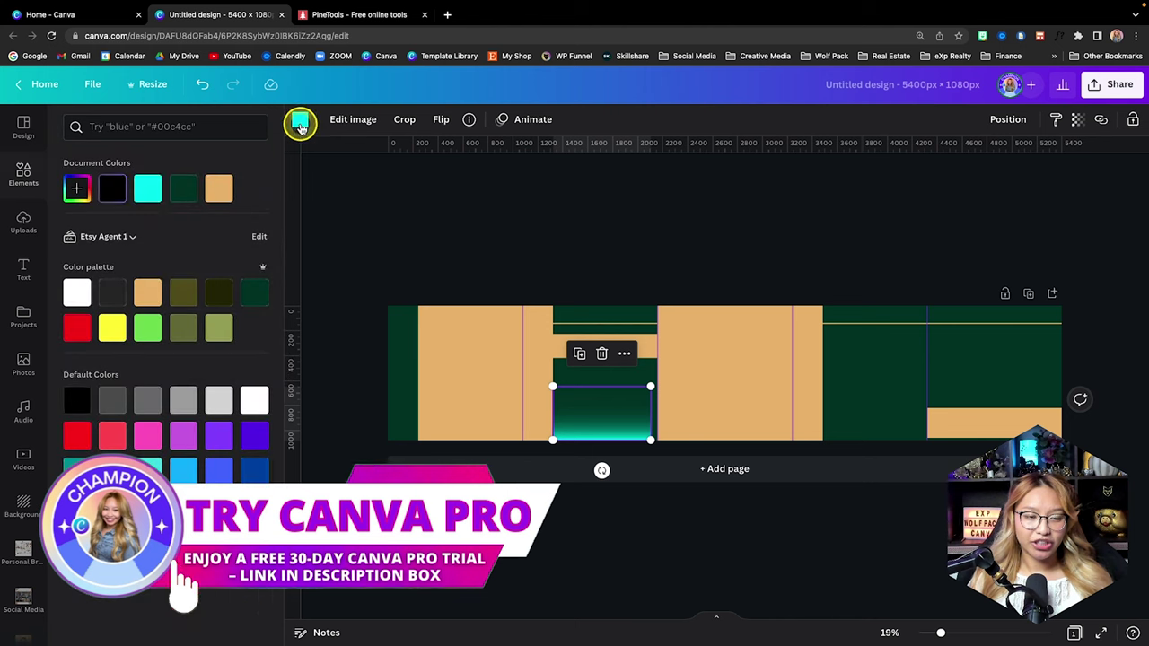
{"action": "left_click", "coordinate": [148, 289]}
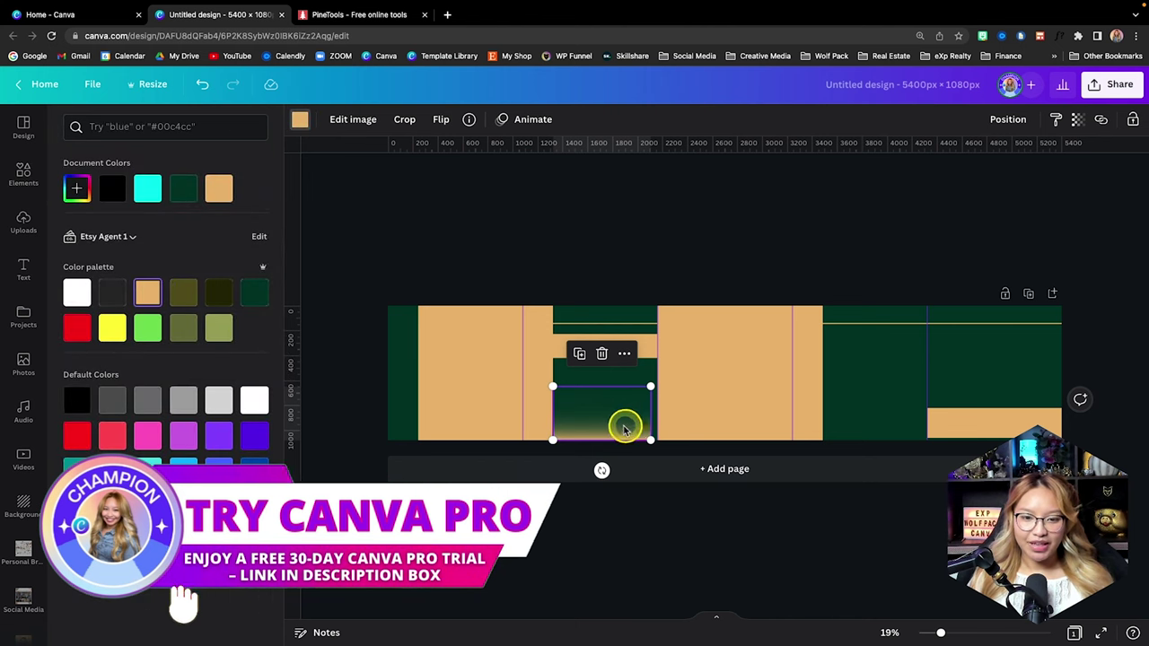
Enlarge the gradient from the first tan block's edge to the guide before the last panel, and shift it slightly down
{"action": "left_click_drag", "start_coordinate": [623, 423], "coordinate": [621, 425]}
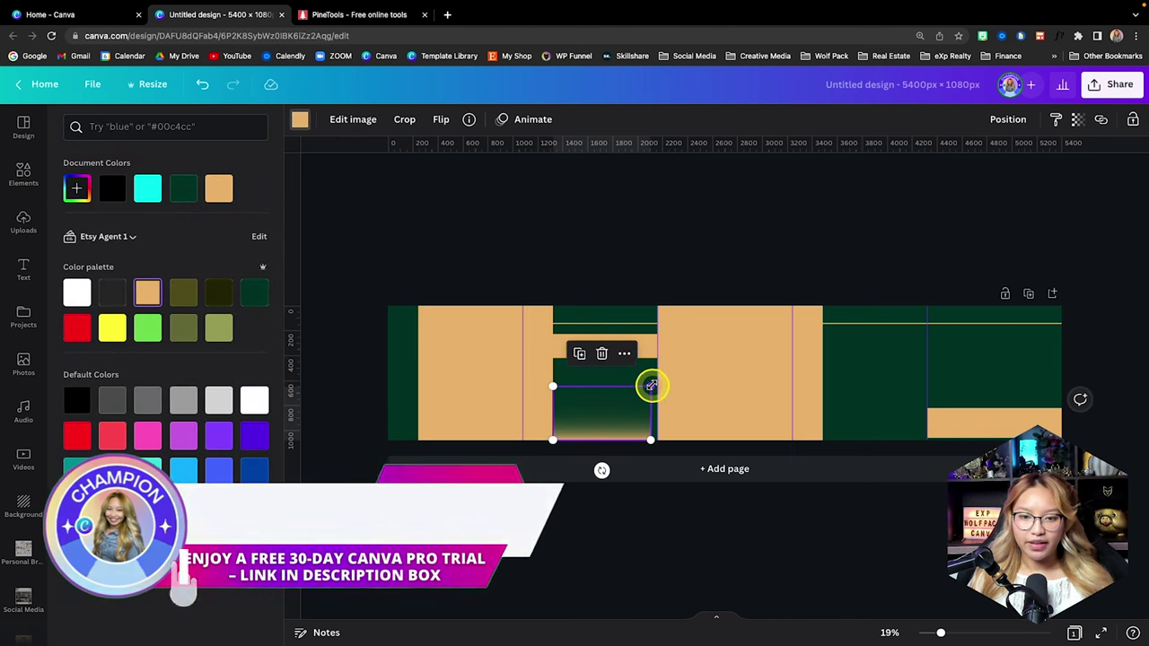
{"action": "left_click_drag", "start_coordinate": [644, 387], "coordinate": [941, 273]}
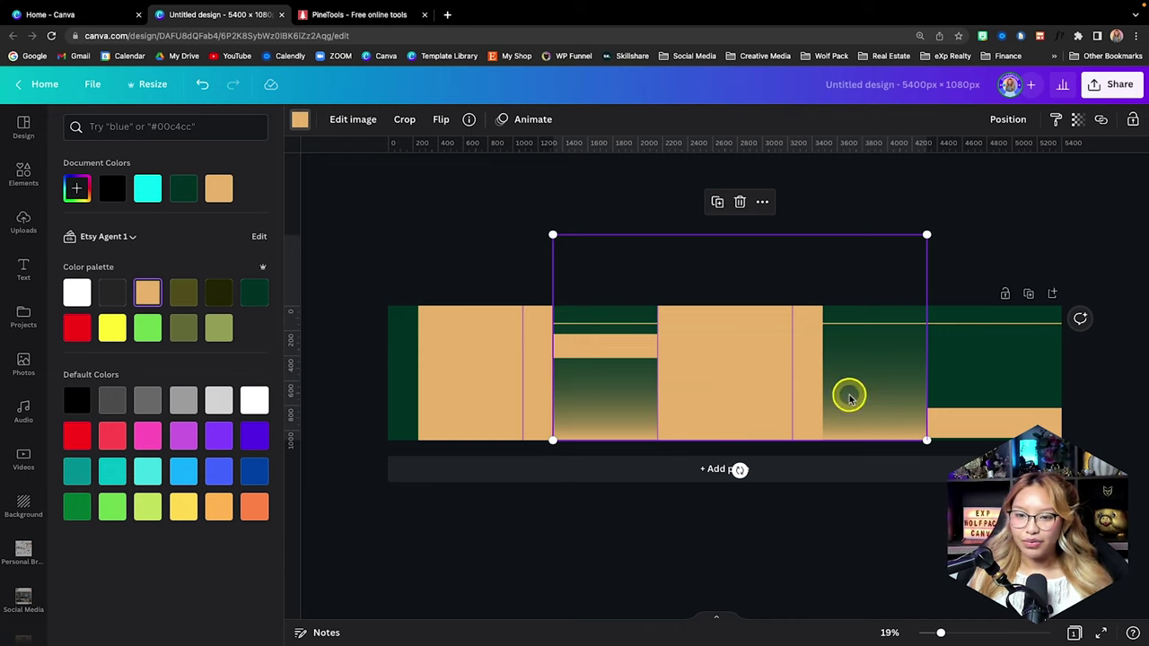
{"action": "left_click_drag", "start_coordinate": [849, 397], "coordinate": [859, 401]}
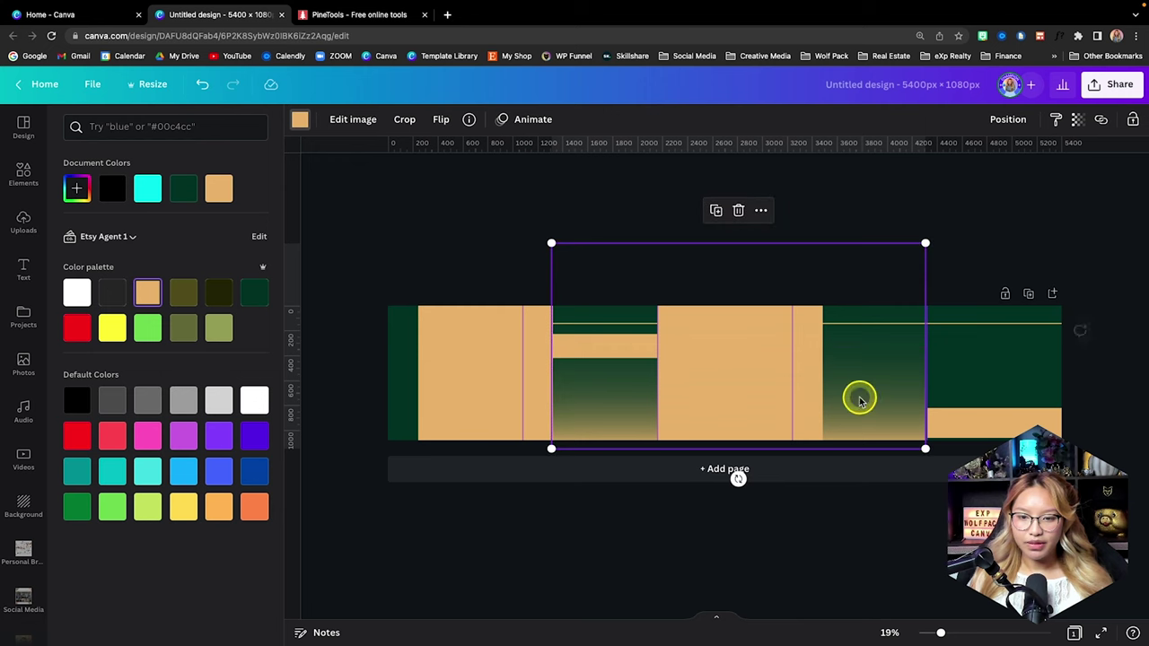
{"action": "left_click", "coordinate": [999, 222]}
{"action": "left_click", "coordinate": [984, 235]}
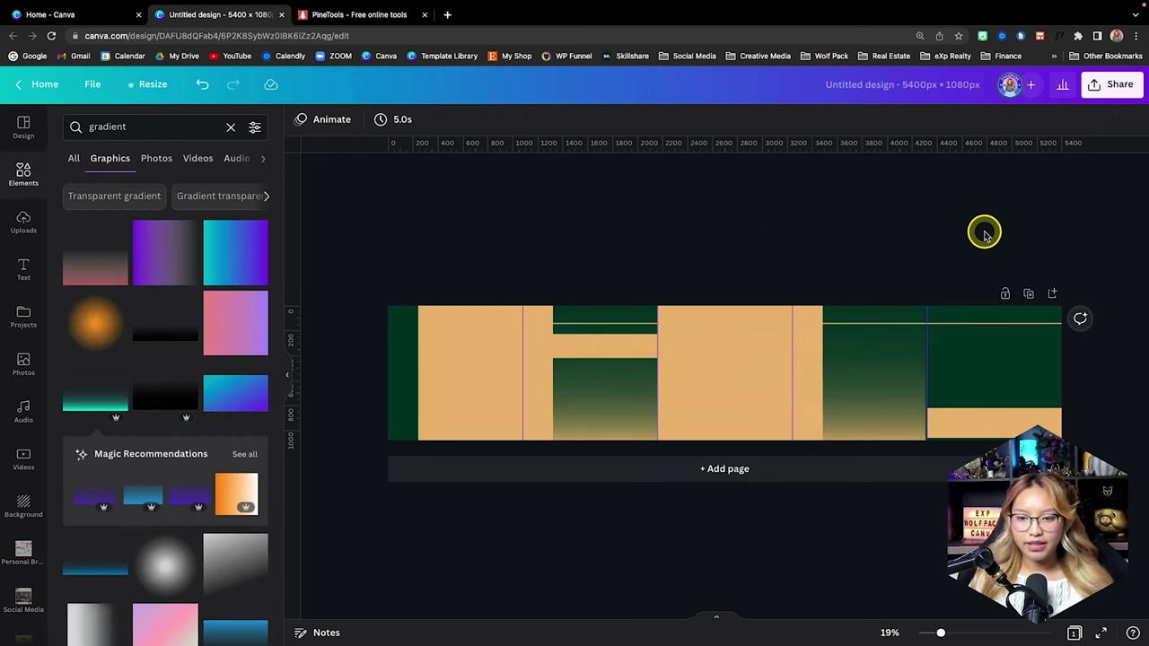
Align the gradient's edge exactly with the guide between the fourth and fifth panels
{"action": "scroll", "coordinate": [933, 499], "scroll_direction": "up", "scroll_amount": 5, "text": "ctrl"}
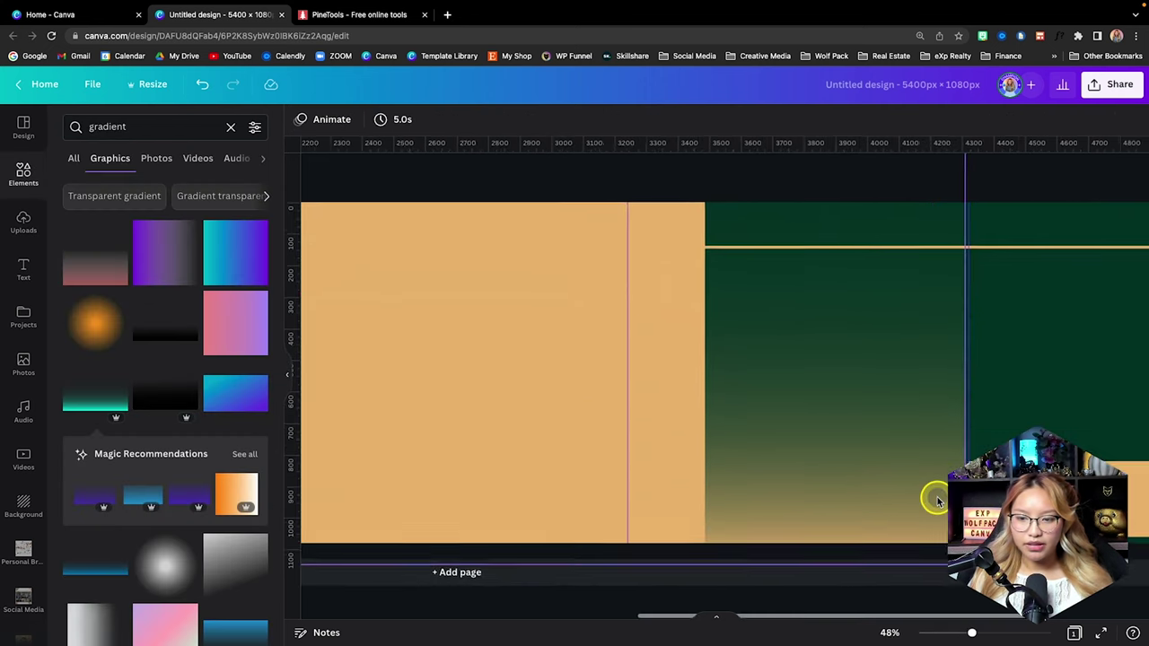
{"action": "left_click", "coordinate": [951, 566]}
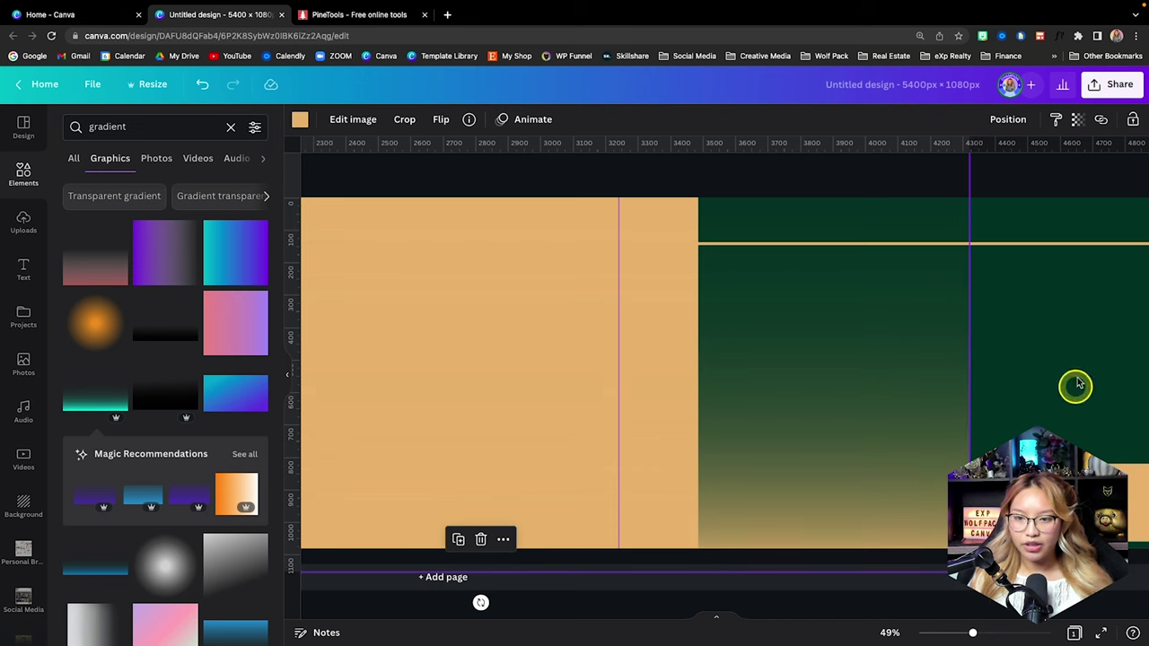
{"action": "left_click", "coordinate": [1067, 352]}
{"action": "scroll", "coordinate": [1067, 352], "scroll_direction": "down", "scroll_amount": 3, "text": "ctrl"}
{"action": "scroll", "coordinate": [1069, 354], "scroll_direction": "down", "scroll_amount": 2, "text": "ctrl"}
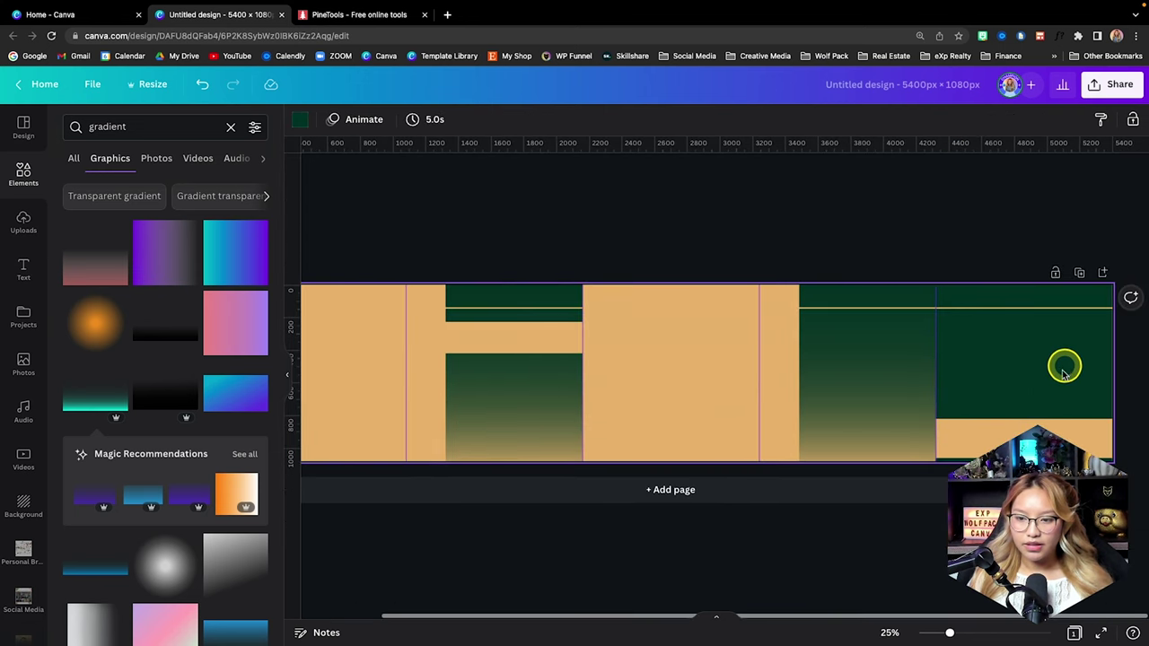
Move the tan bar in the last panel down flush with the page's bottom edge
{"action": "left_click", "coordinate": [1032, 435]}
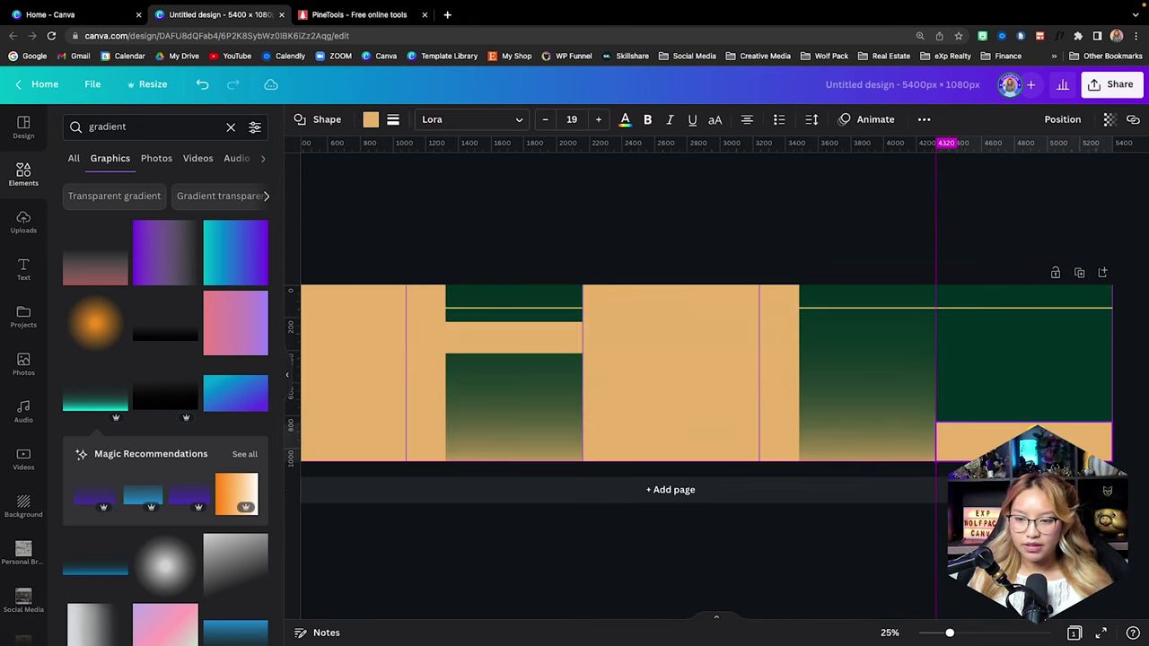
{"action": "left_click", "coordinate": [1132, 365]}
{"action": "scroll", "coordinate": [1133, 366], "scroll_direction": "left", "scroll_amount": 3}
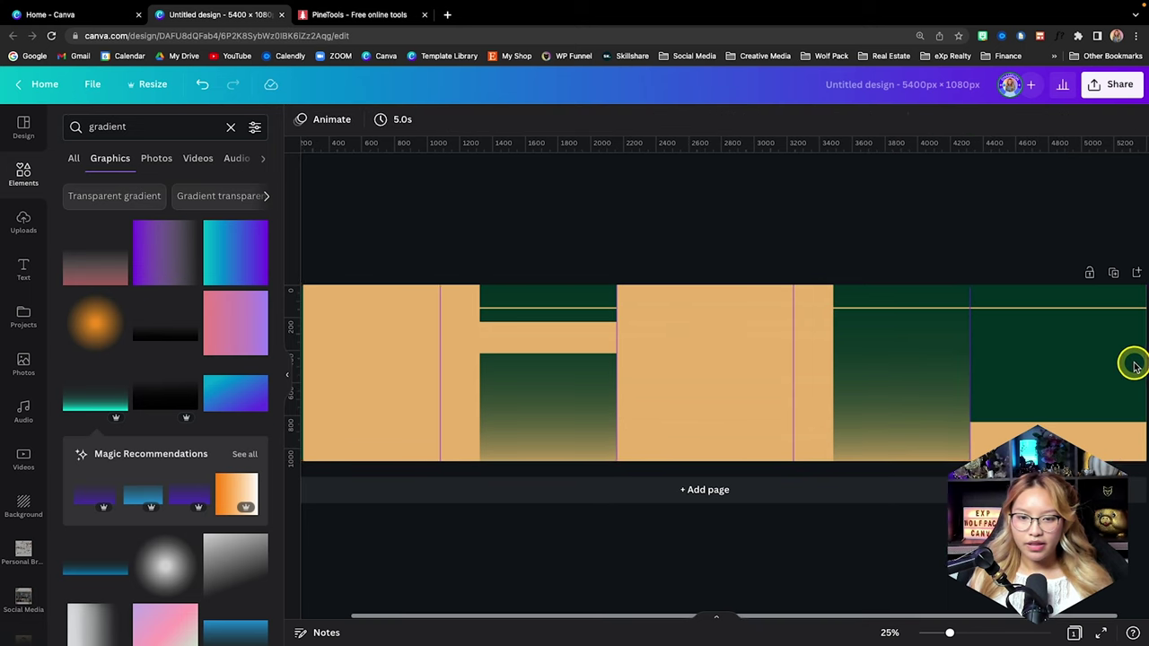
{"action": "scroll", "coordinate": [1134, 365], "scroll_direction": "left", "scroll_amount": 1}
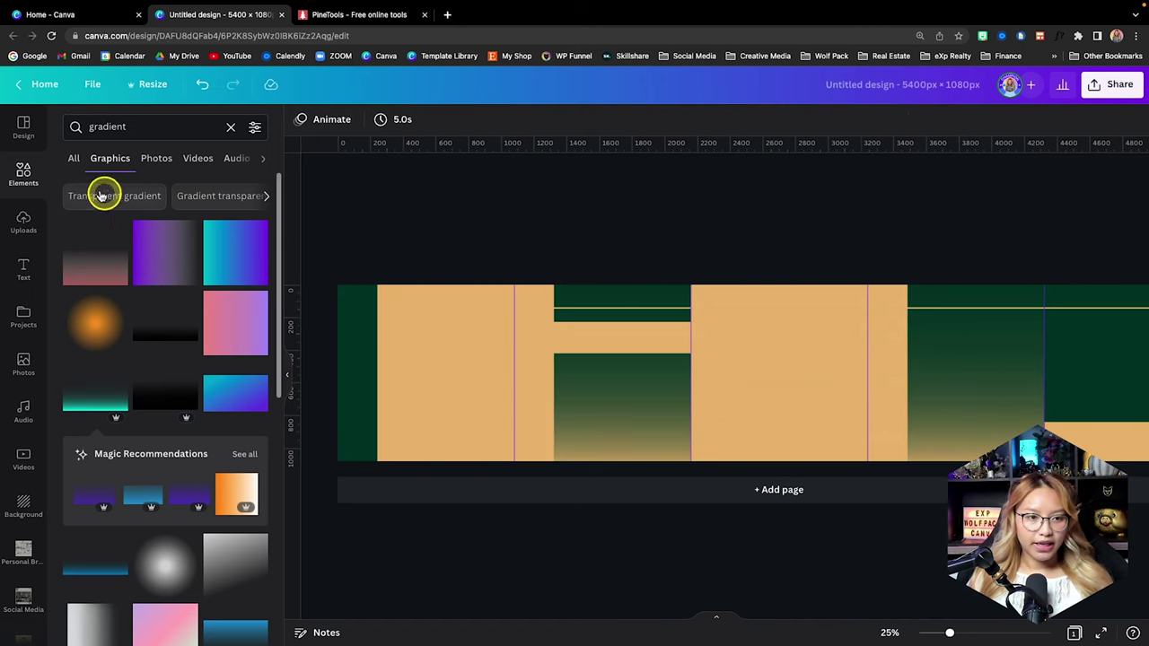
Replace the graphics search with "hone" and choose the recent search "gold honey comb abstract shape"
{"action": "left_click", "coordinate": [144, 126]}
{"action": "key", "text": "BackSpace"}
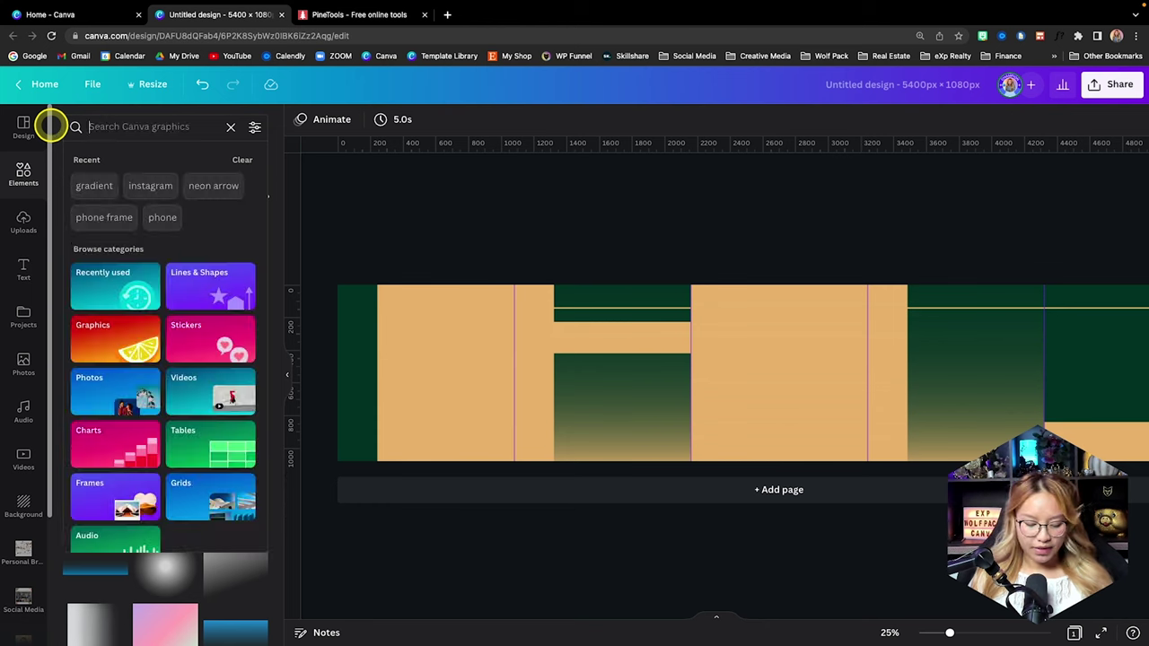
{"action": "type", "text": "hone"}
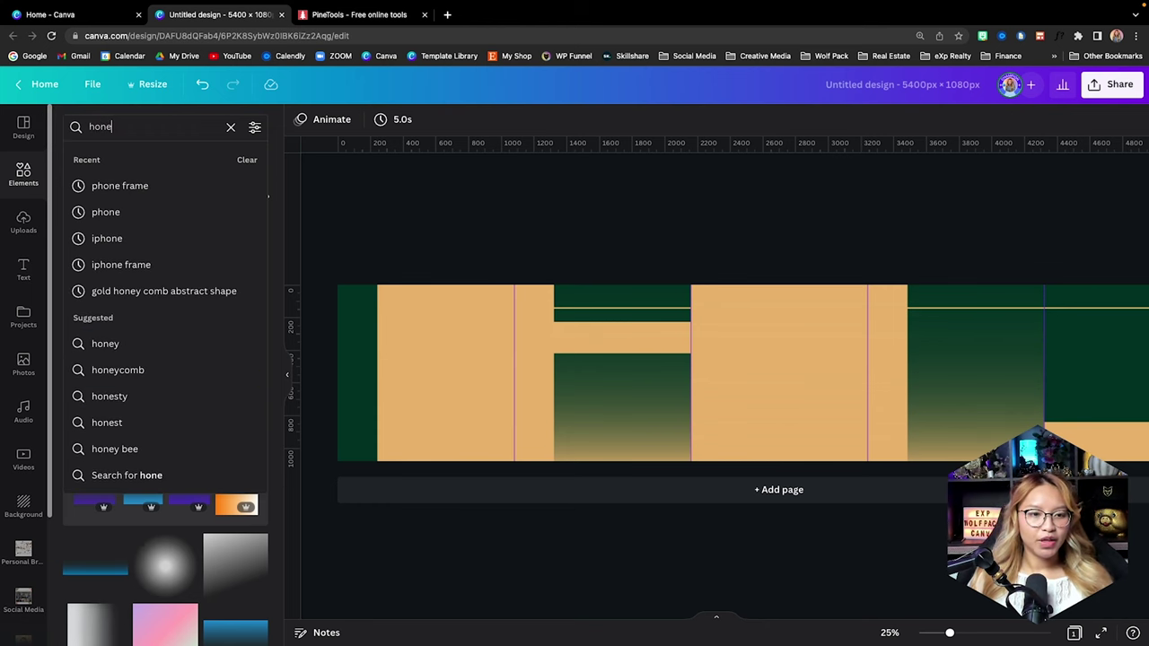
{"action": "left_click", "coordinate": [158, 291]}
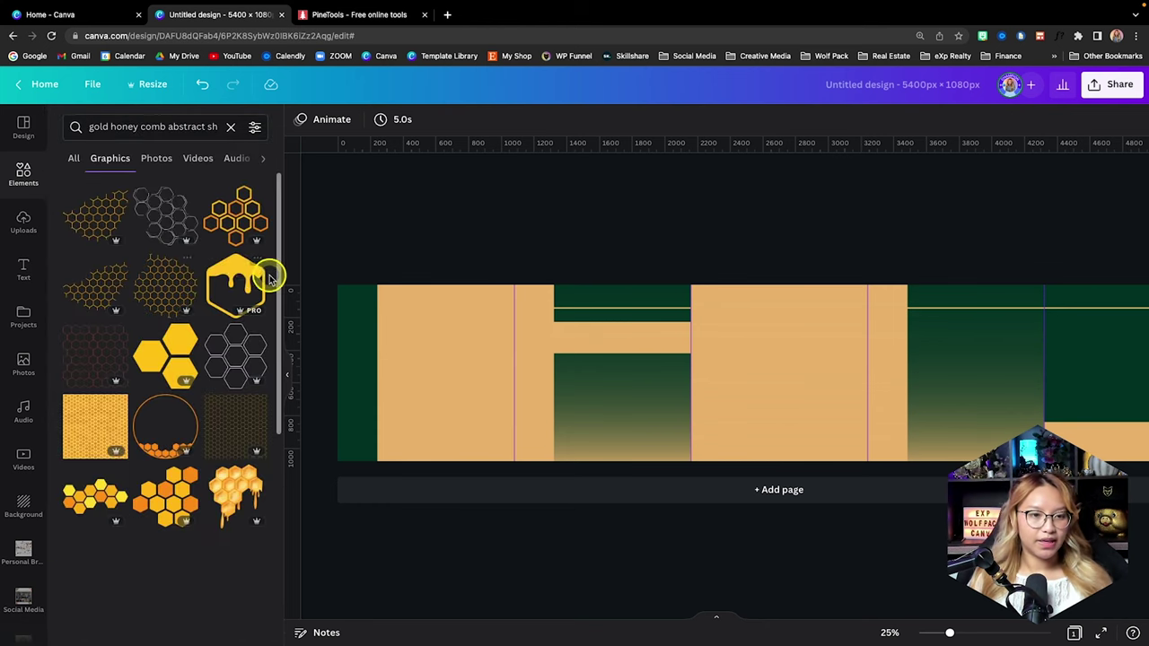
Add the first honeycomb outline graphic, place it over the narrow green strip in the first panel and recolour it tan
{"action": "left_click", "coordinate": [90, 215]}
{"action": "left_click_drag", "start_coordinate": [769, 380], "coordinate": [367, 359]}
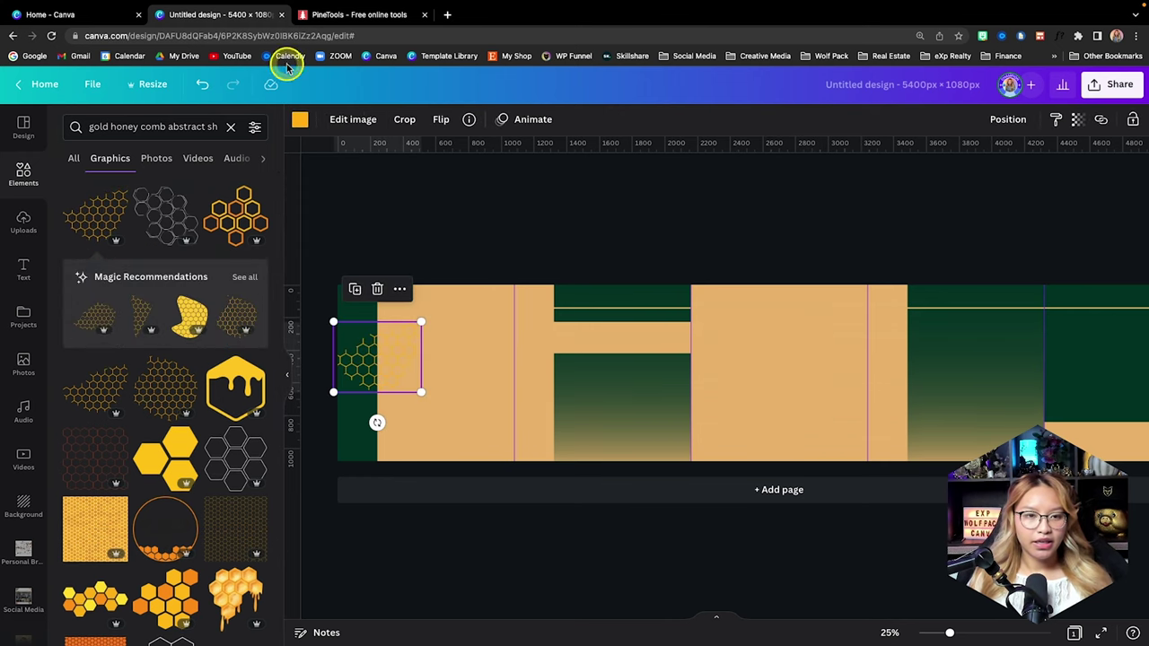
{"action": "left_click", "coordinate": [303, 120]}
{"action": "left_click", "coordinate": [199, 195]}
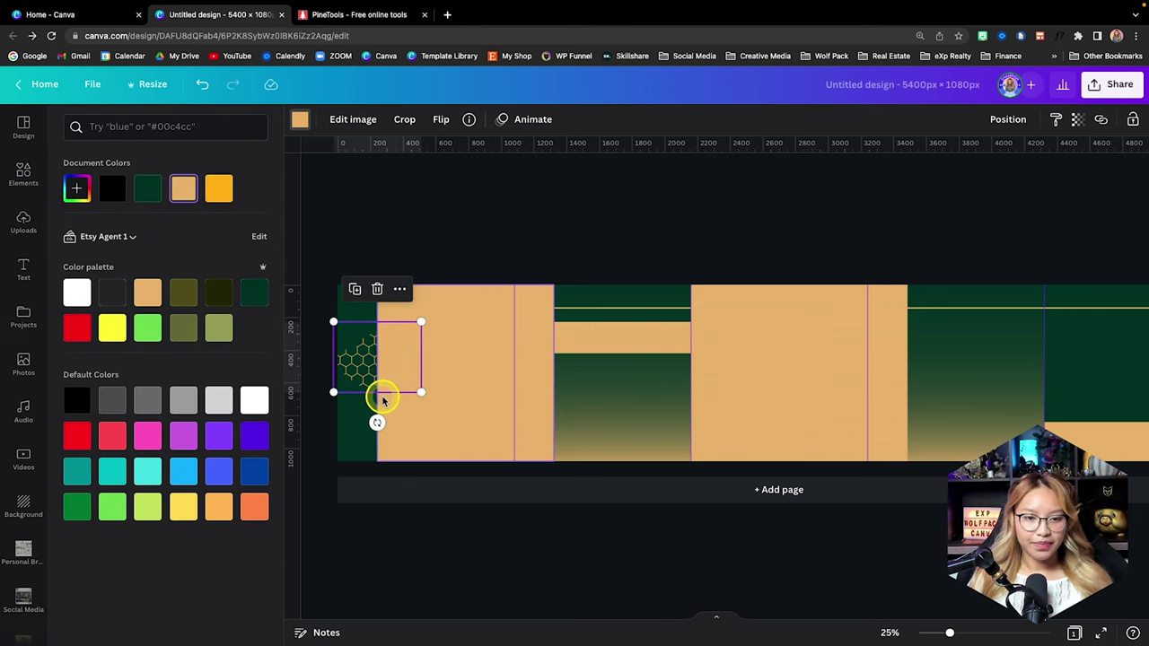
Enlarge and rotate the honeycomb a quarter turn to fill the first panel's green strip, and set its transparency to 32
{"action": "scroll", "coordinate": [405, 378], "scroll_direction": "up", "scroll_amount": 5}
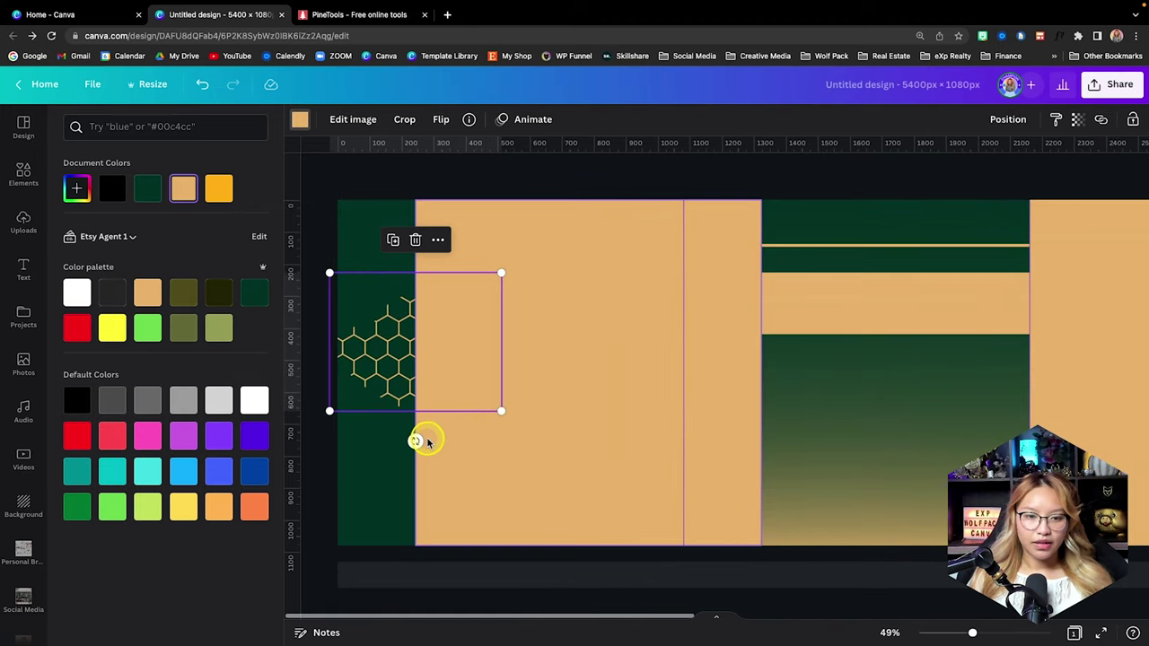
{"action": "left_click_drag", "start_coordinate": [500, 411], "coordinate": [669, 544]}
{"action": "left_click_drag", "start_coordinate": [499, 575], "coordinate": [218, 398]}
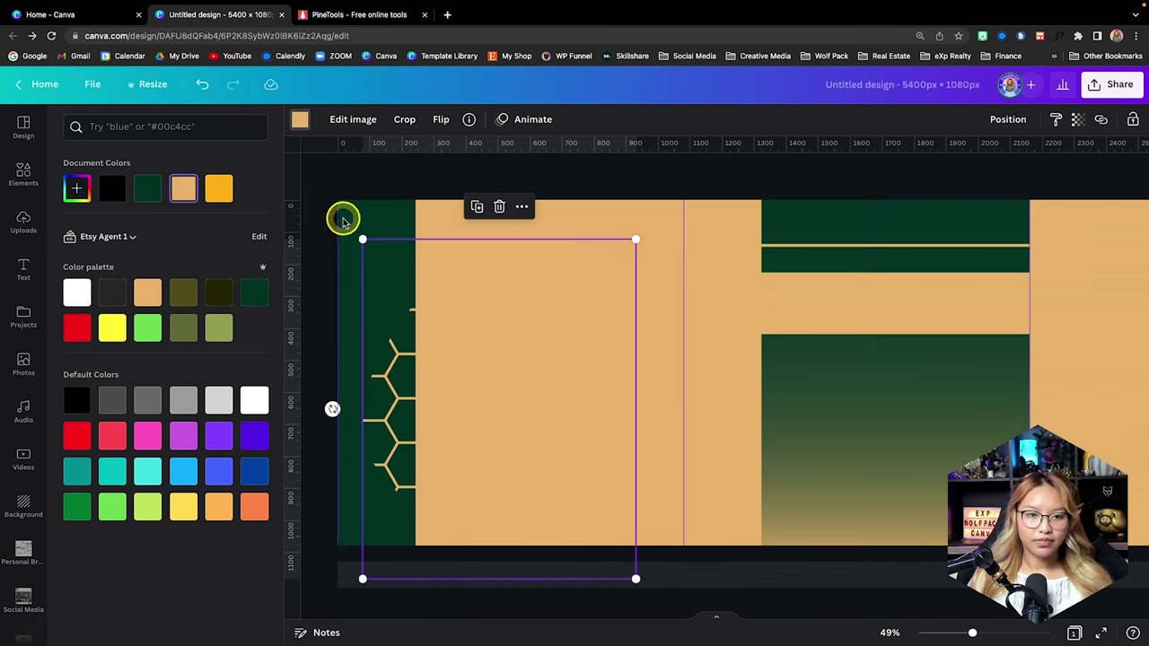
{"action": "left_click_drag", "start_coordinate": [357, 275], "coordinate": [234, 267]}
{"action": "left_click_drag", "start_coordinate": [490, 211], "coordinate": [620, 147]}
{"action": "left_click_drag", "start_coordinate": [374, 282], "coordinate": [370, 333]}
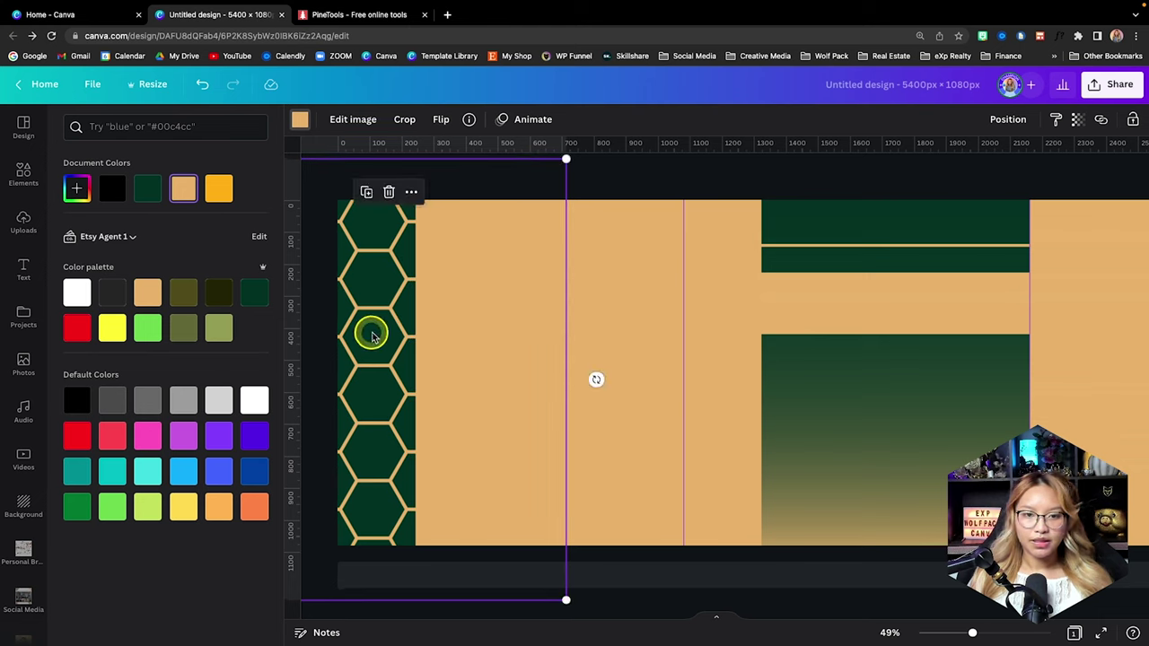
{"action": "left_click", "coordinate": [1074, 121]}
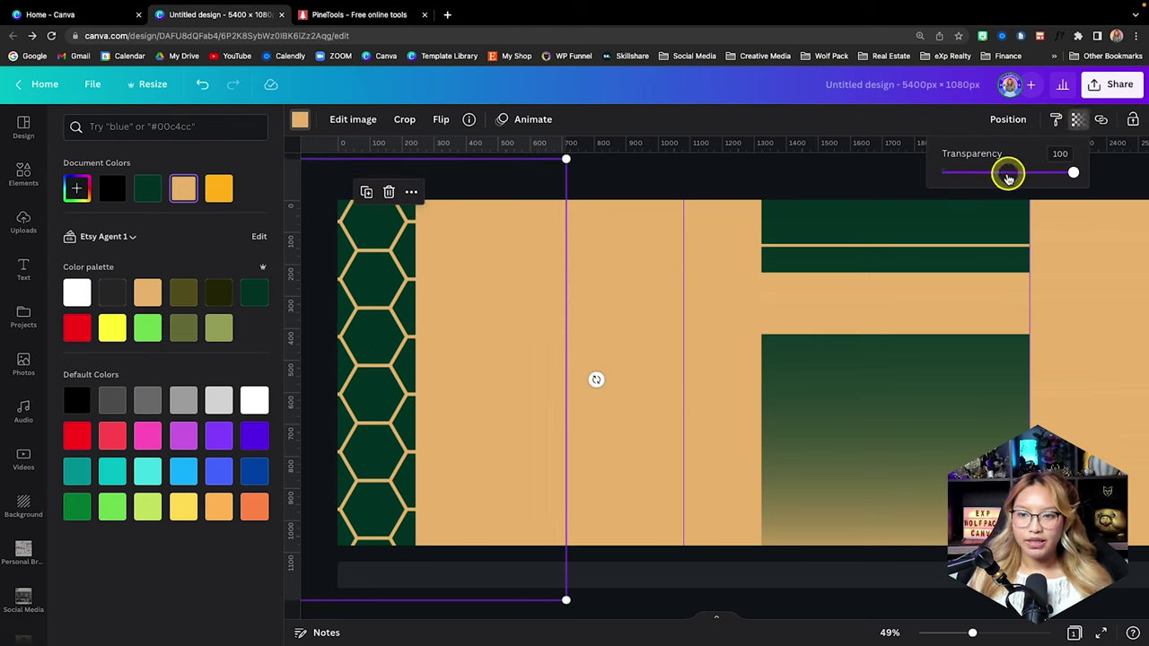
{"action": "left_click_drag", "start_coordinate": [1005, 174], "coordinate": [990, 176]}
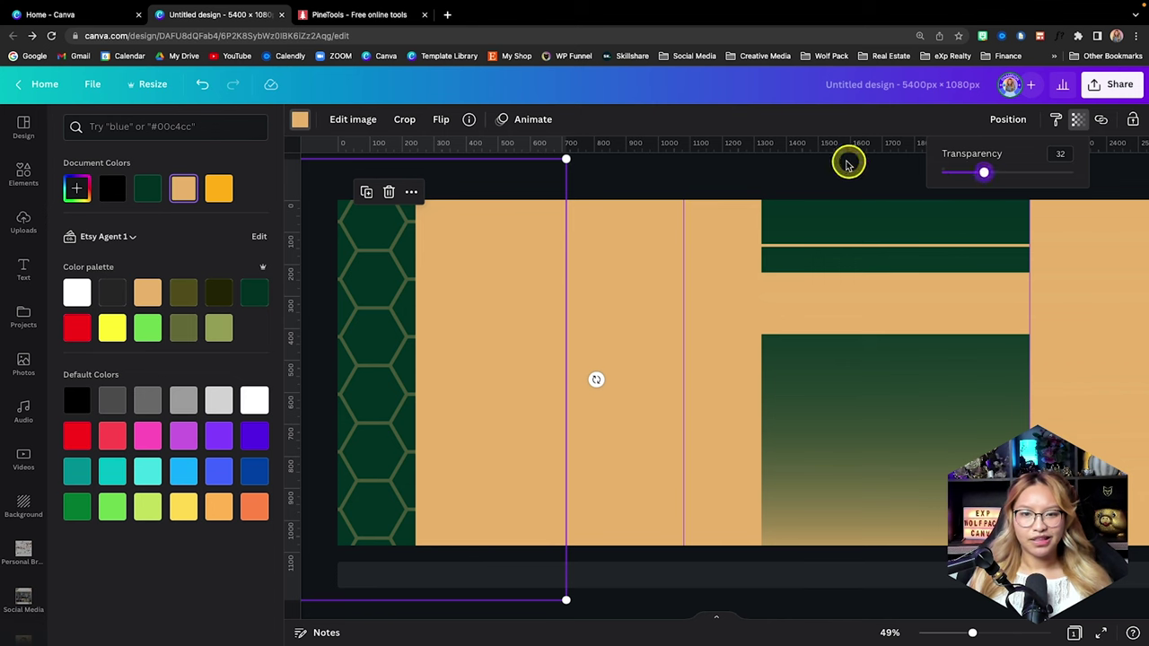
Deselect the honeycomb graphic and open the full collection of grids in the elements library
{"action": "key", "text": "Escape"}
{"action": "key", "text": "ctrl+minus"}
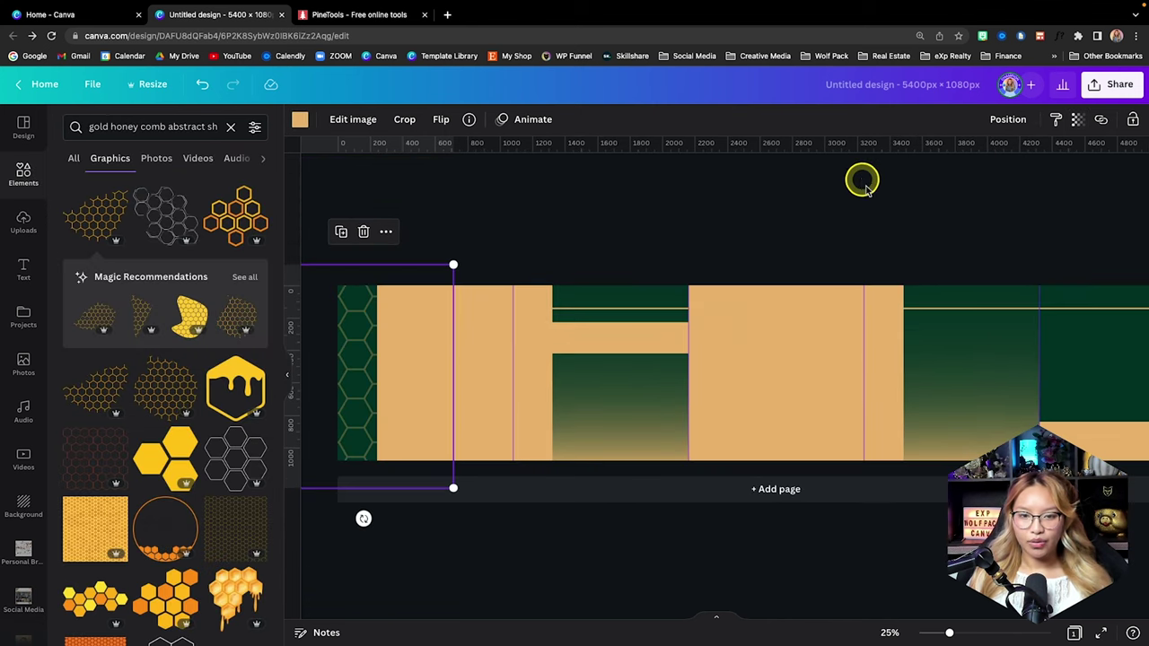
{"action": "left_click", "coordinate": [872, 207]}
{"action": "key", "text": "ctrl+minus"}
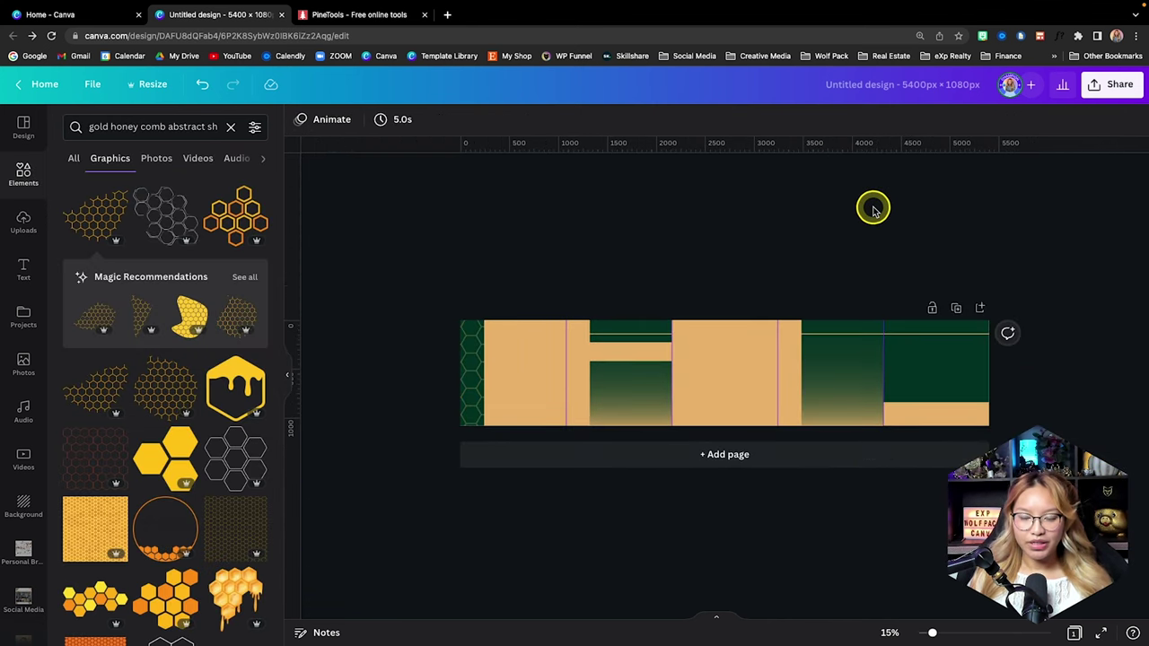
{"action": "key", "text": "ctrl+plus"}
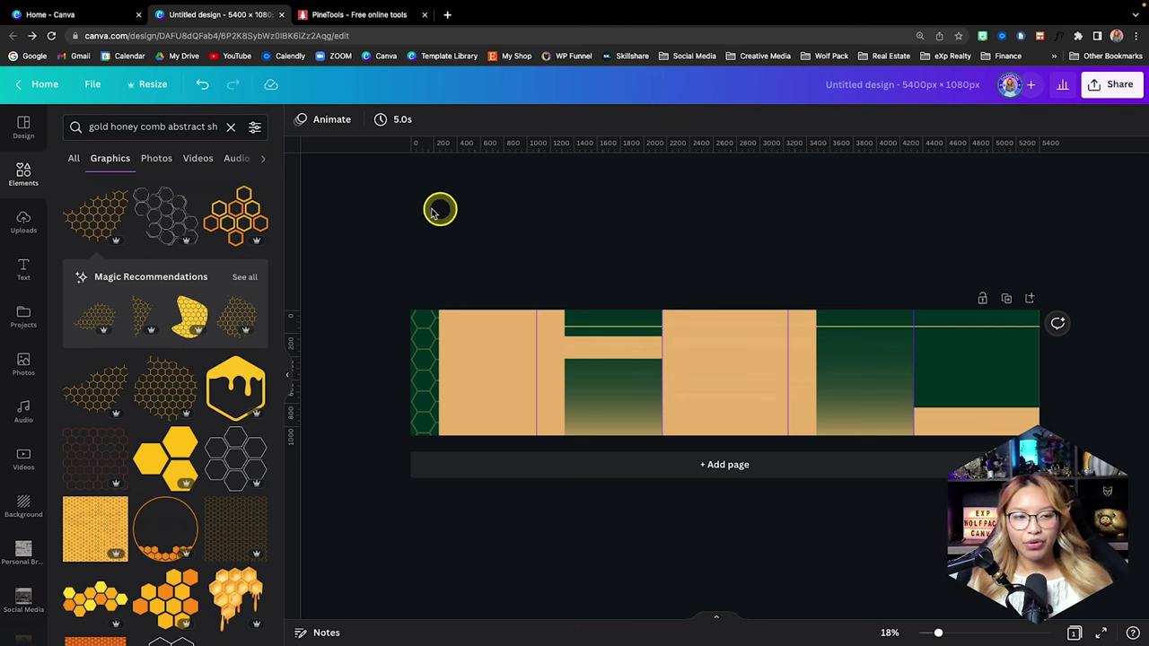
{"action": "left_click", "coordinate": [22, 175]}
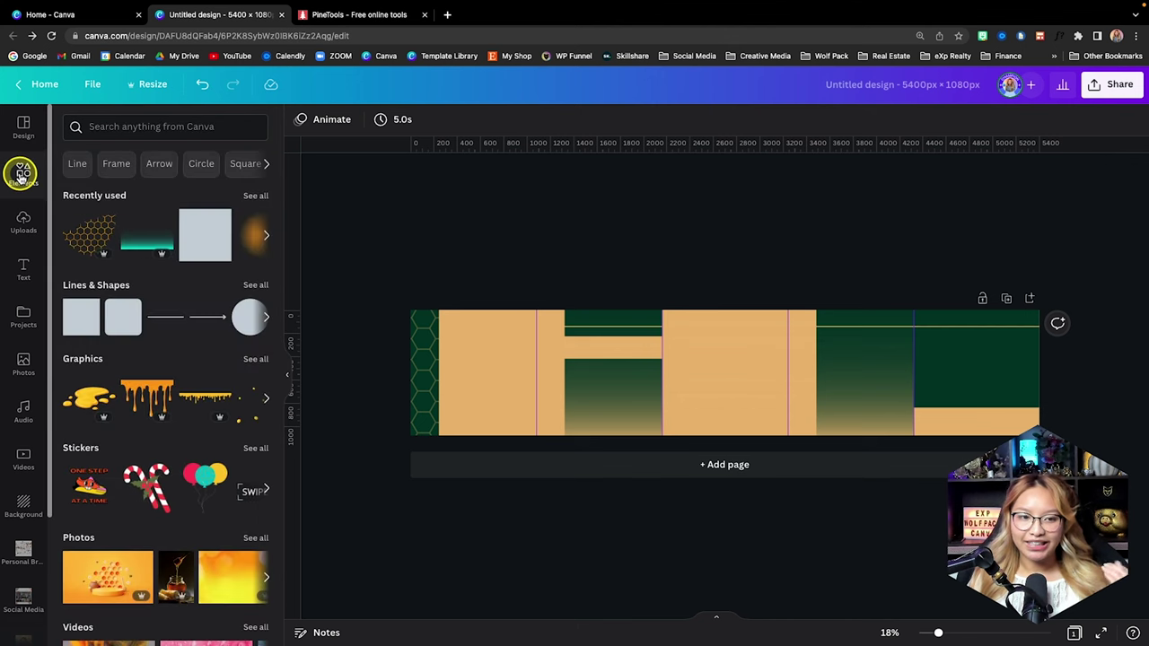
{"action": "scroll", "coordinate": [260, 274], "scroll_direction": "down", "scroll_amount": 10}
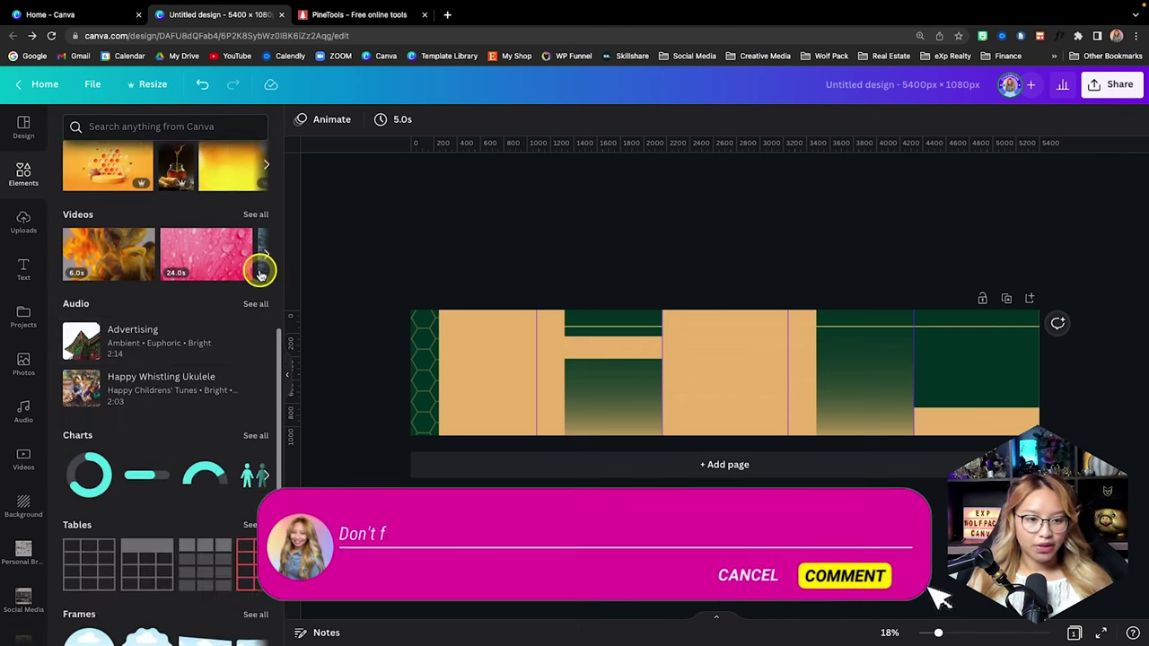
{"action": "scroll", "coordinate": [259, 276], "scroll_direction": "up", "scroll_amount": 2}
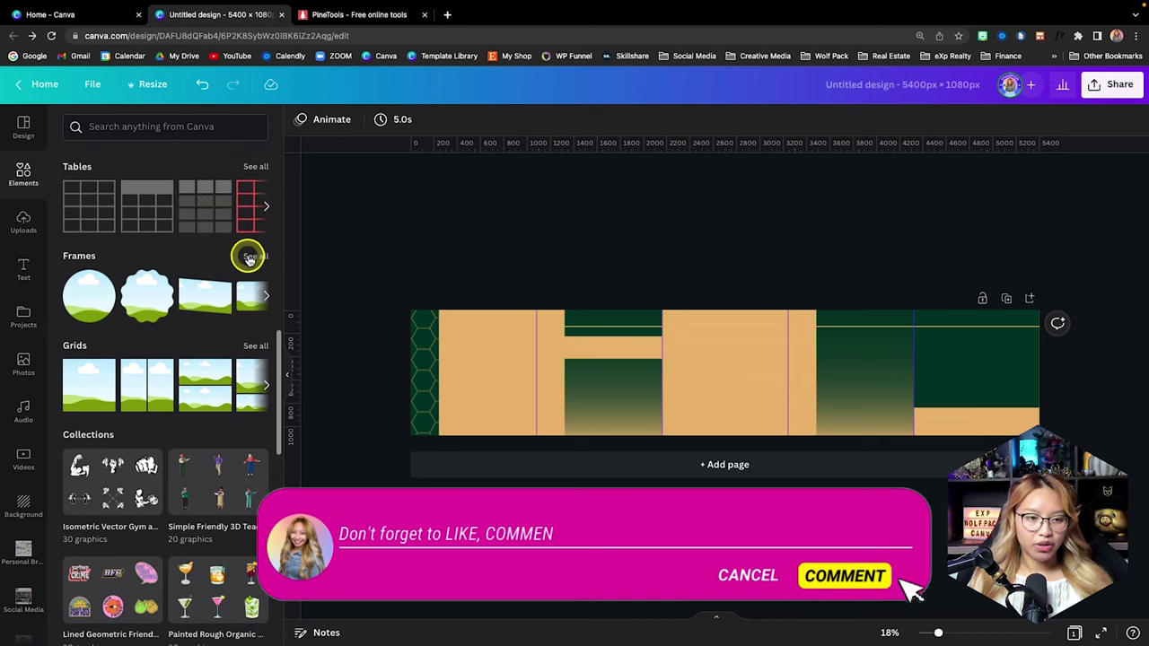
{"action": "left_click", "coordinate": [254, 347]}
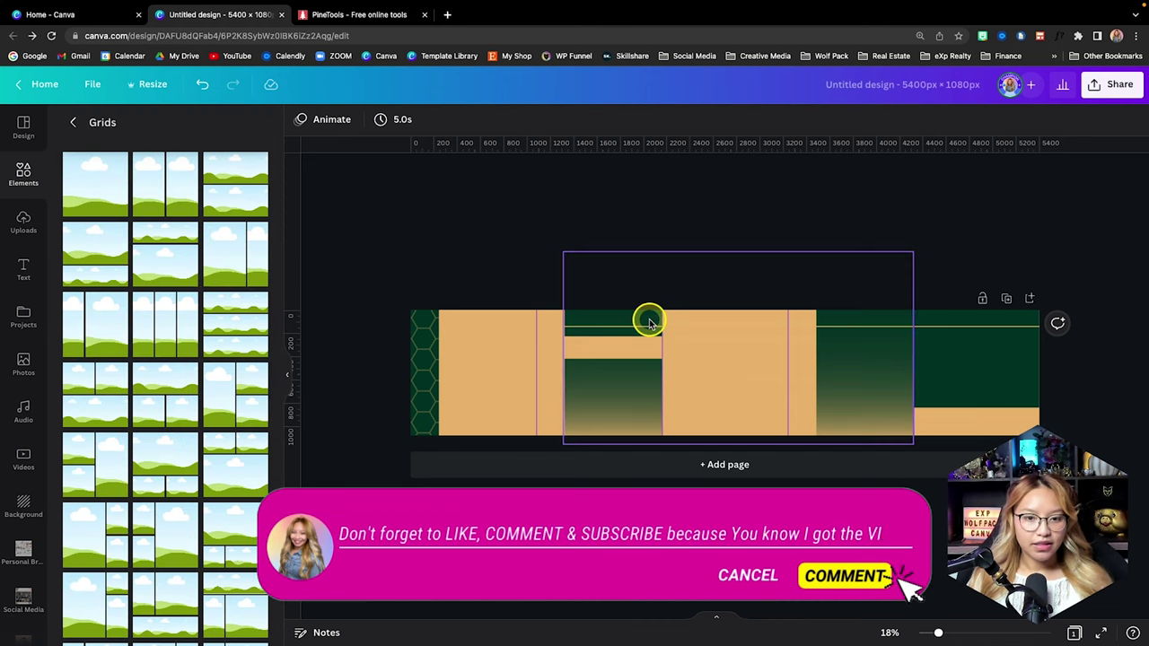
Add a single-photo grid, narrow it to about one panel wide and place it over the first tan block beside the honeycomb strip
{"action": "scroll", "coordinate": [649, 318], "scroll_direction": "up", "scroll_amount": 5}
{"action": "scroll", "coordinate": [572, 266], "scroll_direction": "left", "scroll_amount": 2}
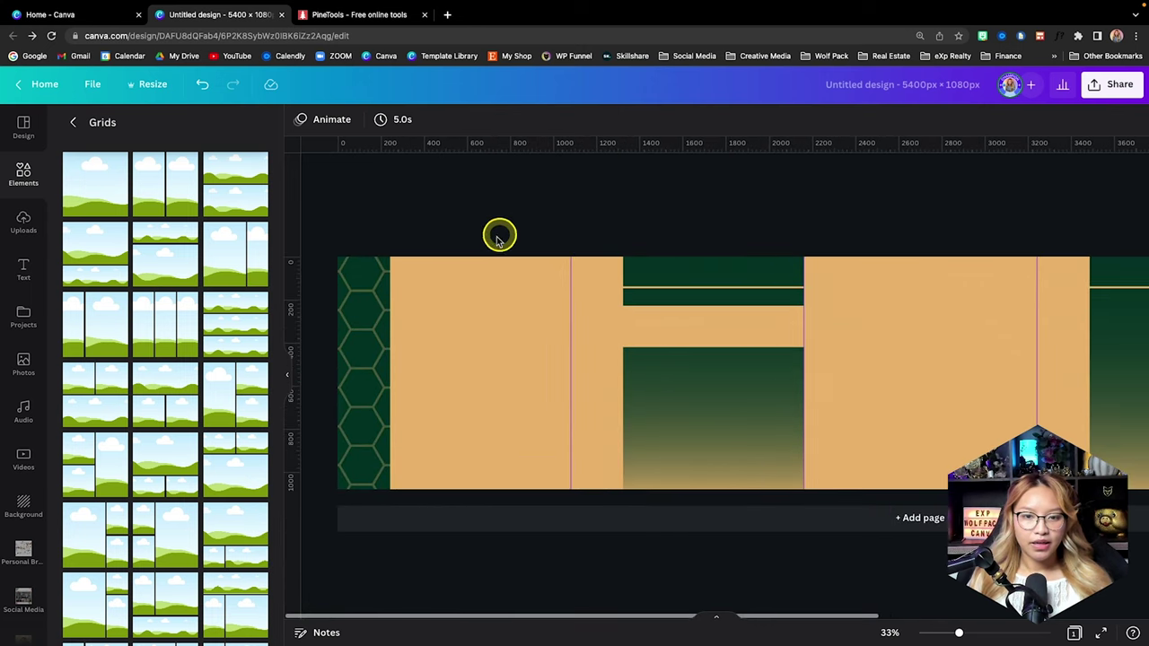
{"action": "left_click", "coordinate": [86, 196]}
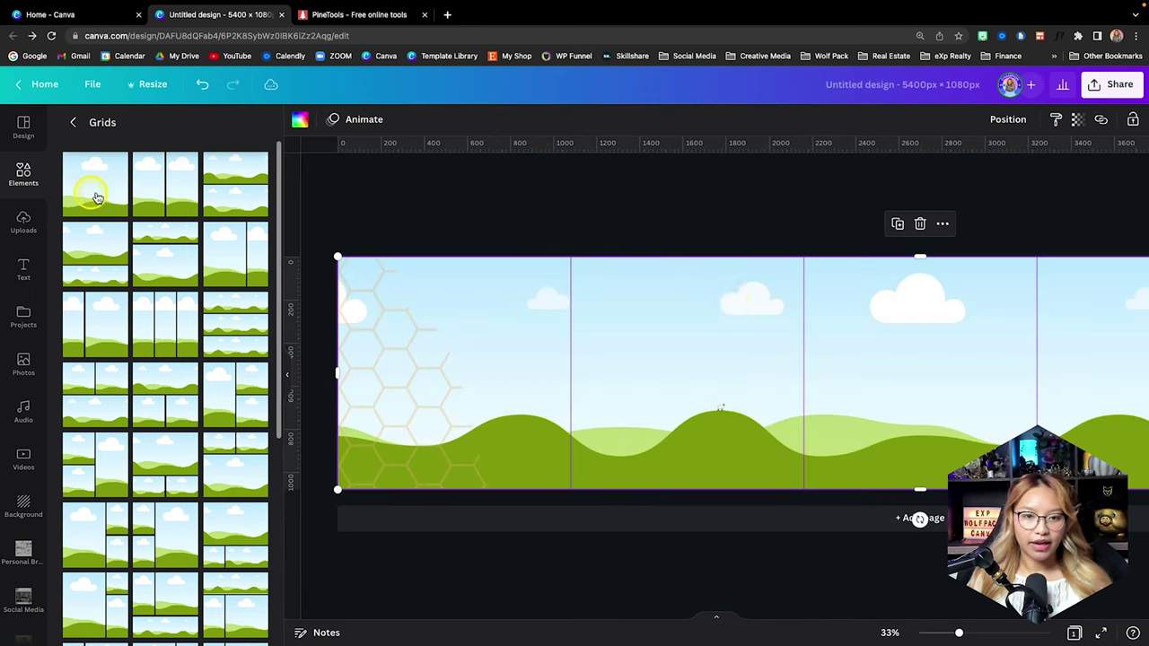
{"action": "scroll", "coordinate": [731, 300], "scroll_direction": "down", "scroll_amount": 5}
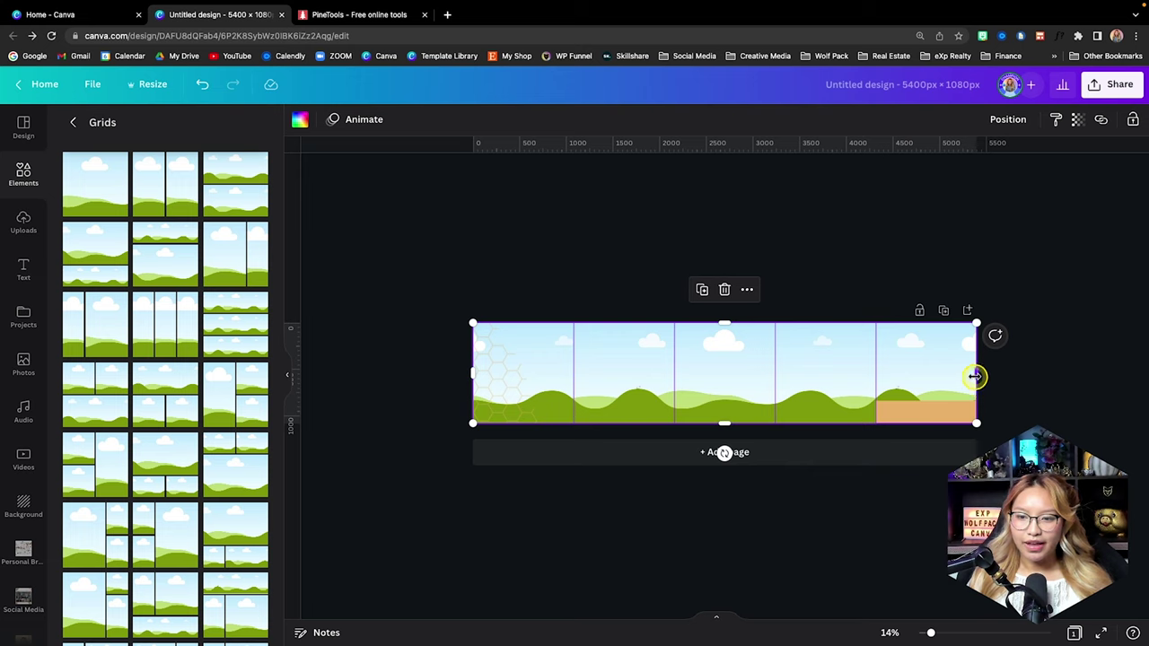
{"action": "left_click_drag", "start_coordinate": [975, 376], "coordinate": [579, 375]}
{"action": "key", "text": "shift+r"}
{"action": "scroll", "coordinate": [661, 372], "scroll_direction": "up", "scroll_amount": 4}
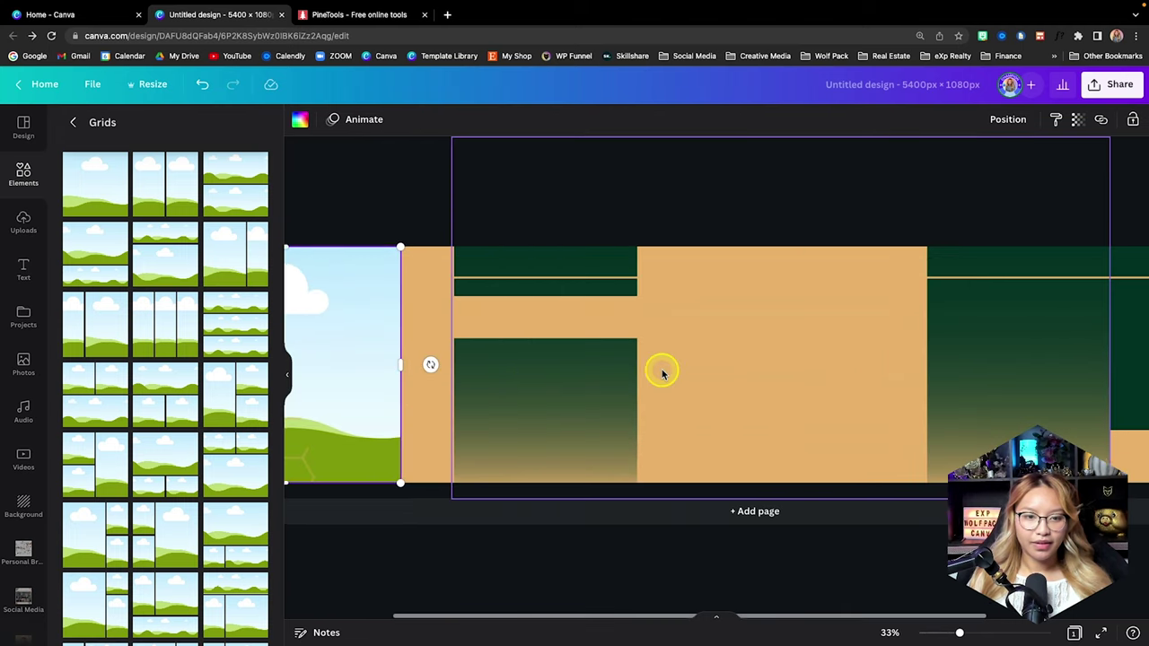
{"action": "left_click_drag", "start_coordinate": [502, 344], "coordinate": [535, 342]}
Send the honeycomb graphic behind the photo grid to the back and lock it
{"action": "left_click", "coordinate": [316, 326]}
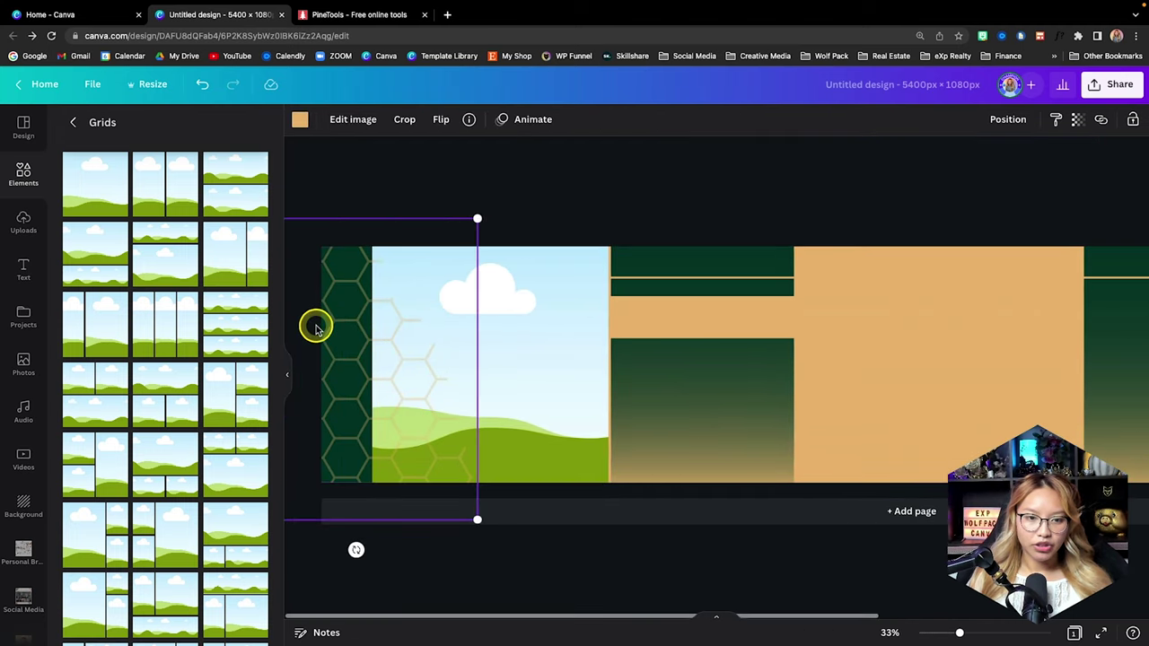
{"action": "right_click", "coordinate": [347, 323]}
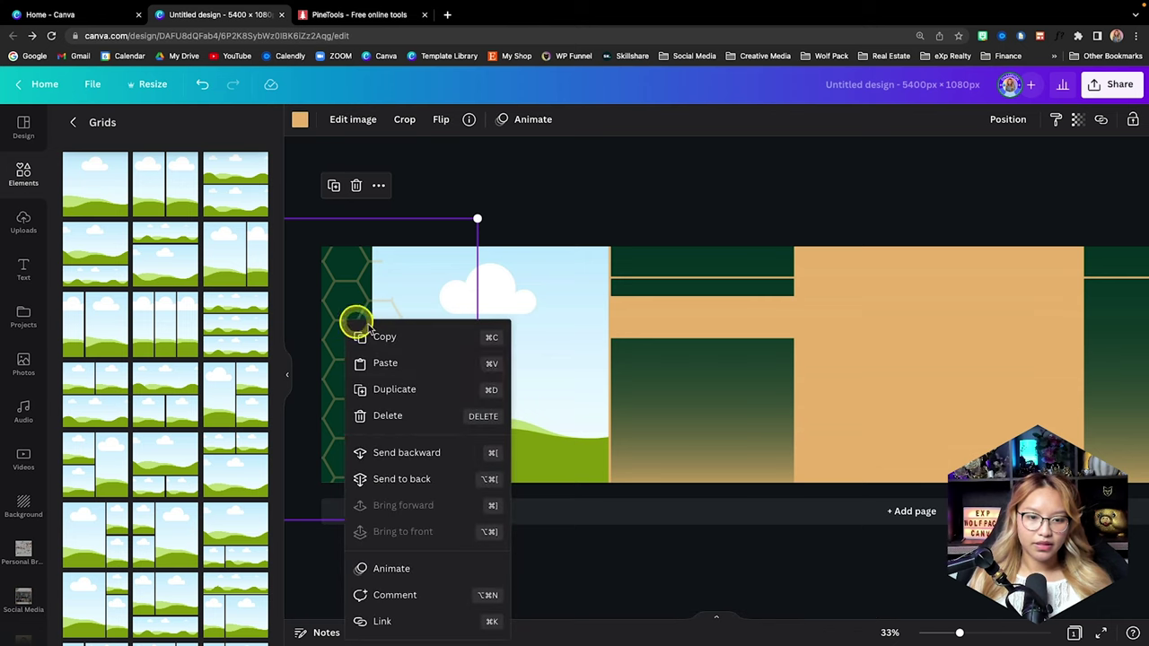
{"action": "left_click", "coordinate": [410, 478]}
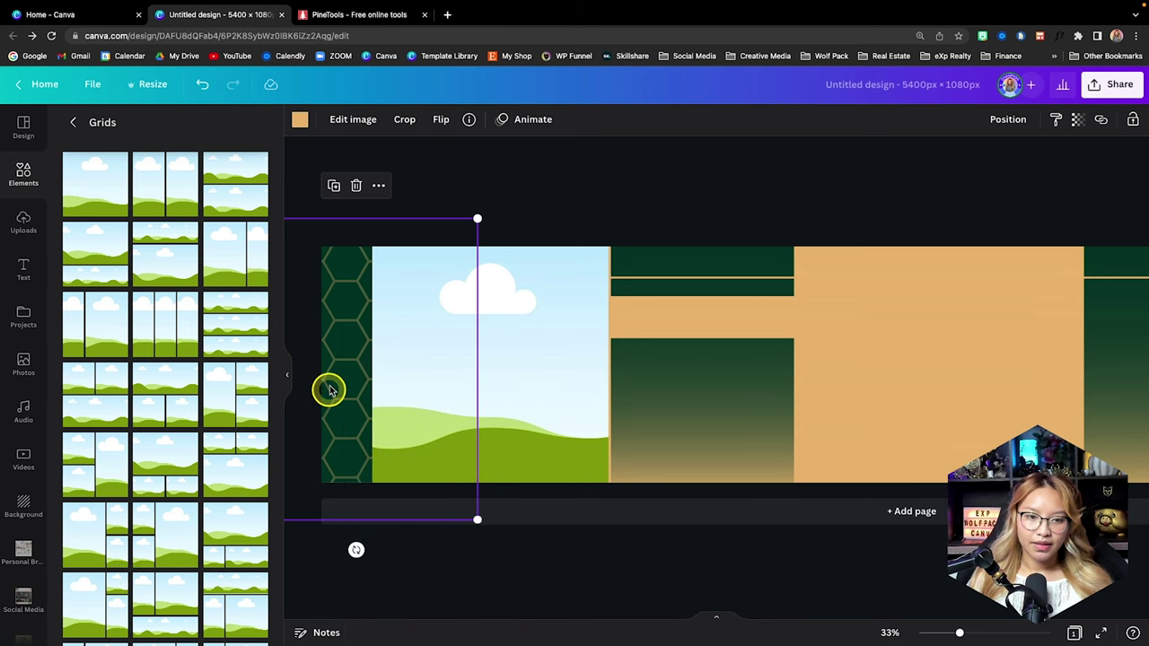
{"action": "left_click", "coordinate": [1132, 121]}
Trim the photo grid's left edge so a thin tan border shows beside the honeycomb strip, and compare the borders on both sides
{"action": "left_click", "coordinate": [479, 351]}
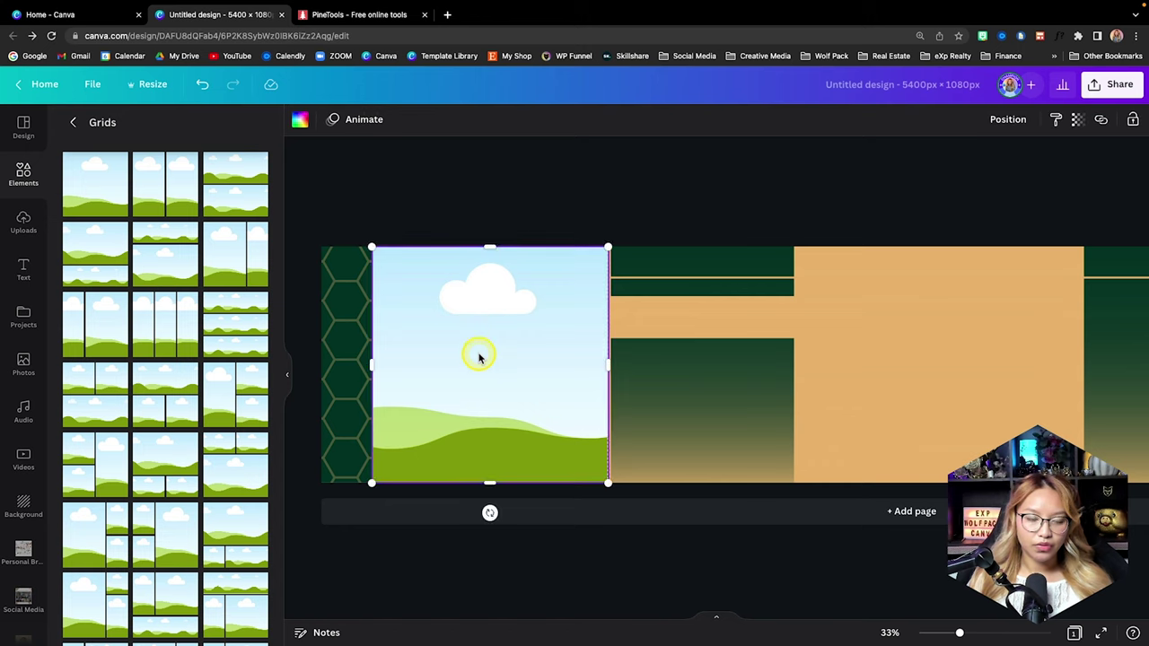
{"action": "scroll", "coordinate": [476, 354], "scroll_direction": "up", "scroll_amount": 3}
{"action": "left_click_drag", "start_coordinate": [390, 361], "coordinate": [398, 364]}
{"action": "left_click", "coordinate": [496, 366]}
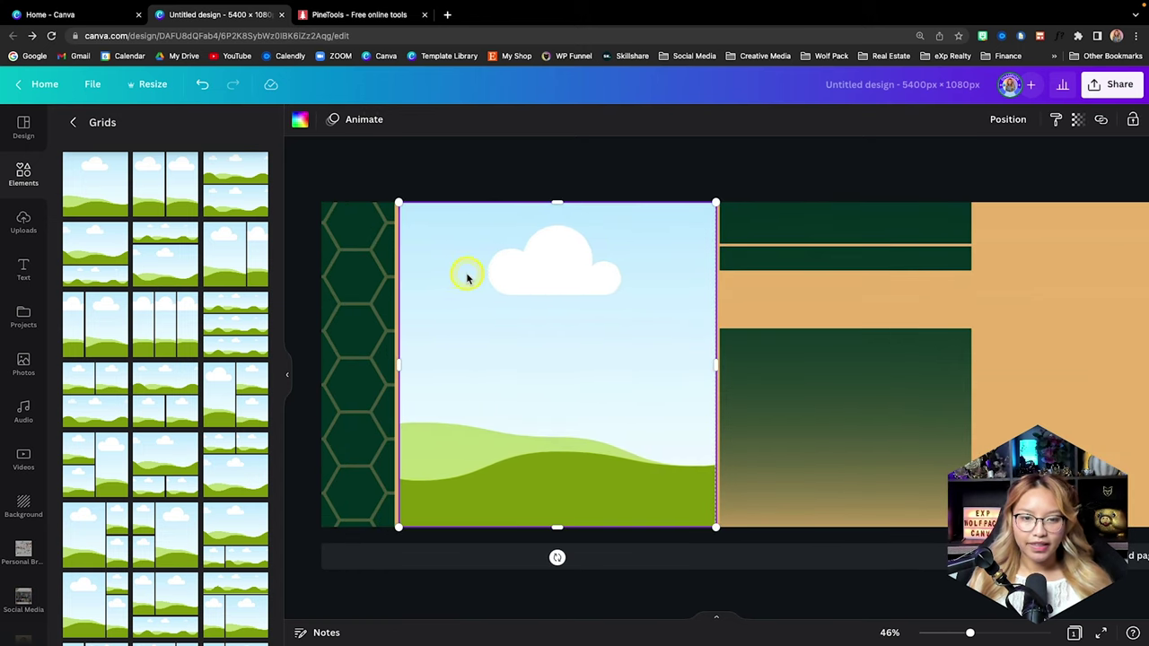
{"action": "scroll", "coordinate": [466, 278], "scroll_direction": "up", "scroll_amount": 5}
{"action": "scroll", "coordinate": [461, 275], "scroll_direction": "left", "scroll_amount": 3}
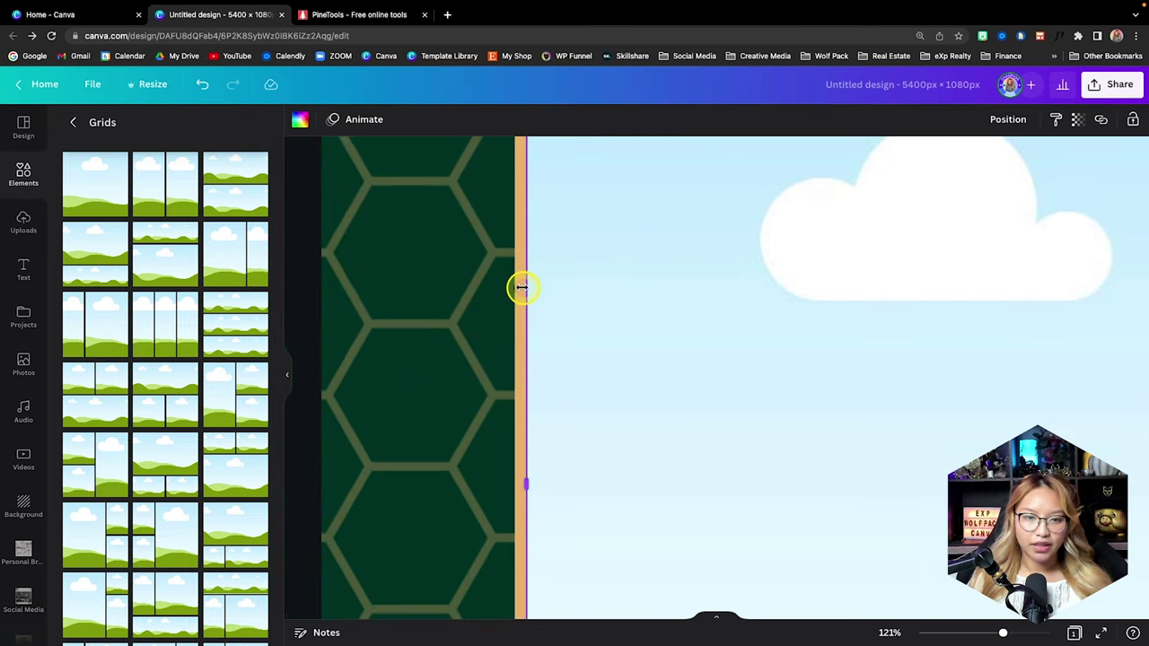
{"action": "scroll", "coordinate": [668, 313], "scroll_direction": "right", "scroll_amount": 8}
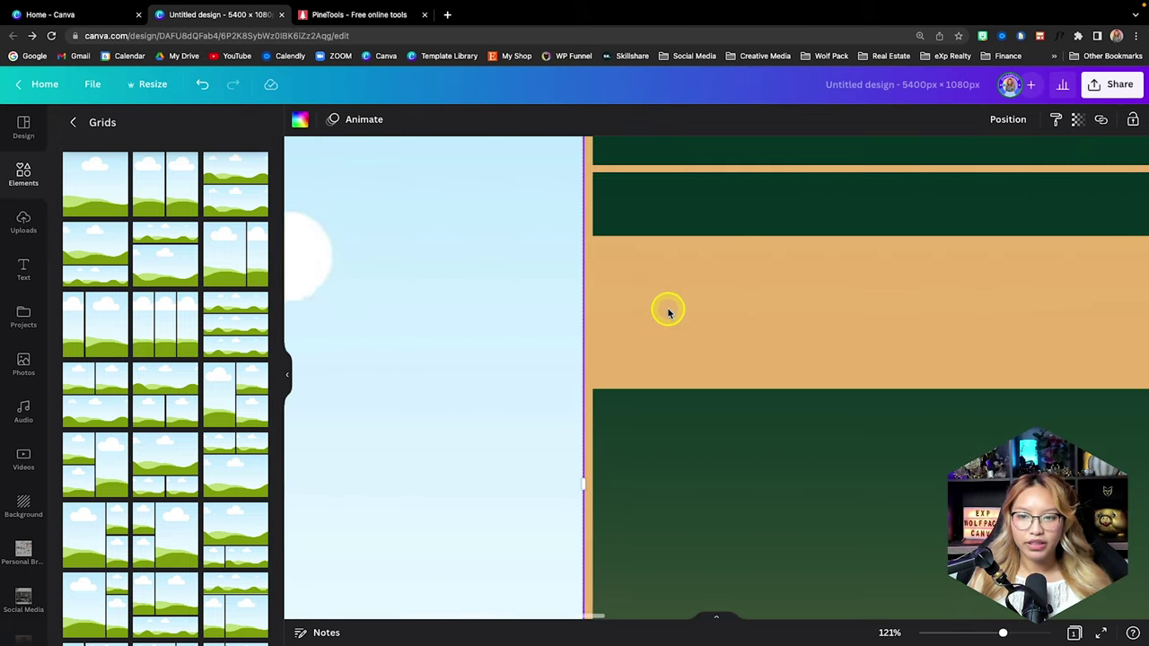
{"action": "scroll", "coordinate": [484, 218], "scroll_direction": "down", "scroll_amount": 5}
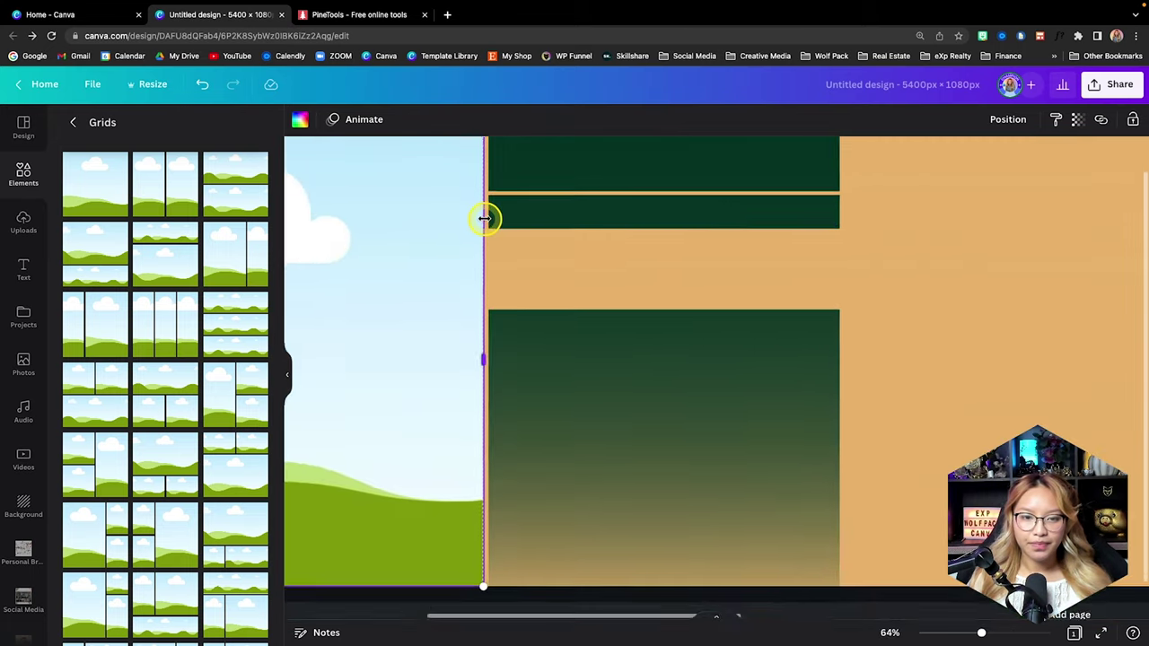
{"action": "scroll", "coordinate": [485, 222], "scroll_direction": "left", "scroll_amount": 4}
{"action": "scroll", "coordinate": [485, 223], "scroll_direction": "right", "scroll_amount": 8}
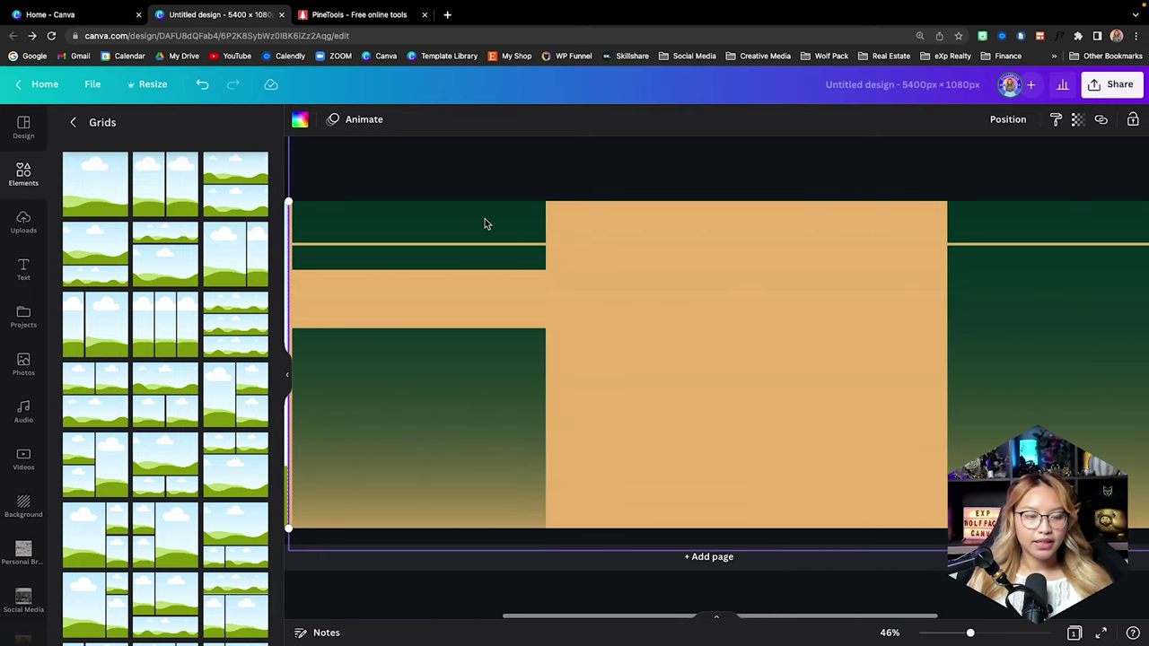
{"action": "scroll", "coordinate": [485, 221], "scroll_direction": "right", "scroll_amount": 1}
Add the three-photo grid with one tall cell beside two stacked cells
{"action": "left_click", "coordinate": [393, 266]}
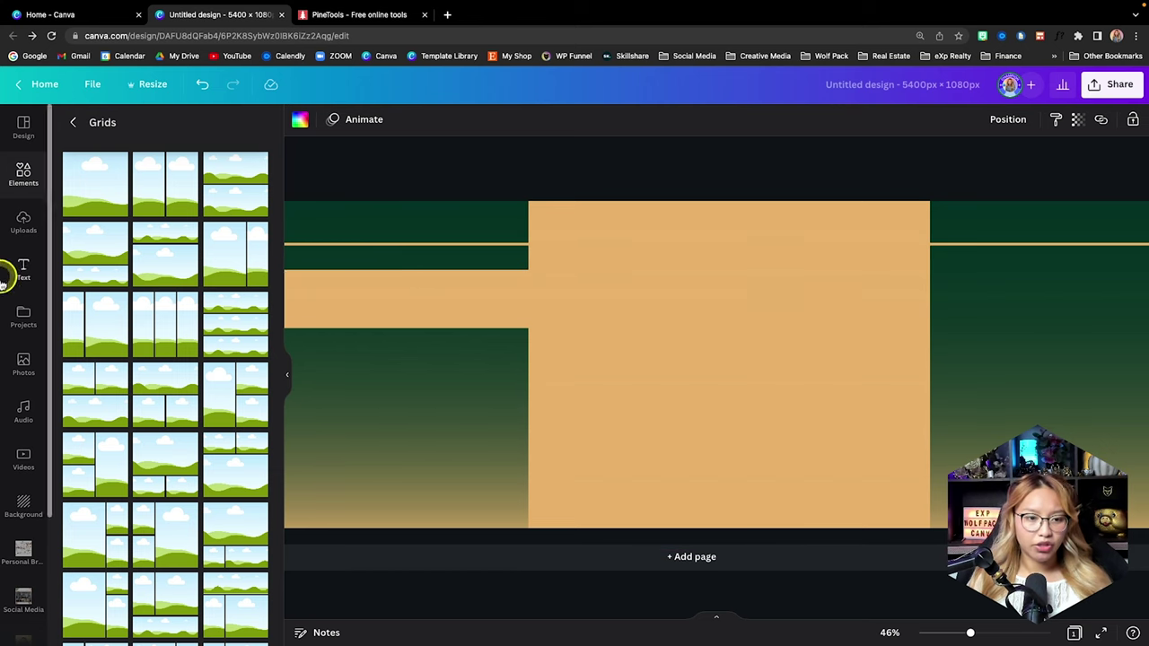
{"action": "scroll", "coordinate": [236, 287], "scroll_direction": "down", "scroll_amount": 2}
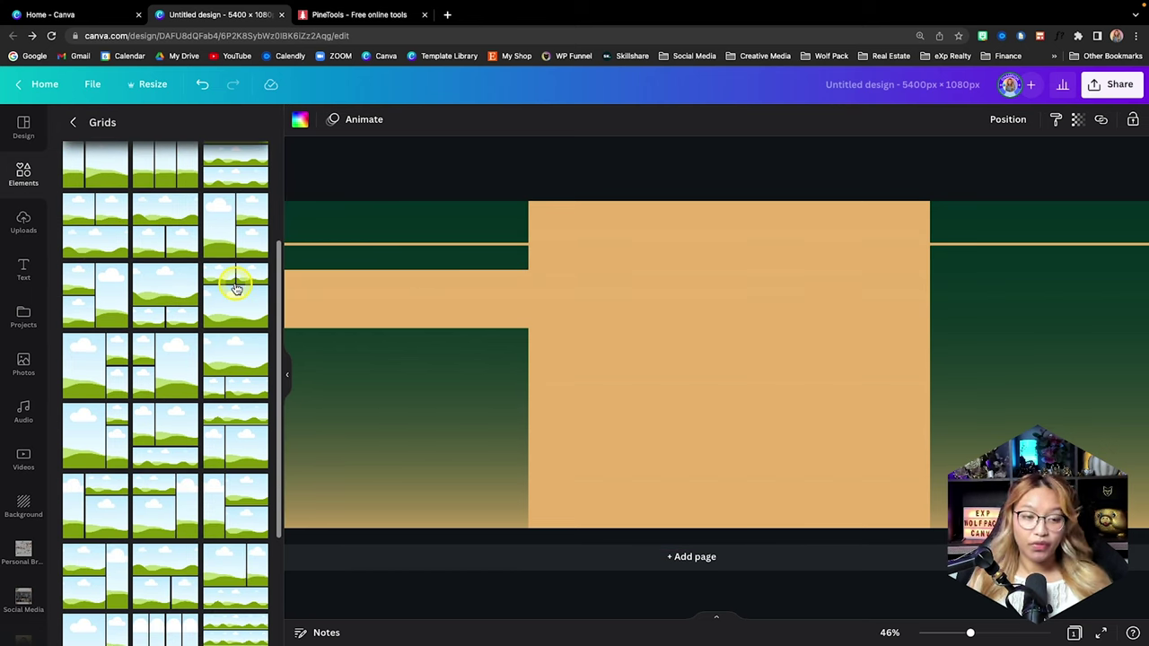
{"action": "scroll", "coordinate": [205, 334], "scroll_direction": "down", "scroll_amount": 1}
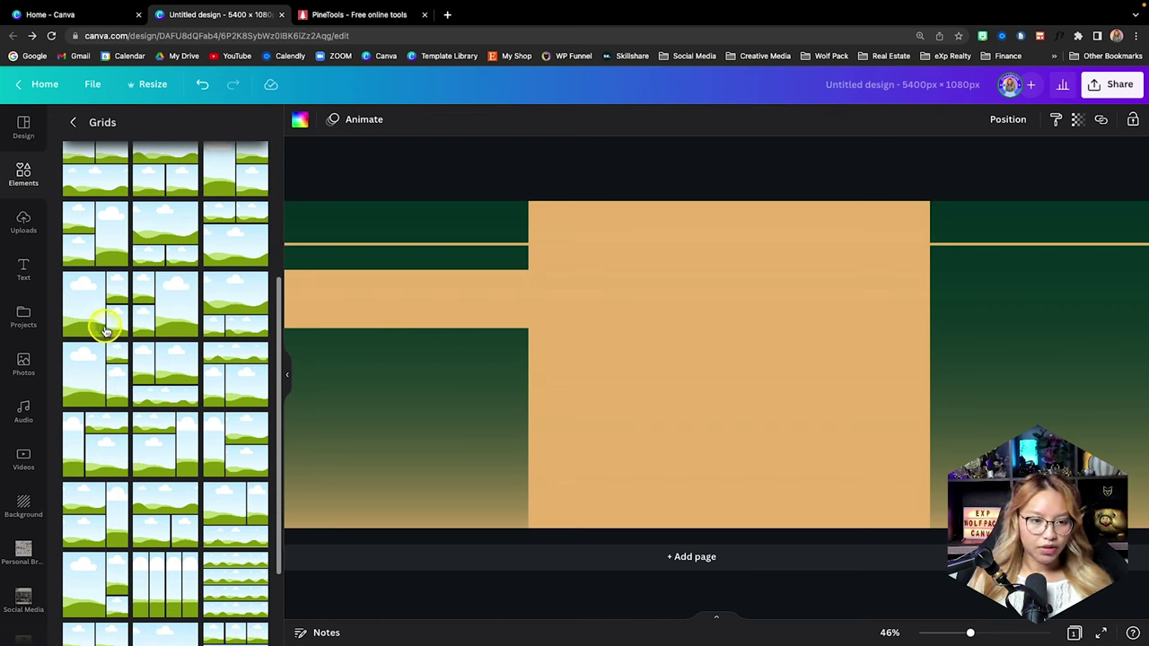
{"action": "scroll", "coordinate": [105, 371], "scroll_direction": "up", "scroll_amount": 3}
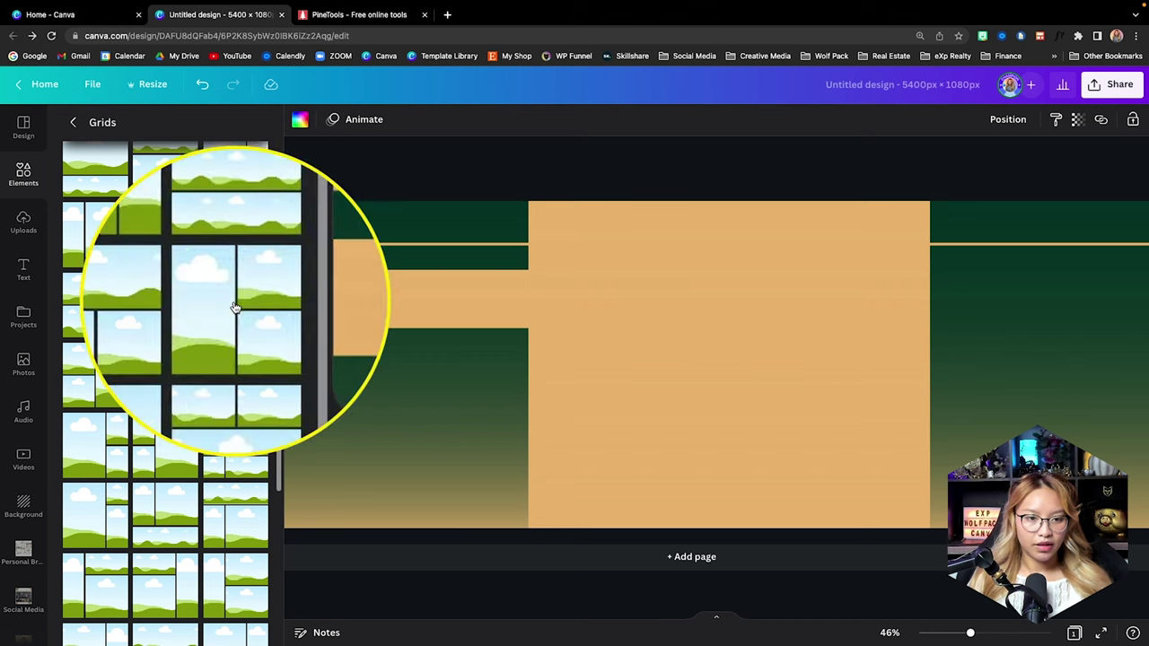
{"action": "left_click", "coordinate": [234, 313]}
{"action": "scroll", "coordinate": [689, 333], "scroll_direction": "down", "scroll_amount": 3}
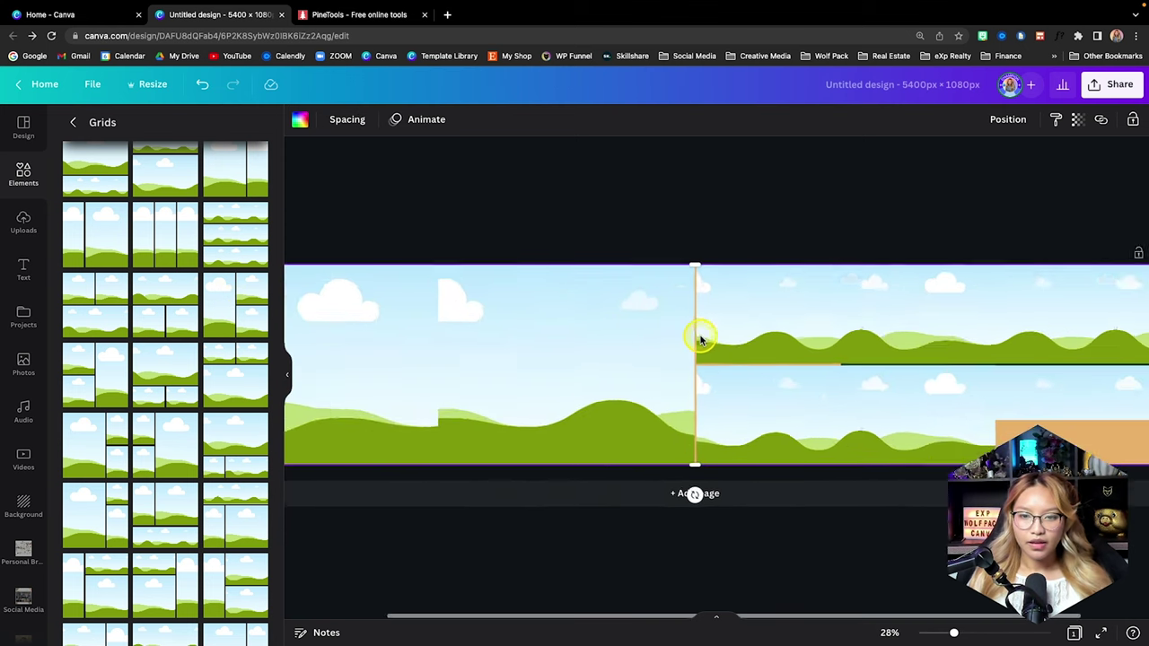
Shrink the three-photo grid from both sides to fit the third panel's tan block, leaving thin tan borders at its left and right
{"action": "left_click_drag", "start_coordinate": [295, 363], "coordinate": [627, 359]}
{"action": "left_click_drag", "start_coordinate": [1113, 362], "coordinate": [825, 357]}
{"action": "scroll", "coordinate": [826, 357], "scroll_direction": "up", "scroll_amount": 5}
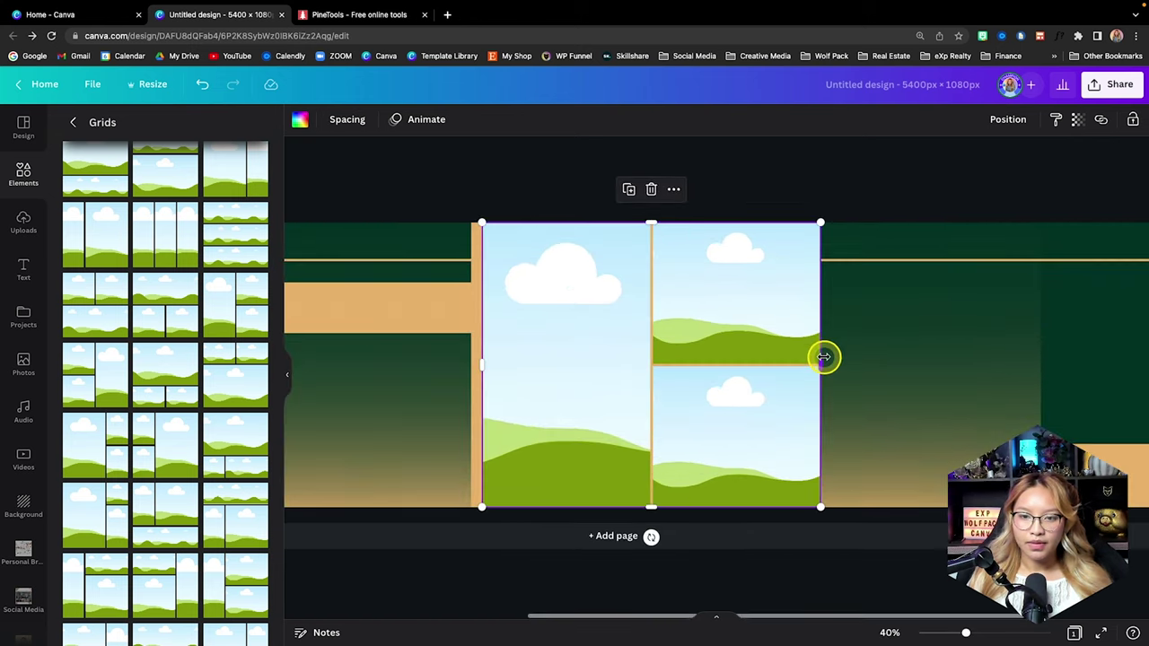
{"action": "scroll", "coordinate": [566, 282], "scroll_direction": "left", "scroll_amount": 2}
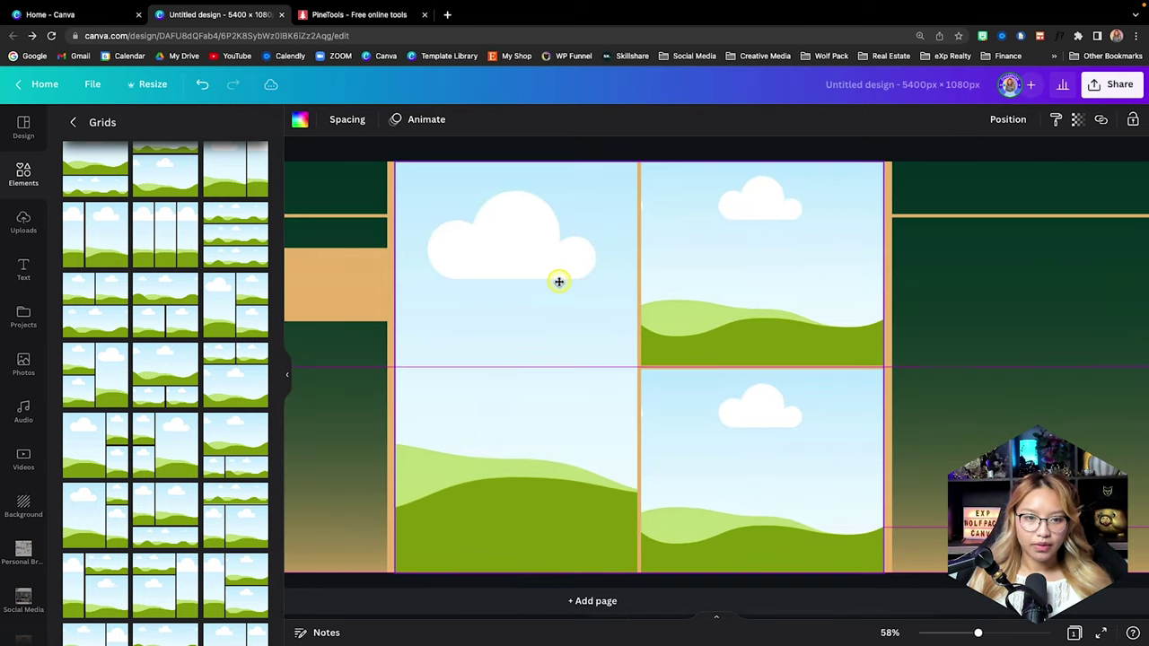
{"action": "left_click_drag", "start_coordinate": [880, 363], "coordinate": [886, 364]}
{"action": "left_click", "coordinate": [794, 299]}
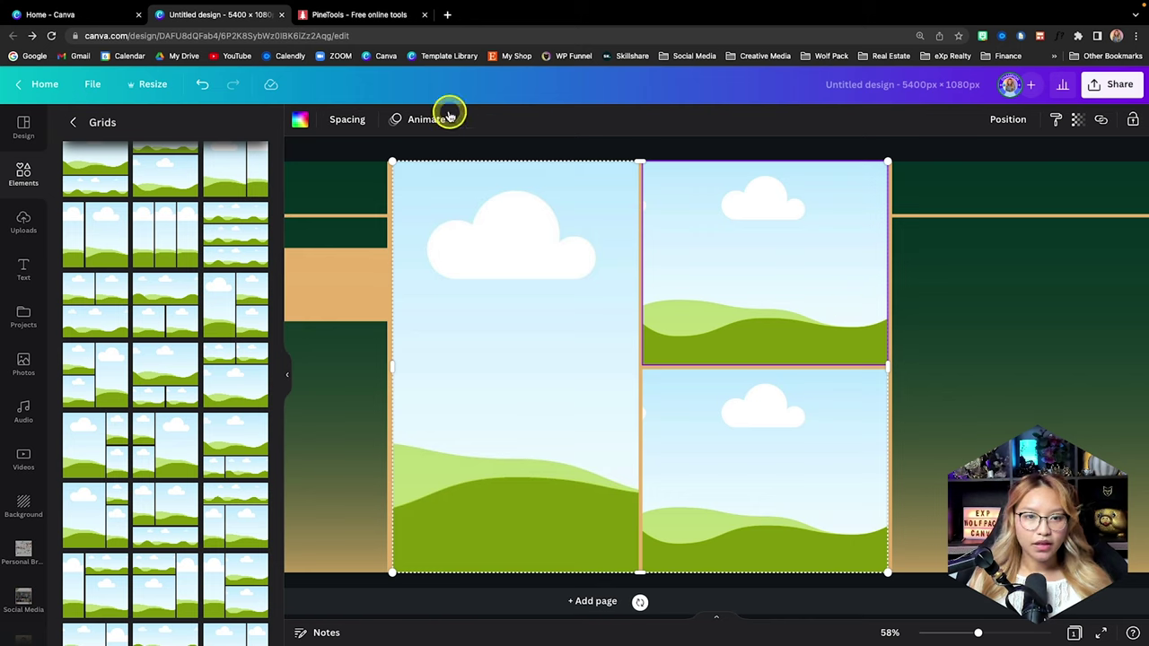
Open the three-photo grid's spacing setting, and undo the accidental downward move of the grid
{"action": "left_click", "coordinate": [345, 120]}
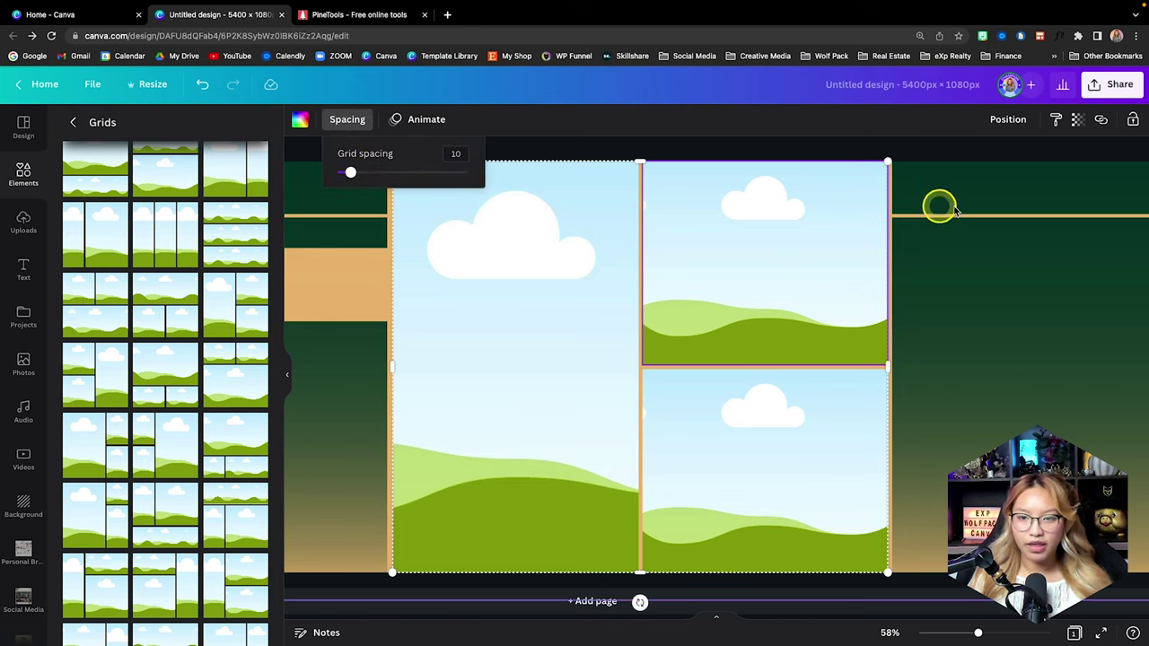
{"action": "left_click", "coordinate": [936, 310]}
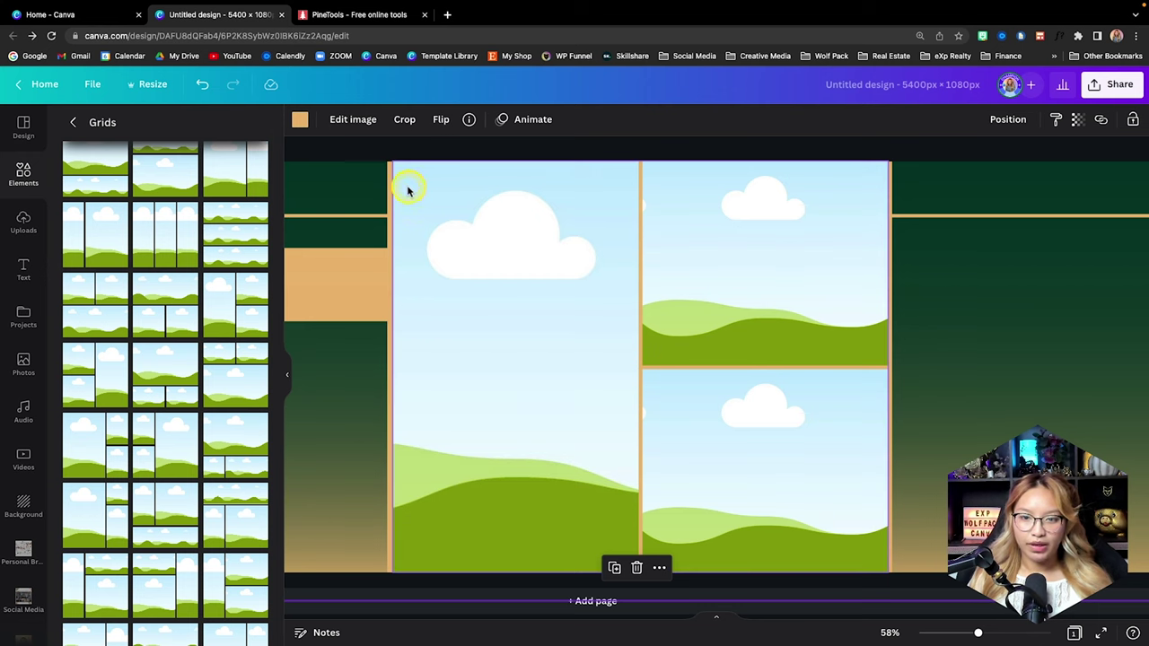
{"action": "key", "text": "ctrl+z"}
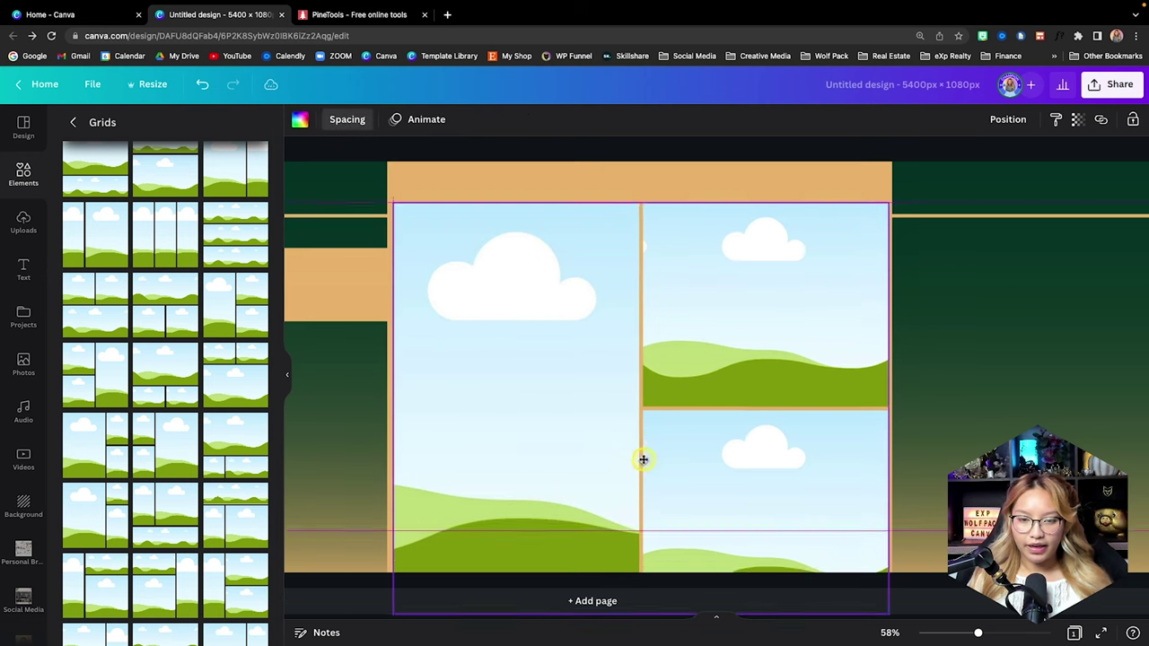
{"action": "left_click", "coordinate": [968, 418]}
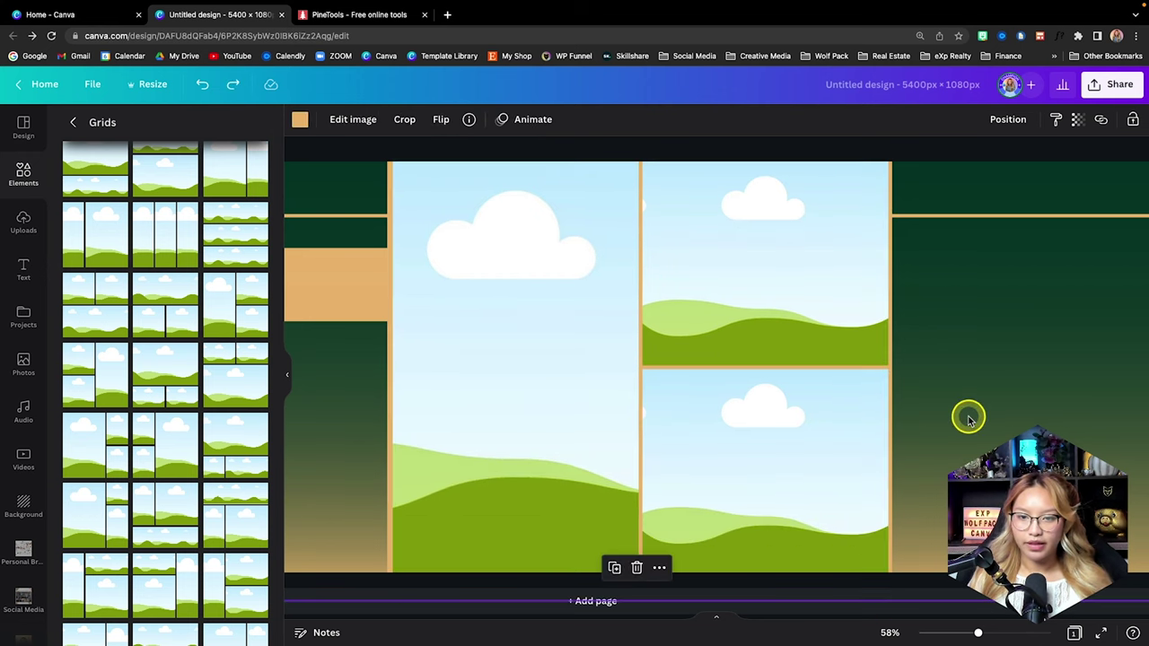
Add a circular photo frame to the last panel, above the tan block near the outer edge, and shrink it slightly
{"action": "scroll", "coordinate": [968, 418], "scroll_direction": "down", "scroll_amount": 5}
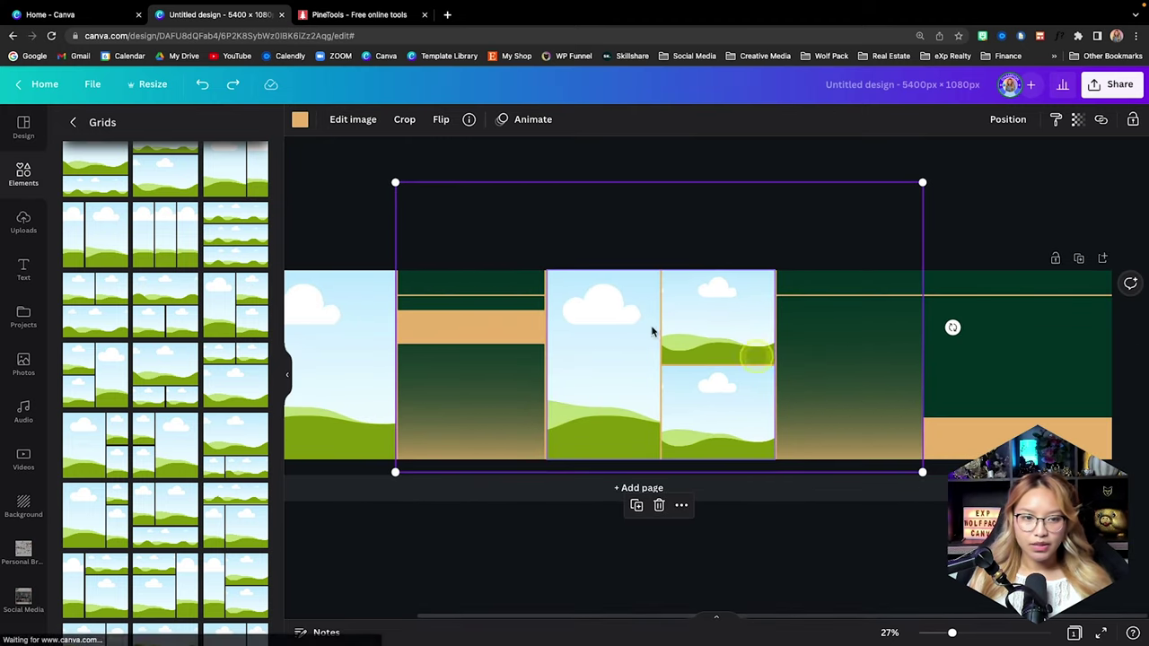
{"action": "left_click", "coordinate": [93, 119]}
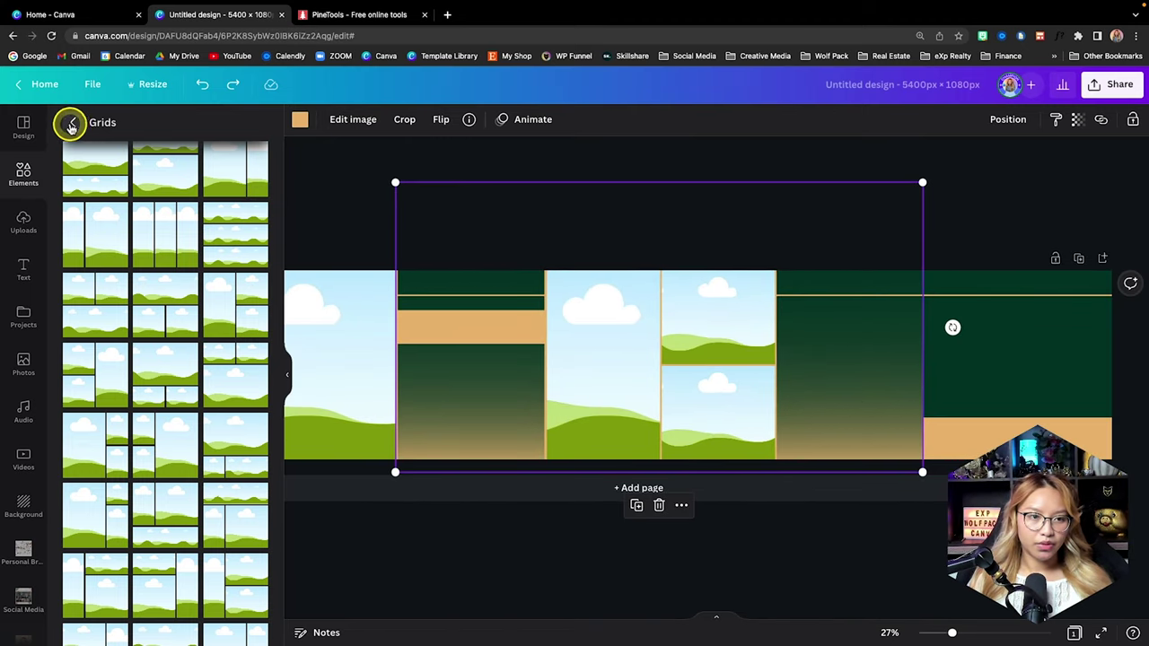
{"action": "scroll", "coordinate": [148, 305], "scroll_direction": "down", "scroll_amount": 6}
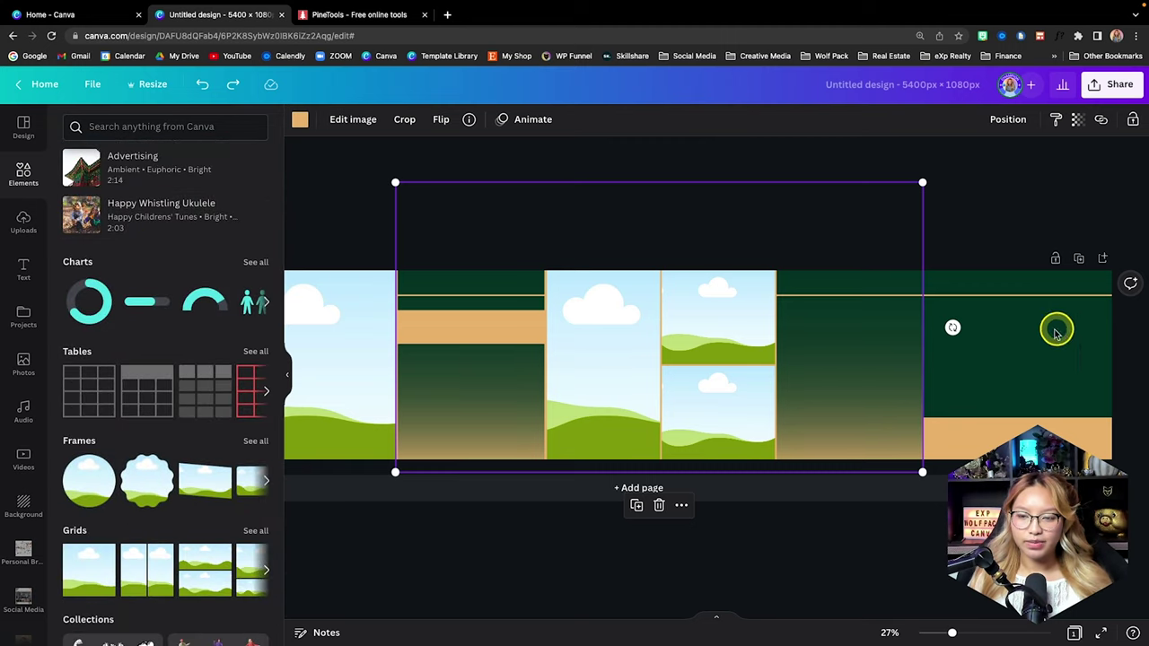
{"action": "left_click", "coordinate": [1077, 367]}
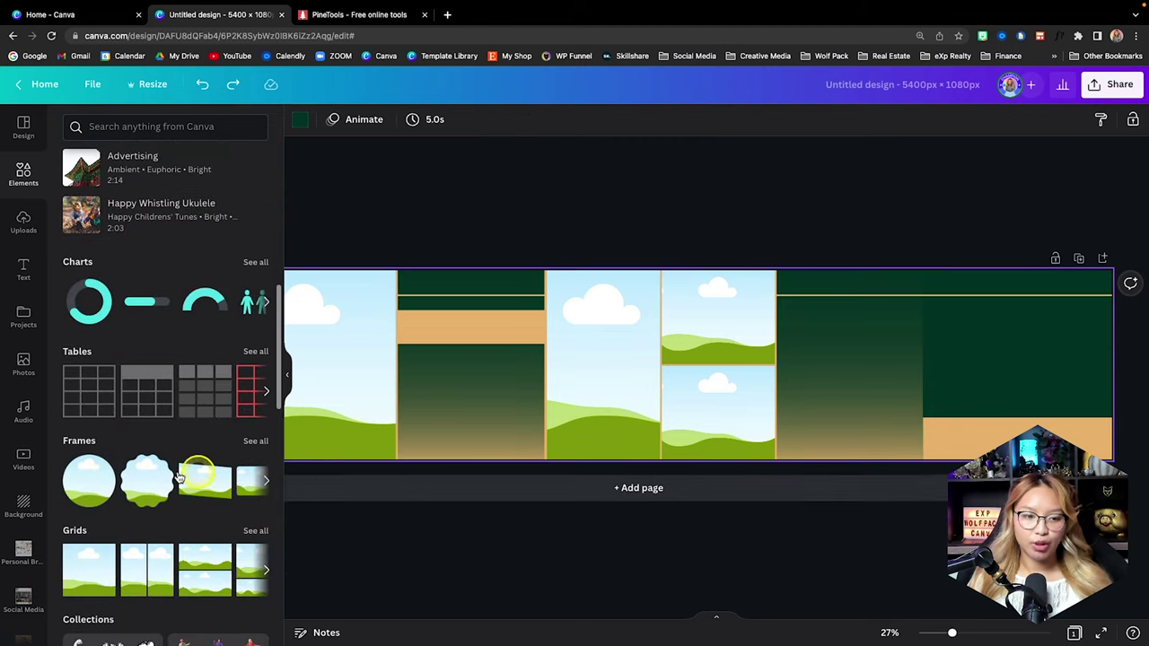
{"action": "left_click", "coordinate": [81, 479]}
{"action": "left_click_drag", "start_coordinate": [641, 363], "coordinate": [1056, 352]}
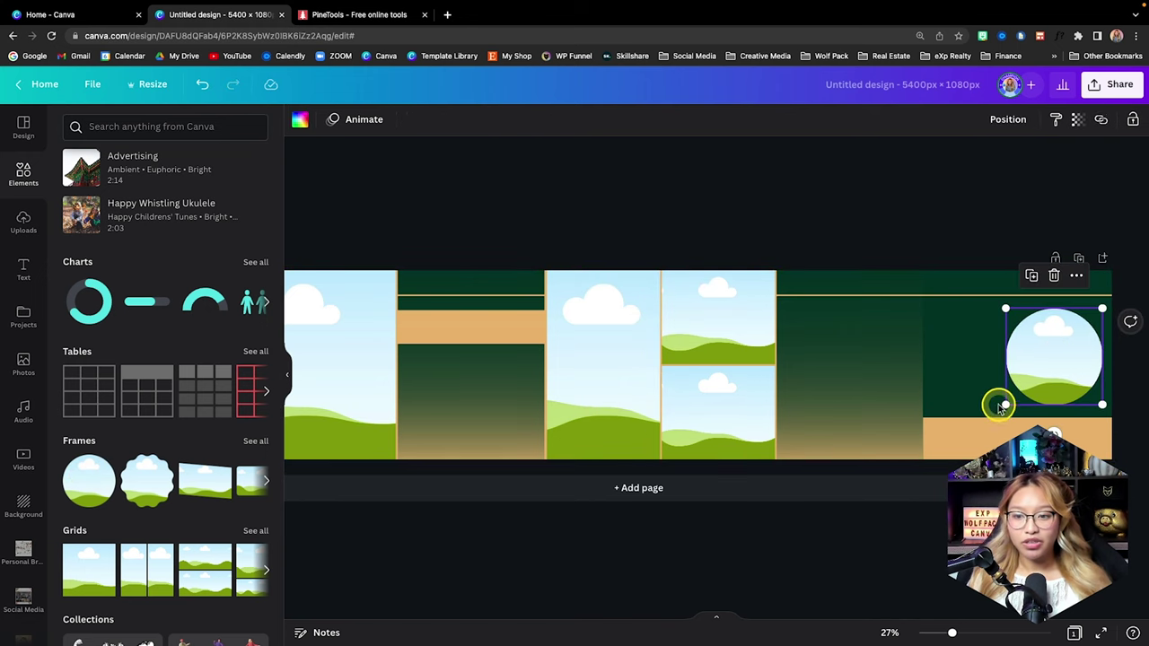
{"action": "left_click_drag", "start_coordinate": [1005, 403], "coordinate": [1066, 360]}
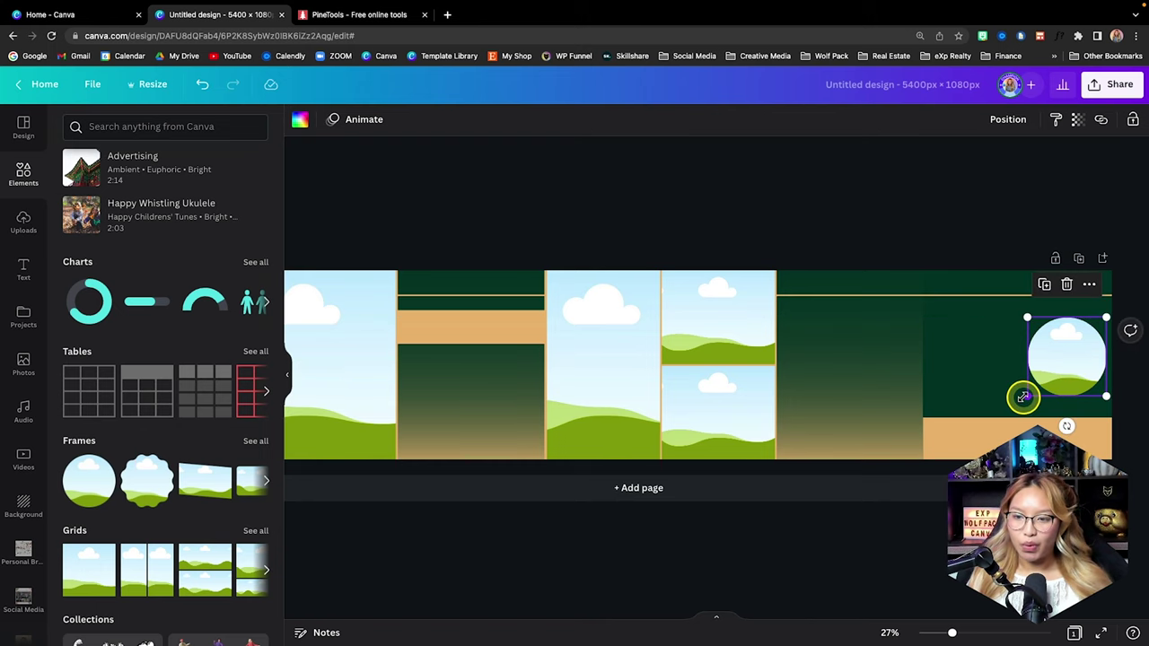
{"action": "left_click", "coordinate": [817, 203]}
{"action": "scroll", "coordinate": [817, 203], "scroll_direction": "down", "scroll_amount": 3}
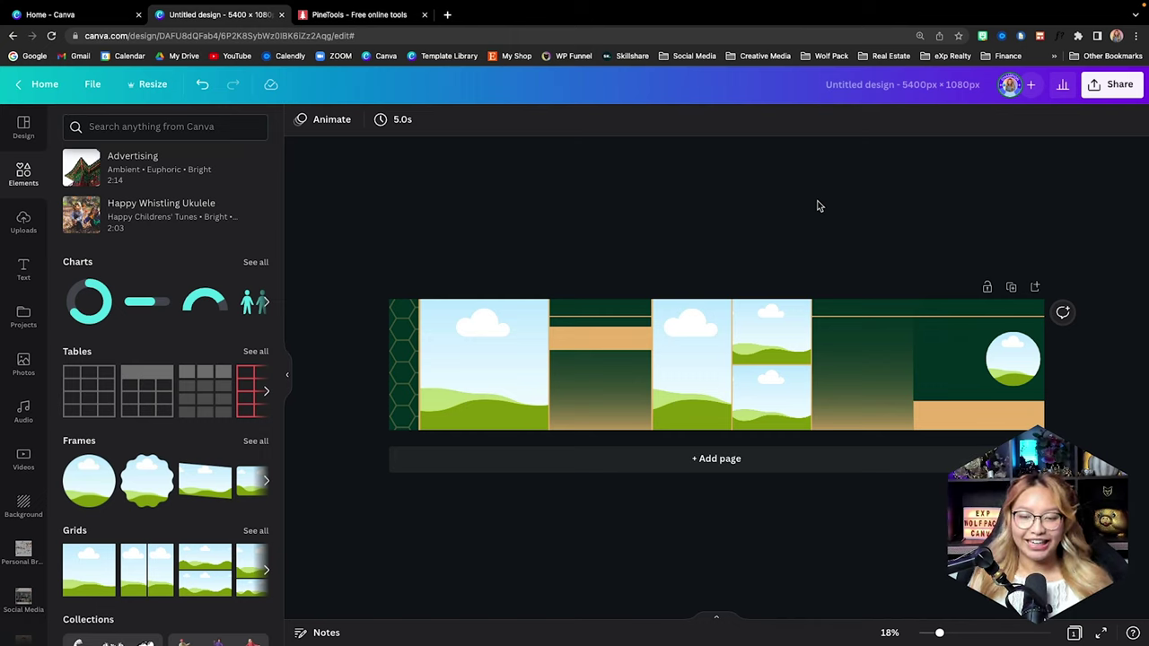
{"action": "left_click", "coordinate": [812, 206]}
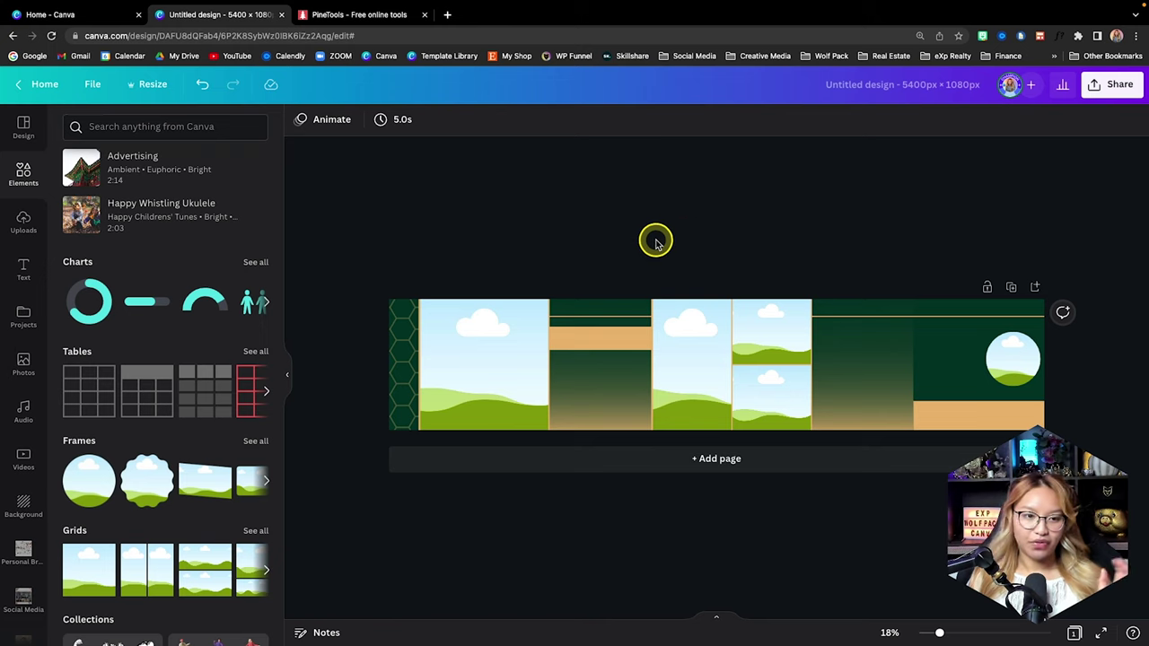
Open the Example Listing Photos folder from the project folders
{"action": "scroll", "coordinate": [22, 513], "scroll_direction": "down", "scroll_amount": 2}
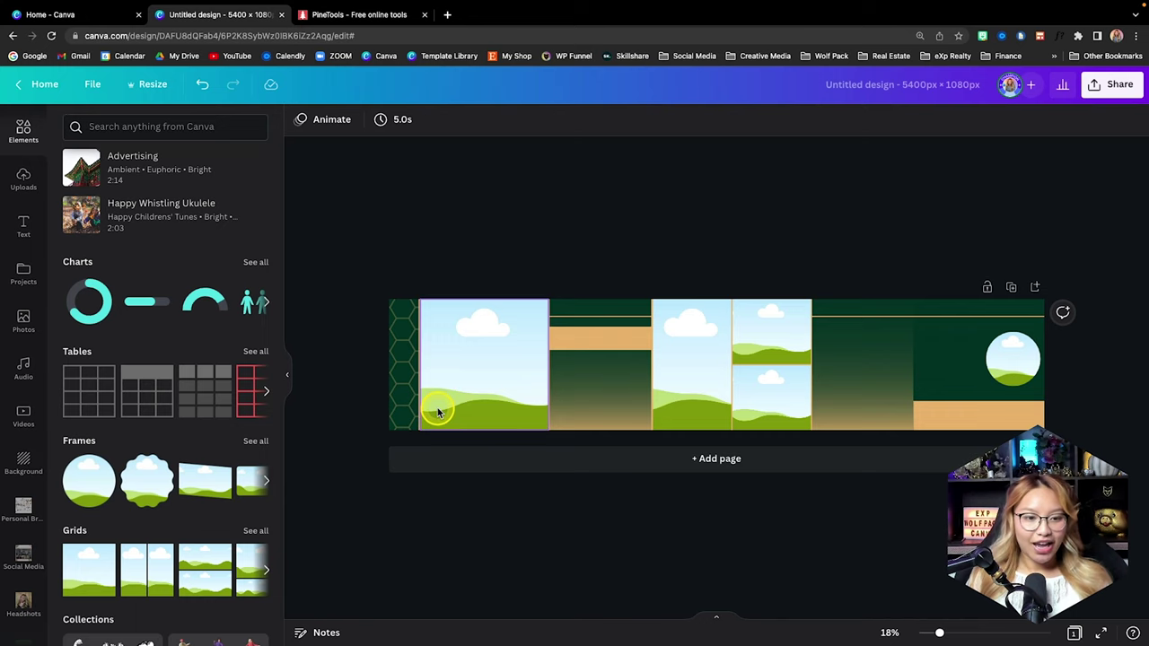
{"action": "scroll", "coordinate": [24, 287], "scroll_direction": "down", "scroll_amount": 3}
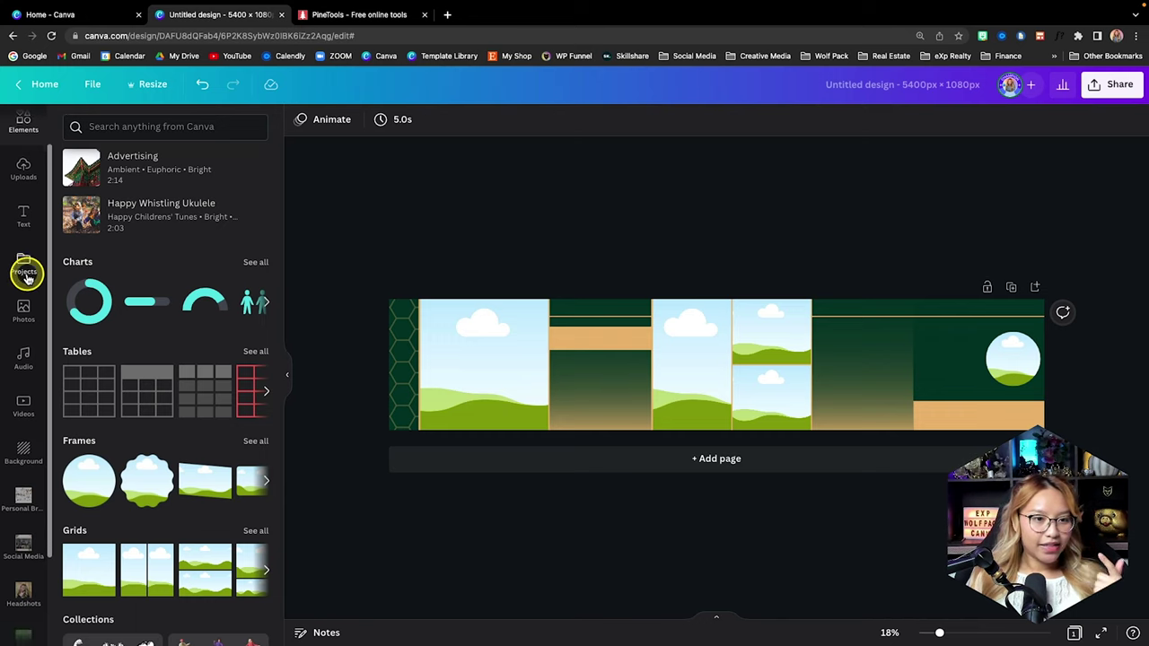
{"action": "scroll", "coordinate": [25, 274], "scroll_direction": "up", "scroll_amount": 3}
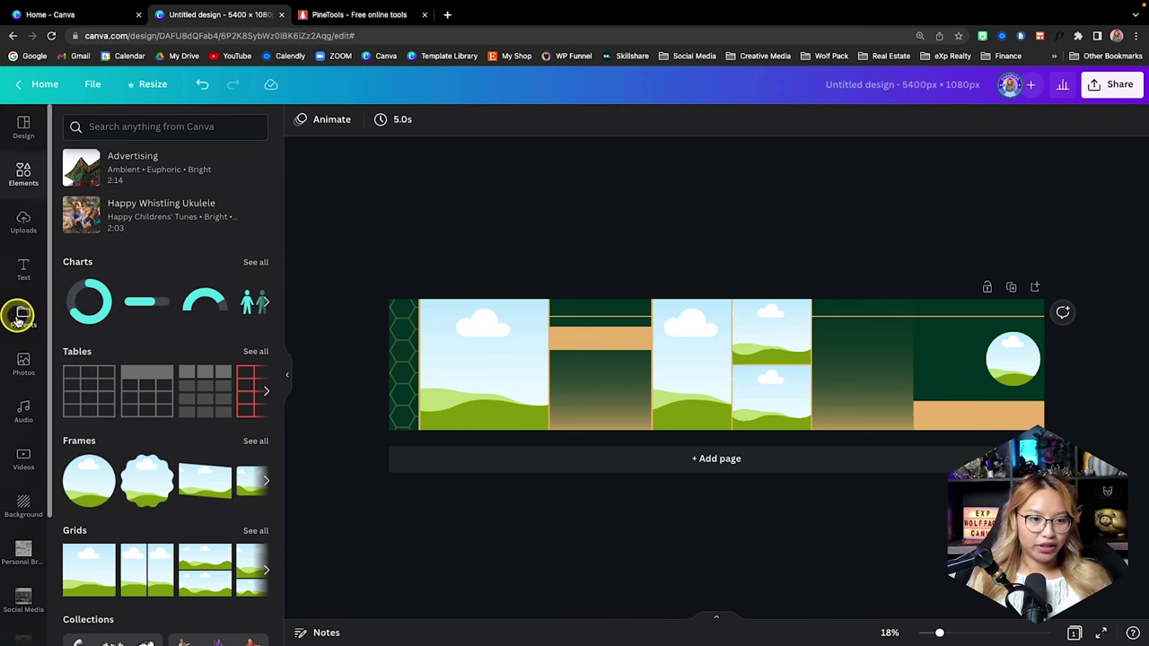
{"action": "left_click", "coordinate": [19, 316]}
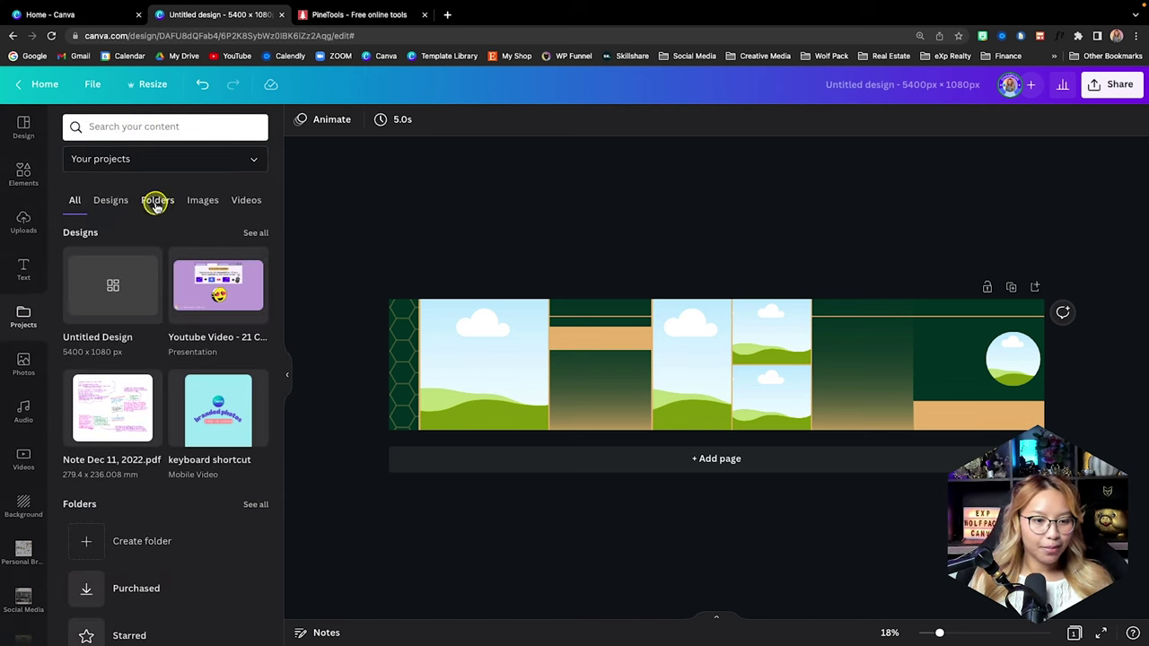
{"action": "left_click", "coordinate": [157, 199]}
{"action": "scroll", "coordinate": [184, 270], "scroll_direction": "down", "scroll_amount": 1}
{"action": "scroll", "coordinate": [193, 296], "scroll_direction": "down", "scroll_amount": 1}
{"action": "left_click", "coordinate": [215, 340]}
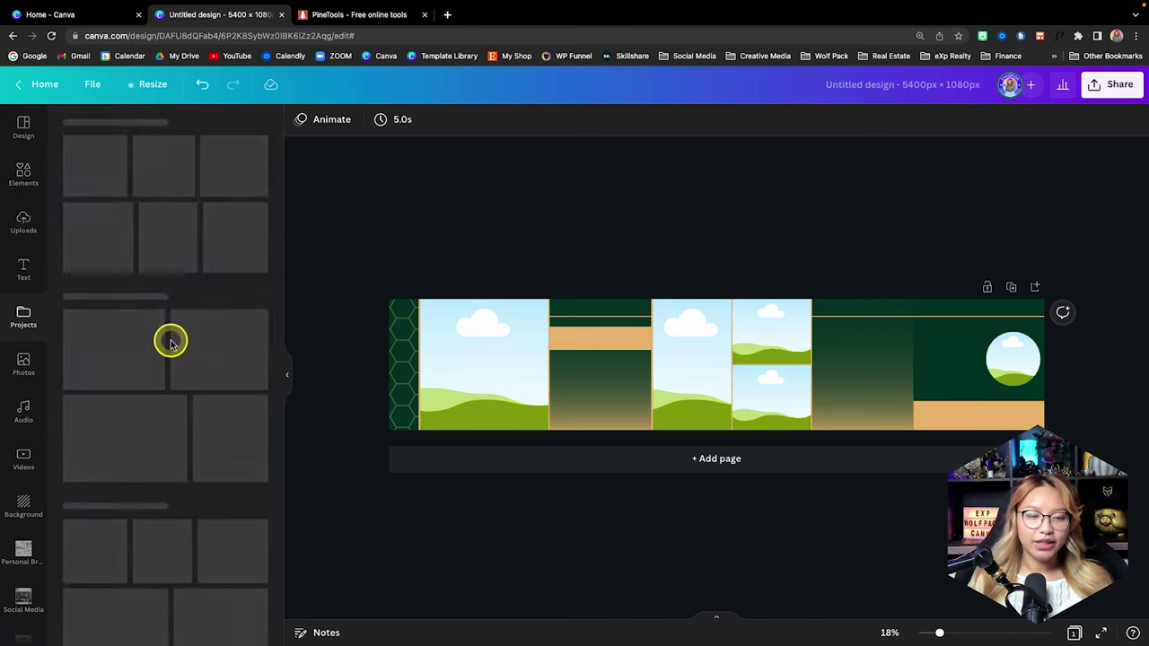
Fill the single grid with the house exterior, the tall cell with the staircase, and the stacked cells with the living room above the white room
{"action": "scroll", "coordinate": [410, 258], "scroll_direction": "up", "scroll_amount": 2}
{"action": "left_click_drag", "start_coordinate": [246, 225], "coordinate": [433, 319]}
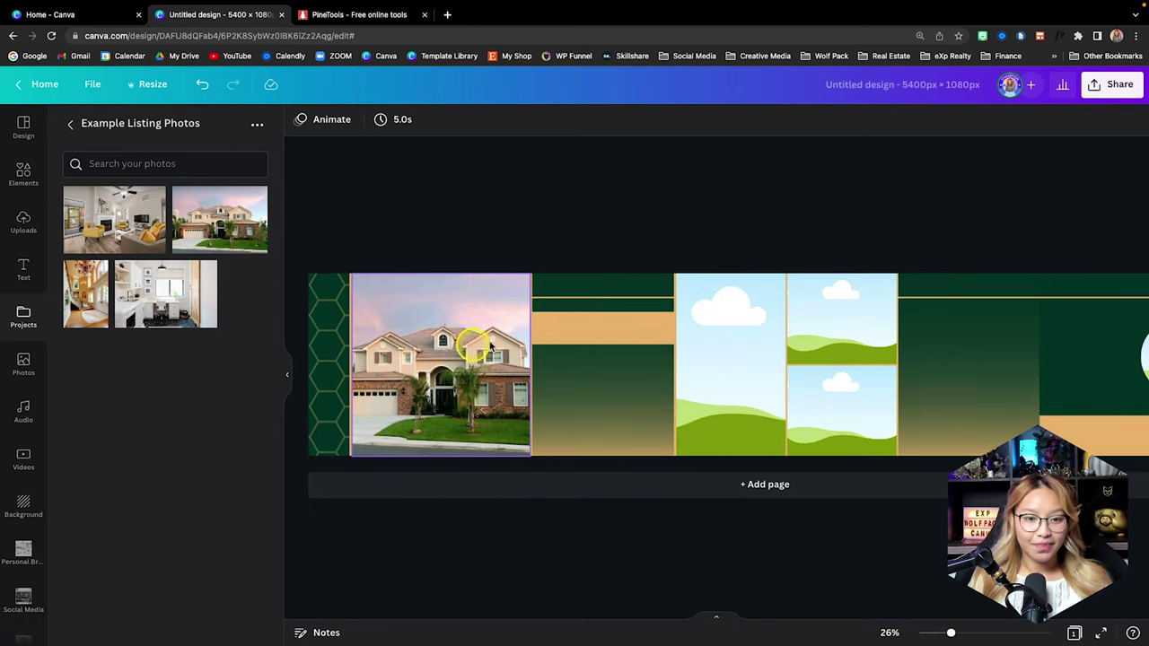
{"action": "left_click_drag", "start_coordinate": [89, 296], "coordinate": [752, 352]}
{"action": "left_click_drag", "start_coordinate": [161, 196], "coordinate": [848, 314]}
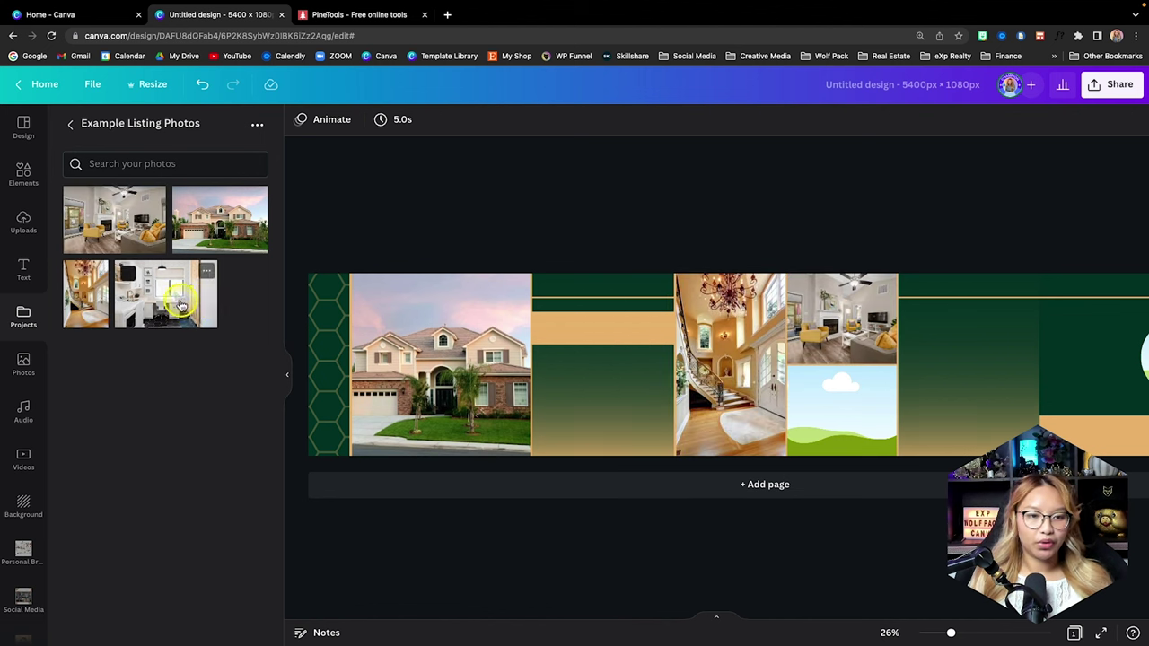
{"action": "left_click_drag", "start_coordinate": [180, 305], "coordinate": [870, 404]}
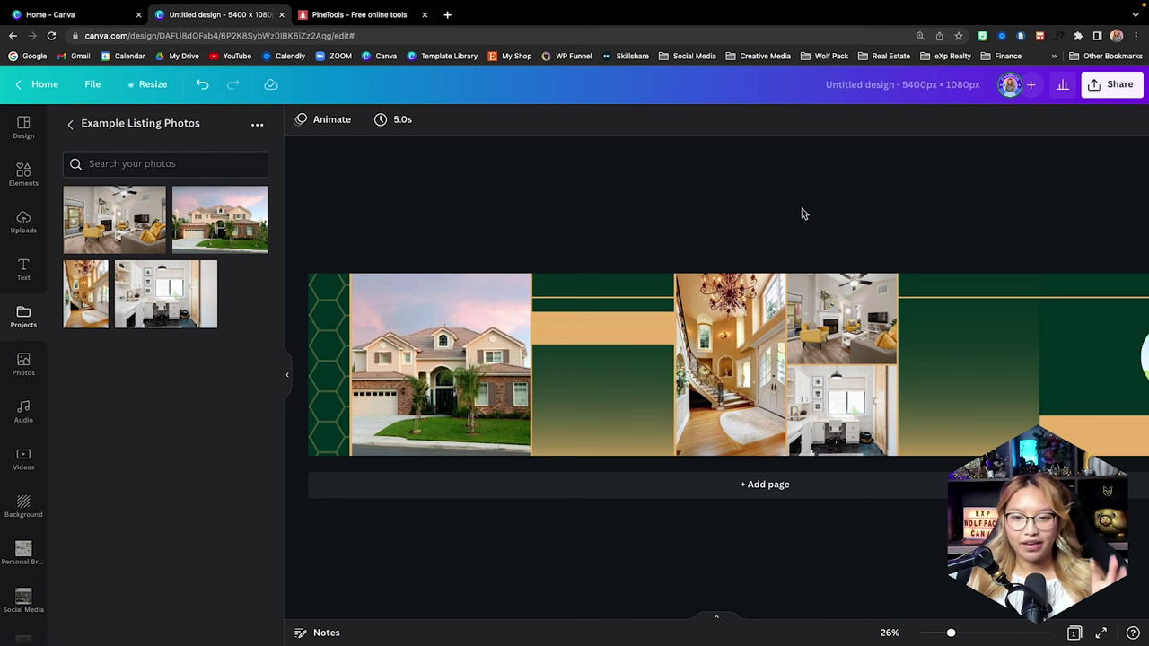
Fill the last panel's circular frame with the honeycomb-background headshot from the Etsy Agent 1 brand logos
{"action": "scroll", "coordinate": [803, 214], "scroll_direction": "right", "scroll_amount": 3}
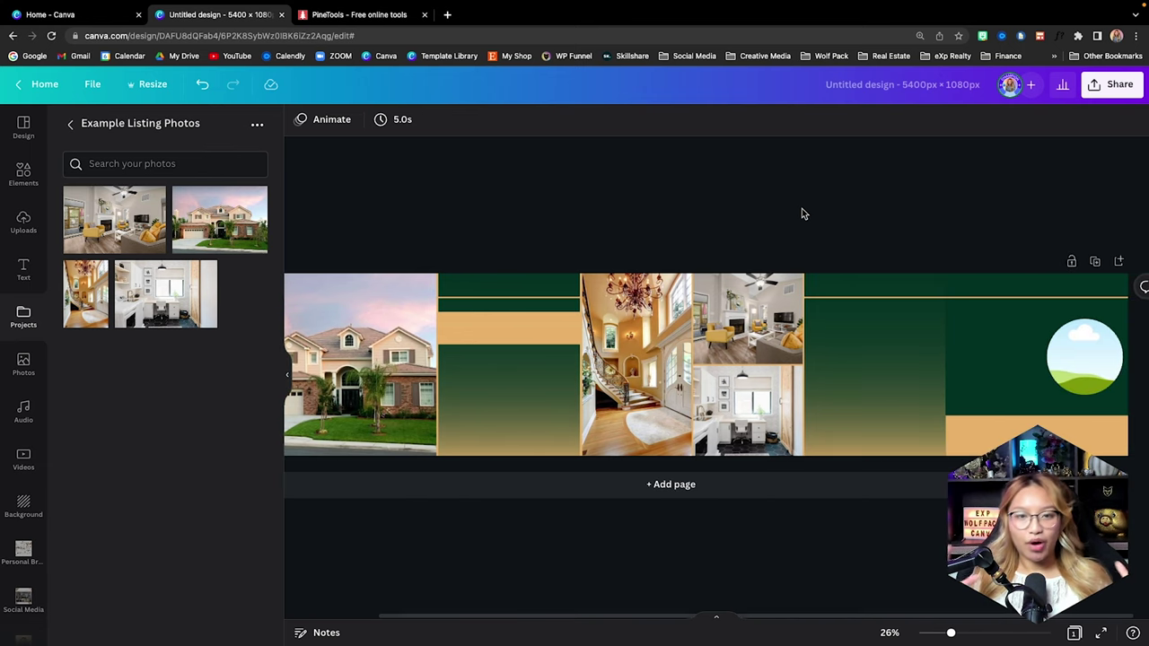
{"action": "scroll", "coordinate": [32, 503], "scroll_direction": "down", "scroll_amount": 5}
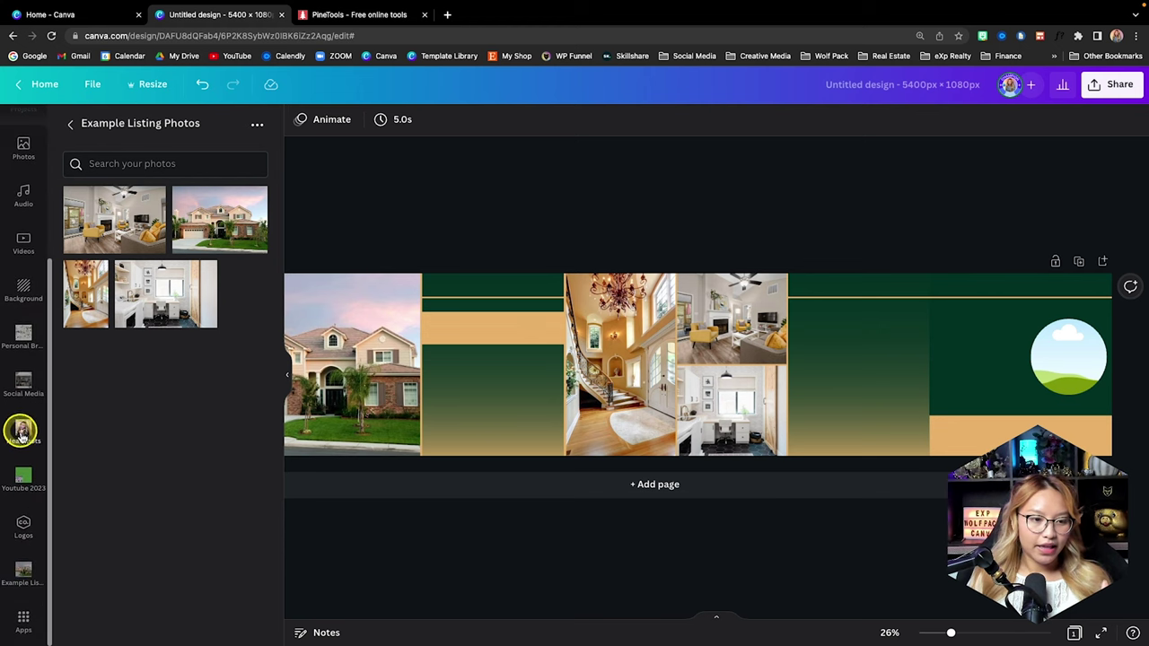
{"action": "left_click", "coordinate": [22, 530]}
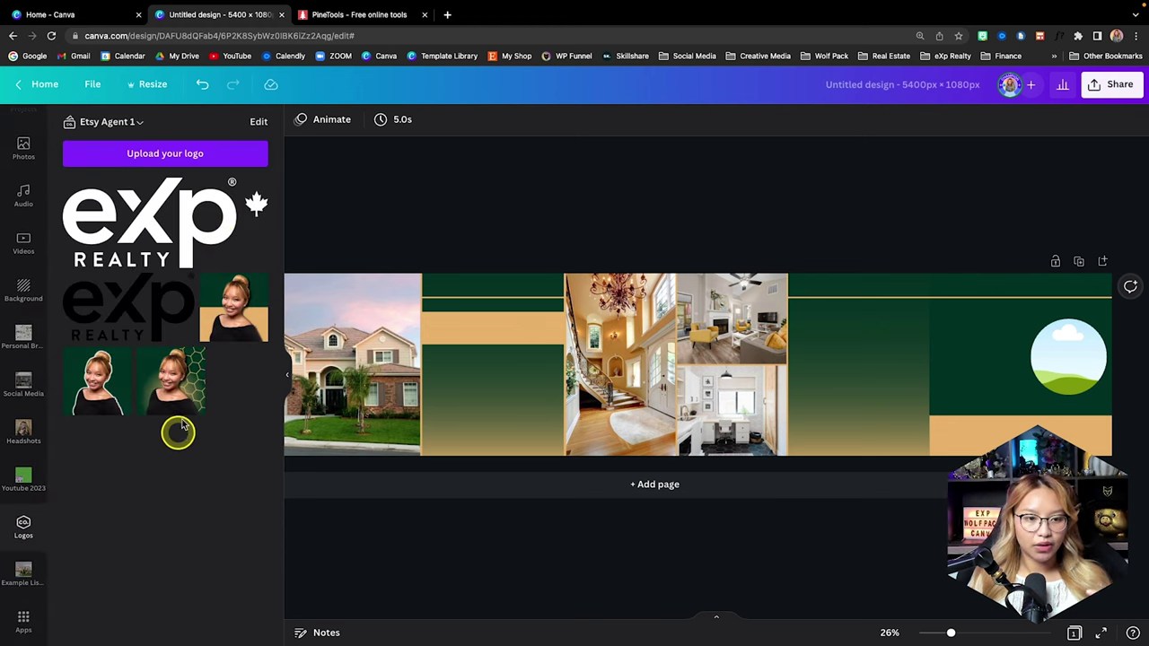
{"action": "left_click_drag", "start_coordinate": [180, 386], "coordinate": [1030, 309]}
{"action": "scroll", "coordinate": [1030, 308], "scroll_direction": "up", "scroll_amount": 2}
{"action": "scroll", "coordinate": [1030, 308], "scroll_direction": "up", "scroll_amount": 3}
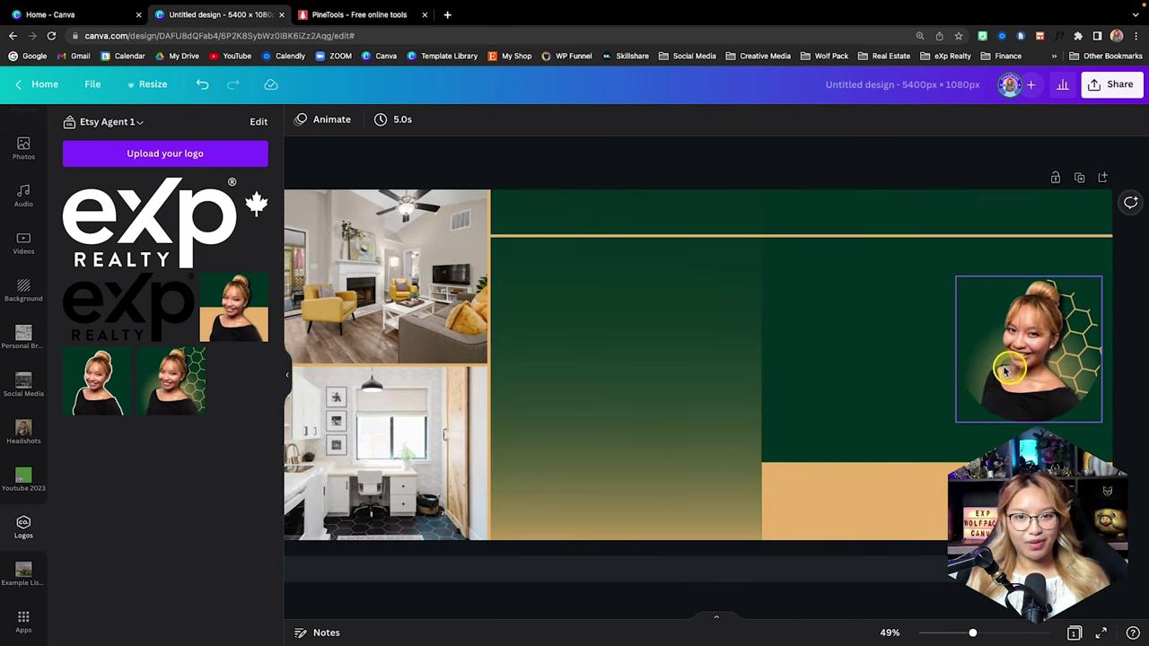
{"action": "scroll", "coordinate": [775, 302], "scroll_direction": "left", "scroll_amount": 4}
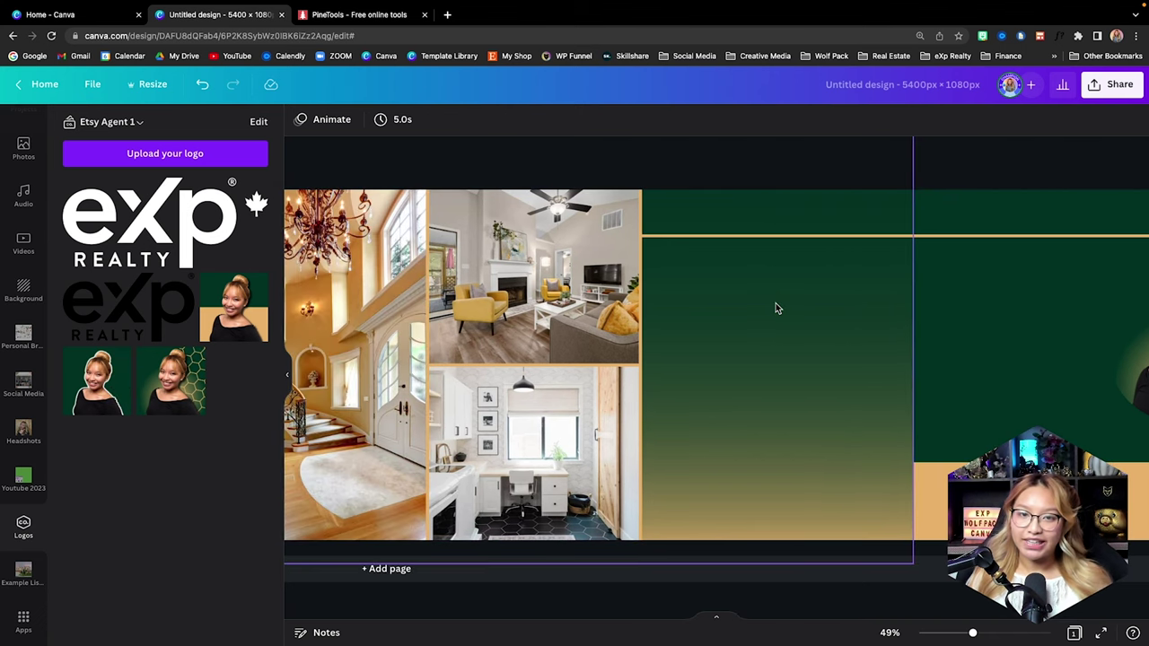
{"action": "scroll", "coordinate": [775, 303], "scroll_direction": "down", "scroll_amount": 5}
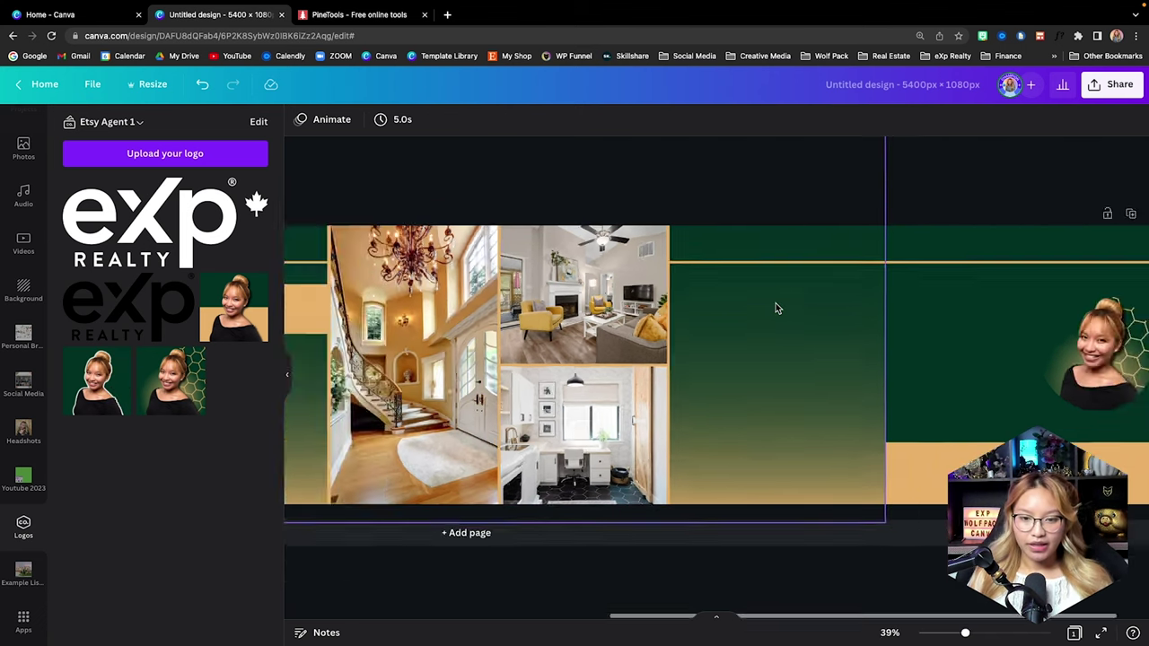
{"action": "left_click", "coordinate": [682, 216]}
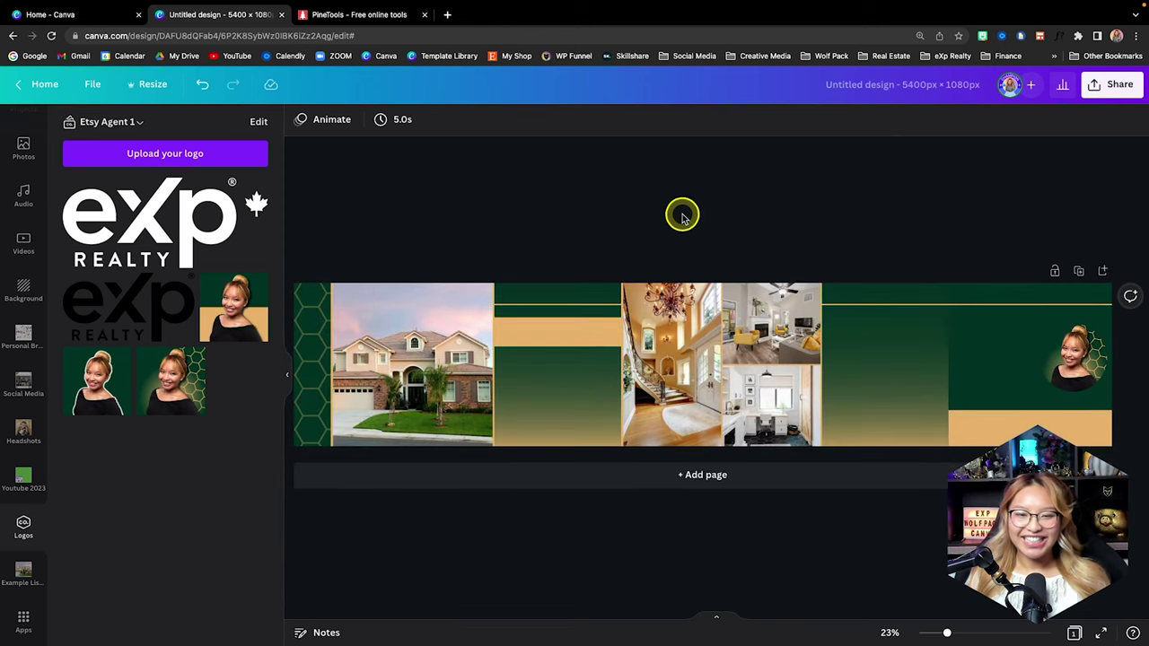
Add the white eXp Realty logo and shrink it to a small mark on the second panel
{"action": "scroll", "coordinate": [682, 216], "scroll_direction": "left", "scroll_amount": 1}
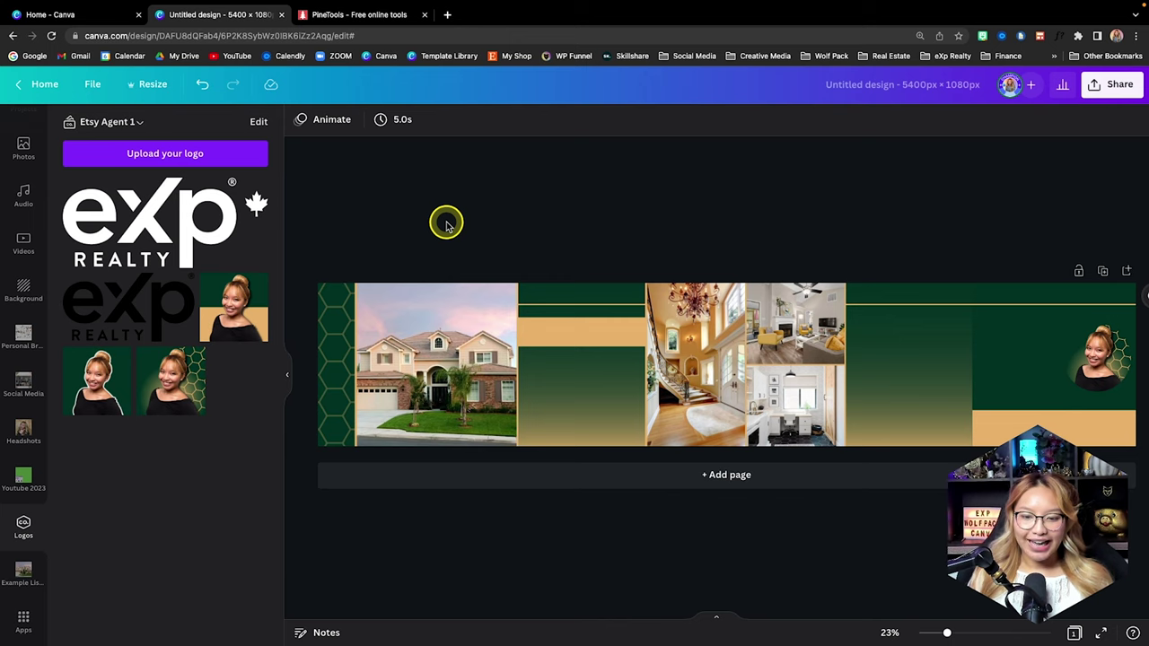
{"action": "scroll", "coordinate": [446, 224], "scroll_direction": "up", "scroll_amount": 5}
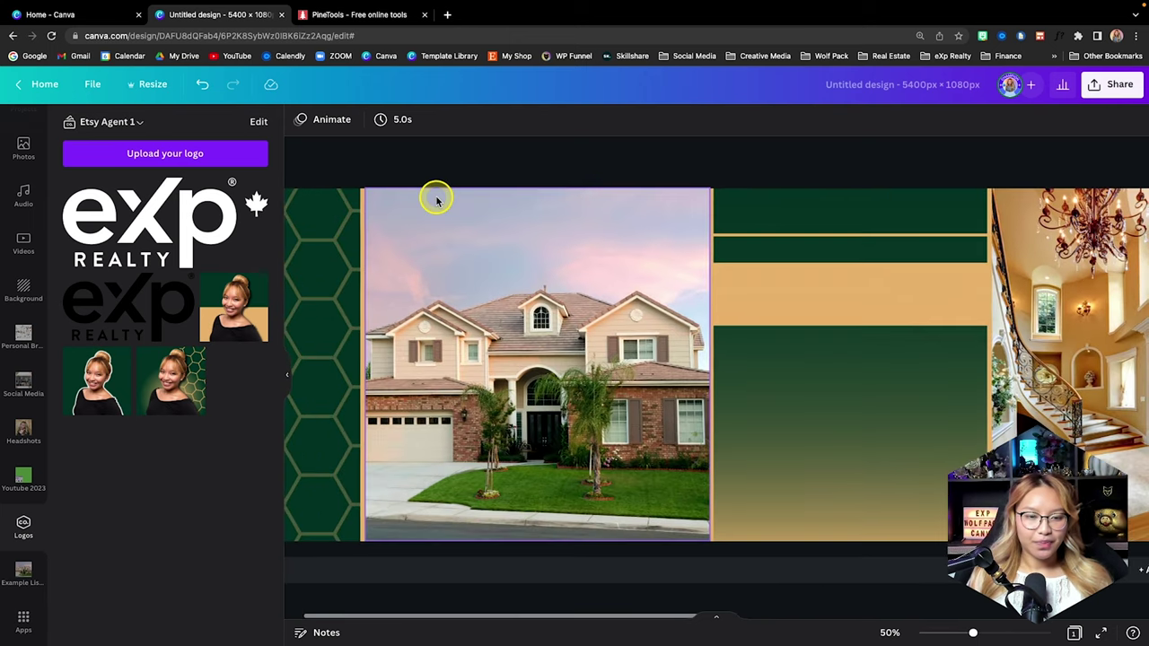
{"action": "scroll", "coordinate": [436, 198], "scroll_direction": "left", "scroll_amount": 2}
{"action": "left_click", "coordinate": [265, 212]}
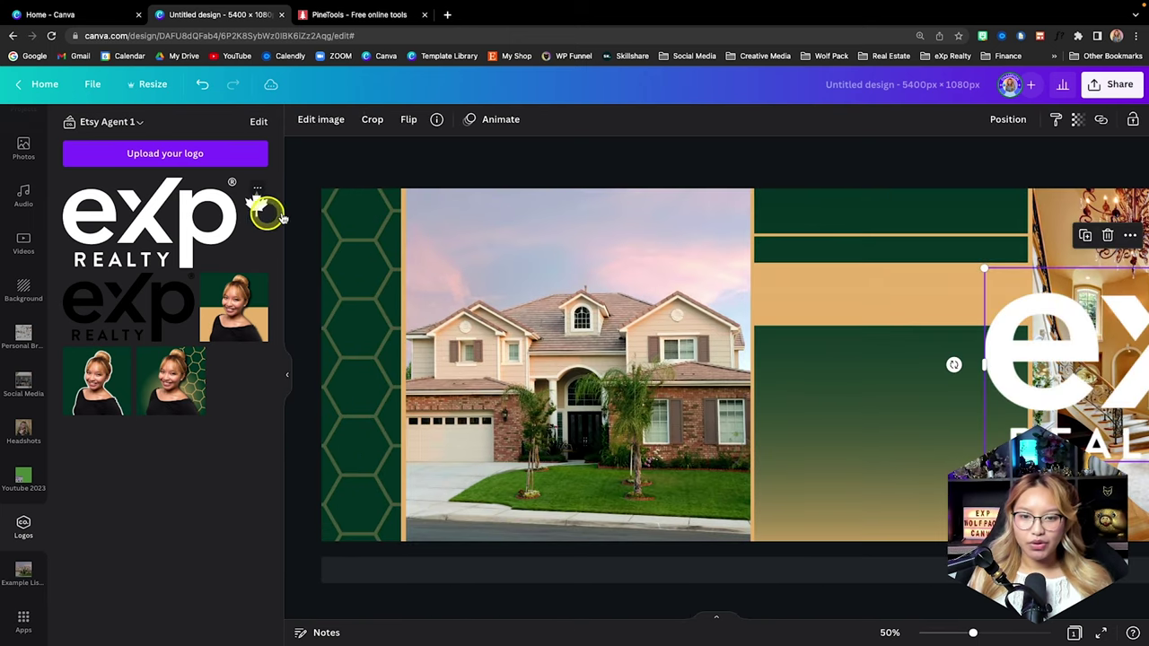
{"action": "left_click_drag", "start_coordinate": [1077, 346], "coordinate": [889, 399]}
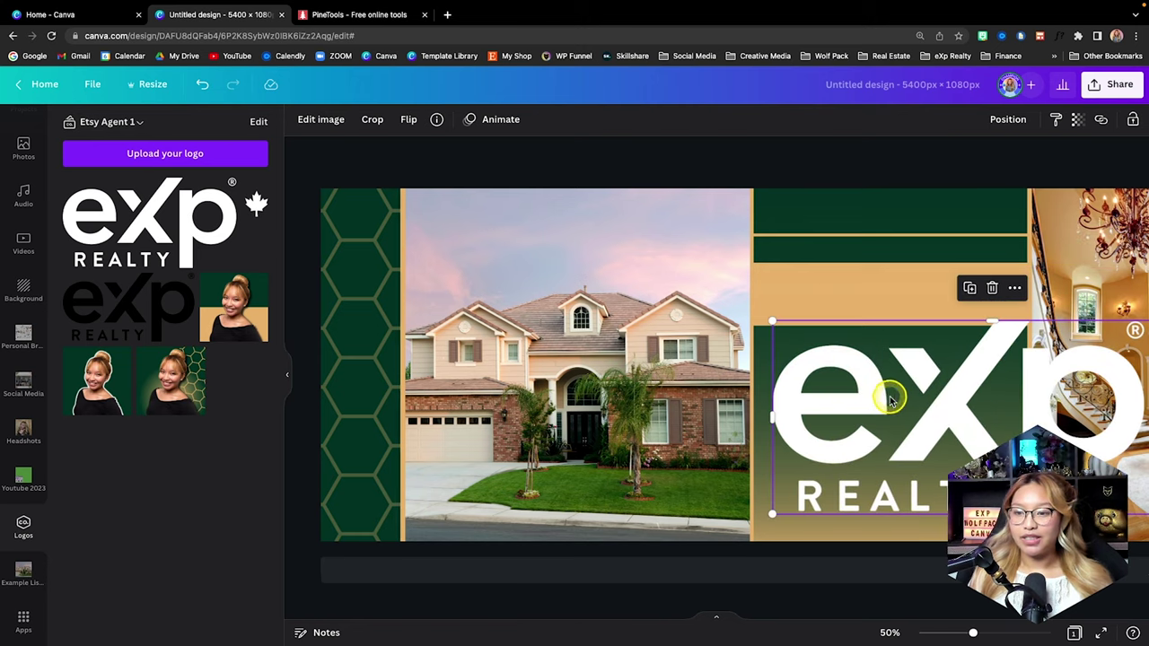
{"action": "scroll", "coordinate": [888, 399], "scroll_direction": "right", "scroll_amount": 2}
{"action": "left_click_drag", "start_coordinate": [1135, 513], "coordinate": [754, 354]}
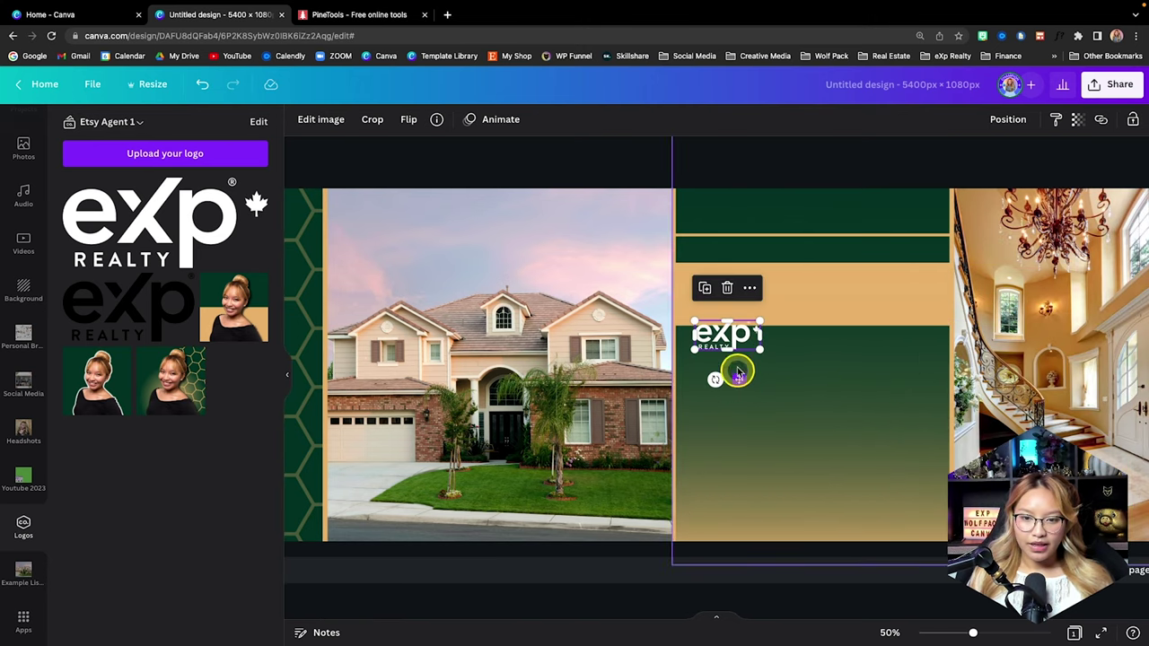
Move the small eXp Realty logo into the upper-right corner of the house exterior photo
{"action": "left_click_drag", "start_coordinate": [728, 337], "coordinate": [718, 220]}
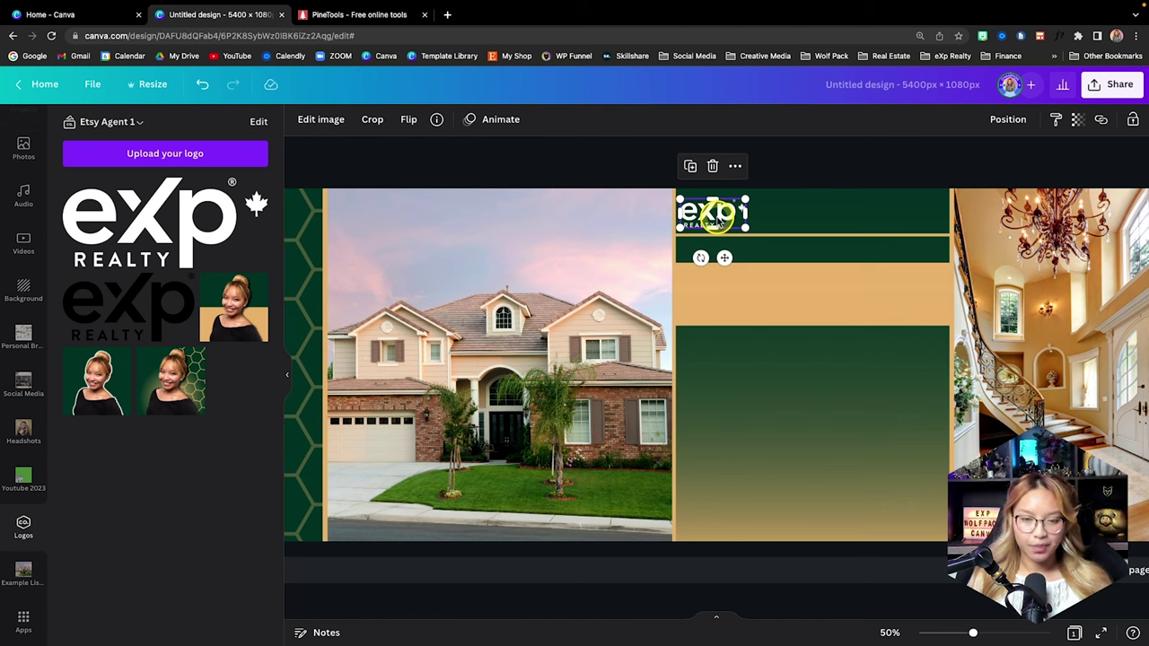
{"action": "key", "text": "Left"}
{"action": "key", "text": "Left"}
{"action": "key", "text": "Left"}
{"action": "key", "text": "Left"}
{"action": "key", "text": "Left"}
{"action": "key", "text": "Left"}
{"action": "key", "text": "Left"}
{"action": "key", "text": "Left"}
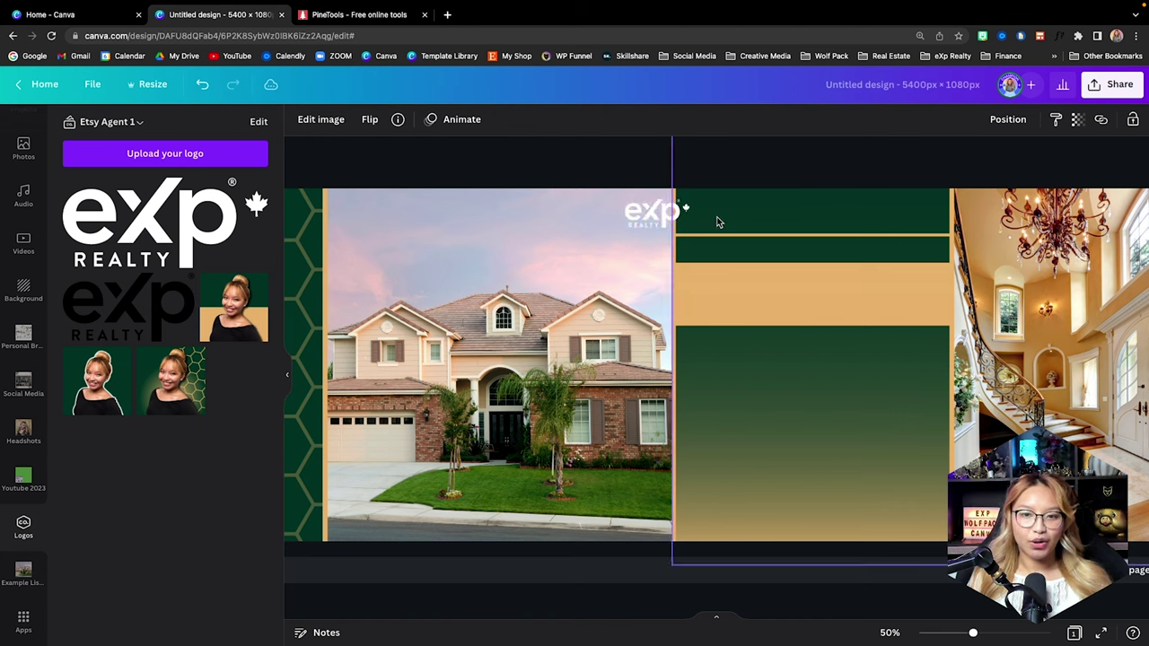
{"action": "key", "text": "Left"}
{"action": "key", "text": "Left"}
{"action": "key", "text": "Left"}
{"action": "key", "text": "Left"}
{"action": "key", "text": "Left"}
{"action": "key", "text": "Left"}
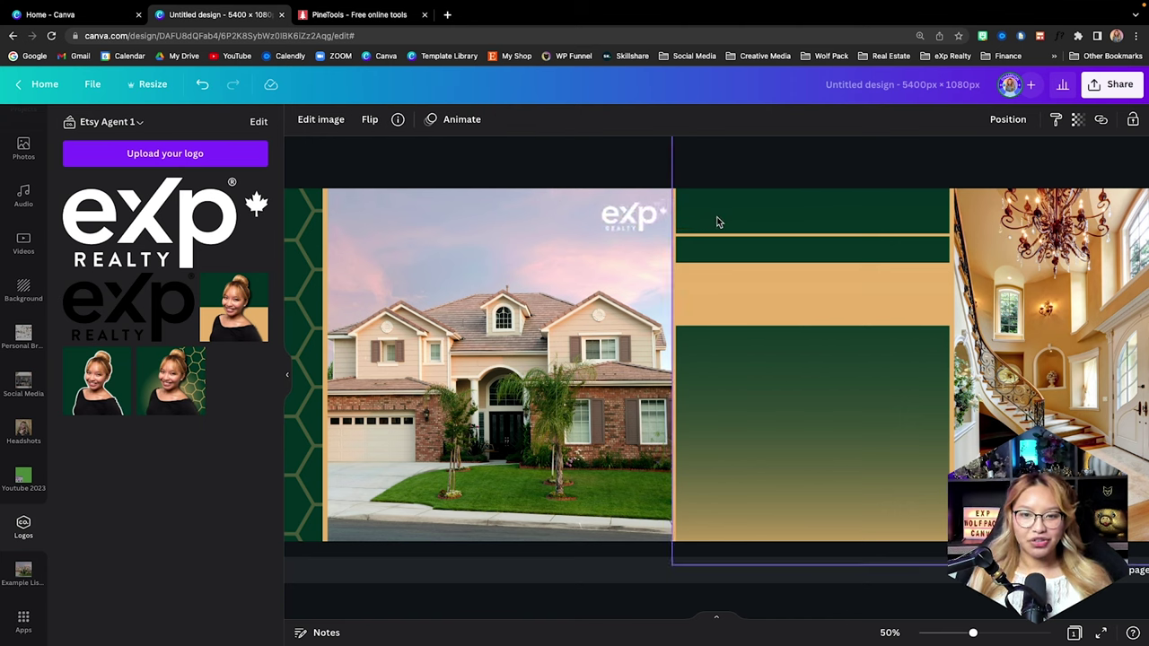
{"action": "left_click", "coordinate": [717, 220]}
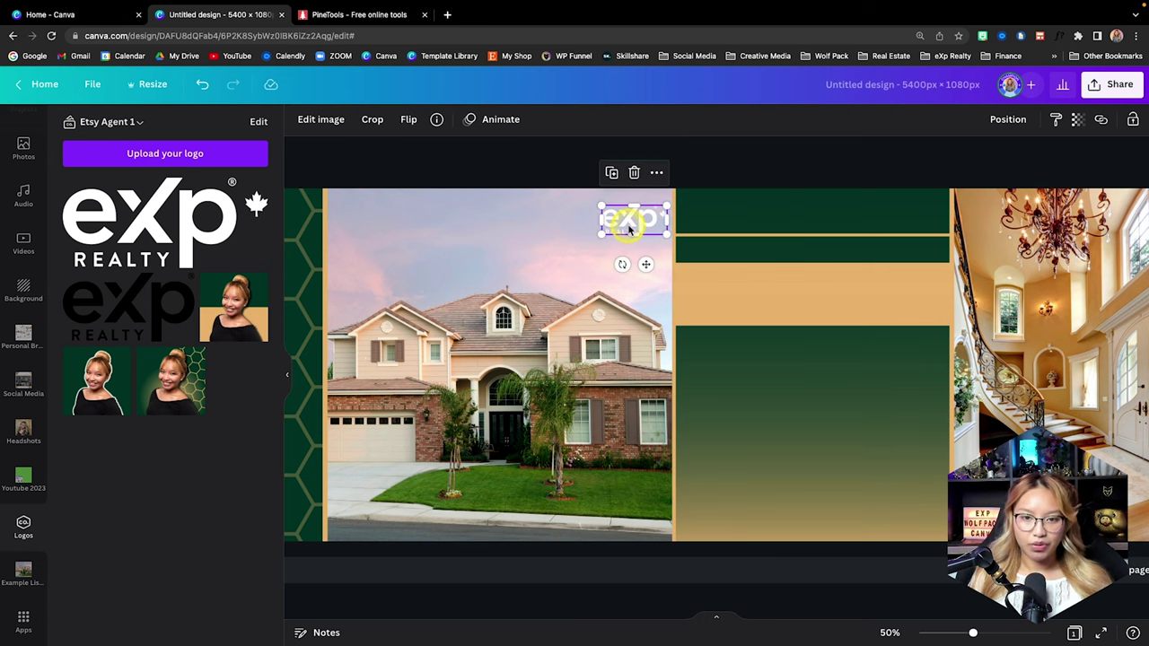
Duplicate the small eXp Realty logo and place the copy near the bottom center of the second panel's gradient block
{"action": "left_click_drag", "start_coordinate": [628, 229], "coordinate": [809, 514]}
{"action": "scroll", "coordinate": [808, 518], "scroll_direction": "right", "scroll_amount": 5}
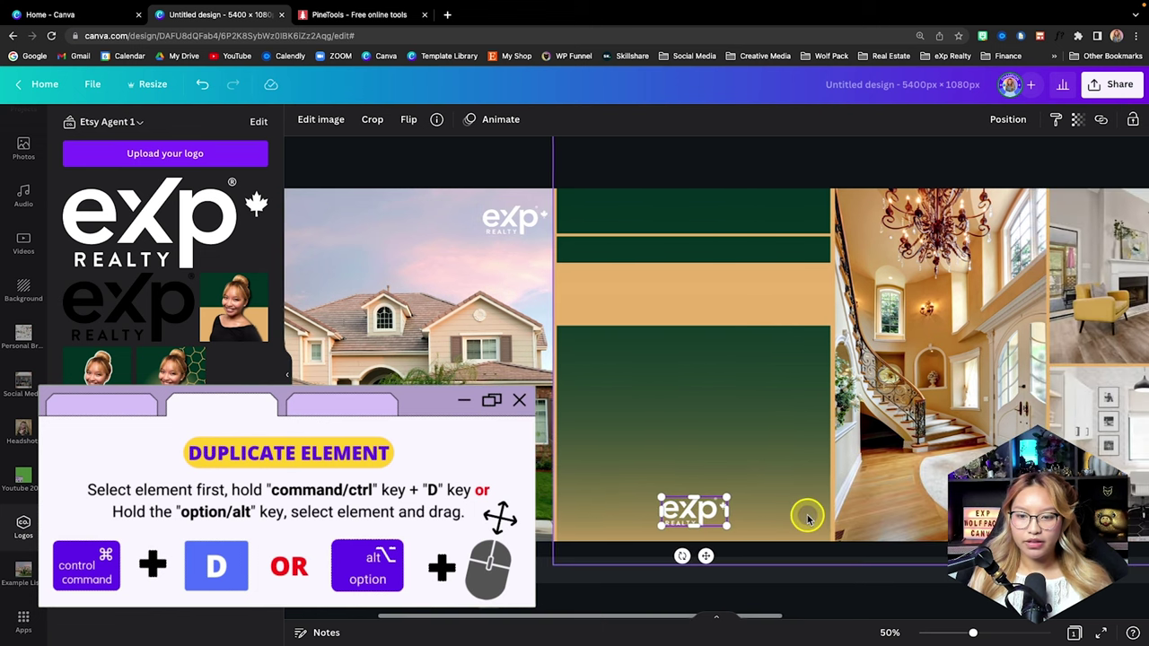
{"action": "scroll", "coordinate": [807, 518], "scroll_direction": "right", "scroll_amount": 4}
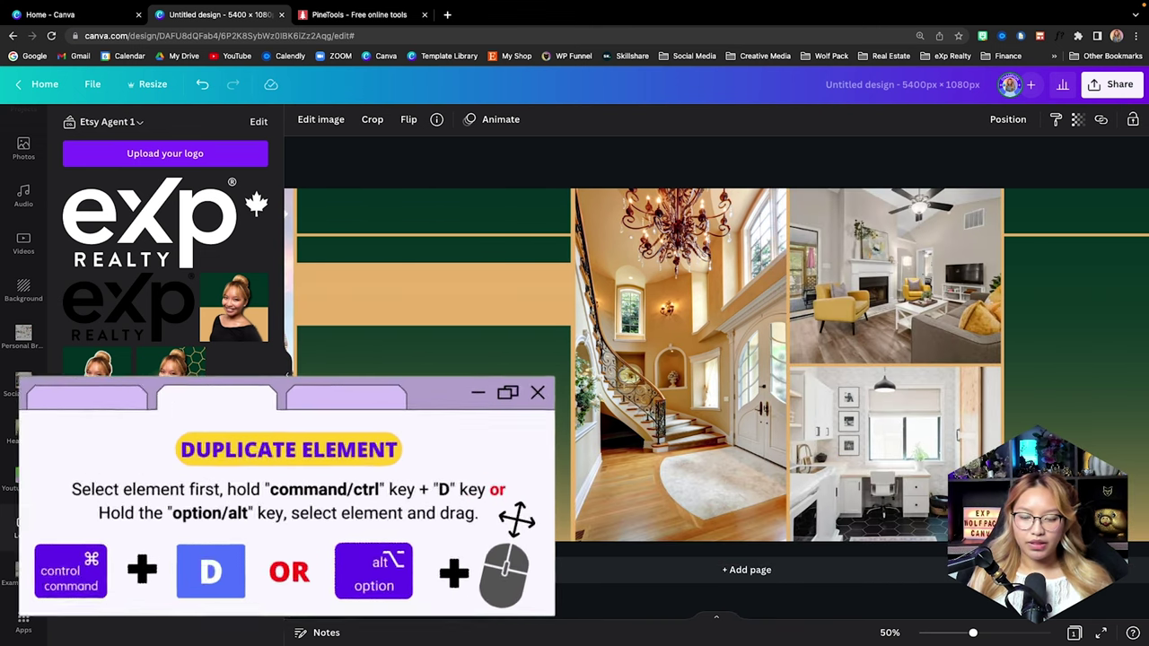
{"action": "scroll", "coordinate": [696, 456], "scroll_direction": "right", "scroll_amount": 2}
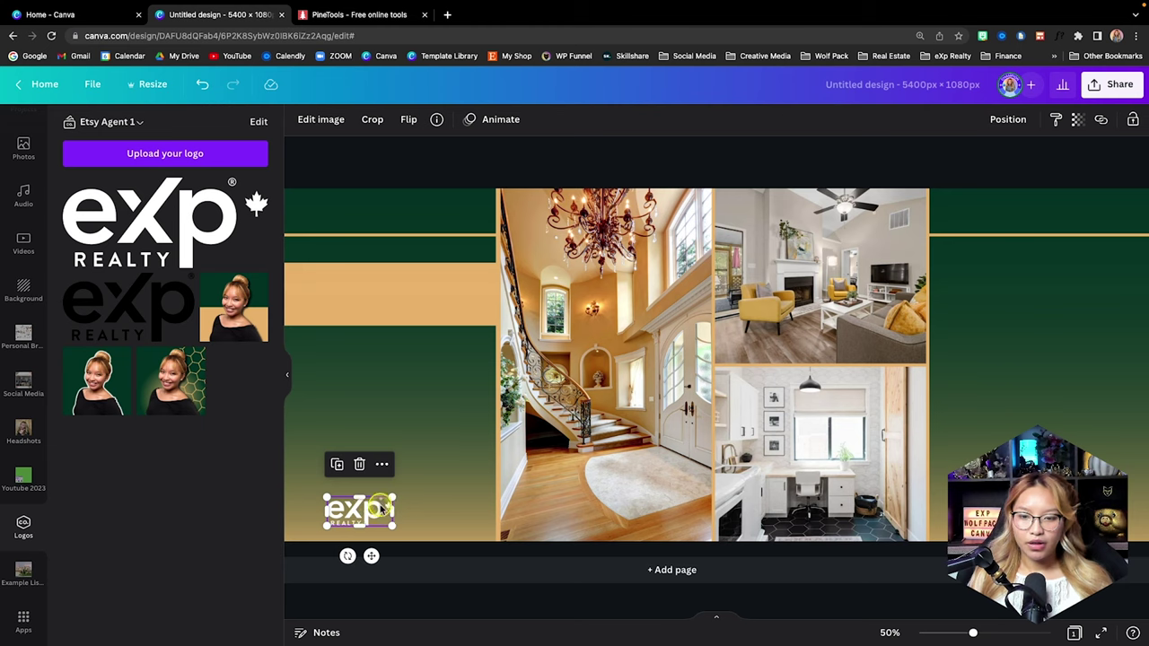
Move the duplicated eXp Realty logo to the bottom center of the gradient block beyond the interior photos
{"action": "left_click_drag", "start_coordinate": [377, 507], "coordinate": [943, 511]}
{"action": "scroll", "coordinate": [951, 462], "scroll_direction": "down", "scroll_amount": 3}
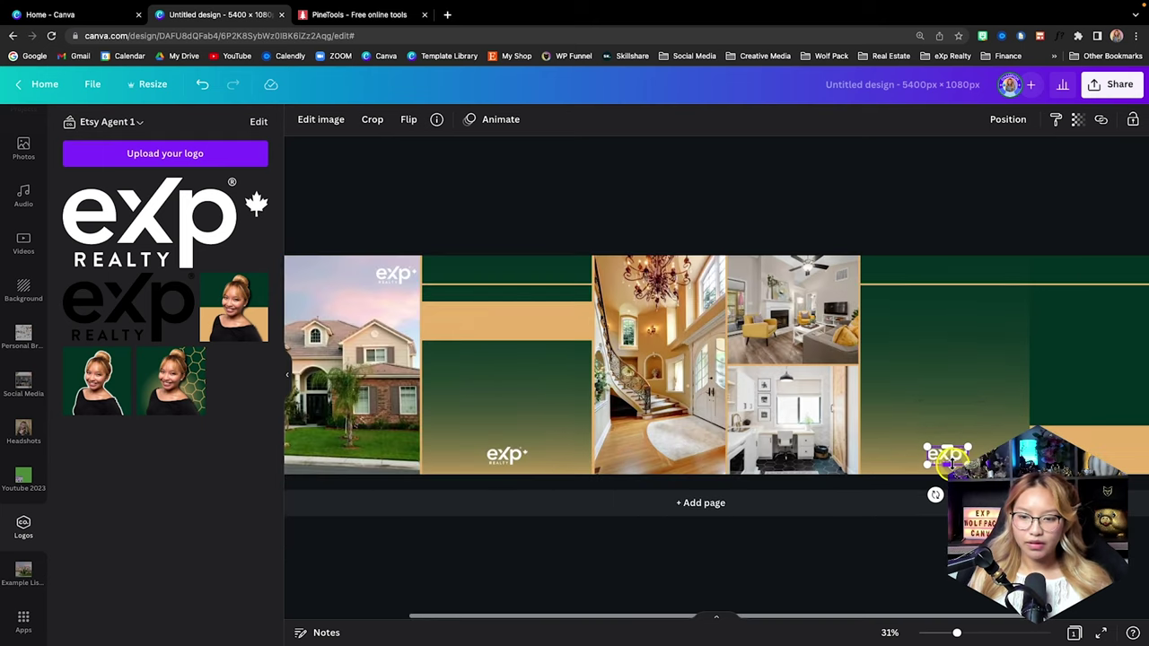
{"action": "left_click_drag", "start_coordinate": [945, 458], "coordinate": [945, 458]}
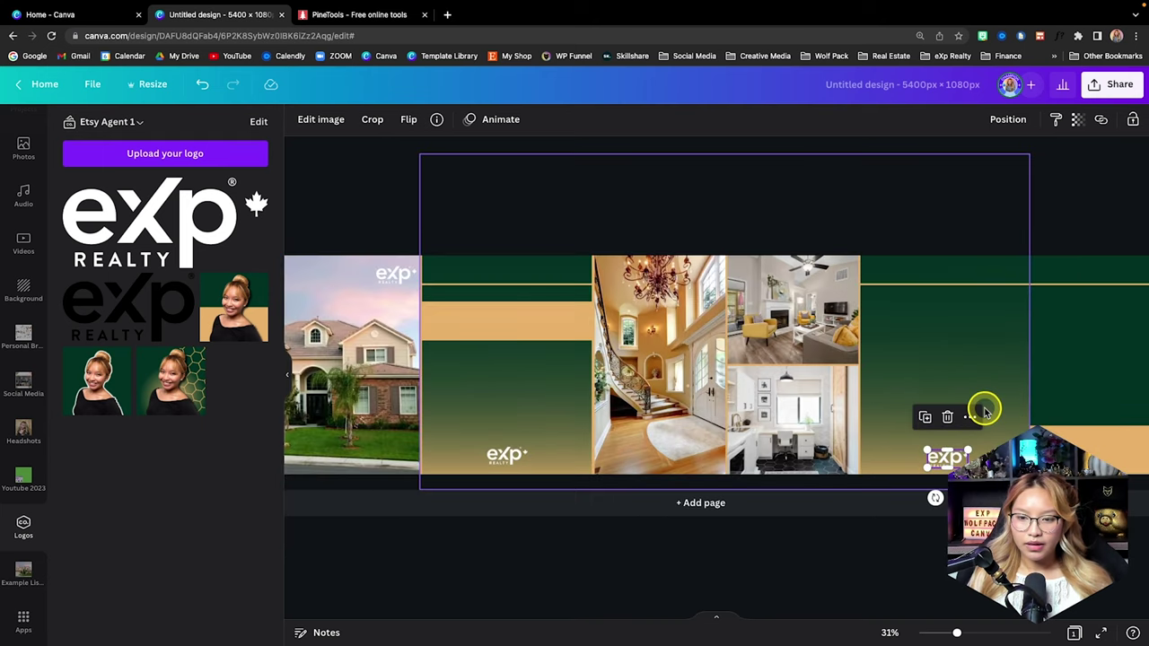
{"action": "left_click", "coordinate": [1097, 195]}
{"action": "scroll", "coordinate": [887, 257], "scroll_direction": "left", "scroll_amount": 3}
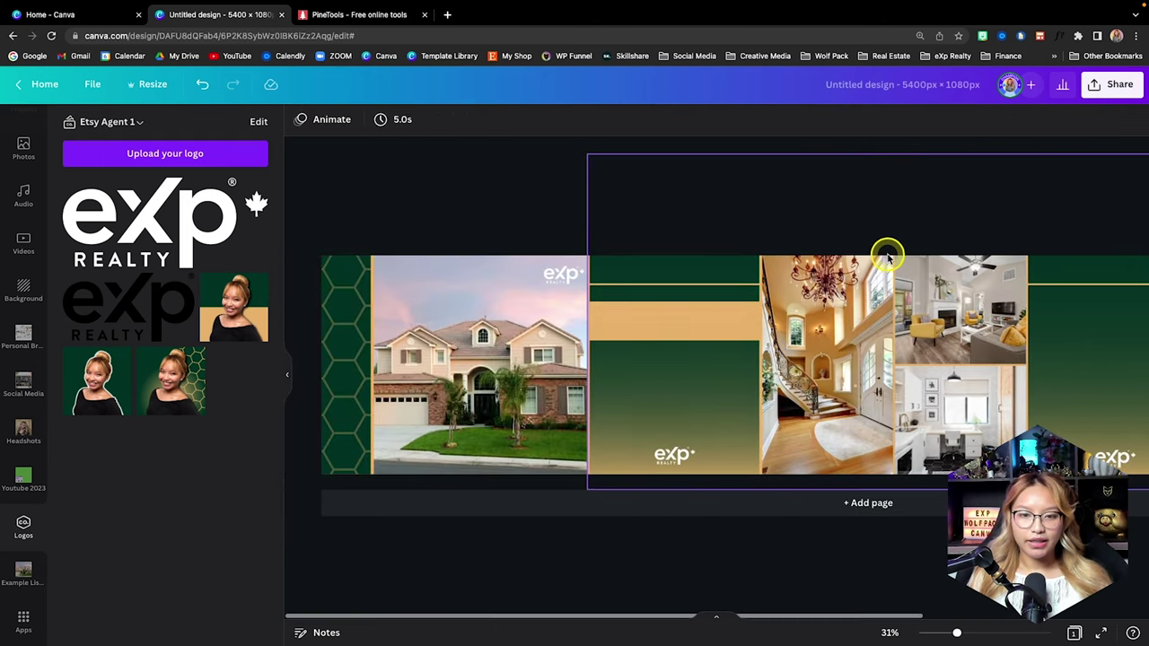
Add a heading text box, set it to uppercase and color it white
{"action": "scroll", "coordinate": [24, 199], "scroll_direction": "up", "scroll_amount": 3}
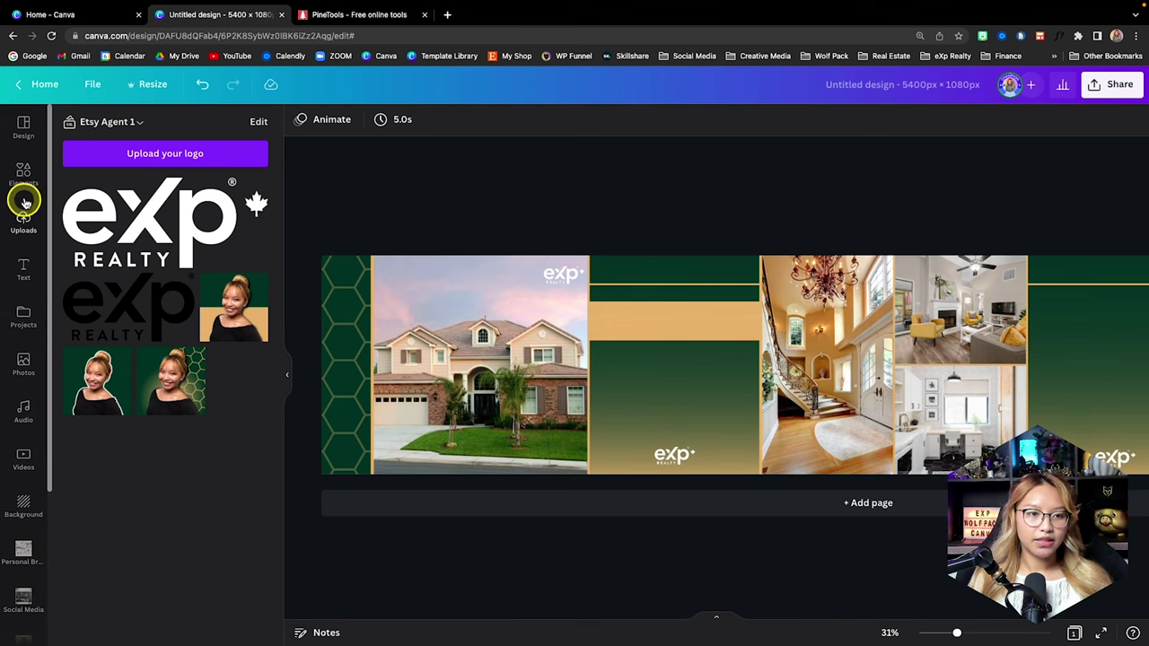
{"action": "left_click", "coordinate": [24, 262]}
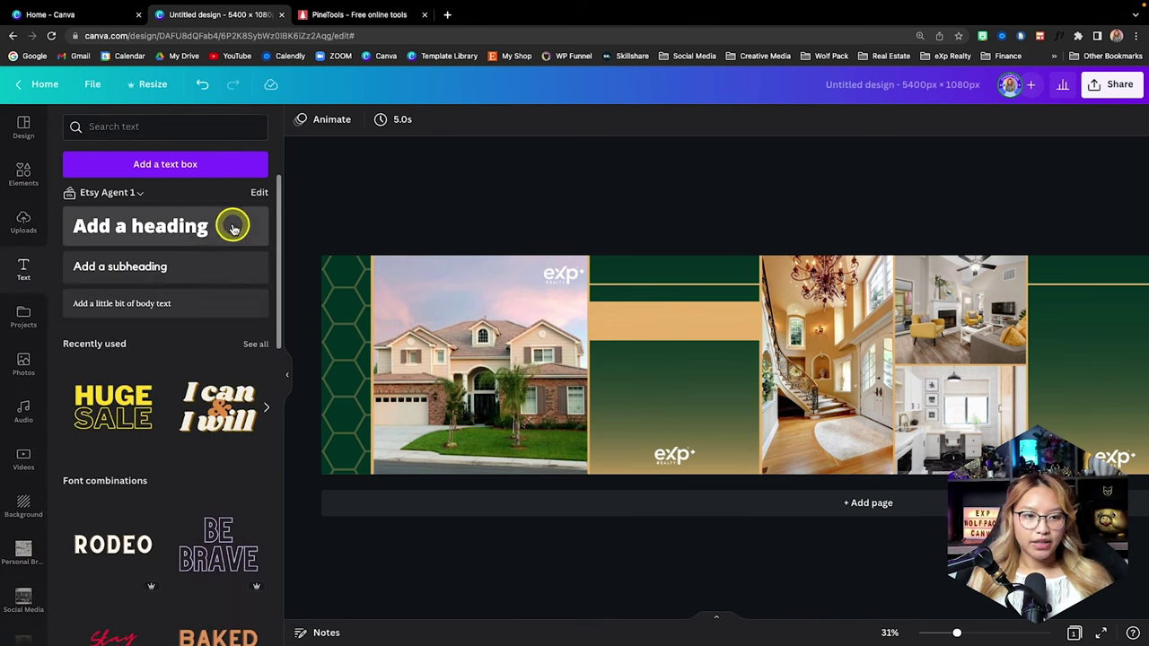
{"action": "left_click", "coordinate": [230, 223]}
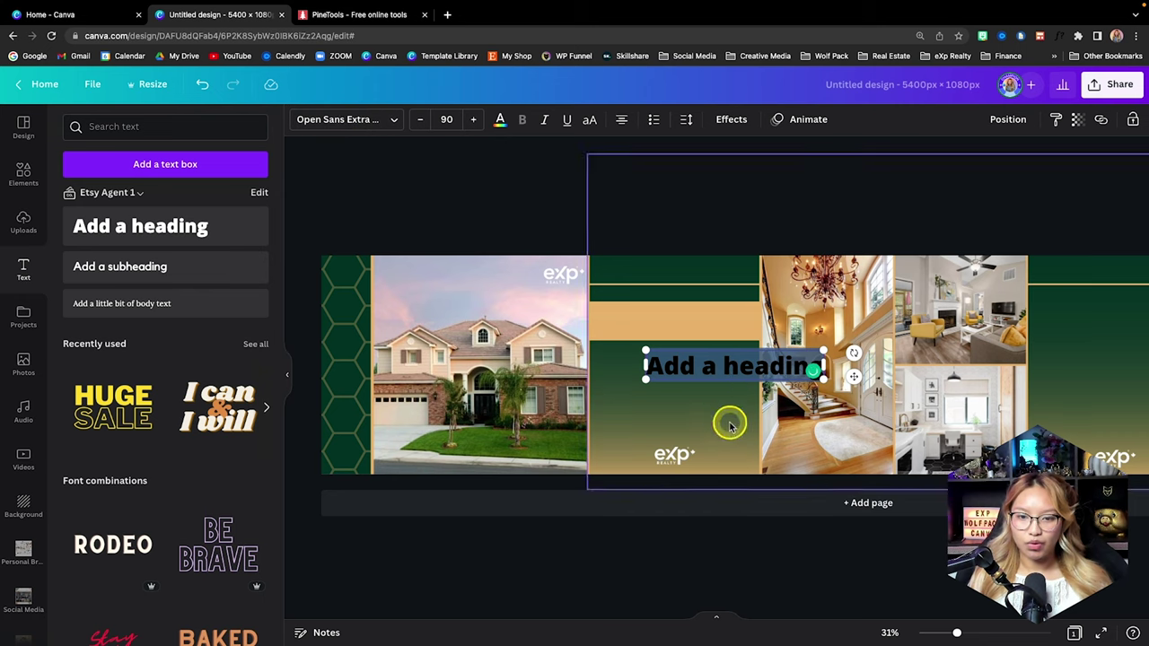
{"action": "left_click", "coordinate": [588, 119]}
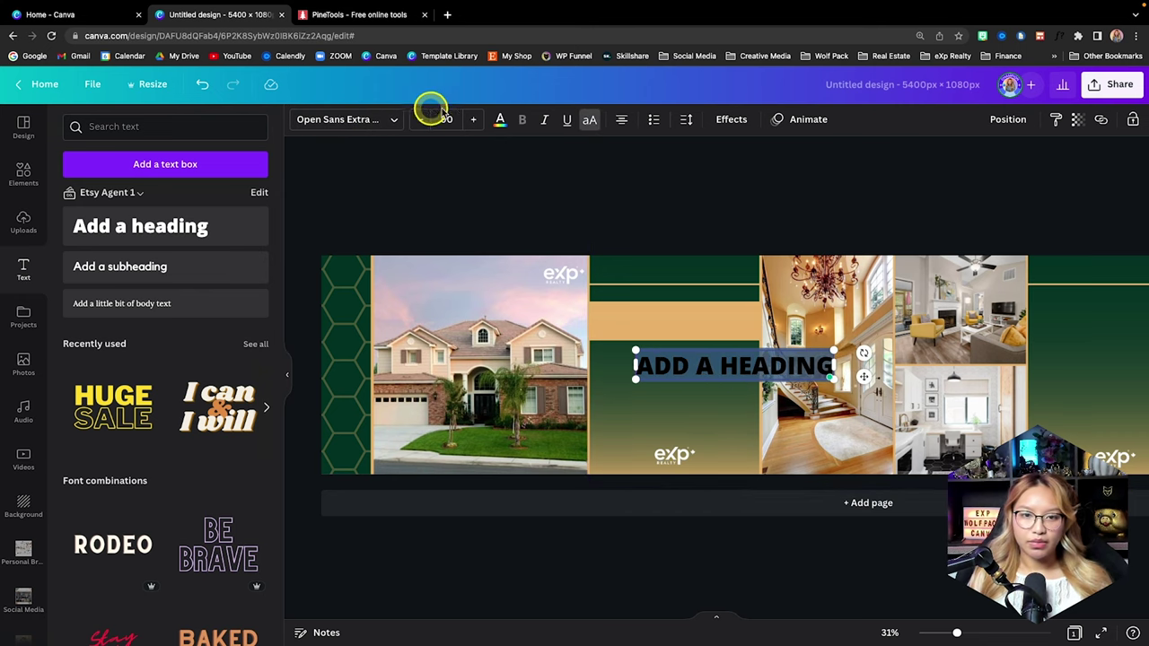
{"action": "left_click", "coordinate": [497, 120]}
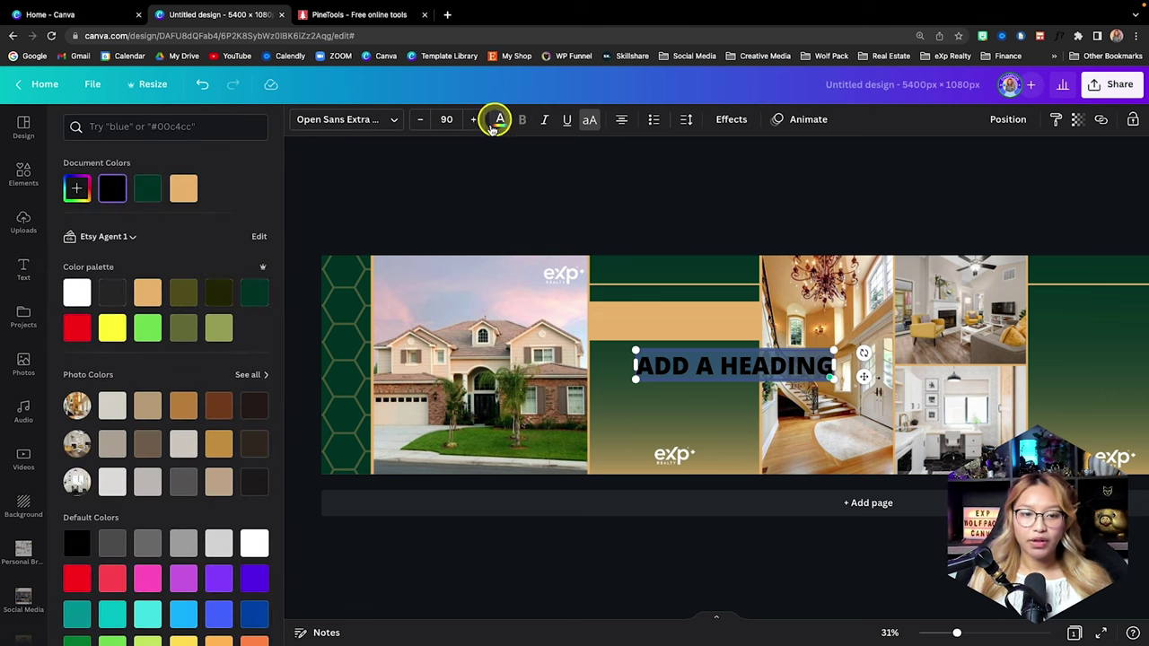
{"action": "left_click", "coordinate": [76, 296]}
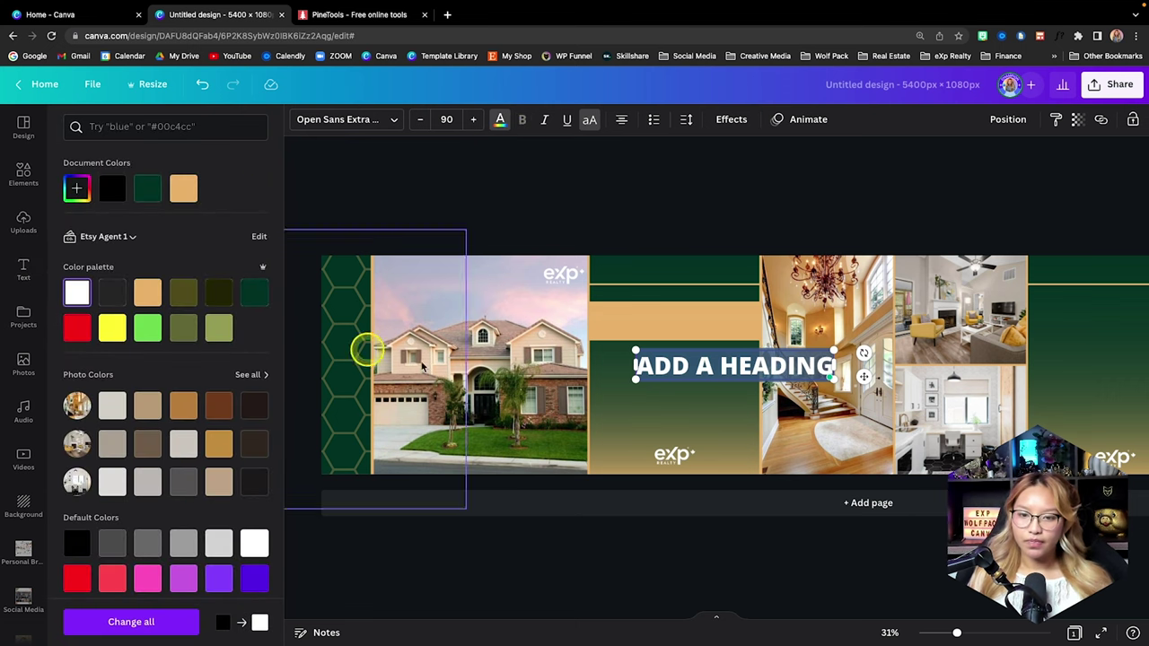
Replace the heading's placeholder text with "Just listed"
{"action": "double_click", "coordinate": [704, 365]}
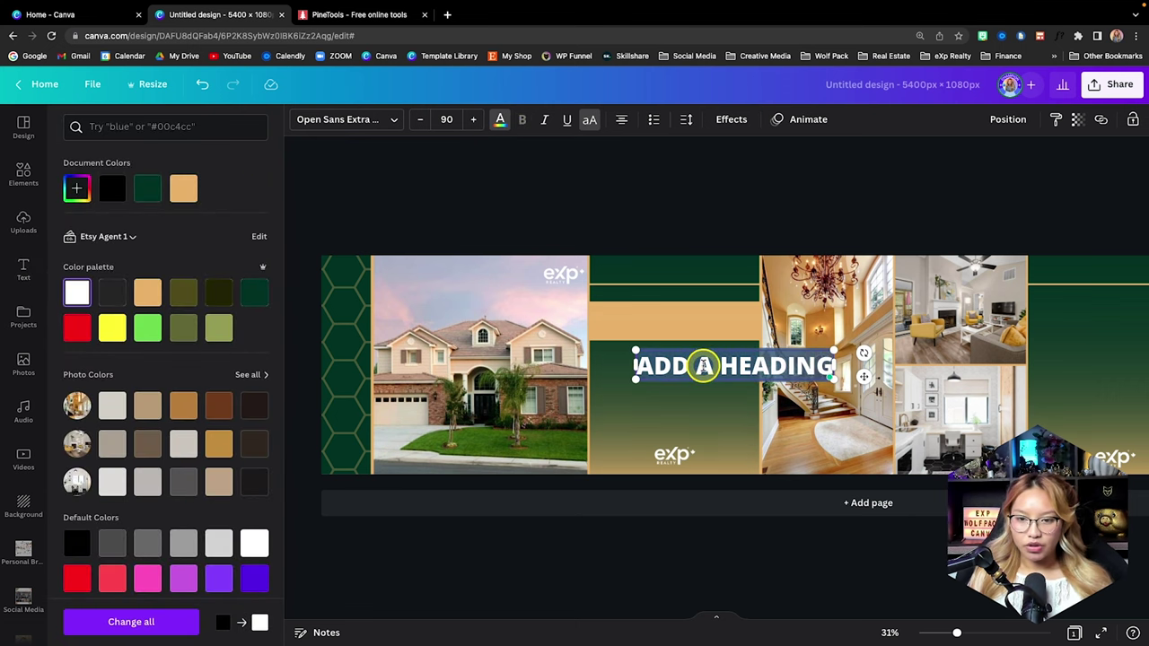
{"action": "scroll", "coordinate": [703, 365], "scroll_direction": "up", "scroll_amount": 5}
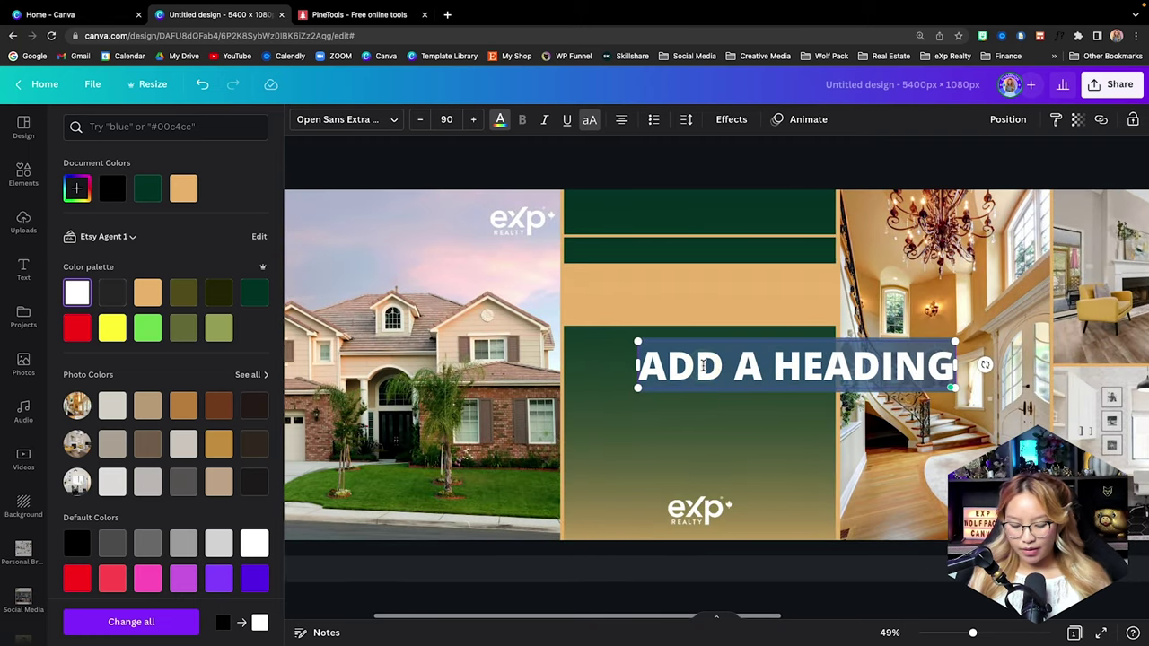
{"action": "type", "text": "Just listed"}
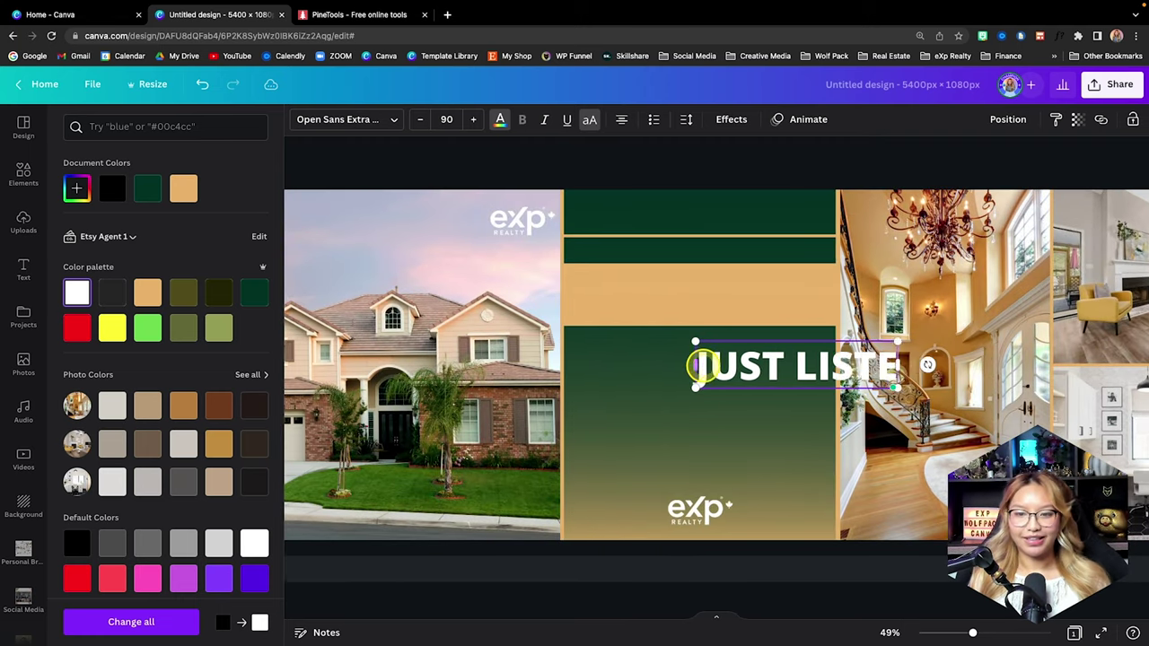
{"action": "scroll", "coordinate": [704, 365], "scroll_direction": "left", "scroll_amount": 2}
{"action": "scroll", "coordinate": [703, 365], "scroll_direction": "left", "scroll_amount": 2}
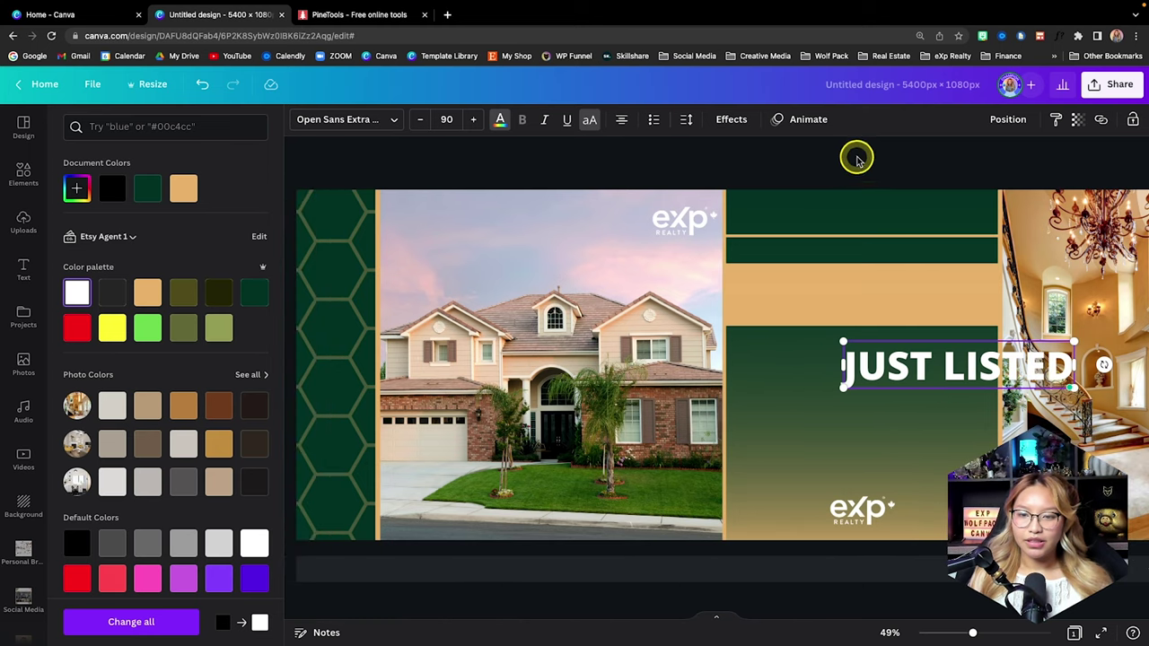
{"action": "left_click", "coordinate": [785, 410]}
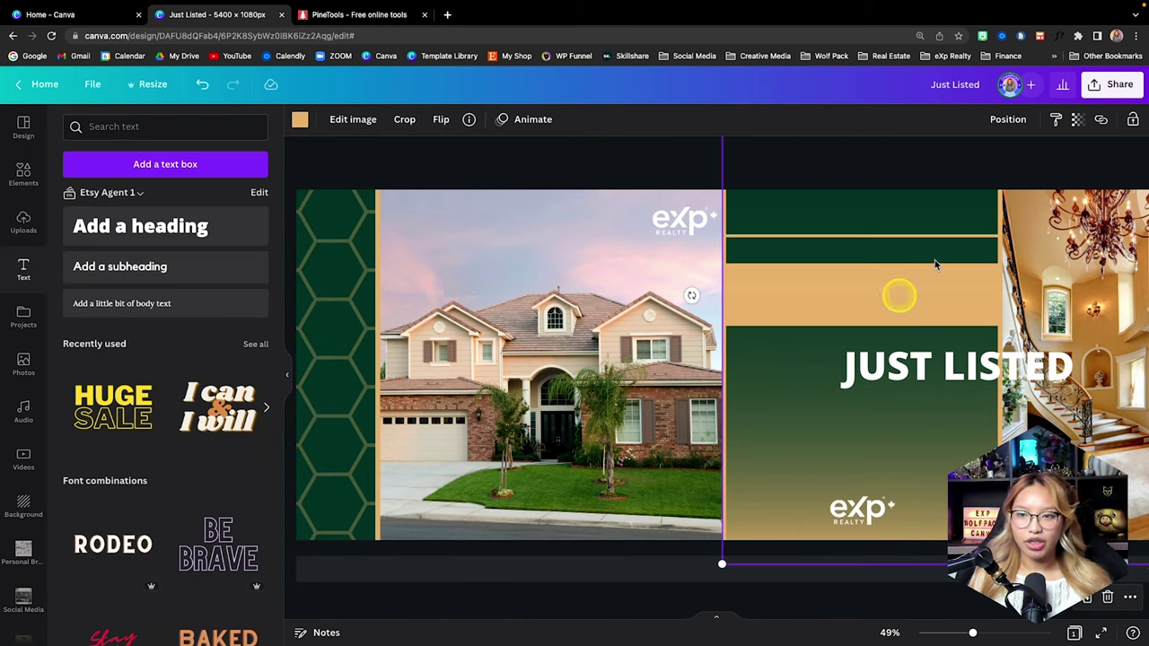
Place the JUST LISTED heading on the honeycomb strip, rotated to read upward, and enlarge it to size 99.3
{"action": "left_click_drag", "start_coordinate": [936, 368], "coordinate": [406, 336]}
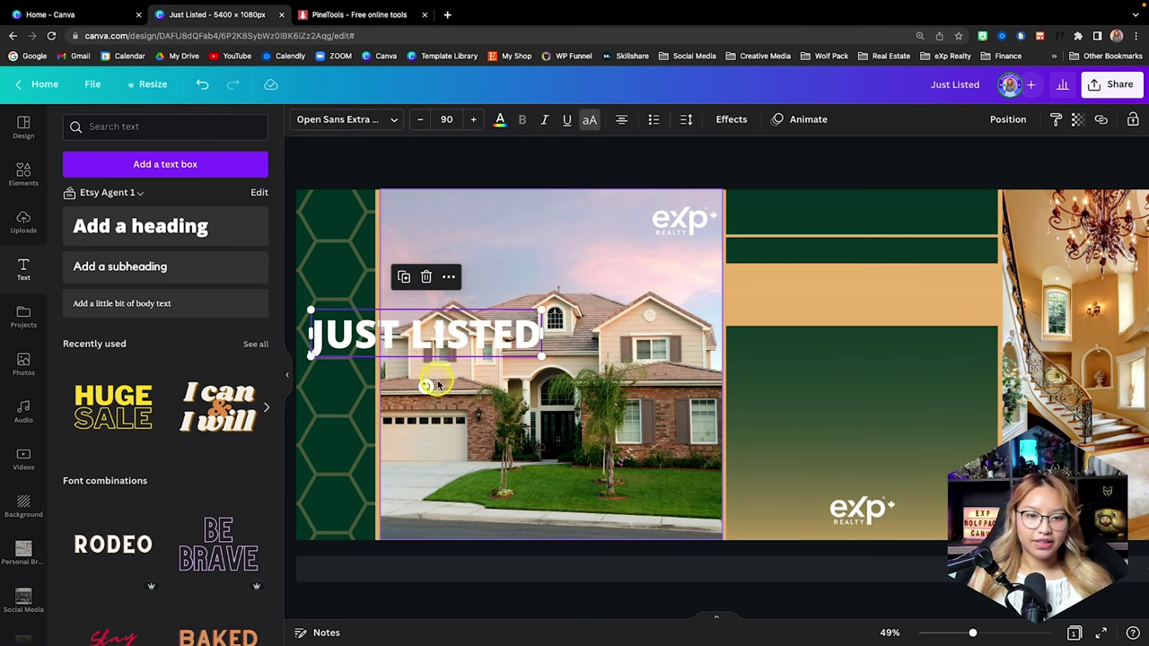
{"action": "left_click_drag", "start_coordinate": [422, 390], "coordinate": [339, 377]}
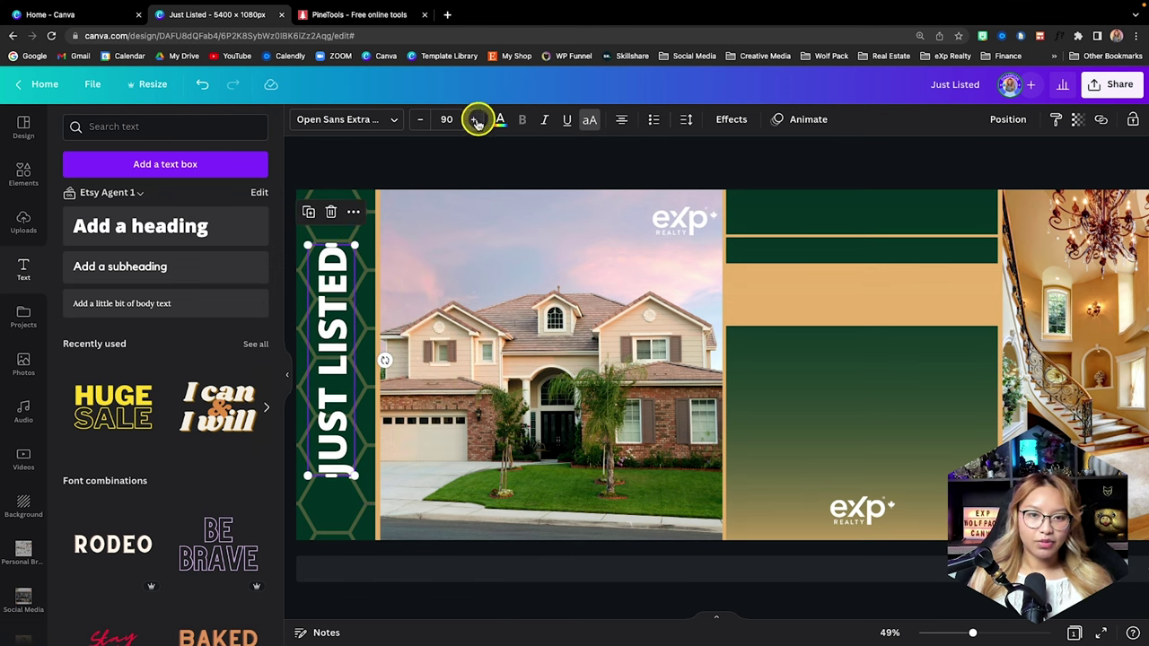
{"action": "left_click_drag", "start_coordinate": [355, 244], "coordinate": [330, 311]}
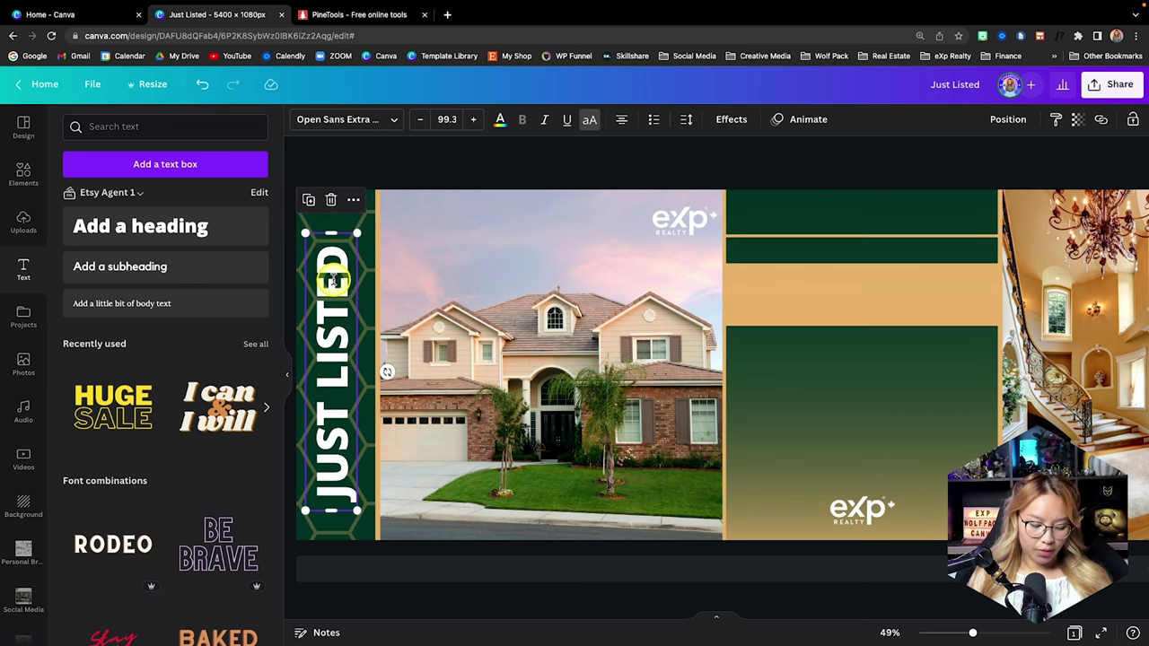
Duplicate the vertical JUST LISTED heading, keeping one on the honeycomb strip and one beside it over the house photo
{"action": "key", "text": "super+d"}
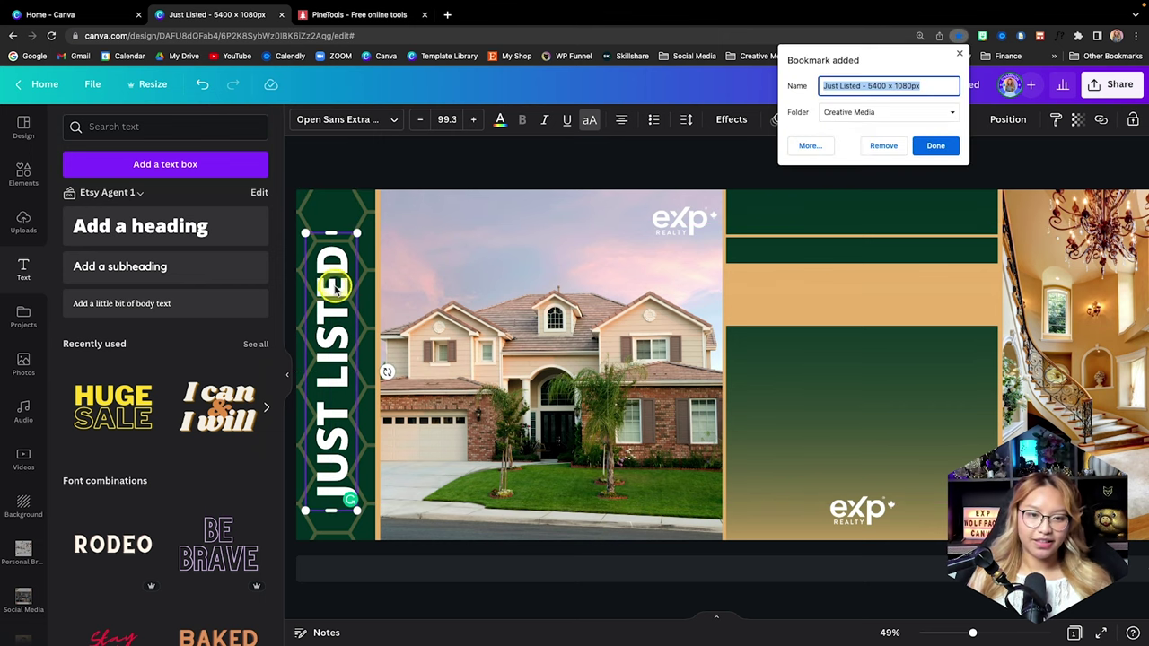
{"action": "left_click", "coordinate": [961, 52]}
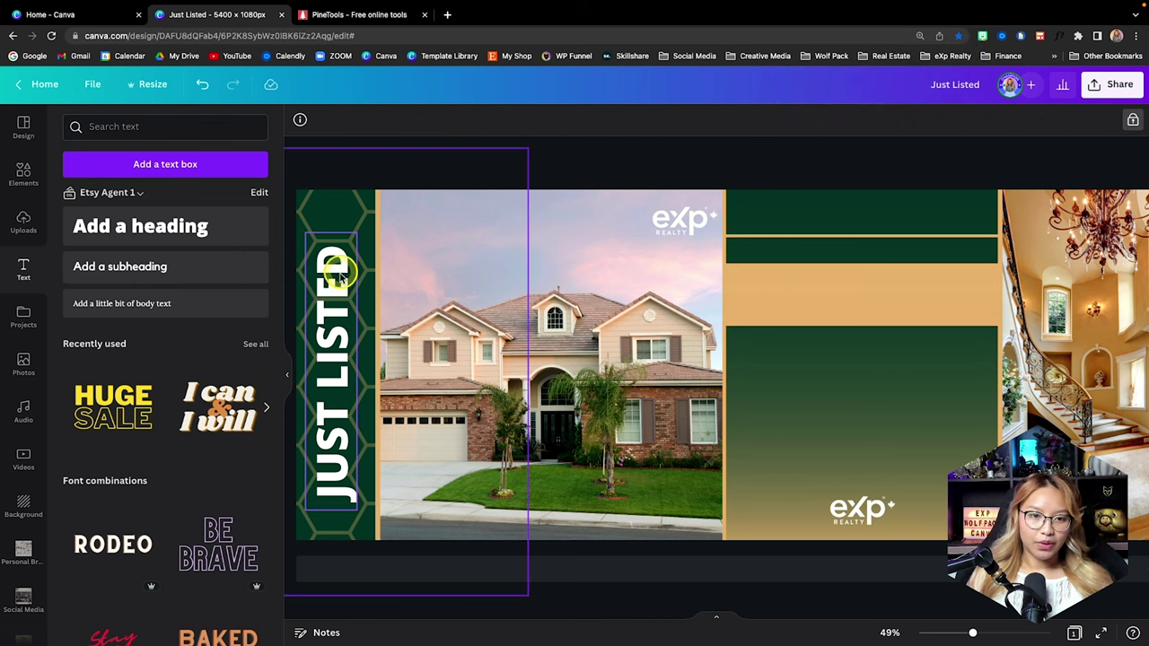
{"action": "left_click_drag", "start_coordinate": [335, 226], "coordinate": [337, 281]}
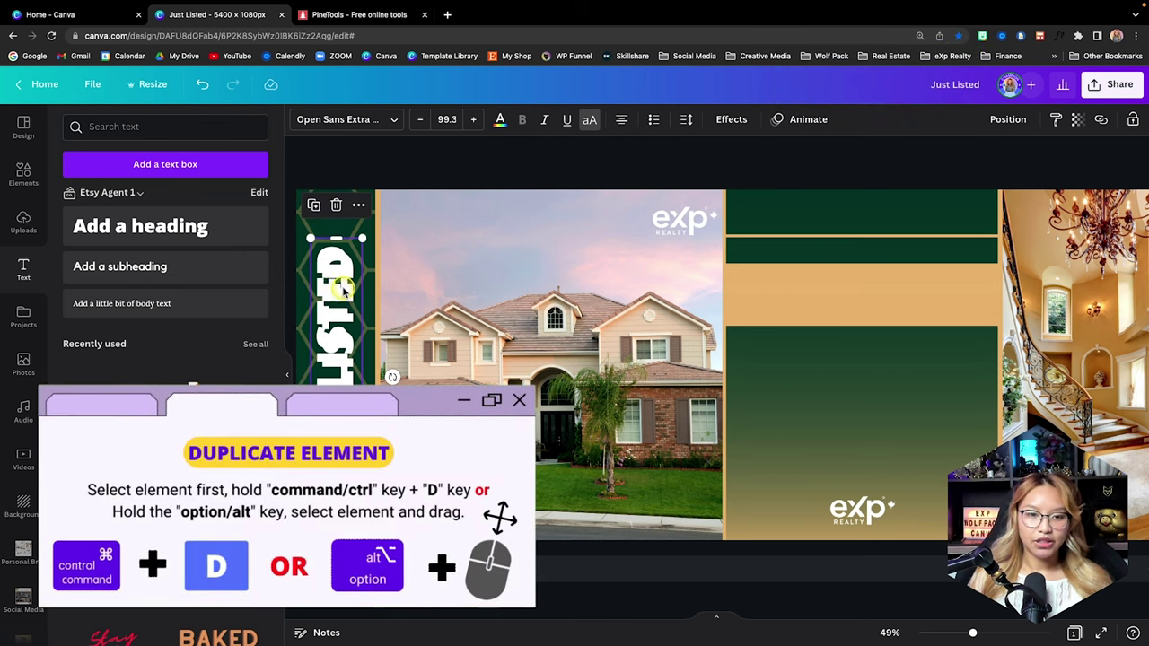
{"action": "key", "text": "super+d"}
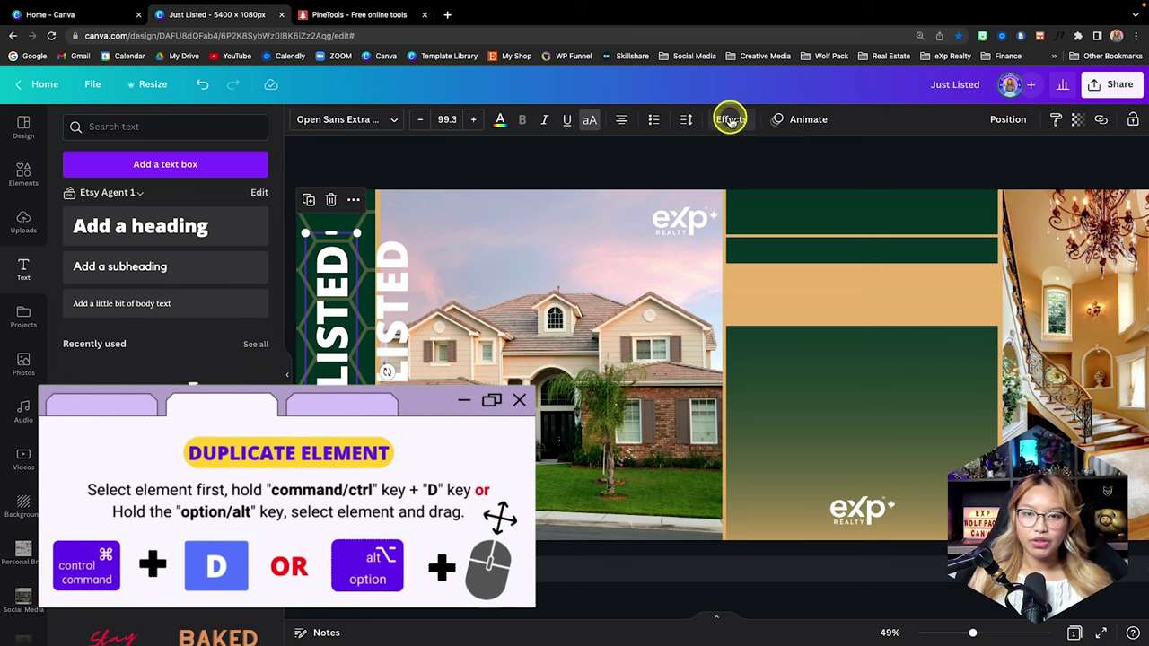
Color the JUST LISTED text on the honeycomb strip tan and give it the Neon effect at intensity 50
{"action": "left_click", "coordinate": [730, 120]}
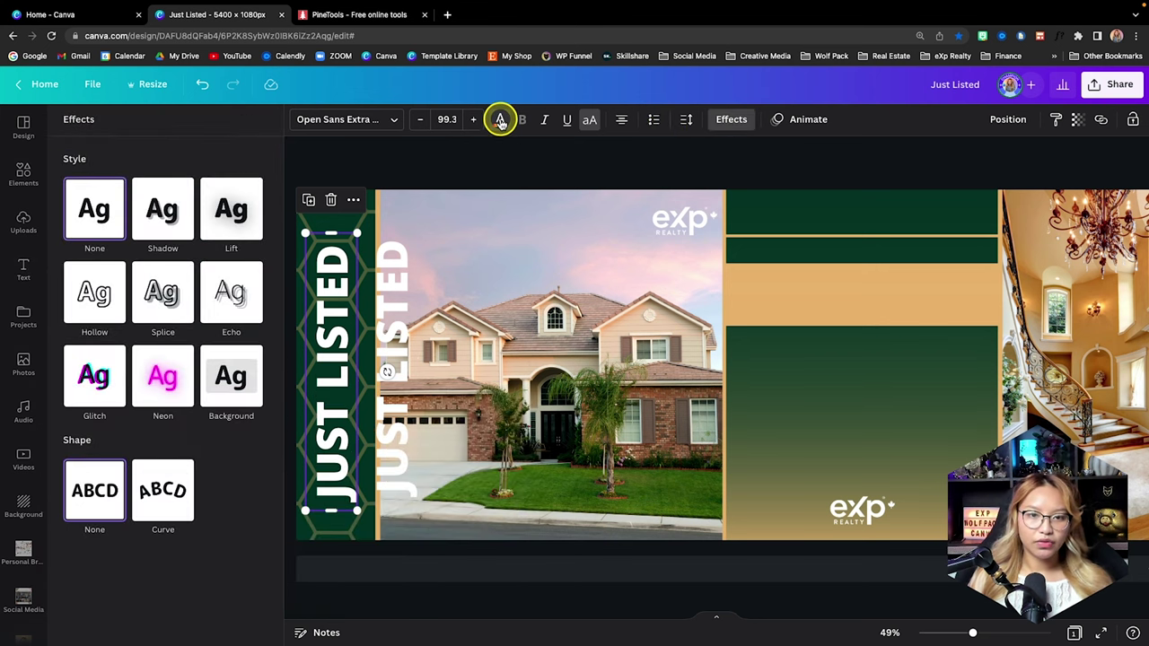
{"action": "left_click", "coordinate": [500, 121]}
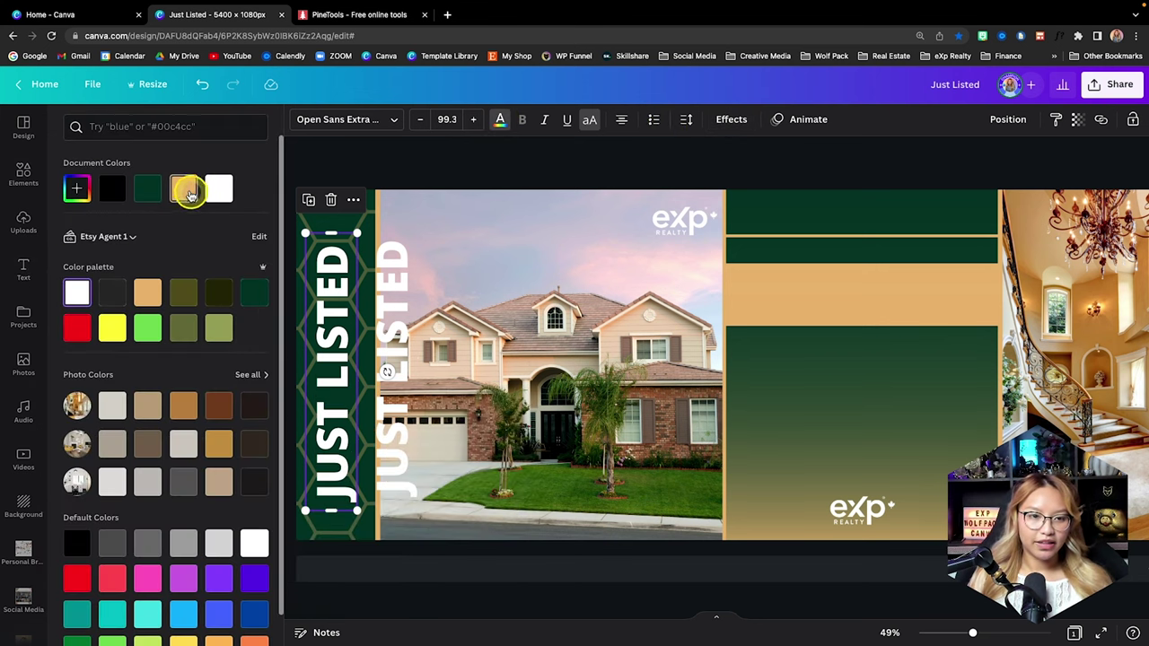
{"action": "left_click", "coordinate": [189, 193]}
{"action": "left_click", "coordinate": [734, 120]}
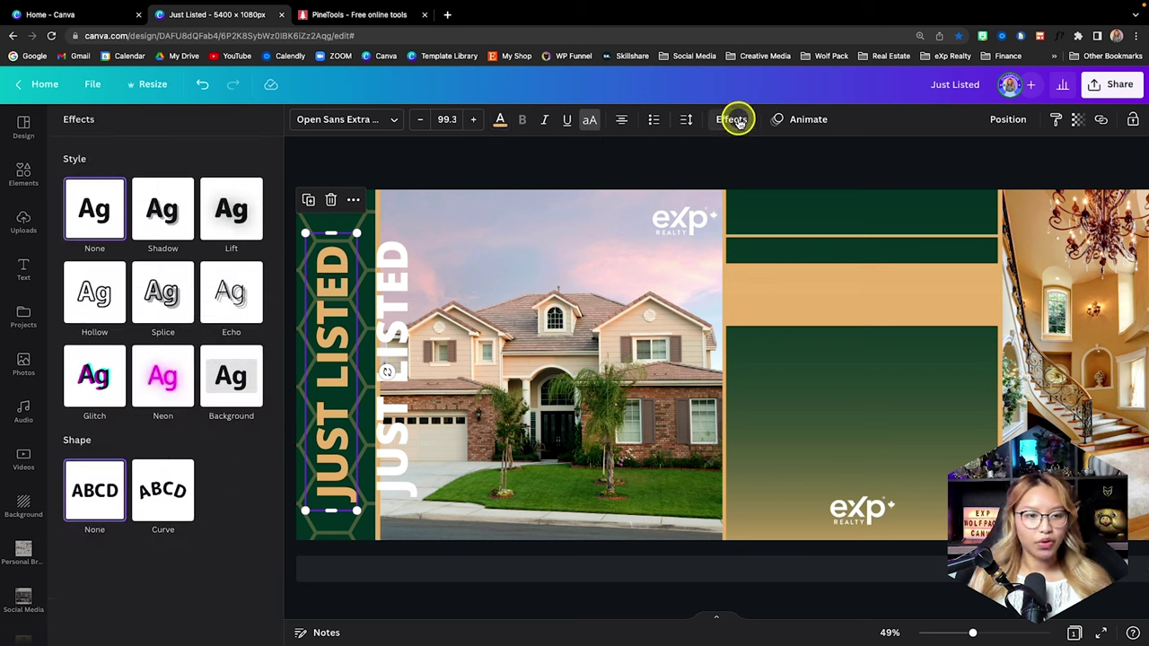
{"action": "left_click", "coordinate": [161, 379]}
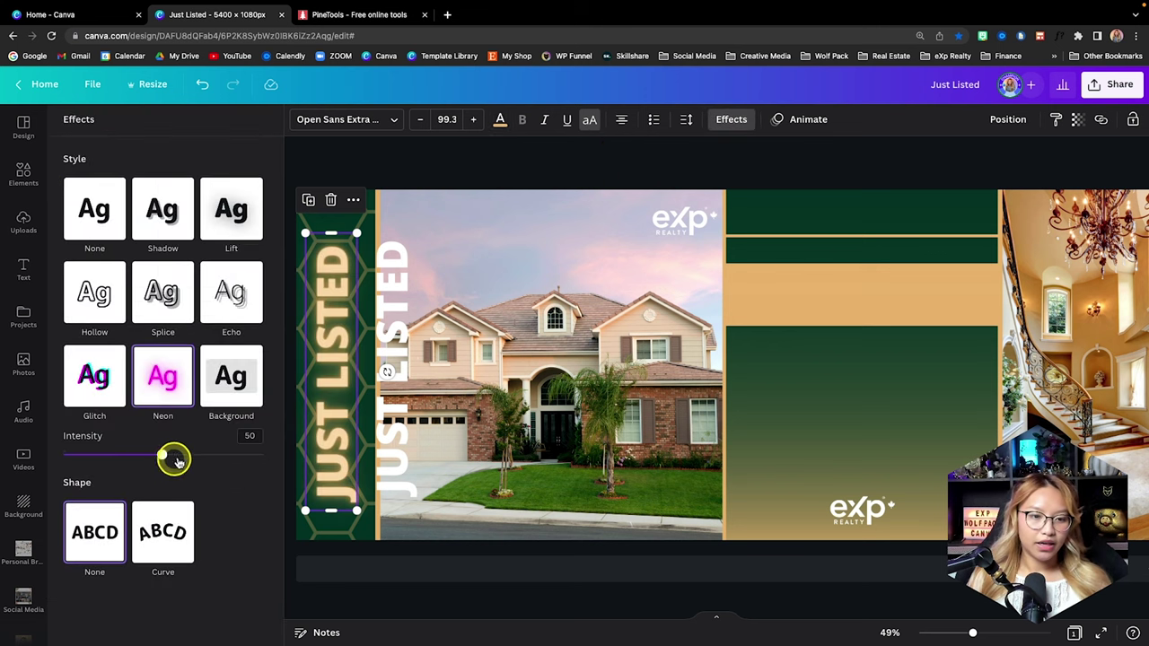
Try laying the white JUST LISTED copy directly over the neon tan version
{"action": "left_click_drag", "start_coordinate": [399, 350], "coordinate": [339, 345]}
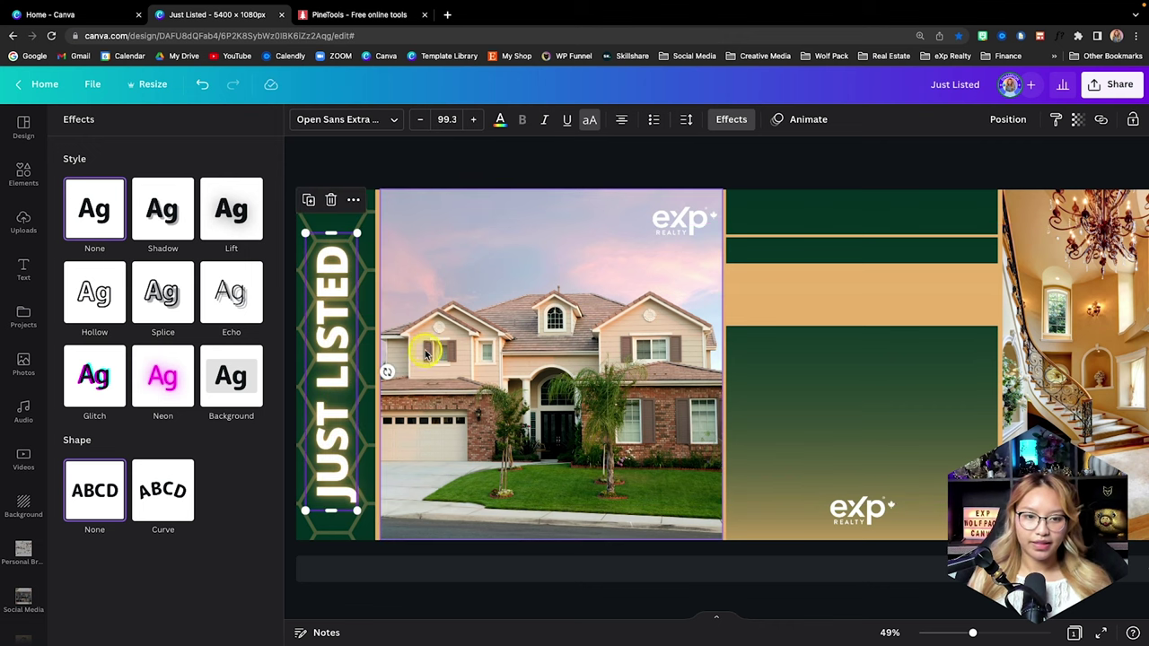
{"action": "left_click", "coordinate": [341, 248]}
{"action": "key", "text": "ctrl+z"}
Italicize both the neon tan and the white JUST LISTED texts
{"action": "left_click", "coordinate": [354, 303]}
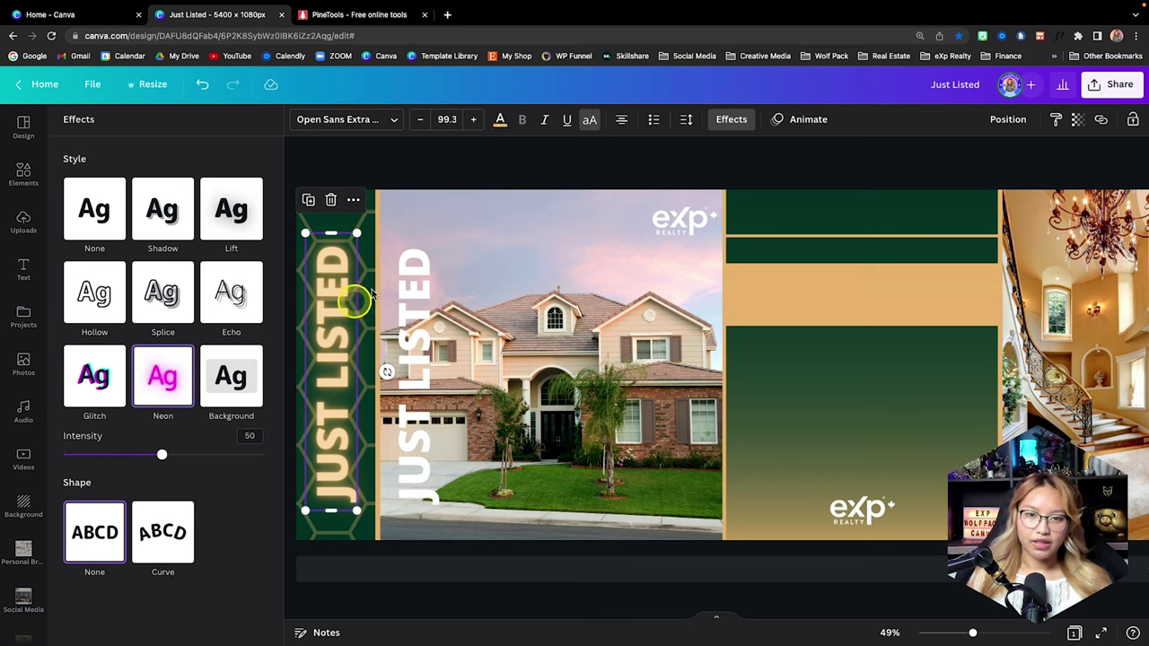
{"action": "left_click", "coordinate": [544, 120]}
{"action": "key", "text": "Tab"}
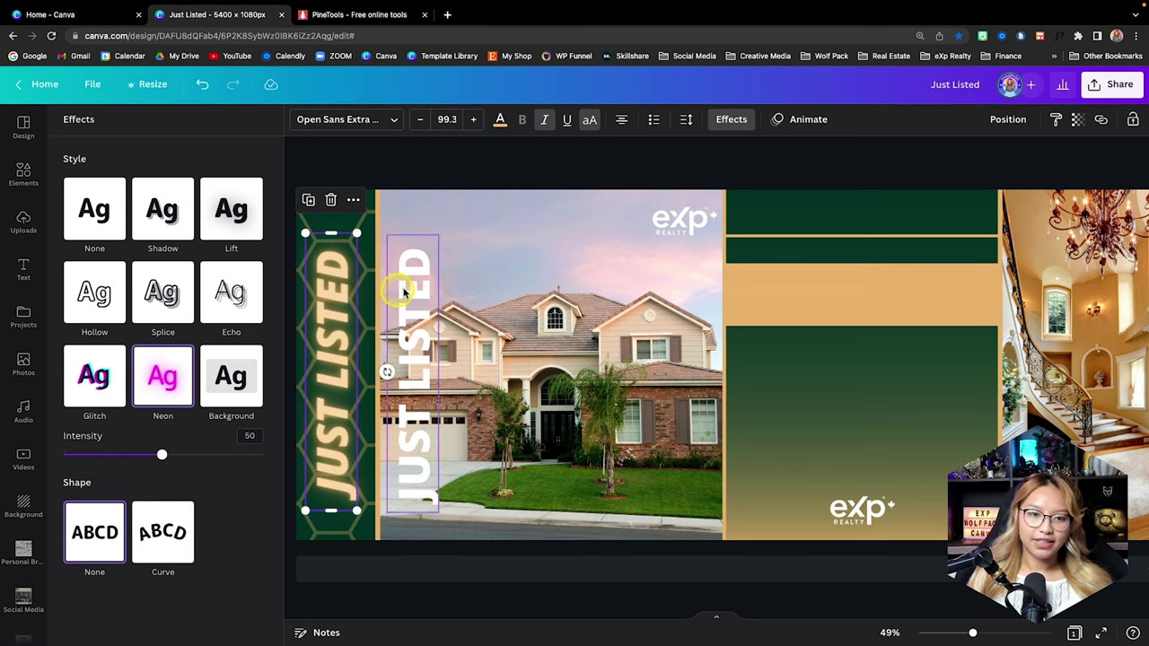
{"action": "left_click", "coordinate": [547, 122]}
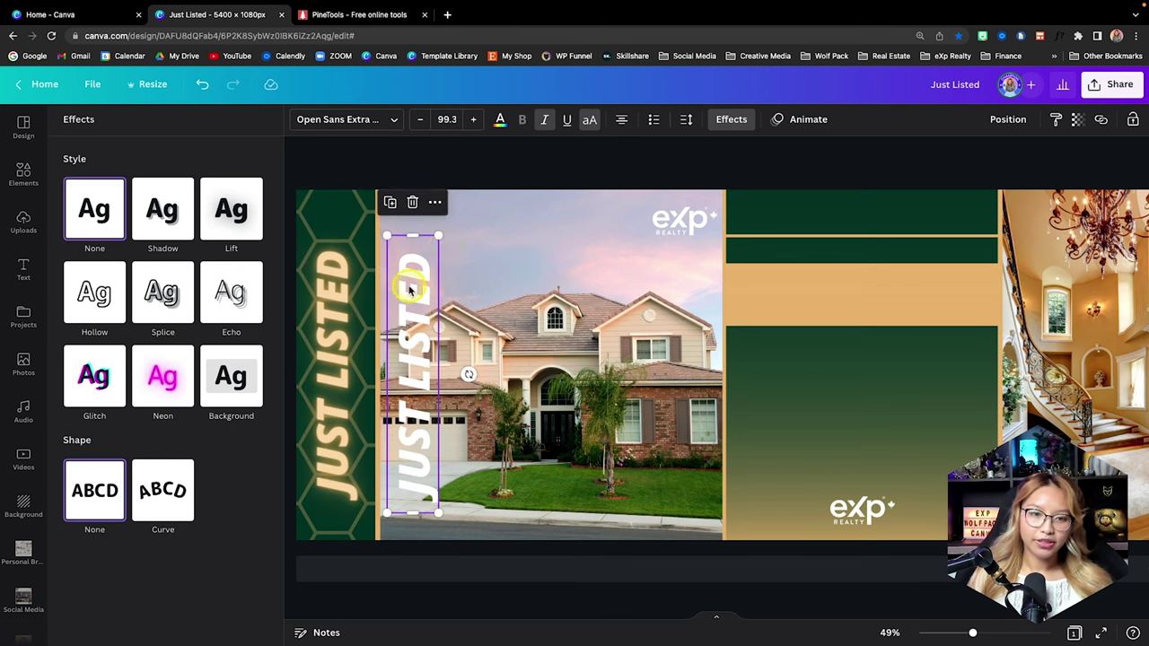
Overlay the white JUST LISTED text on the neon one by aligning both to their center and middle
{"action": "left_click_drag", "start_coordinate": [409, 289], "coordinate": [333, 286]}
{"action": "scroll", "coordinate": [367, 303], "scroll_direction": "left", "scroll_amount": 1}
{"action": "left_click_drag", "start_coordinate": [359, 299], "coordinate": [395, 296]}
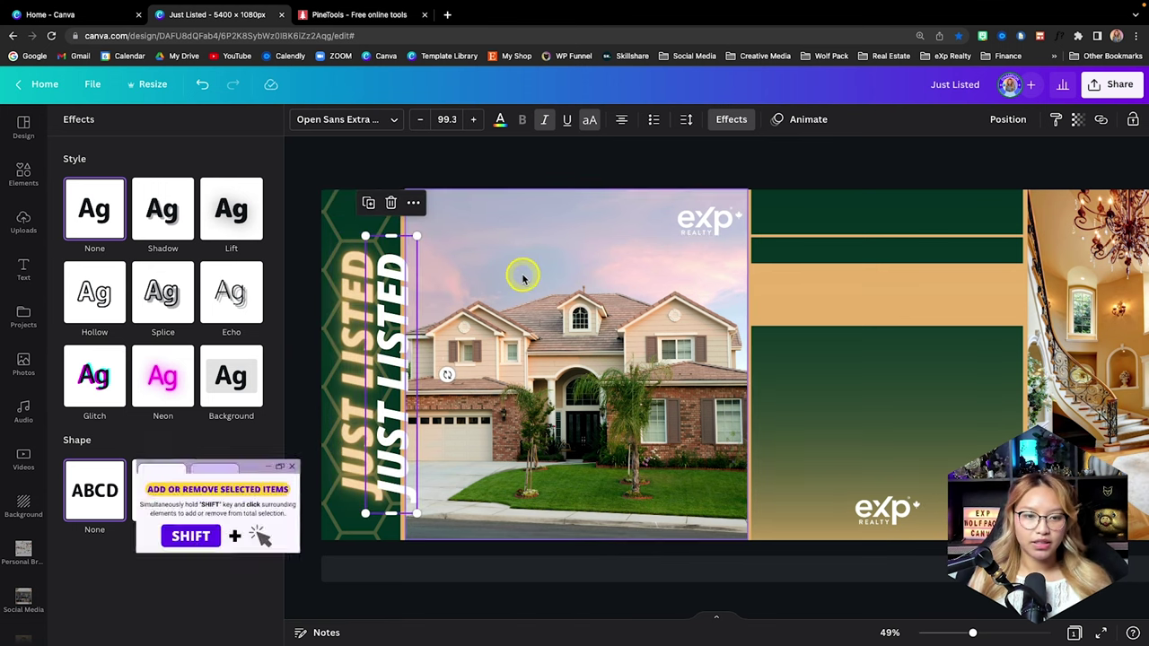
{"action": "left_click", "coordinate": [353, 285], "text": "shift"}
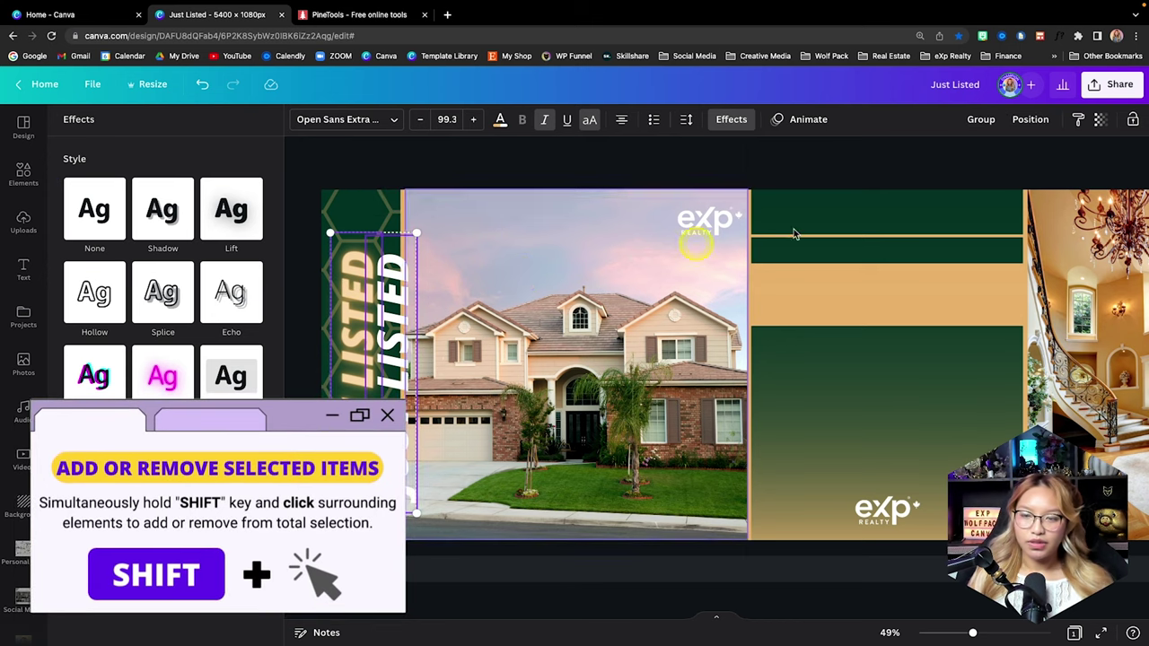
{"action": "left_click", "coordinate": [1030, 120]}
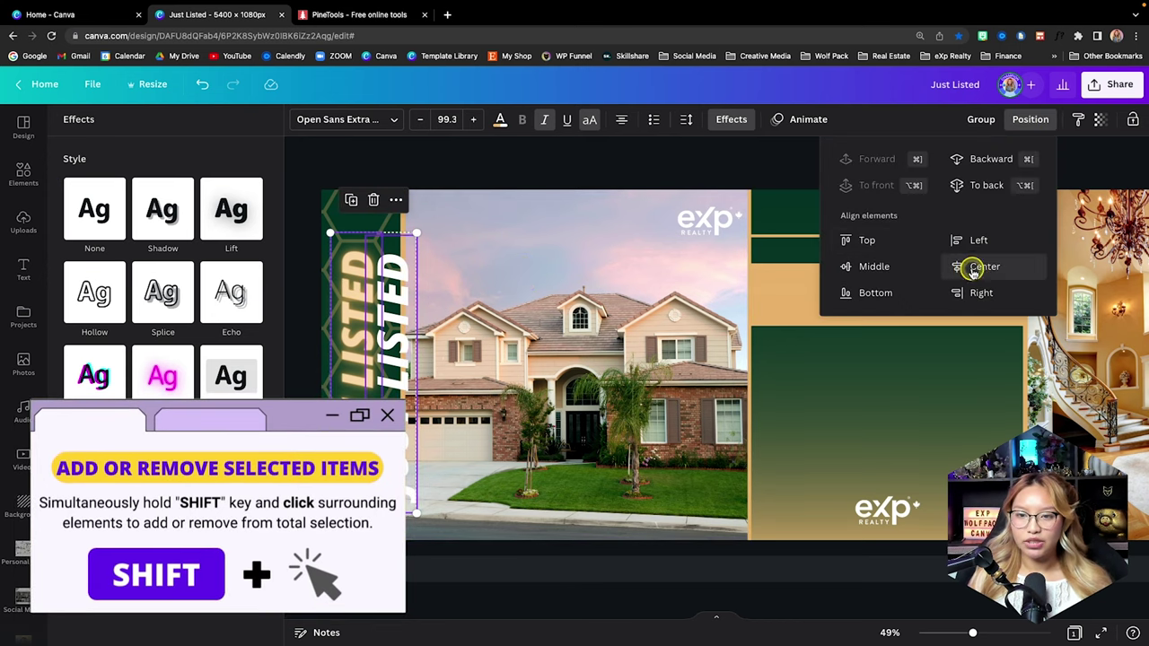
{"action": "left_click", "coordinate": [969, 263]}
{"action": "left_click", "coordinate": [878, 242]}
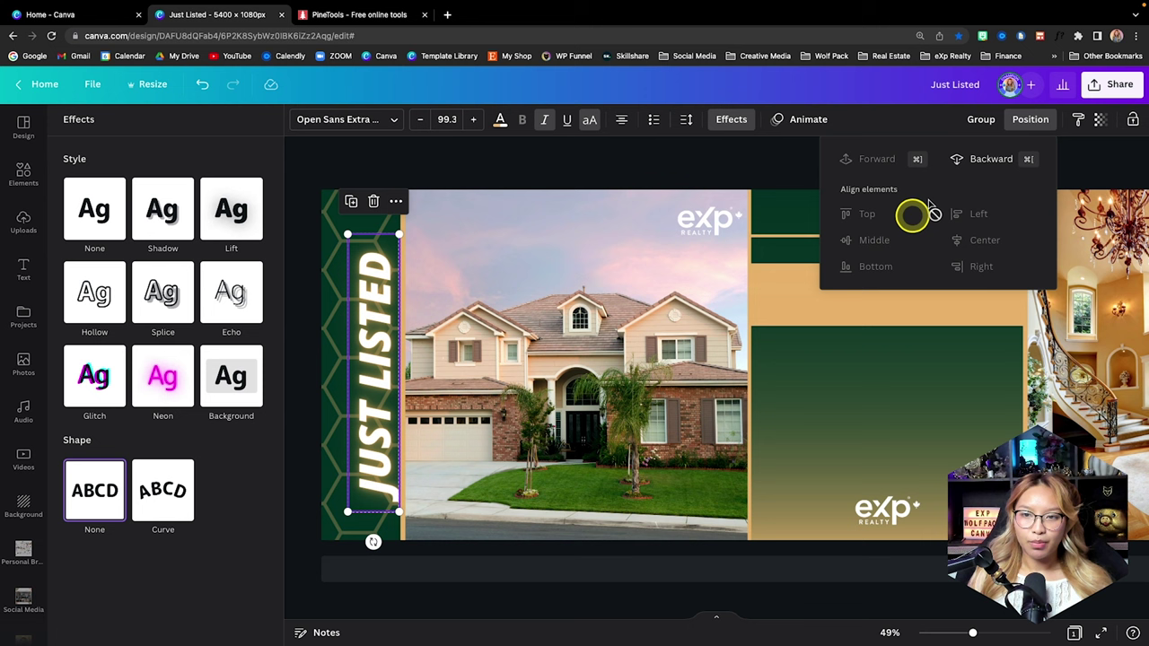
Group the two JUST LISTED texts, move them onto the honeycomb strip and enlarge them to size 115
{"action": "left_click", "coordinate": [981, 119]}
{"action": "left_click_drag", "start_coordinate": [375, 306], "coordinate": [357, 306]}
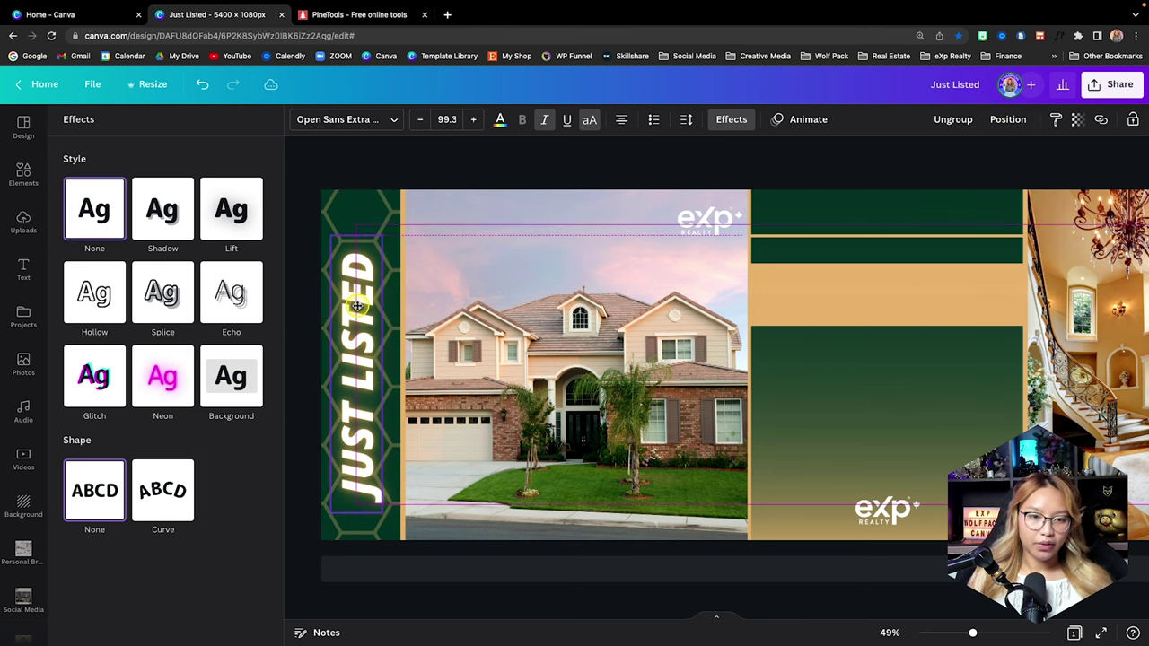
{"action": "left_click_drag", "start_coordinate": [382, 235], "coordinate": [410, 192]}
{"action": "left_click_drag", "start_coordinate": [362, 282], "coordinate": [363, 286]}
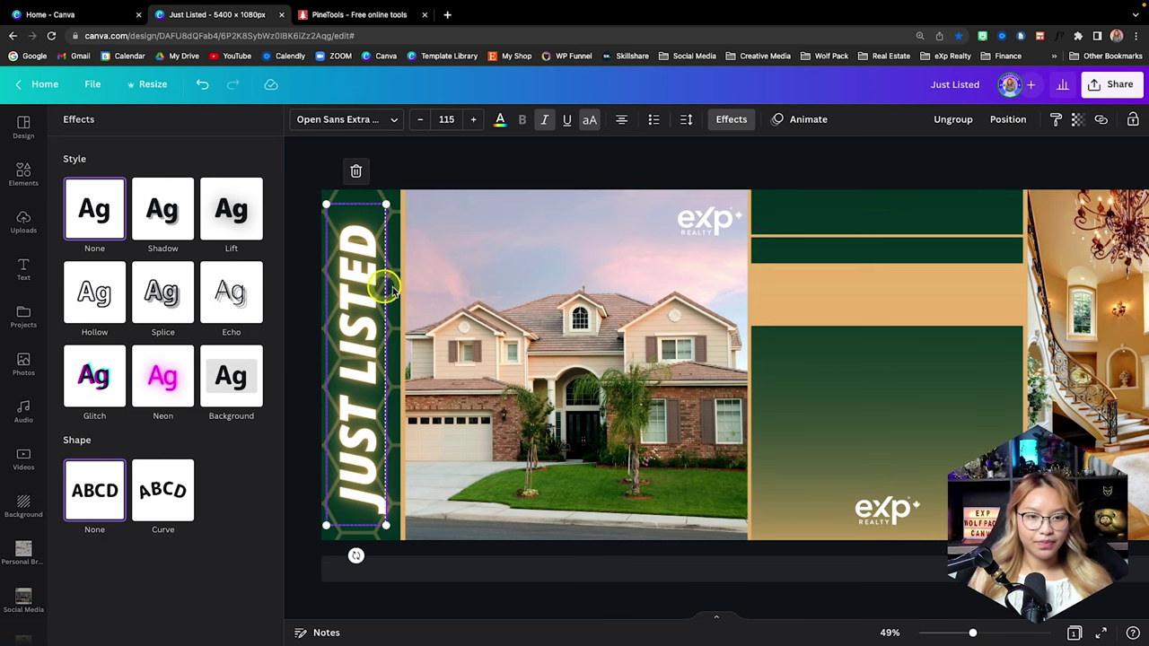
Show the rulers and guides to check where the carousel's panels divide
{"action": "left_click", "coordinate": [420, 172]}
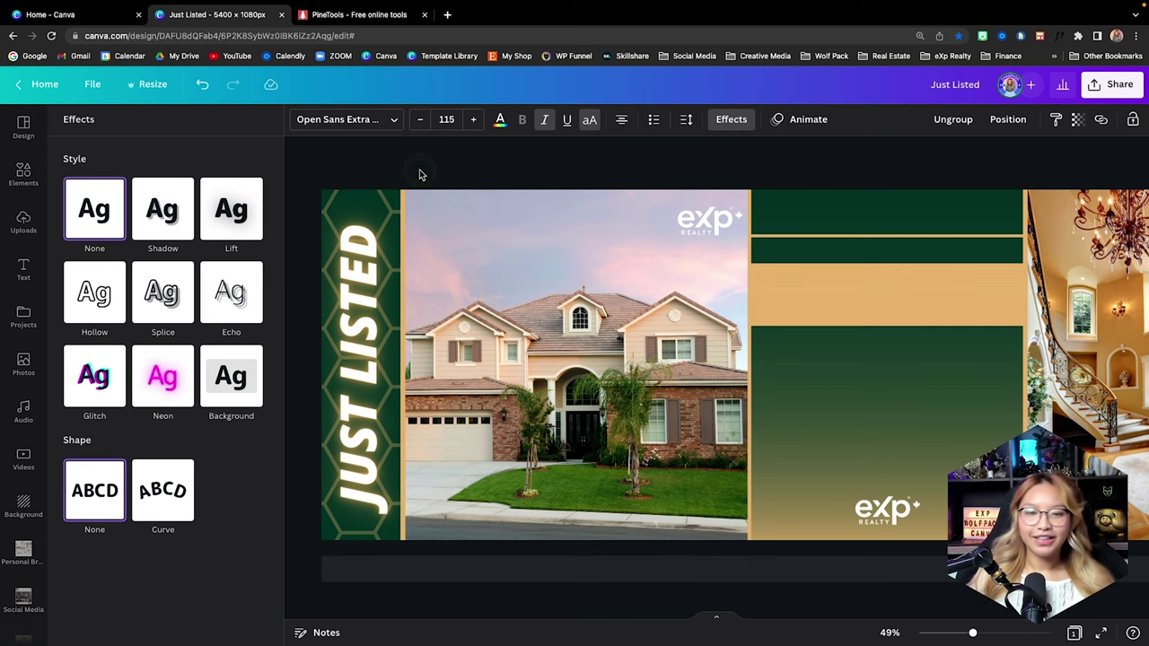
{"action": "left_click", "coordinate": [736, 157]}
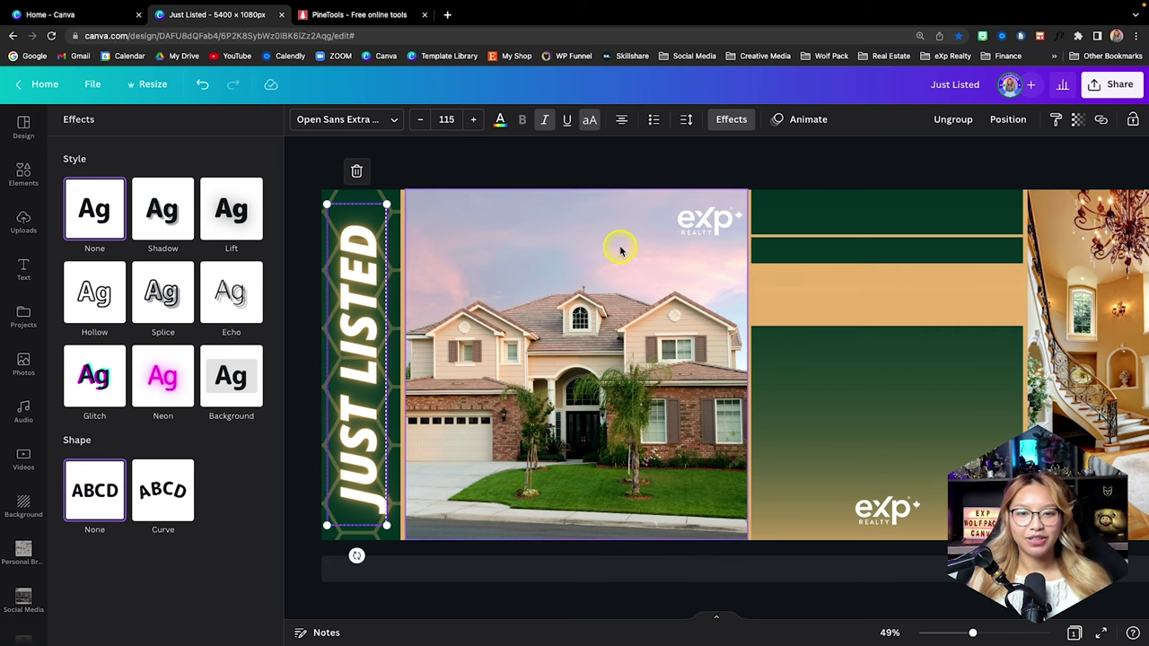
{"action": "key", "text": "shift+r"}
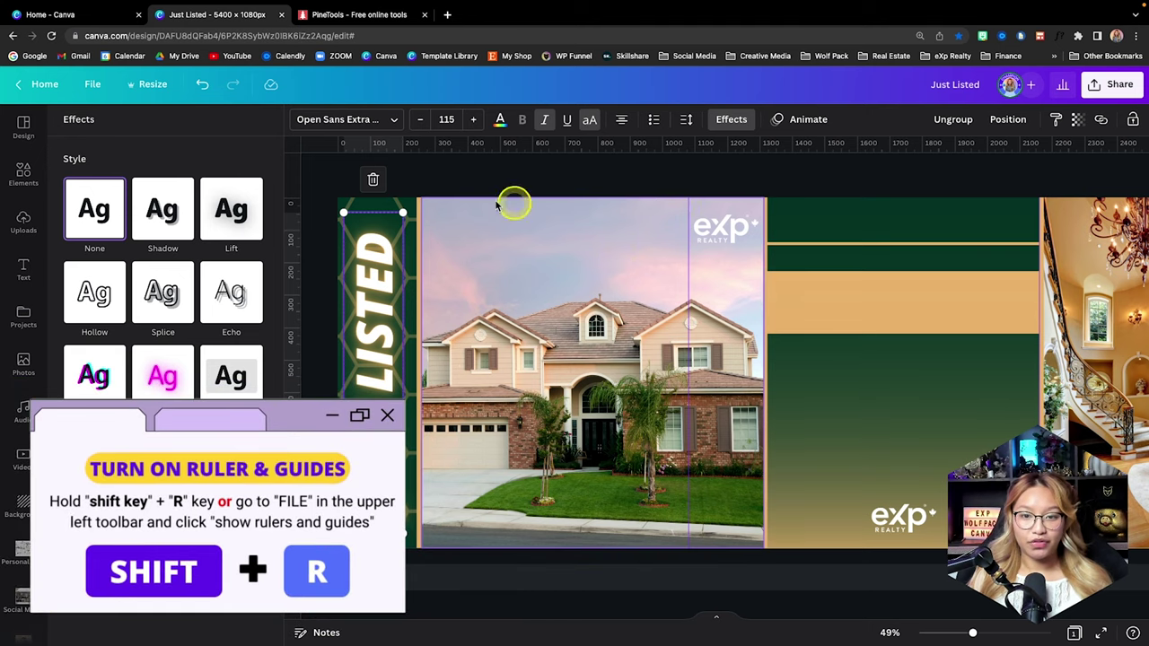
Examine the carousel's panels, the tan line crossing them and the space available for text in the second panel
{"action": "scroll", "coordinate": [875, 211], "scroll_direction": "right", "scroll_amount": 5}
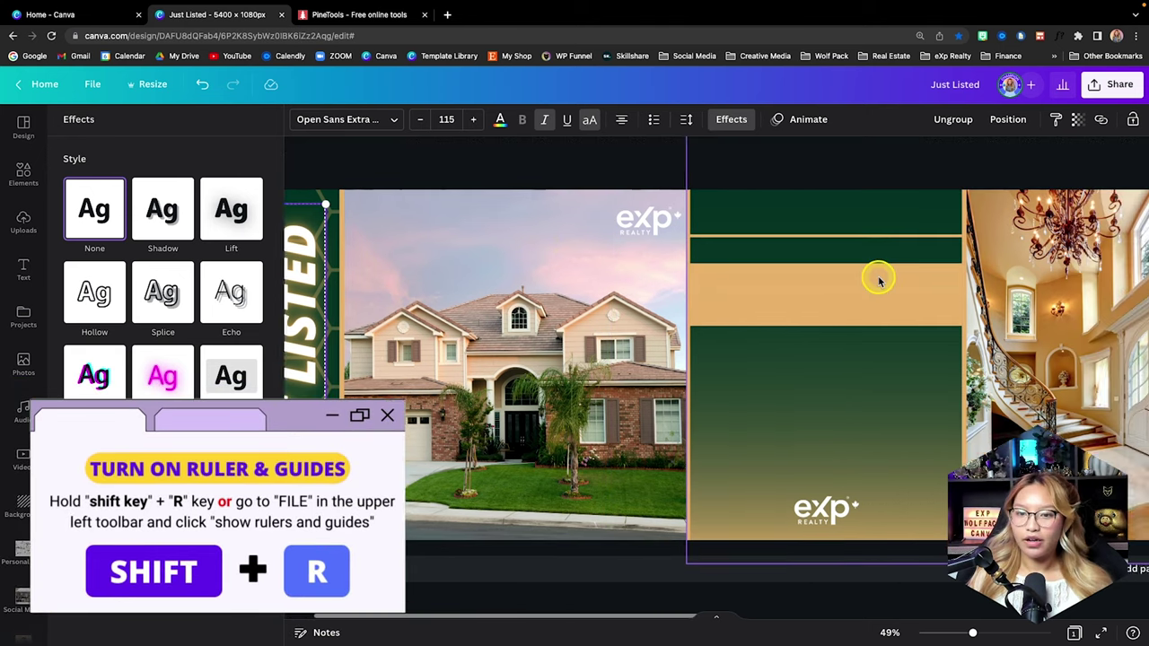
{"action": "scroll", "coordinate": [808, 314], "scroll_direction": "right", "scroll_amount": 2}
{"action": "scroll", "coordinate": [775, 377], "scroll_direction": "down", "scroll_amount": 3}
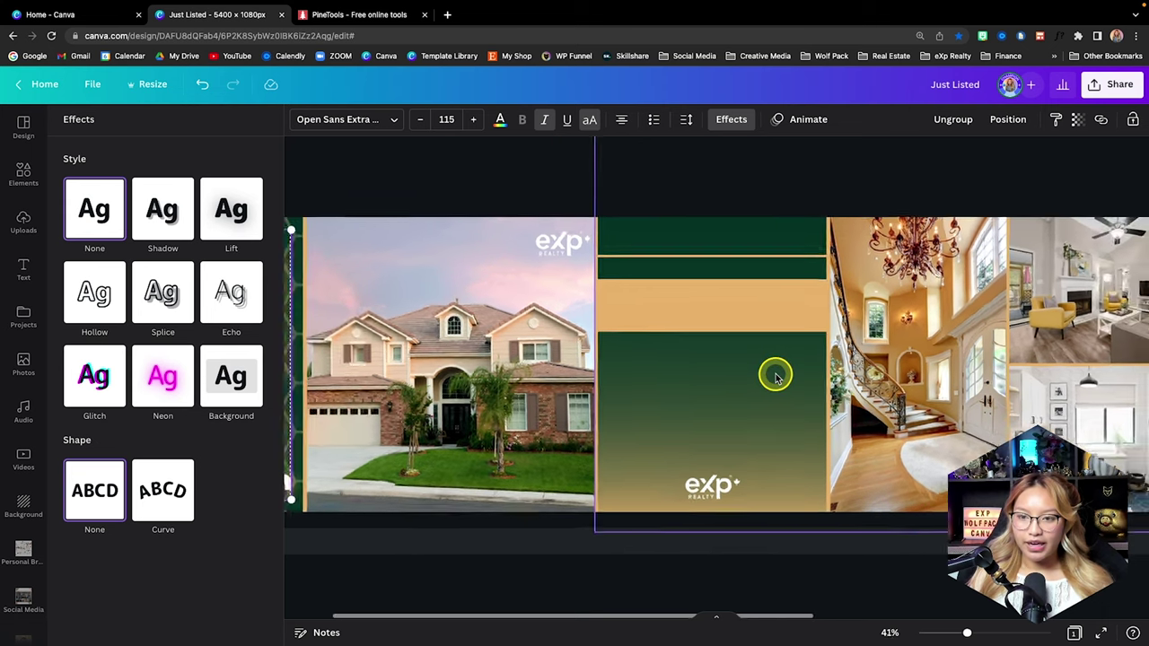
{"action": "scroll", "coordinate": [775, 376], "scroll_direction": "right", "scroll_amount": 6}
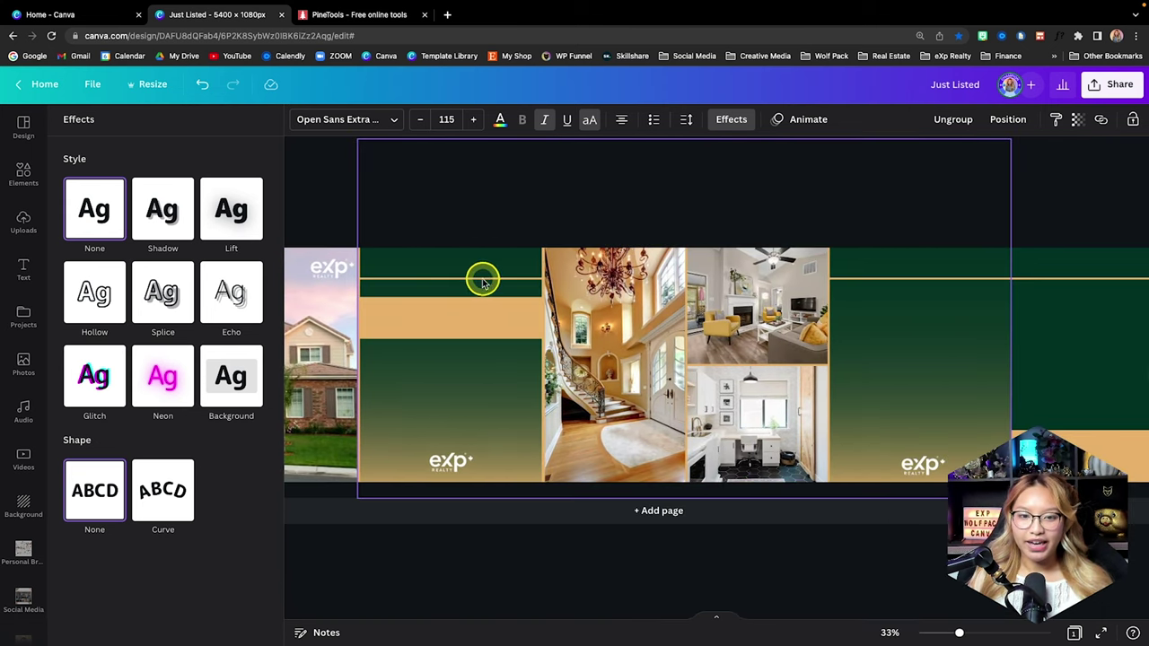
{"action": "scroll", "coordinate": [982, 285], "scroll_direction": "right", "scroll_amount": 3}
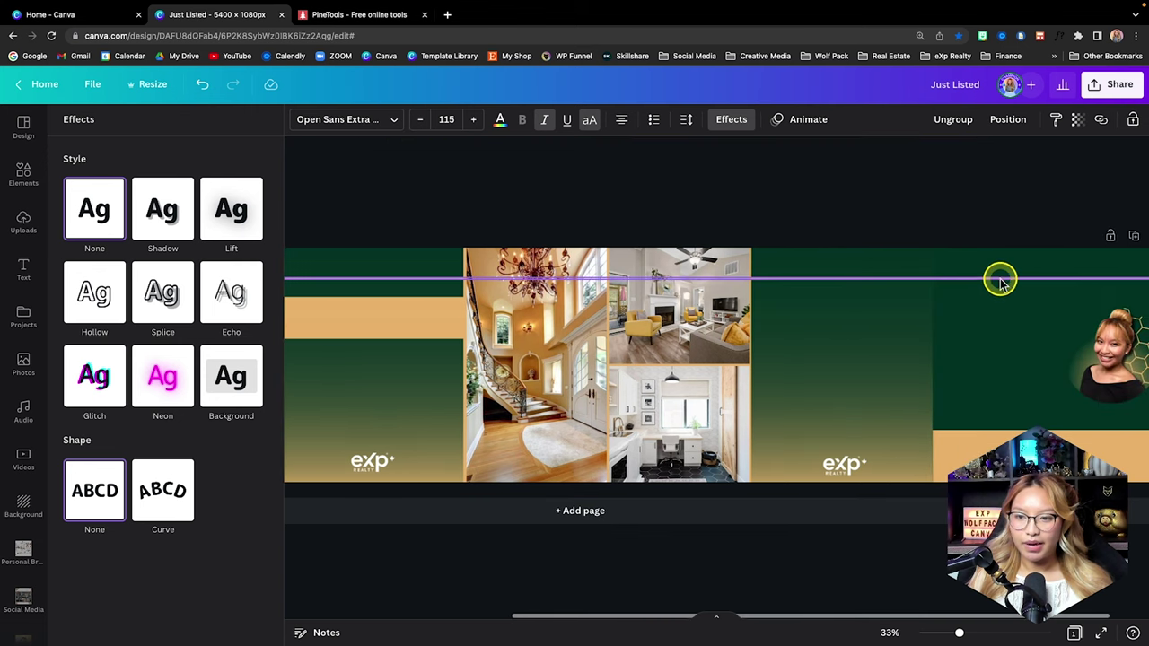
{"action": "scroll", "coordinate": [758, 292], "scroll_direction": "left", "scroll_amount": 4}
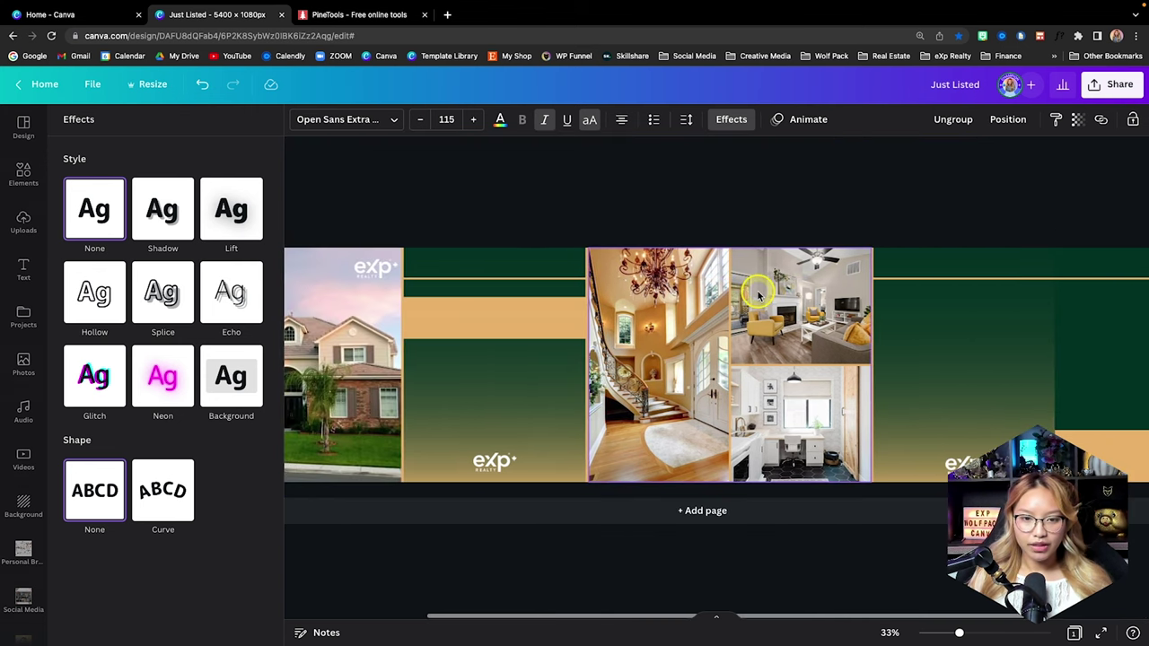
{"action": "scroll", "coordinate": [757, 293], "scroll_direction": "up", "scroll_amount": 5}
{"action": "scroll", "coordinate": [757, 292], "scroll_direction": "left", "scroll_amount": 1}
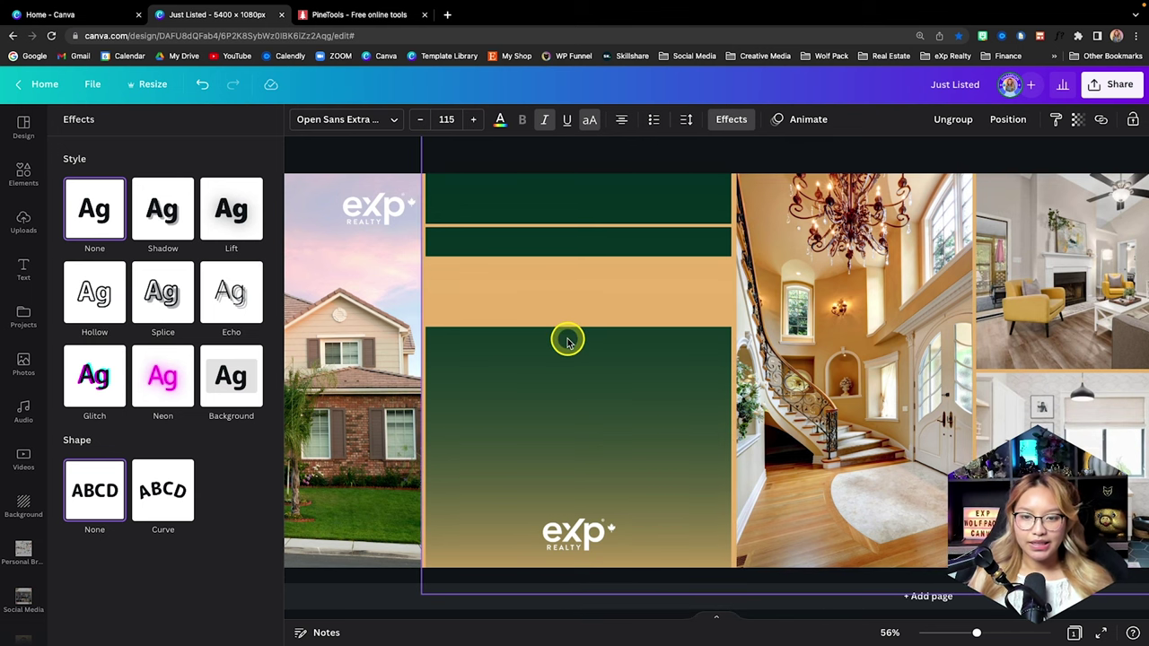
{"action": "scroll", "coordinate": [604, 381], "scroll_direction": "down", "scroll_amount": 5}
Add a new text box and place it in the green area above the thin tan line of the second panel
{"action": "key", "text": "Escape"}
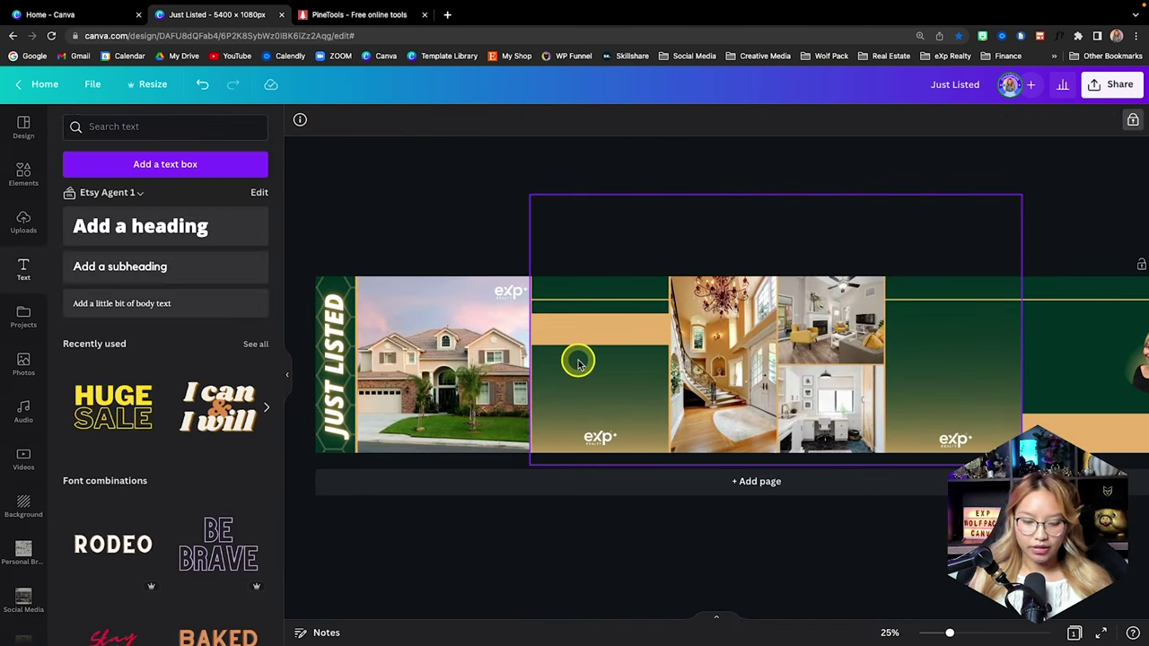
{"action": "key", "text": "t"}
{"action": "left_click_drag", "start_coordinate": [737, 393], "coordinate": [605, 323]}
{"action": "scroll", "coordinate": [605, 323], "scroll_direction": "up", "scroll_amount": 5}
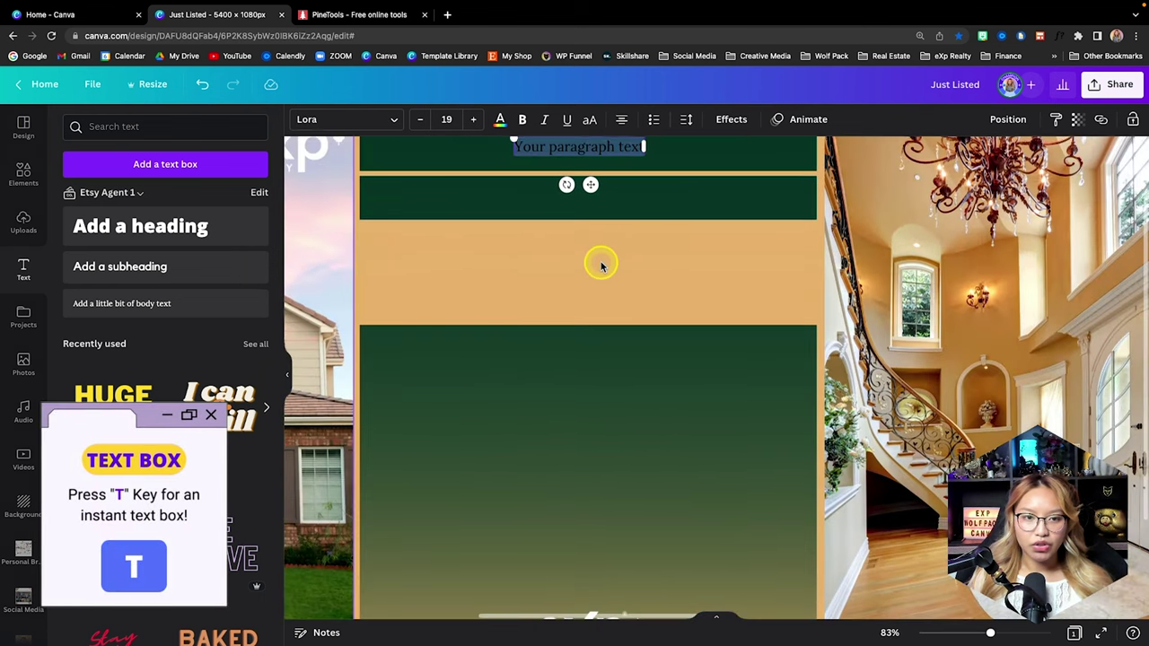
{"action": "scroll", "coordinate": [539, 234], "scroll_direction": "up", "scroll_amount": 2}
Set the new text's font to Open Sans and its color to the document's tan
{"action": "left_click", "coordinate": [341, 119]}
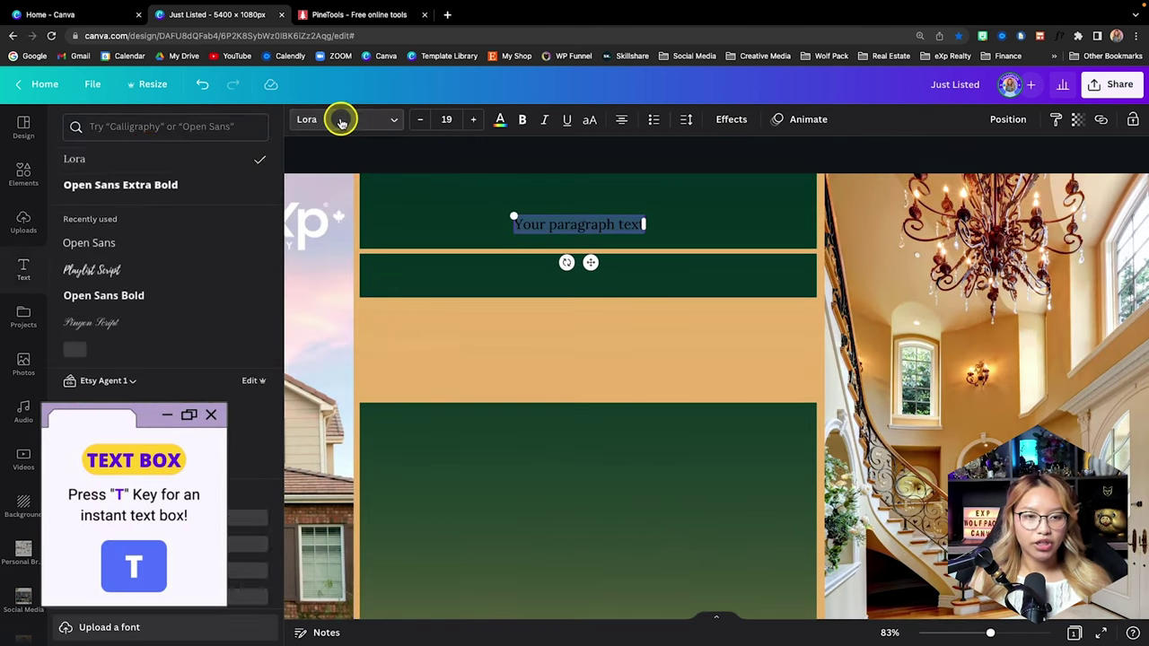
{"action": "left_click", "coordinate": [138, 241]}
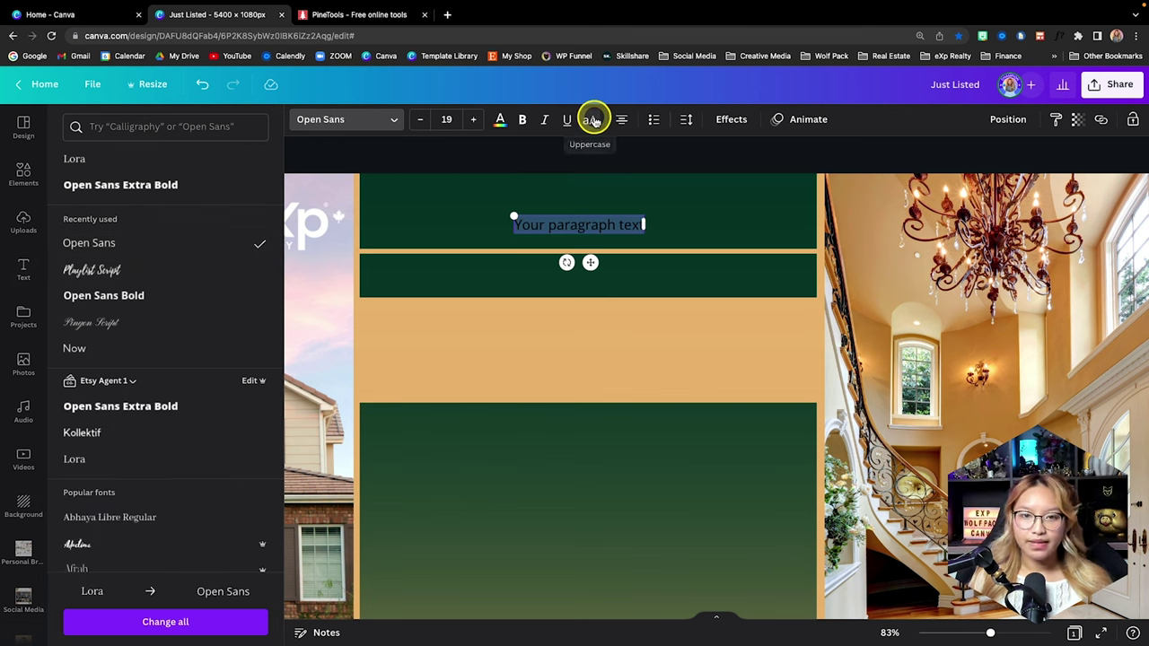
{"action": "left_click", "coordinate": [499, 120]}
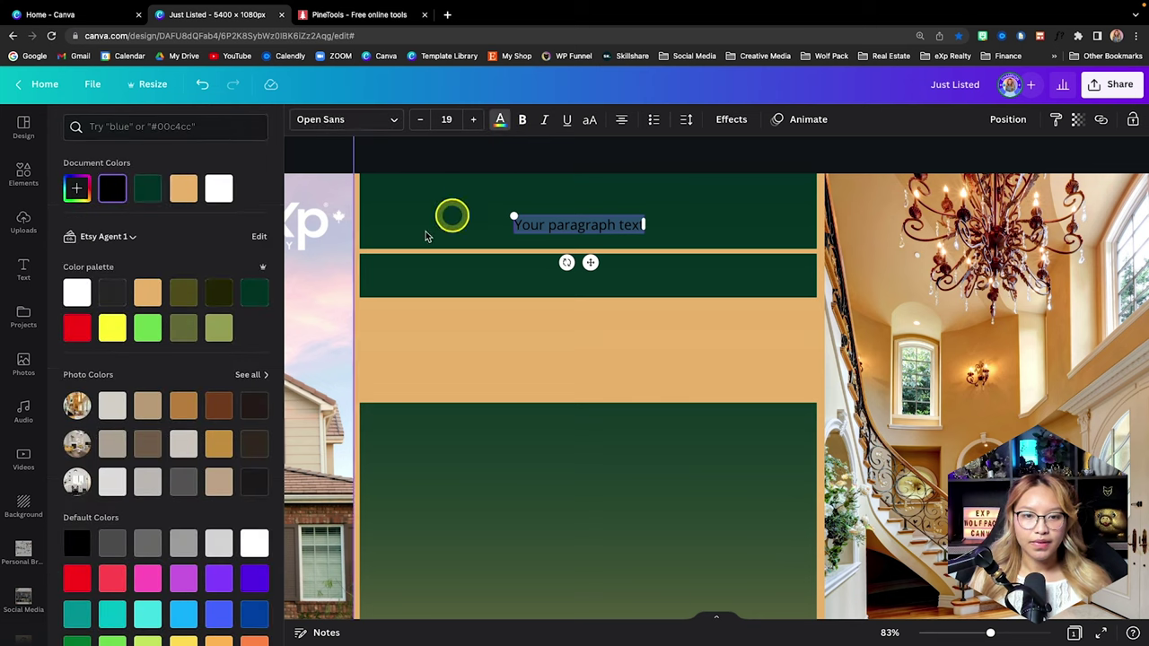
{"action": "left_click", "coordinate": [183, 191]}
{"action": "scroll", "coordinate": [692, 236], "scroll_direction": "up", "scroll_amount": 2}
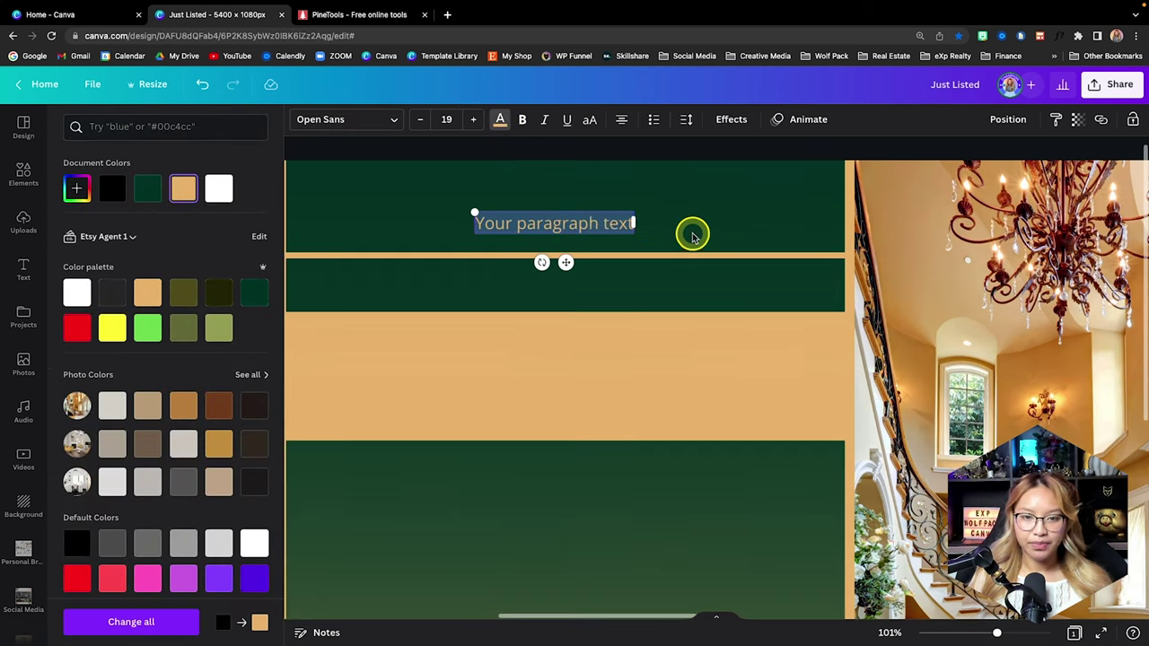
Increase the placeholder text's font size to 33
{"action": "left_click", "coordinate": [472, 124]}
{"action": "left_click", "coordinate": [472, 122]}
{"action": "left_click", "coordinate": [473, 122]}
{"action": "left_click", "coordinate": [474, 121]}
{"action": "left_click", "coordinate": [474, 121]}
{"action": "left_click", "coordinate": [474, 121]}
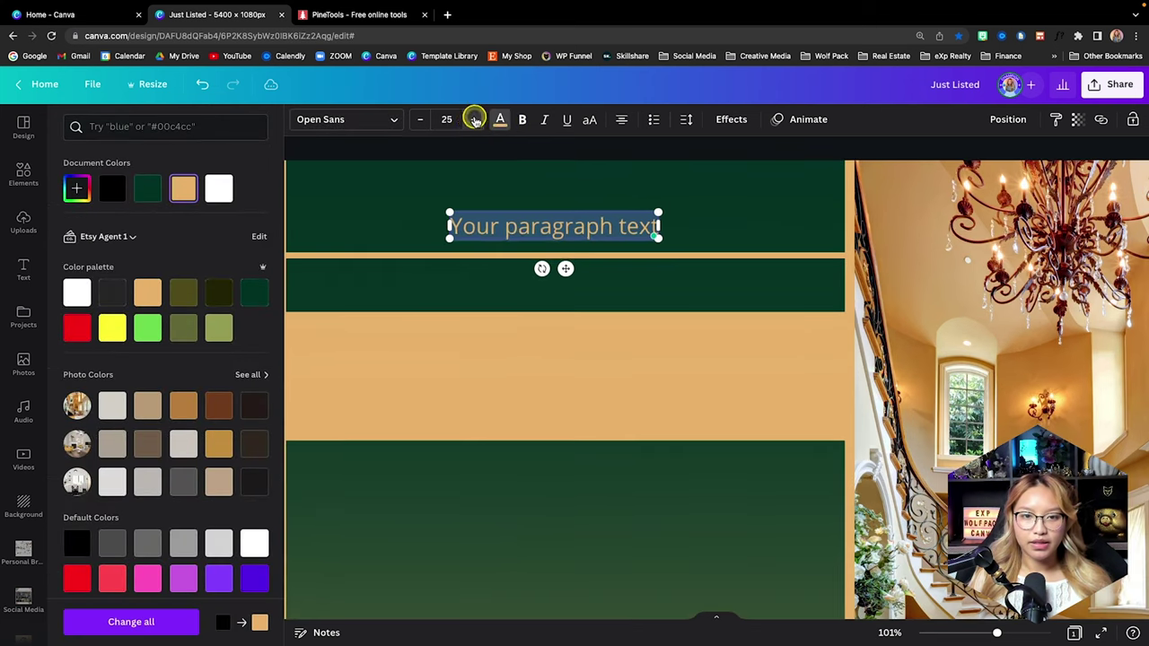
{"action": "left_click", "coordinate": [475, 120]}
{"action": "left_click", "coordinate": [475, 120]}
{"action": "left_click", "coordinate": [474, 120]}
{"action": "left_click", "coordinate": [475, 120]}
{"action": "left_click", "coordinate": [475, 121]}
{"action": "left_click", "coordinate": [475, 121]}
{"action": "left_click", "coordinate": [474, 120]}
{"action": "left_click", "coordinate": [474, 120]}
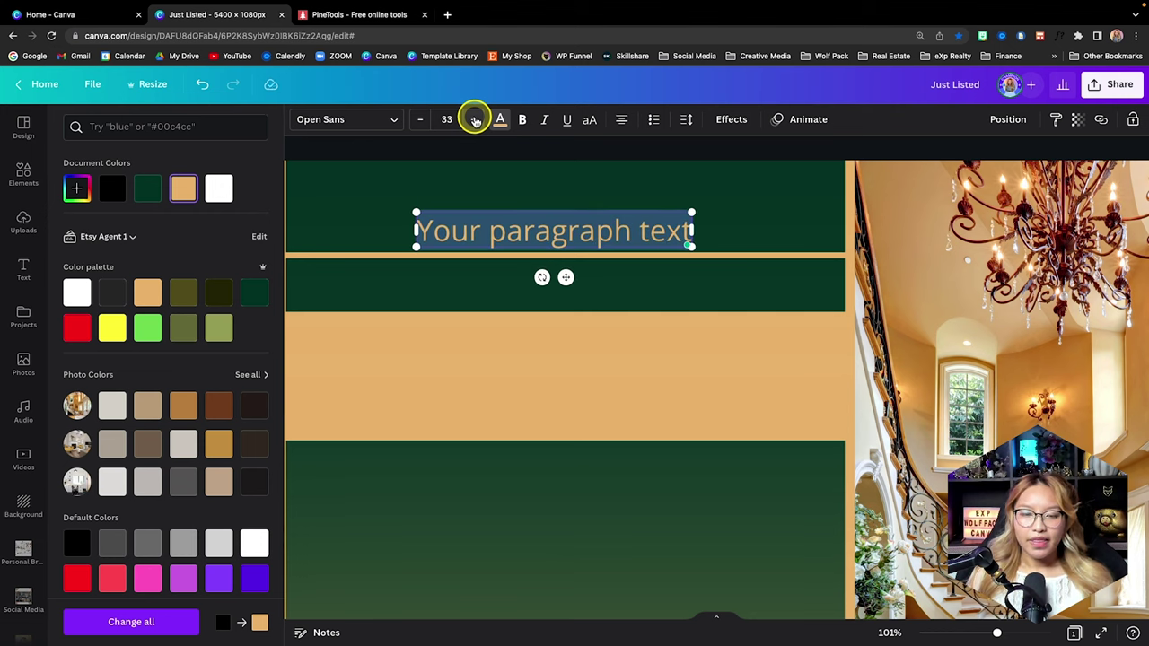
Apply the Background effect to the placeholder text and color the background in the brand palette's dark green
{"action": "left_click", "coordinate": [734, 121]}
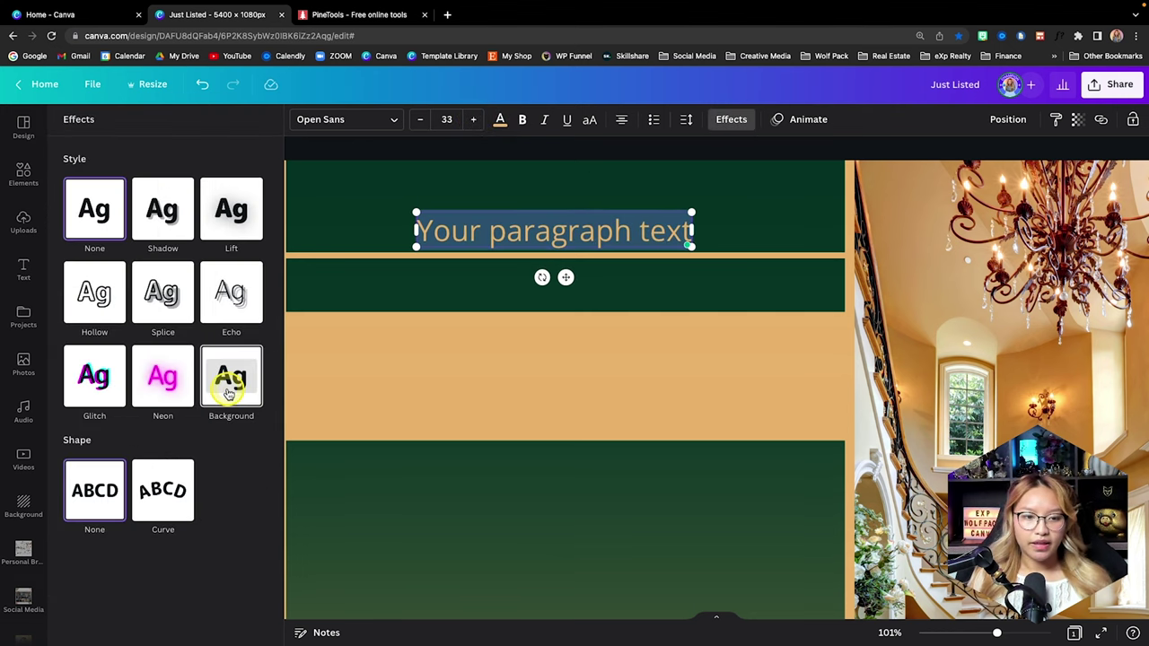
{"action": "left_click", "coordinate": [229, 391]}
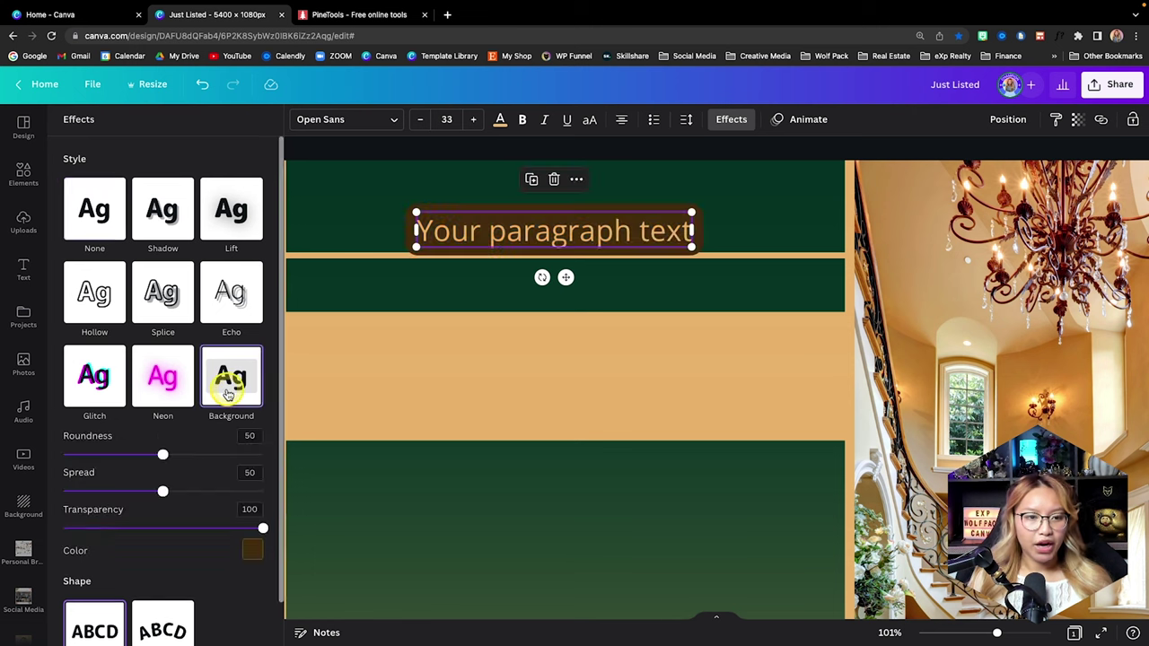
{"action": "left_click", "coordinate": [252, 560]}
{"action": "left_click", "coordinate": [236, 413]}
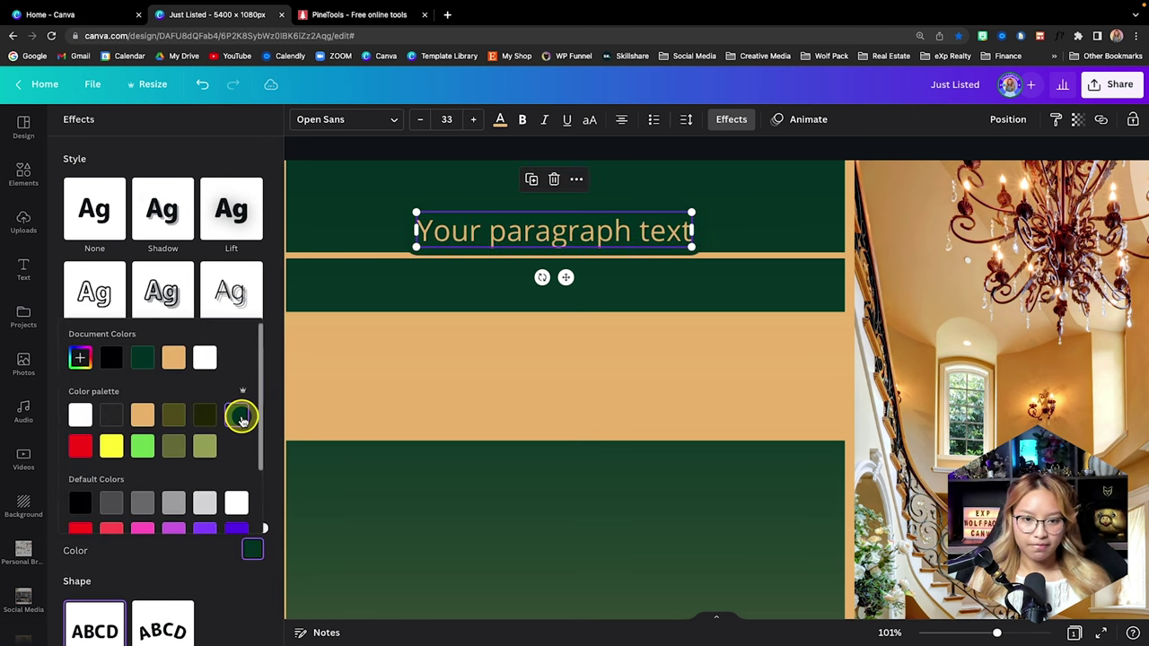
Move the placeholder text onto the thin tan line so its green background interrupts the line around the panel's center
{"action": "left_click_drag", "start_coordinate": [538, 213], "coordinate": [538, 246]}
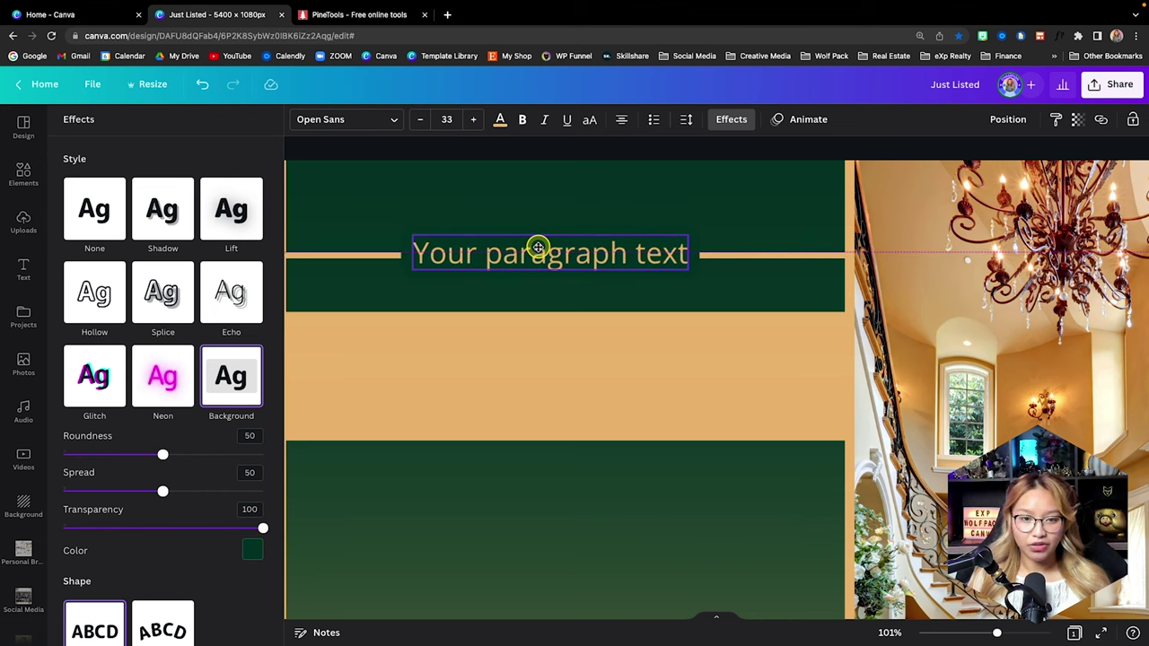
{"action": "left_click", "coordinate": [382, 311]}
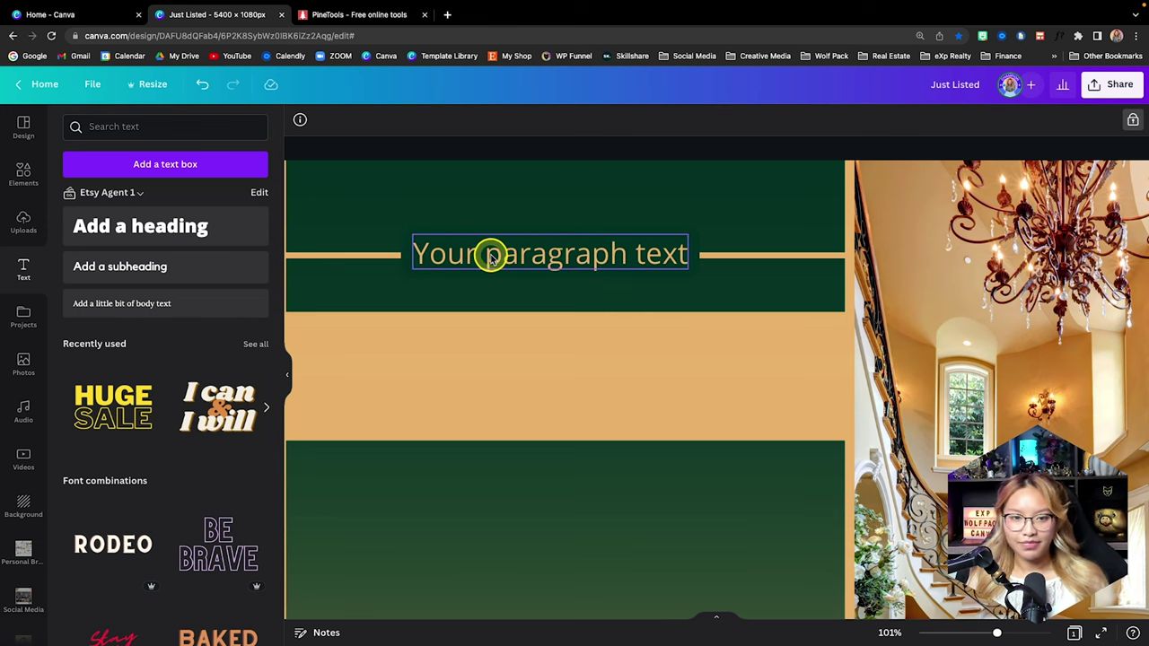
{"action": "left_click_drag", "start_coordinate": [496, 258], "coordinate": [505, 256]}
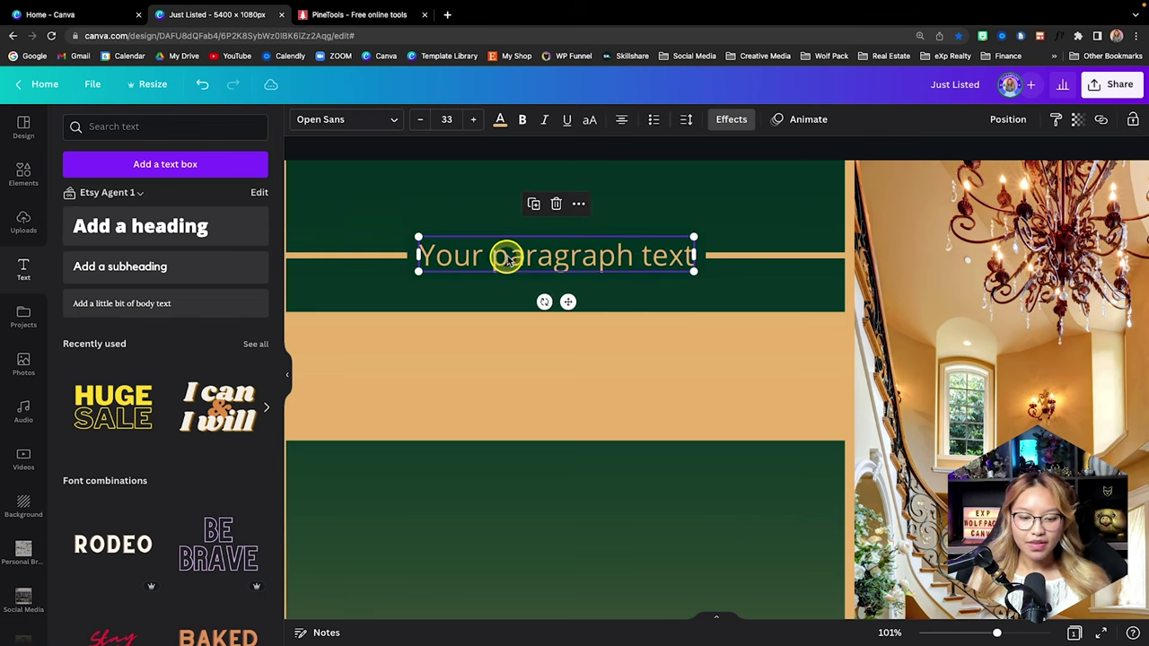
{"action": "double_click", "coordinate": [512, 258]}
{"action": "left_click", "coordinate": [542, 261]}
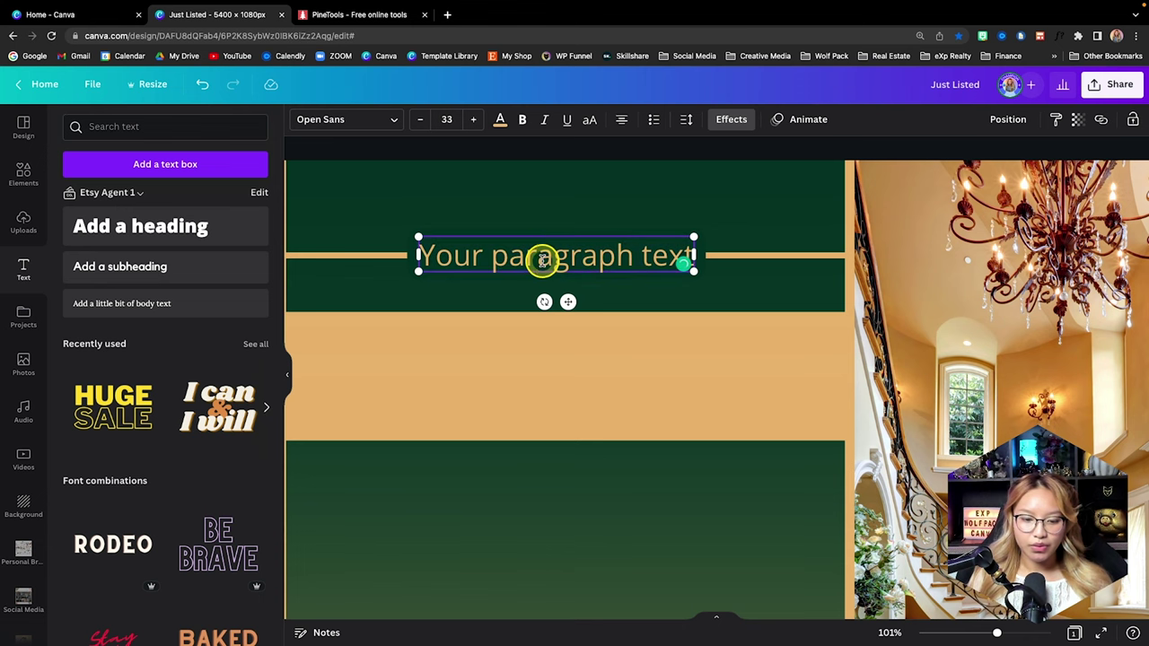
{"action": "double_click", "coordinate": [542, 258]}
{"action": "left_click", "coordinate": [592, 192]}
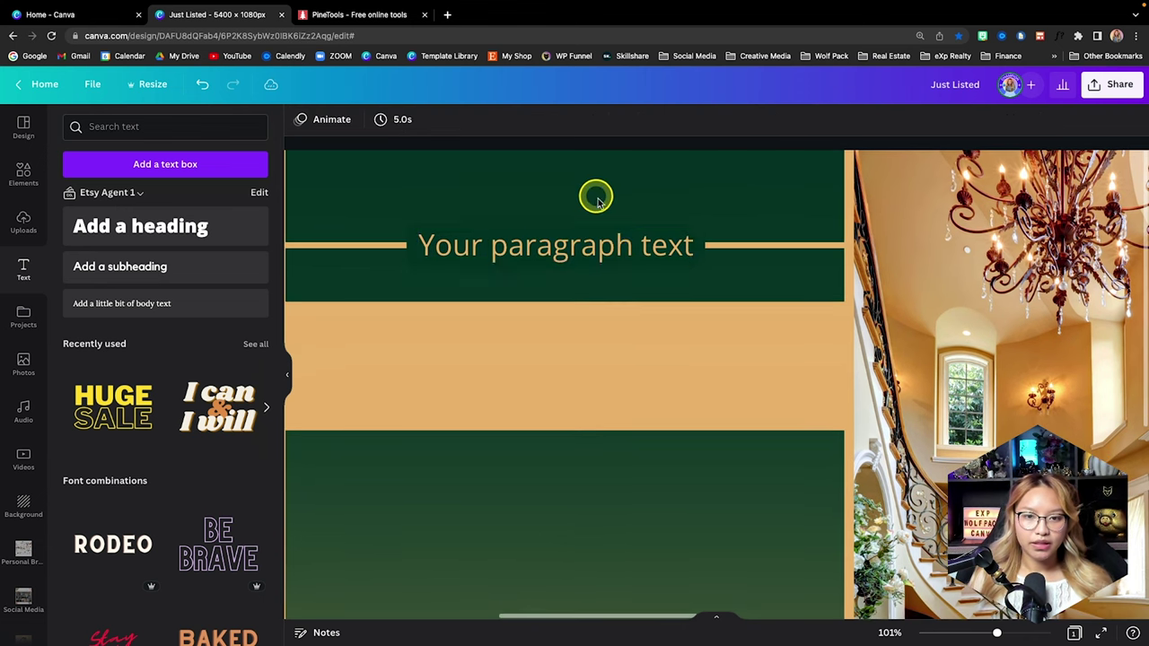
Italicize the text on the tan line and replace its wording with "Welcome Home"
{"action": "left_click", "coordinate": [584, 246]}
{"action": "left_click", "coordinate": [544, 120]}
{"action": "double_click", "coordinate": [489, 239]}
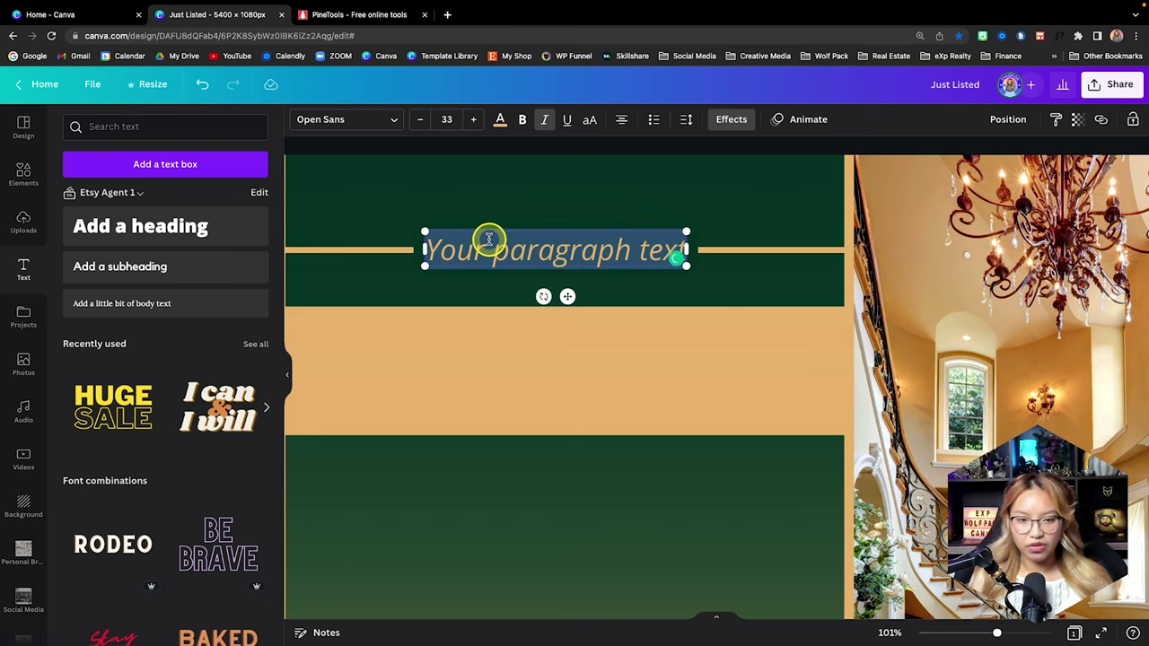
{"action": "type", "text": "Welcome Home"}
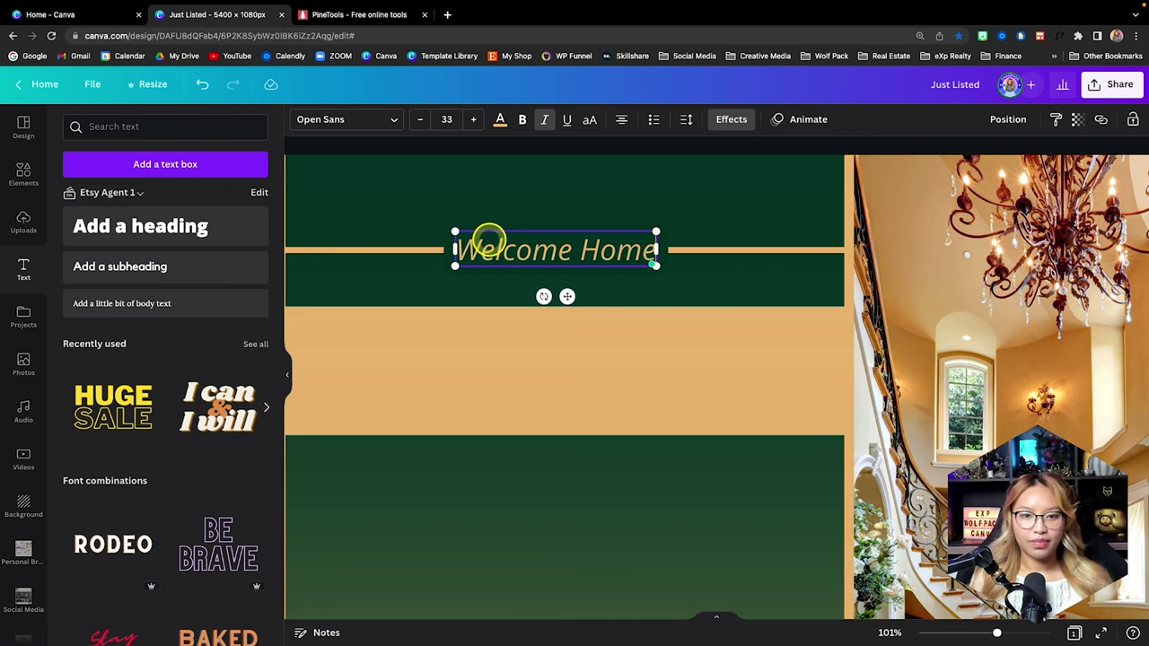
{"action": "left_click", "coordinate": [673, 194]}
Change the font of the "Welcome Home" text to Open Sans Light
{"action": "scroll", "coordinate": [674, 194], "scroll_direction": "down", "scroll_amount": 5}
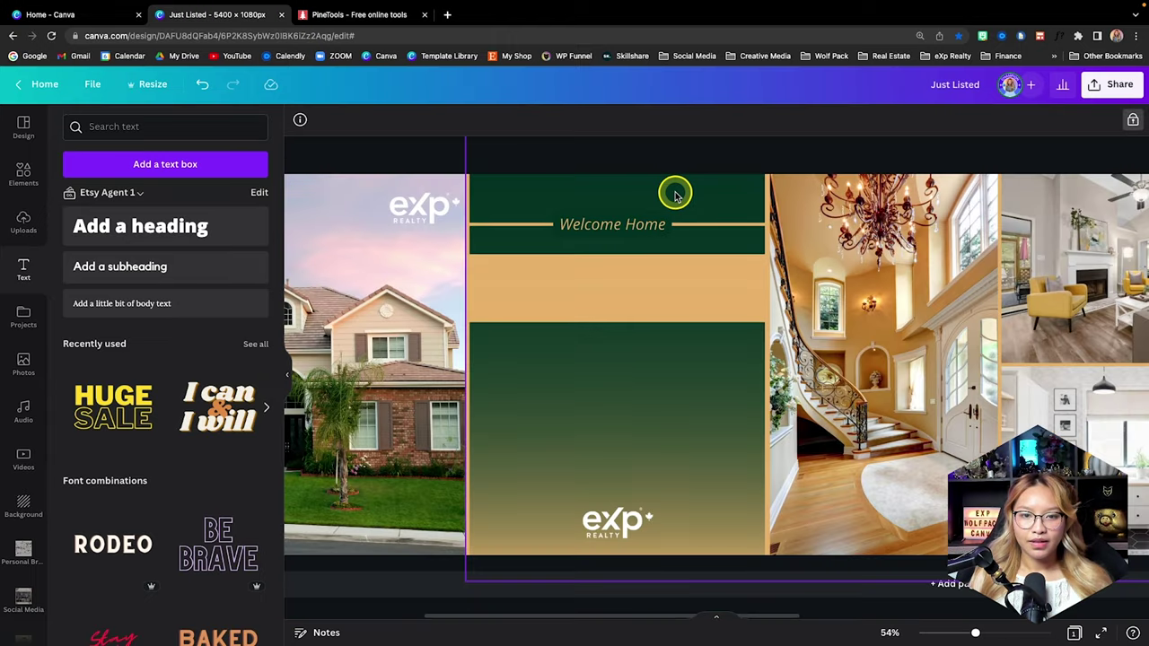
{"action": "scroll", "coordinate": [777, 295], "scroll_direction": "down", "scroll_amount": 3}
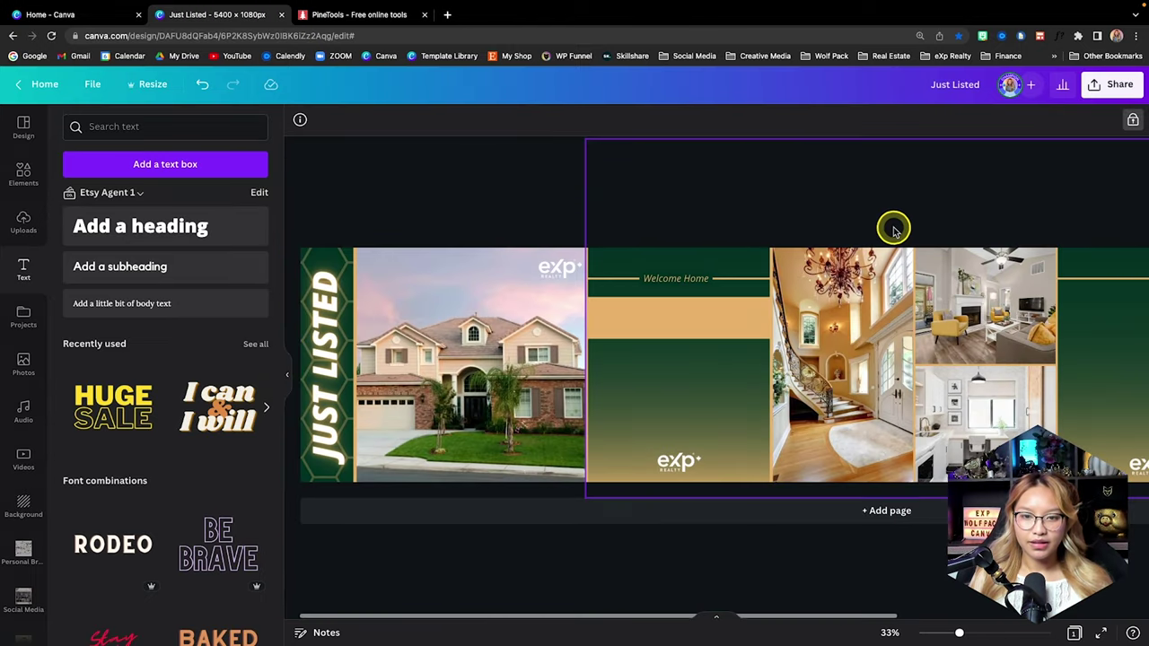
{"action": "left_click", "coordinate": [736, 223]}
{"action": "scroll", "coordinate": [735, 222], "scroll_direction": "down", "scroll_amount": 3}
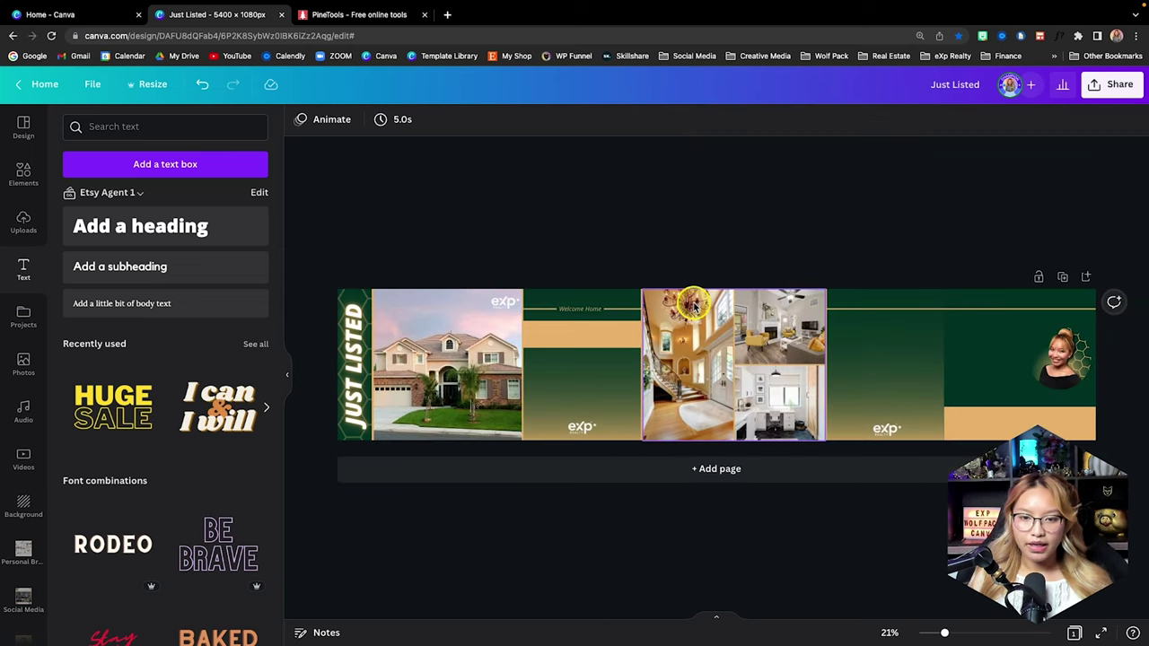
{"action": "scroll", "coordinate": [693, 305], "scroll_direction": "up", "scroll_amount": 4}
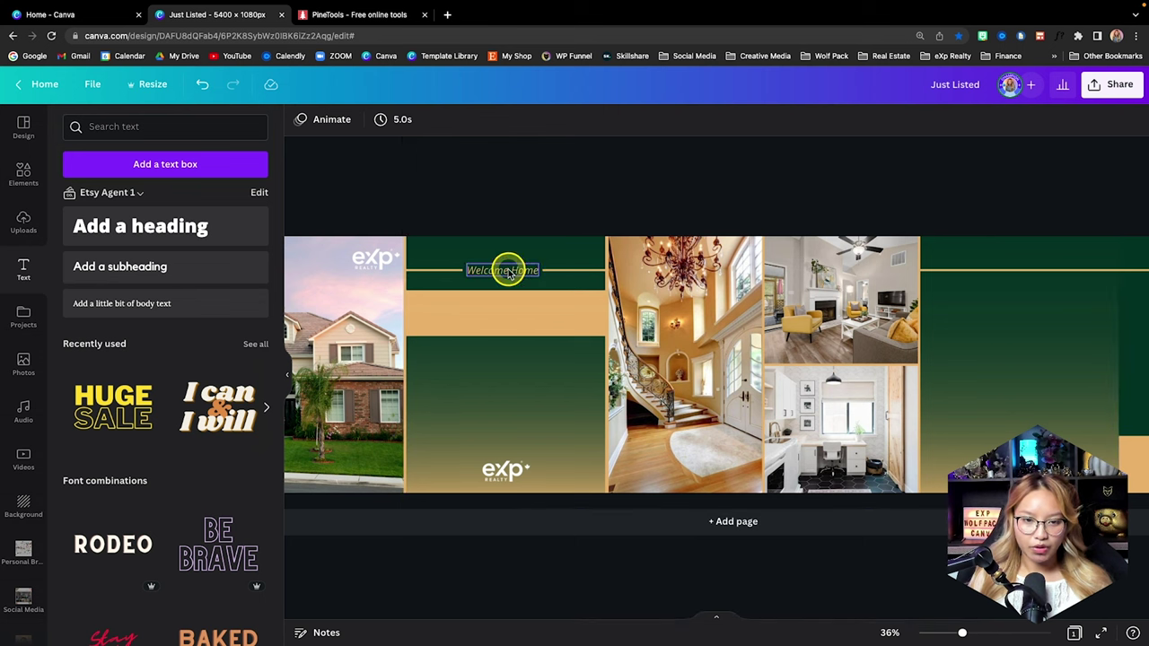
{"action": "left_click", "coordinate": [508, 272]}
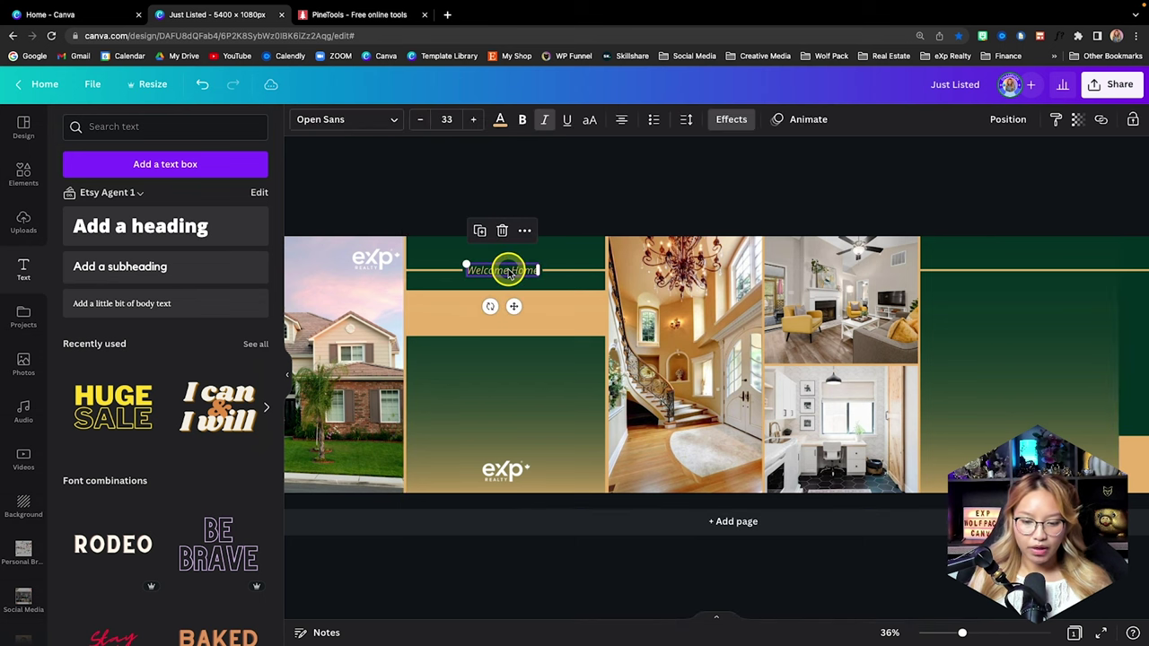
{"action": "left_click", "coordinate": [341, 124]}
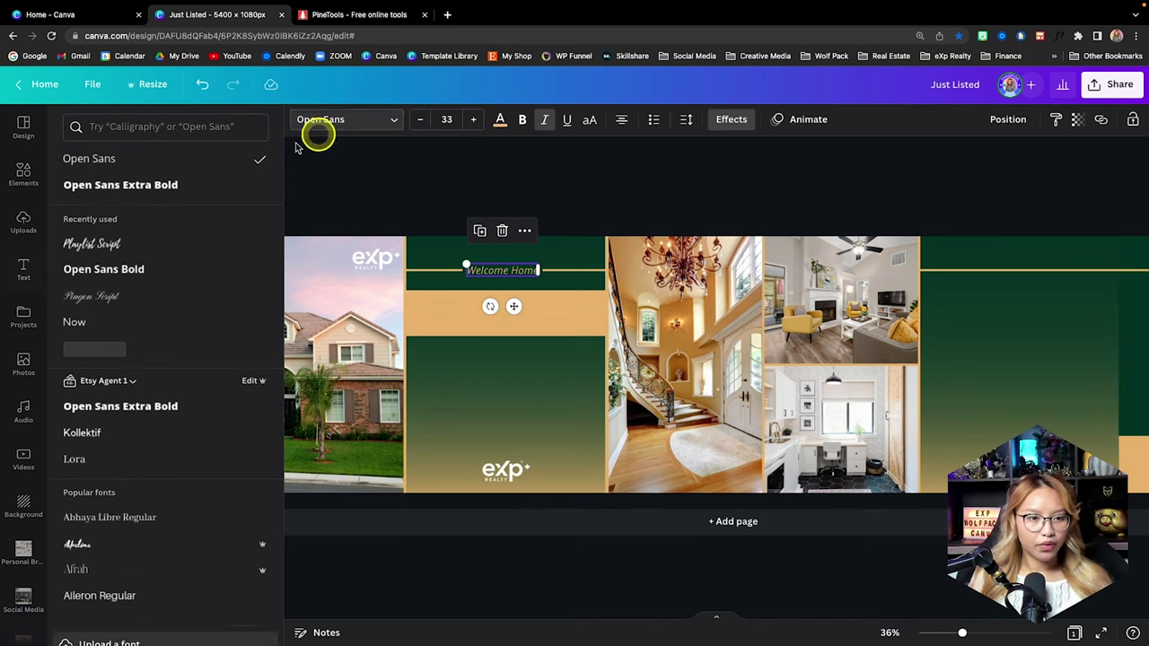
{"action": "left_click", "coordinate": [138, 128]}
{"action": "type", "text": "open sans"}
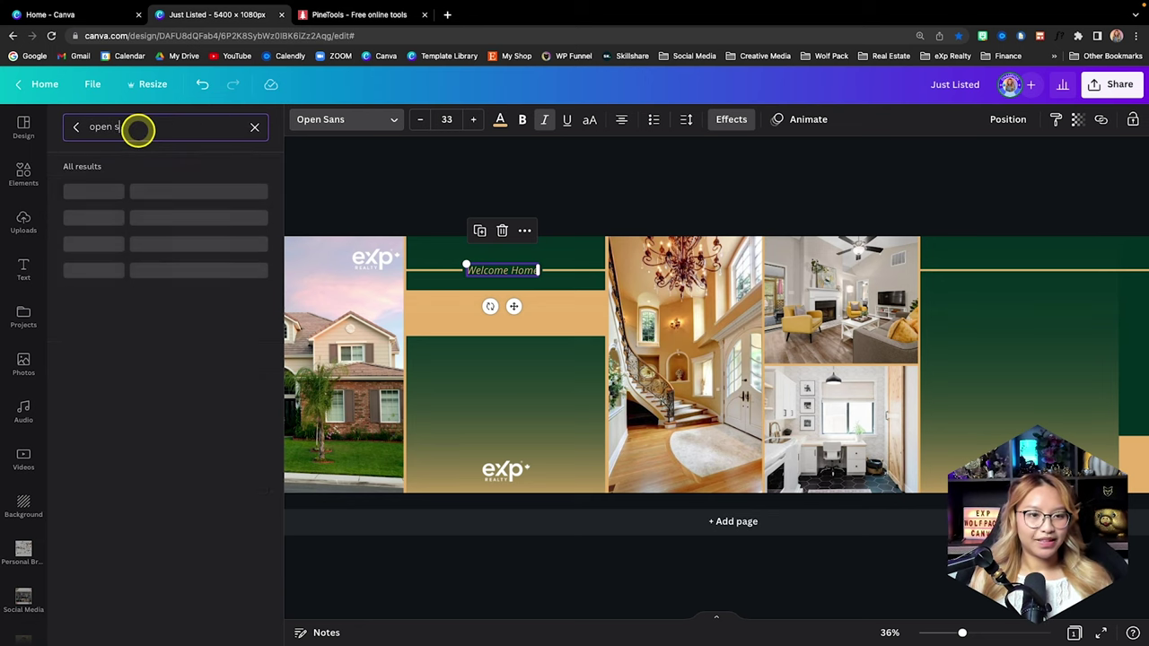
{"action": "type", "text": " light"}
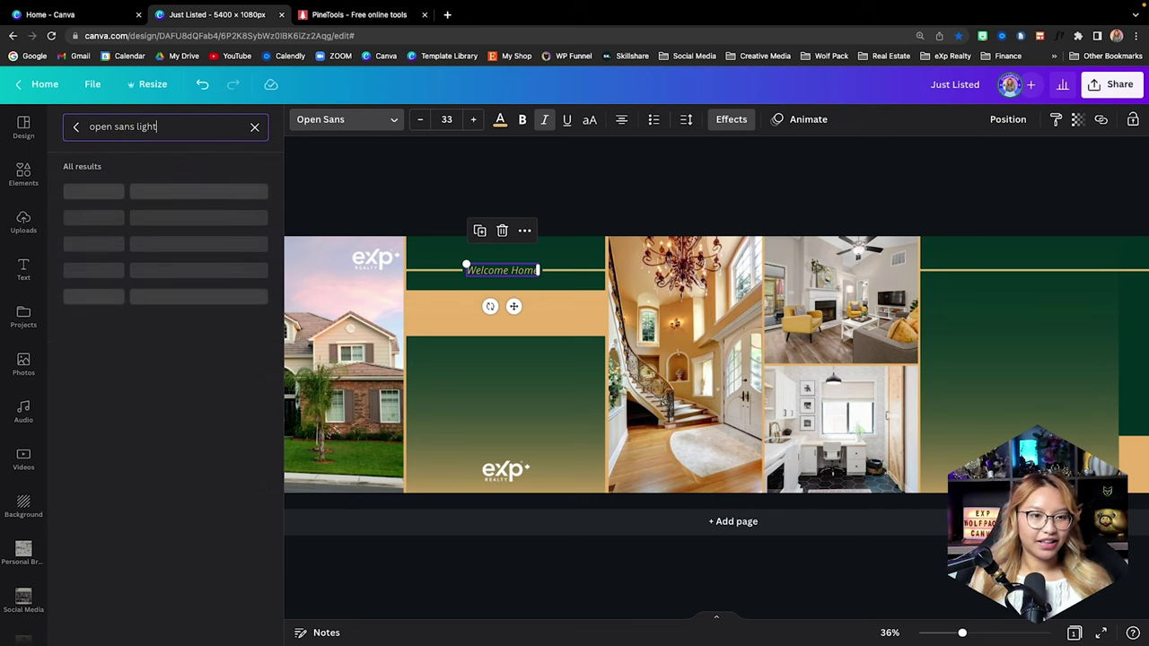
{"action": "left_click", "coordinate": [149, 187]}
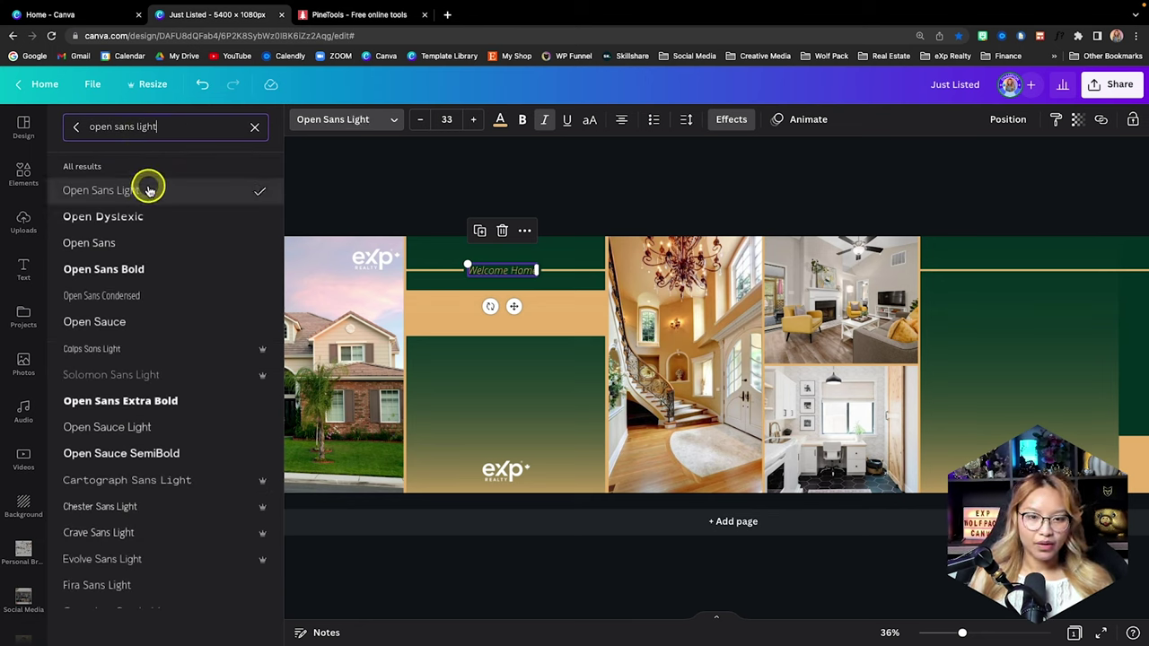
{"action": "left_click", "coordinate": [624, 199]}
Duplicate the "Welcome Home" text onto the thin tan line in the fourth panel and again in the fifth panel
{"action": "scroll", "coordinate": [928, 315], "scroll_direction": "right", "scroll_amount": 2}
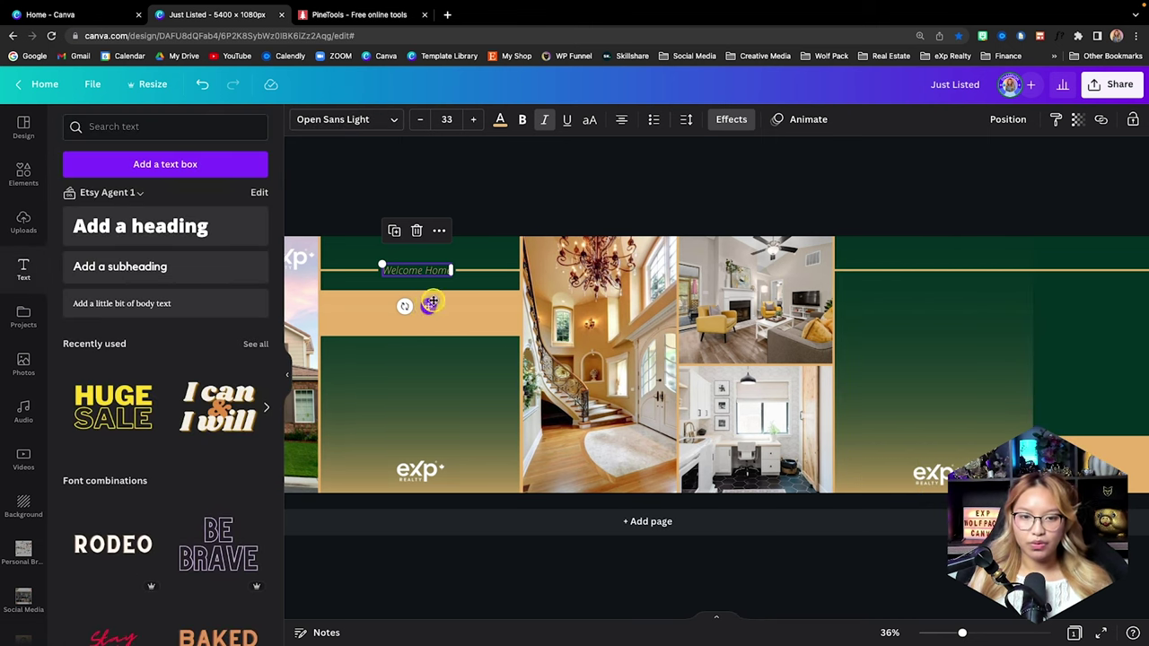
{"action": "left_click_drag", "start_coordinate": [431, 303], "coordinate": [946, 303]}
{"action": "scroll", "coordinate": [955, 323], "scroll_direction": "right", "scroll_amount": 4}
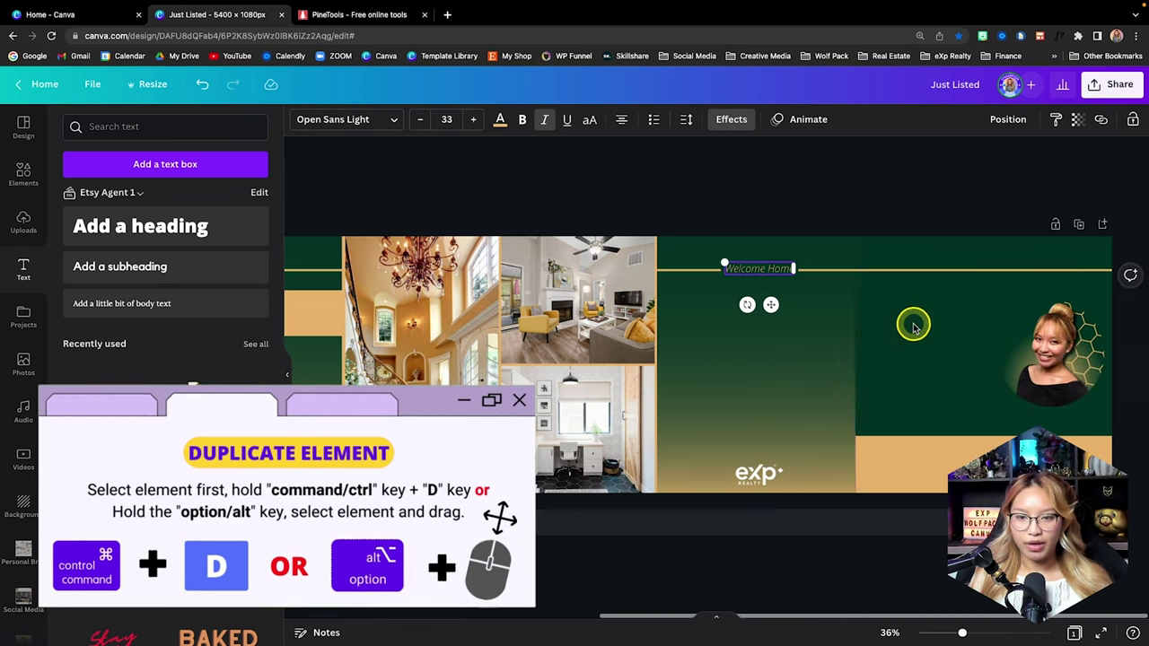
{"action": "left_click_drag", "start_coordinate": [770, 306], "coordinate": [927, 305]}
{"action": "scroll", "coordinate": [769, 278], "scroll_direction": "left", "scroll_amount": 6}
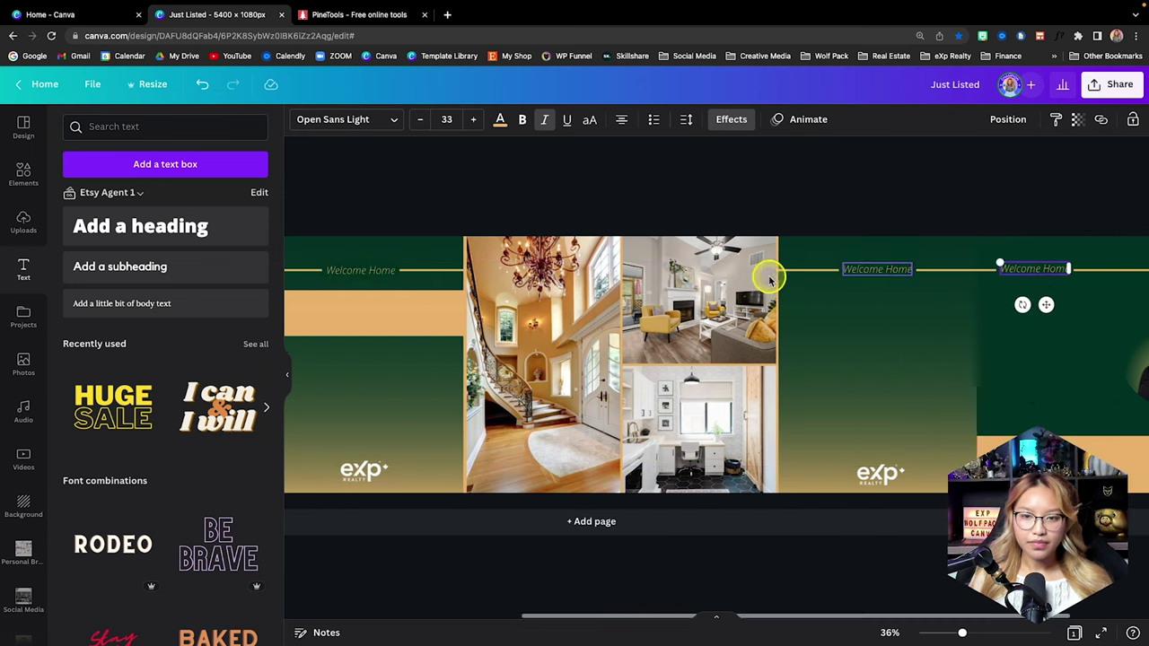
Replace the wording of the fourth panel's "Welcome Home" copy with "Feautures"
{"action": "scroll", "coordinate": [882, 264], "scroll_direction": "right", "scroll_amount": 5}
{"action": "scroll", "coordinate": [867, 266], "scroll_direction": "up", "scroll_amount": 5}
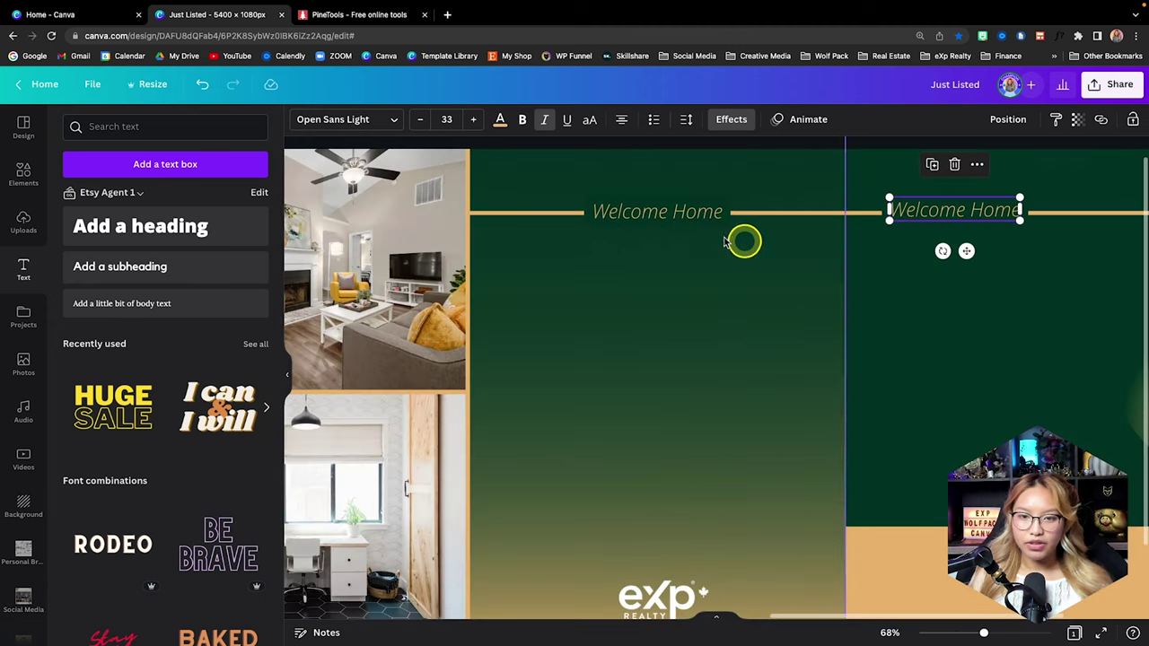
{"action": "double_click", "coordinate": [646, 211]}
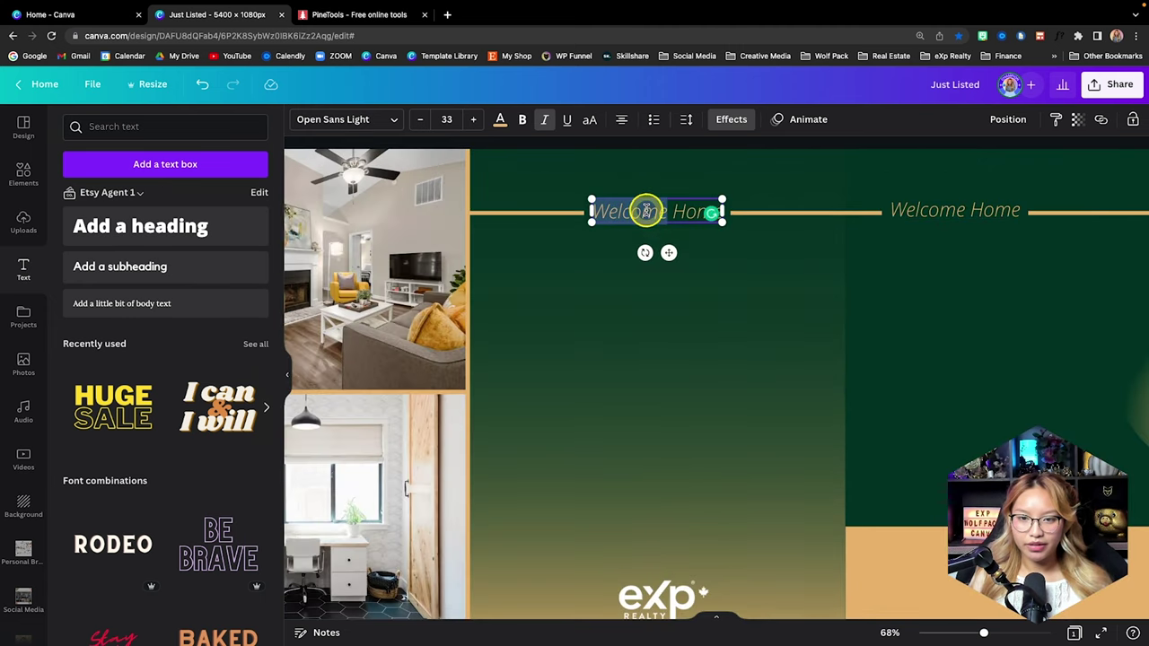
{"action": "triple_click", "coordinate": [646, 211]}
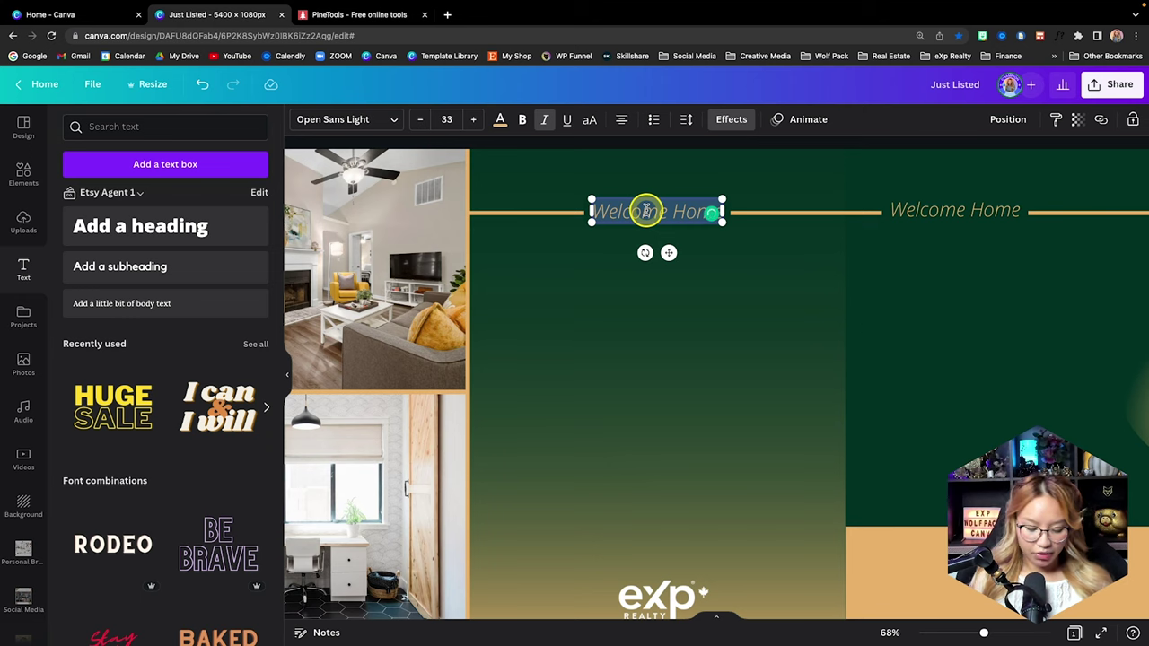
{"action": "type", "text": "Feautures"}
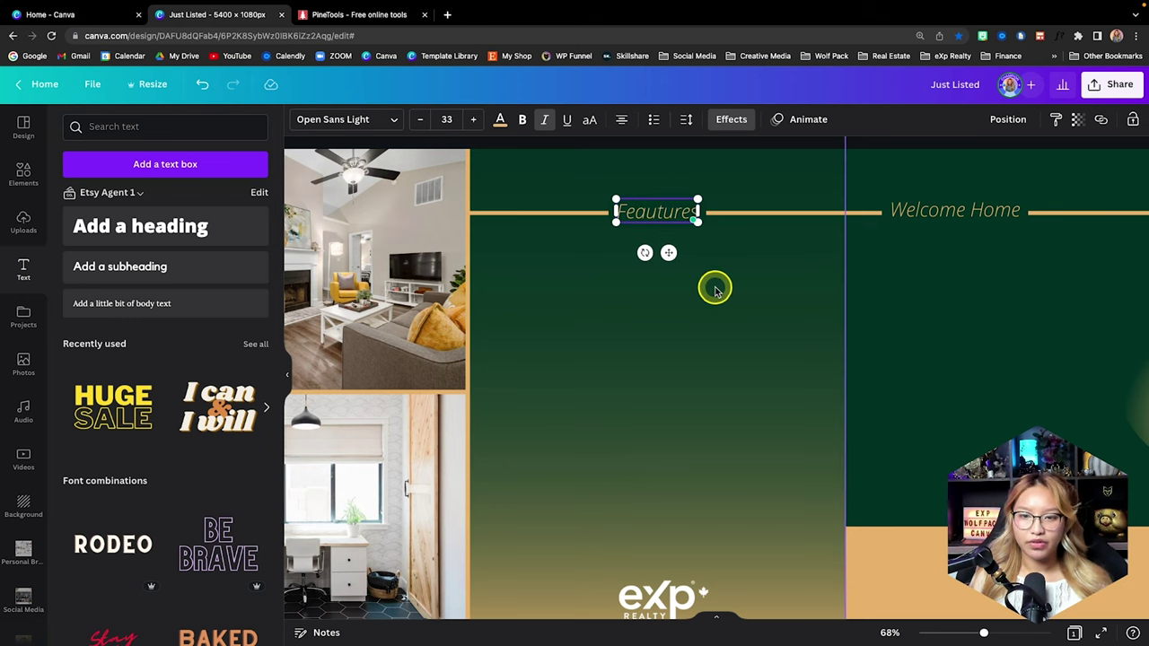
Replace the wording of the fifth panel's "Welcome Home" copy with "Book a Showing"
{"action": "scroll", "coordinate": [1025, 299], "scroll_direction": "up", "scroll_amount": 1}
{"action": "scroll", "coordinate": [996, 288], "scroll_direction": "right", "scroll_amount": 2}
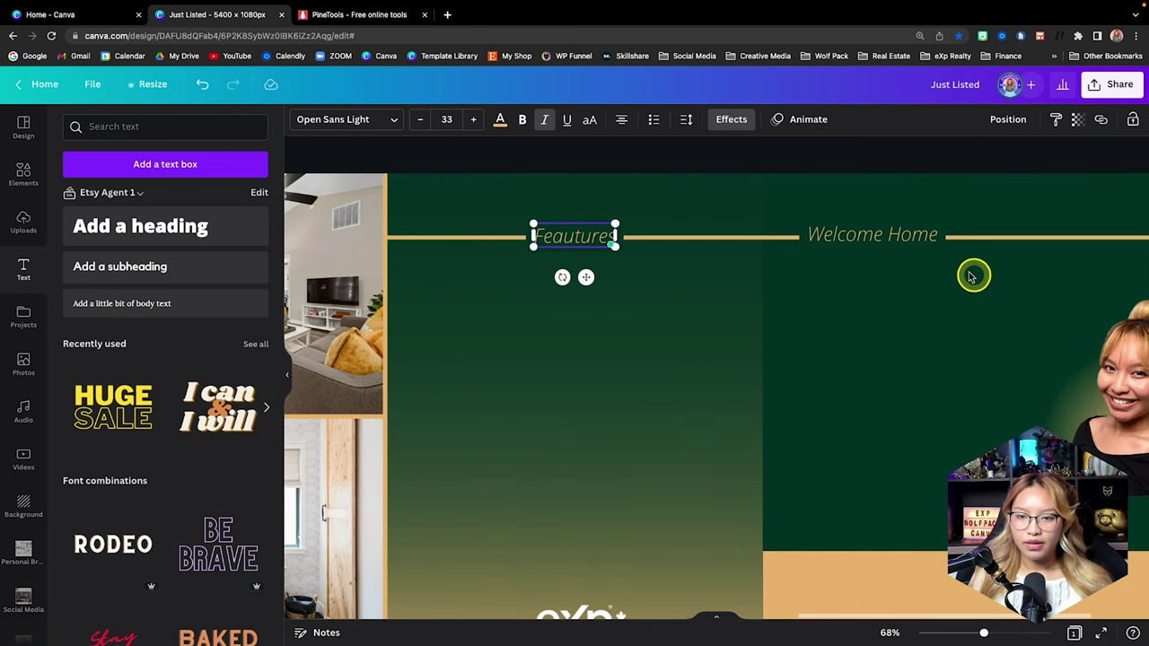
{"action": "left_click", "coordinate": [891, 235]}
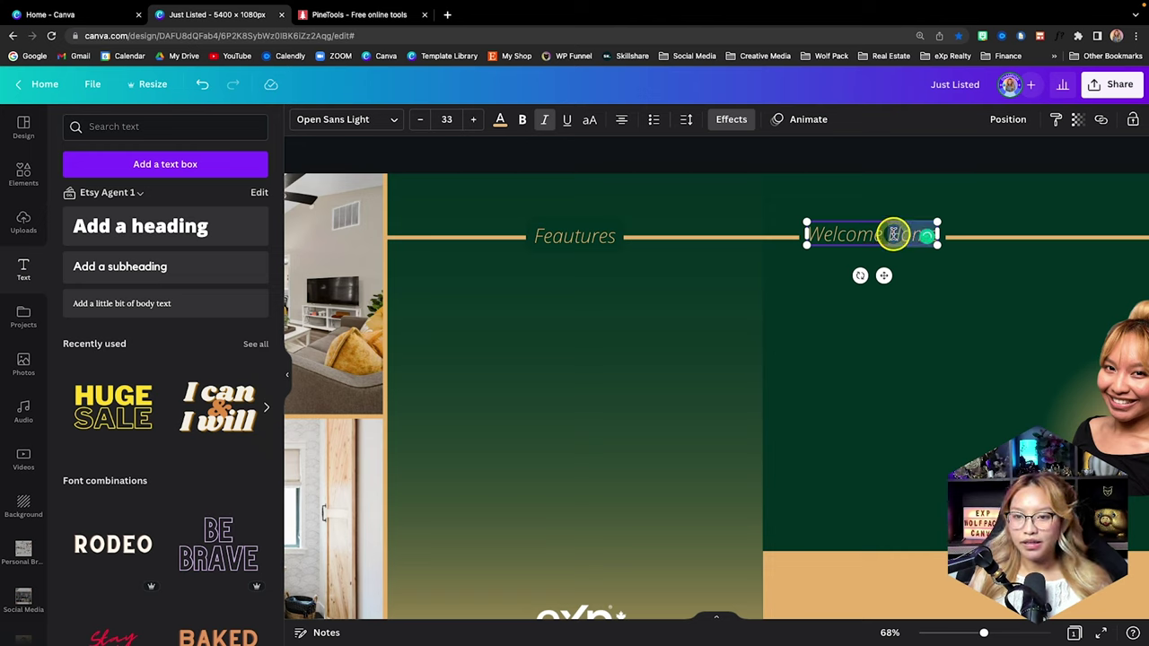
{"action": "left_click_drag", "start_coordinate": [836, 235], "coordinate": [820, 235]}
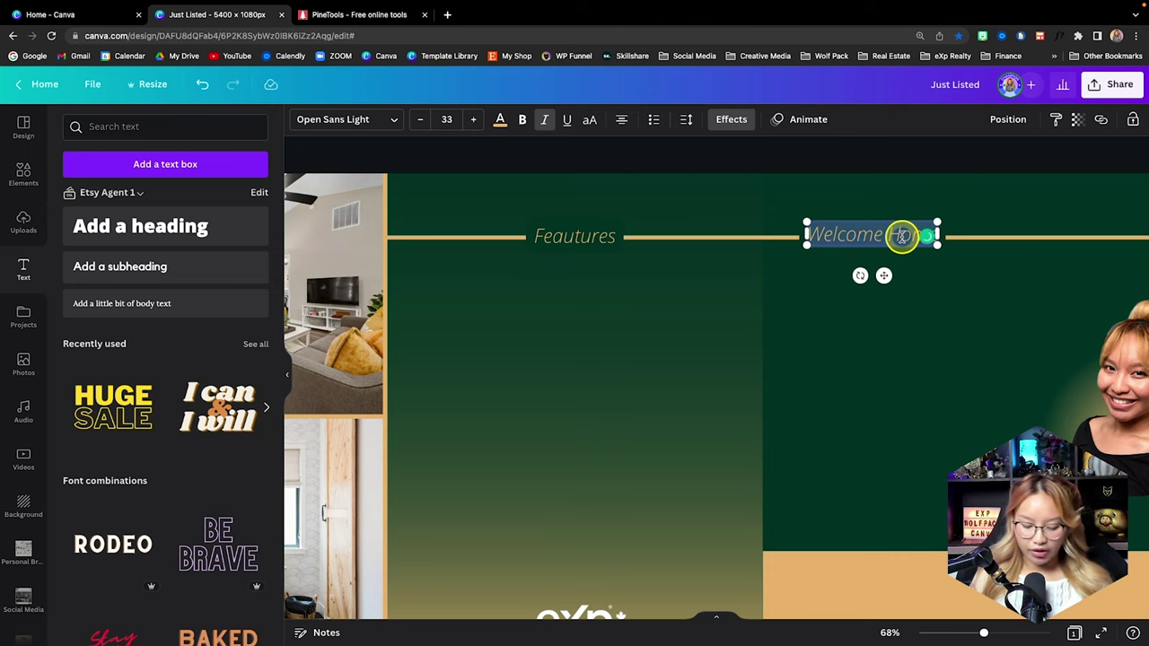
{"action": "key", "text": "BackSpace"}
{"action": "type", "text": "Book a Showing"}
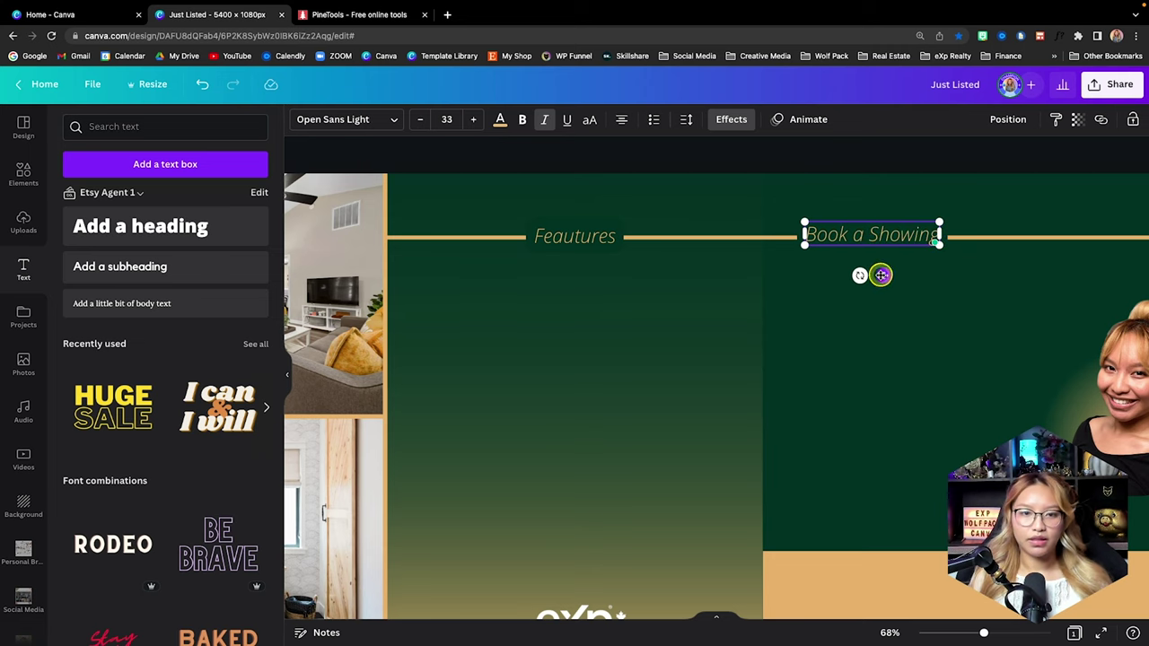
Increase the "Book a Showing" text's font size to 49 and shift it along the tan line, away from the fourth panel's edge
{"action": "left_click", "coordinate": [473, 120]}
{"action": "left_click", "coordinate": [473, 119]}
{"action": "left_click", "coordinate": [473, 120]}
{"action": "left_click", "coordinate": [473, 120]}
{"action": "left_click", "coordinate": [473, 120]}
{"action": "left_click", "coordinate": [473, 120]}
{"action": "left_click", "coordinate": [473, 120]}
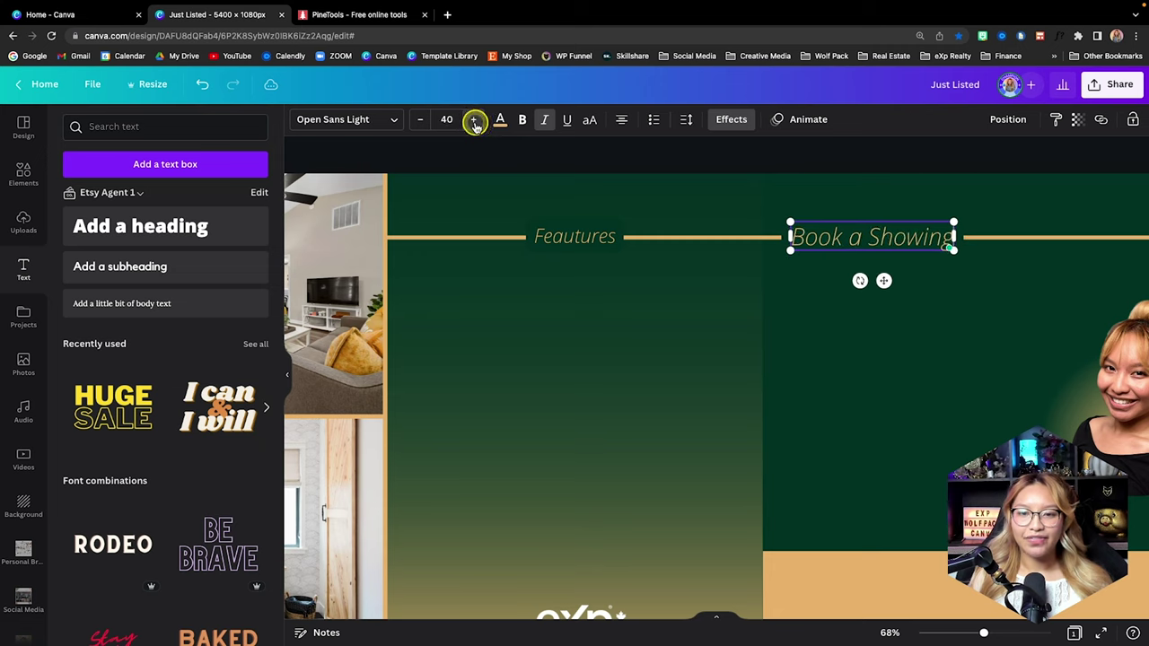
{"action": "left_click", "coordinate": [472, 120]}
{"action": "left_click", "coordinate": [472, 119]}
{"action": "left_click", "coordinate": [472, 119]}
{"action": "left_click", "coordinate": [473, 120]}
{"action": "left_click", "coordinate": [473, 119]}
{"action": "left_click", "coordinate": [473, 120]}
{"action": "left_click", "coordinate": [472, 120]}
{"action": "left_click", "coordinate": [472, 120]}
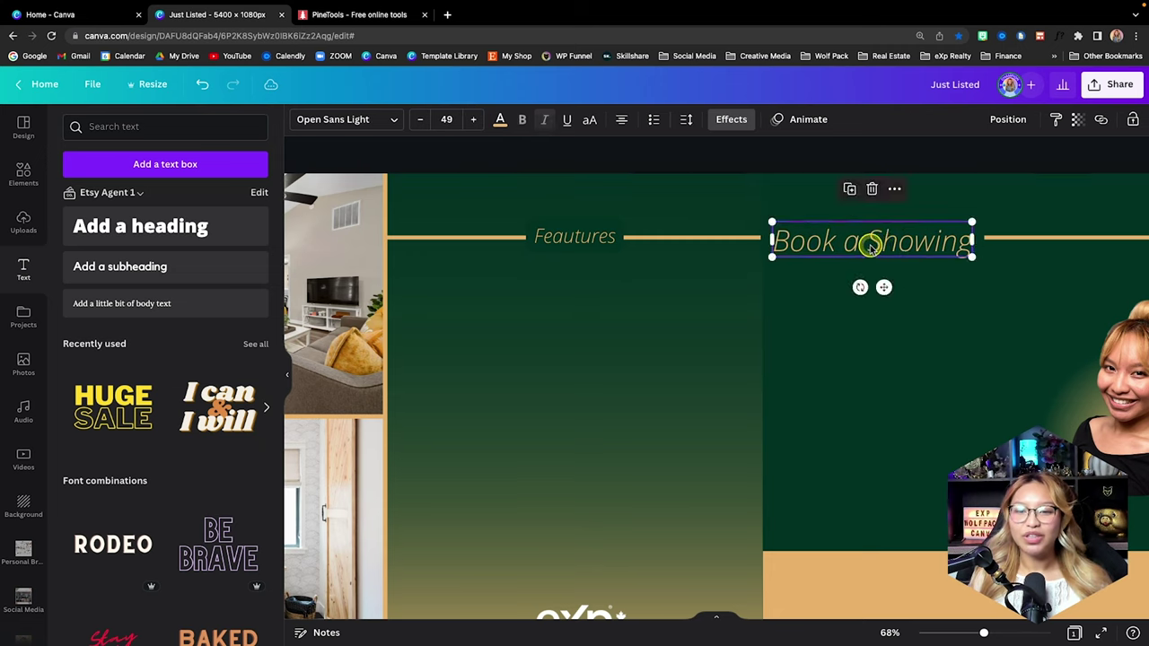
{"action": "left_click_drag", "start_coordinate": [866, 239], "coordinate": [908, 246]}
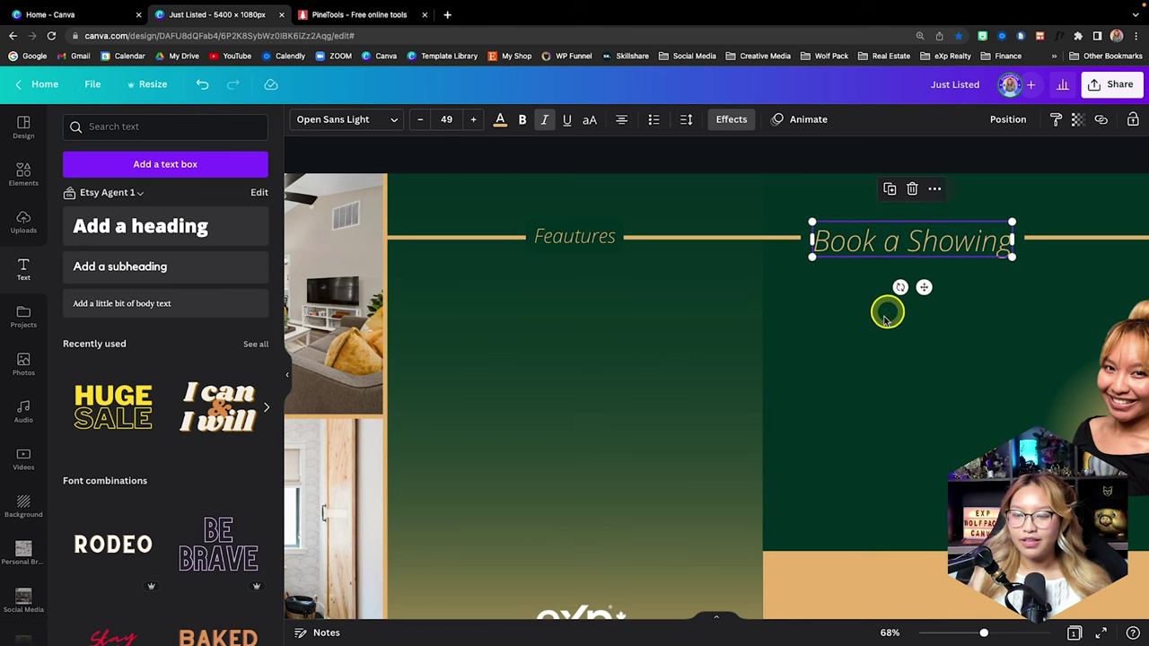
{"action": "scroll", "coordinate": [882, 318], "scroll_direction": "down", "scroll_amount": 5}
{"action": "left_click", "coordinate": [1141, 352]}
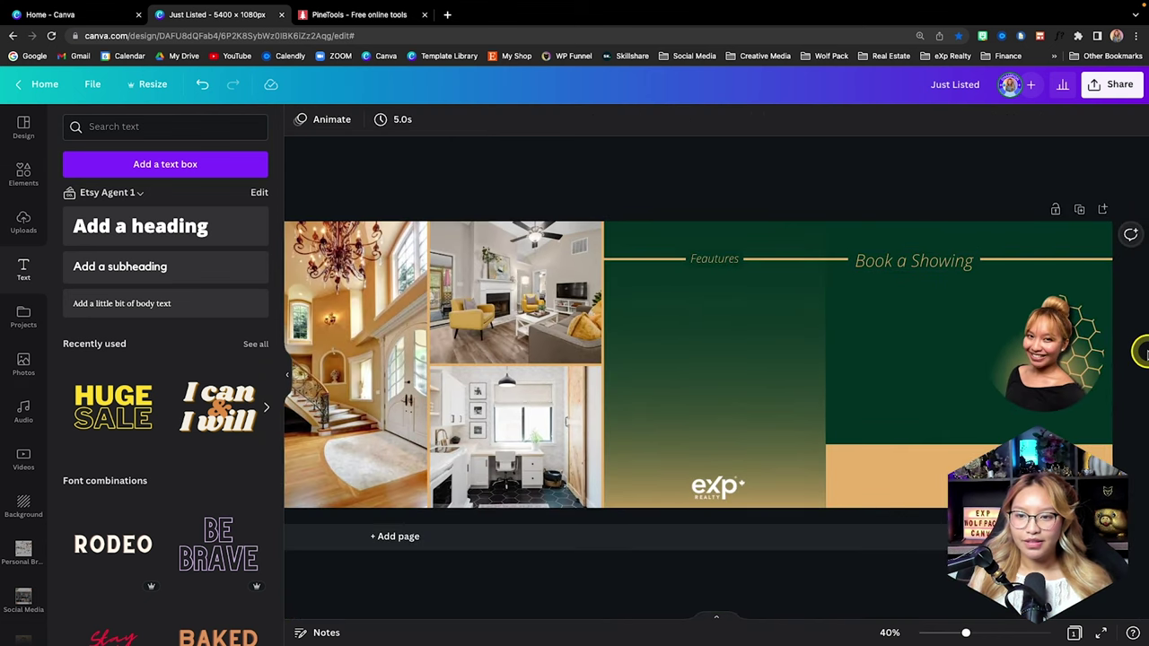
Increase the font size of the "Welcome Home" and "Feautures" texts together to 36
{"action": "scroll", "coordinate": [761, 320], "scroll_direction": "left", "scroll_amount": 5}
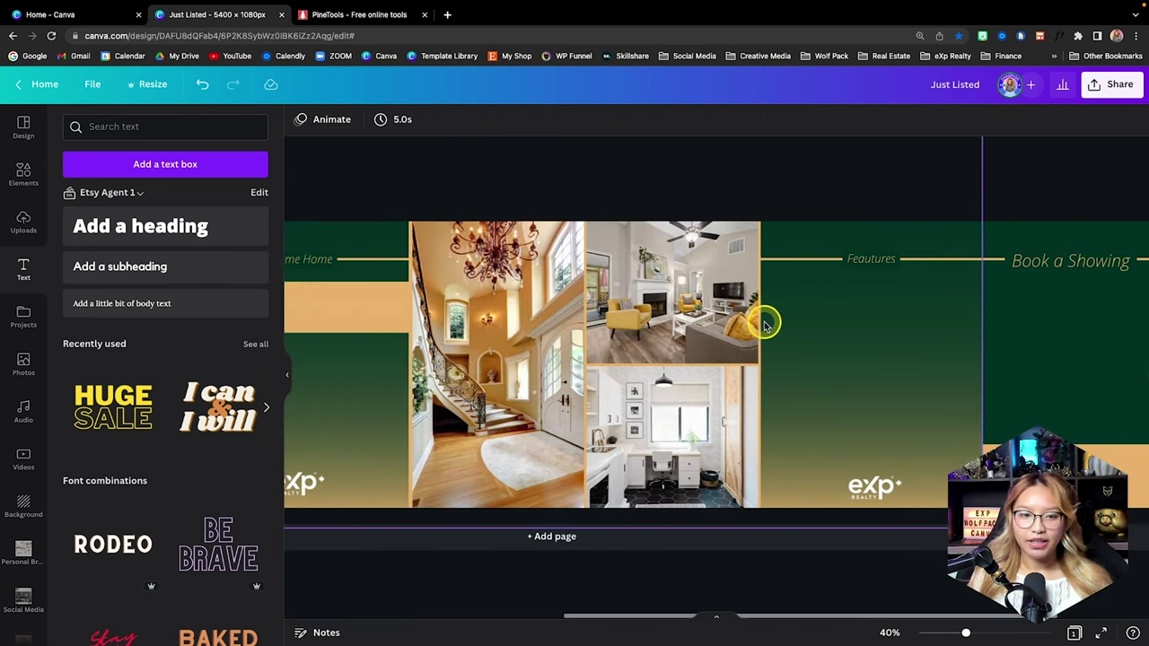
{"action": "left_click", "coordinate": [924, 258]}
{"action": "left_click", "coordinate": [348, 258], "text": "shift"}
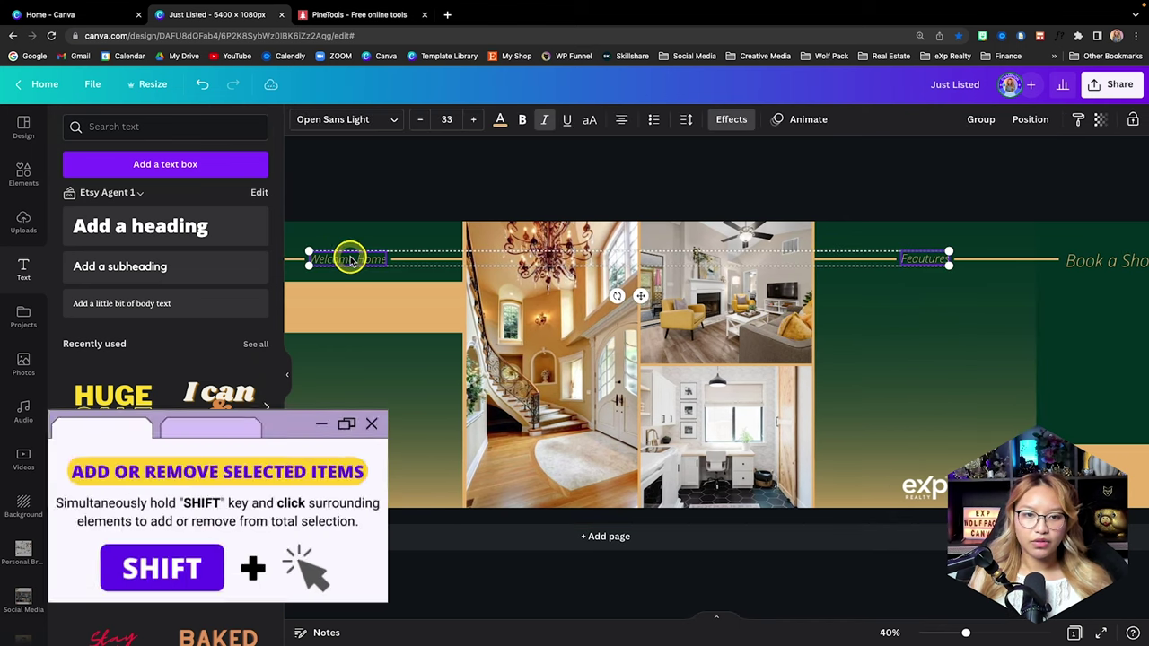
{"action": "left_click", "coordinate": [476, 120]}
{"action": "left_click", "coordinate": [476, 120]}
{"action": "left_click", "coordinate": [475, 120]}
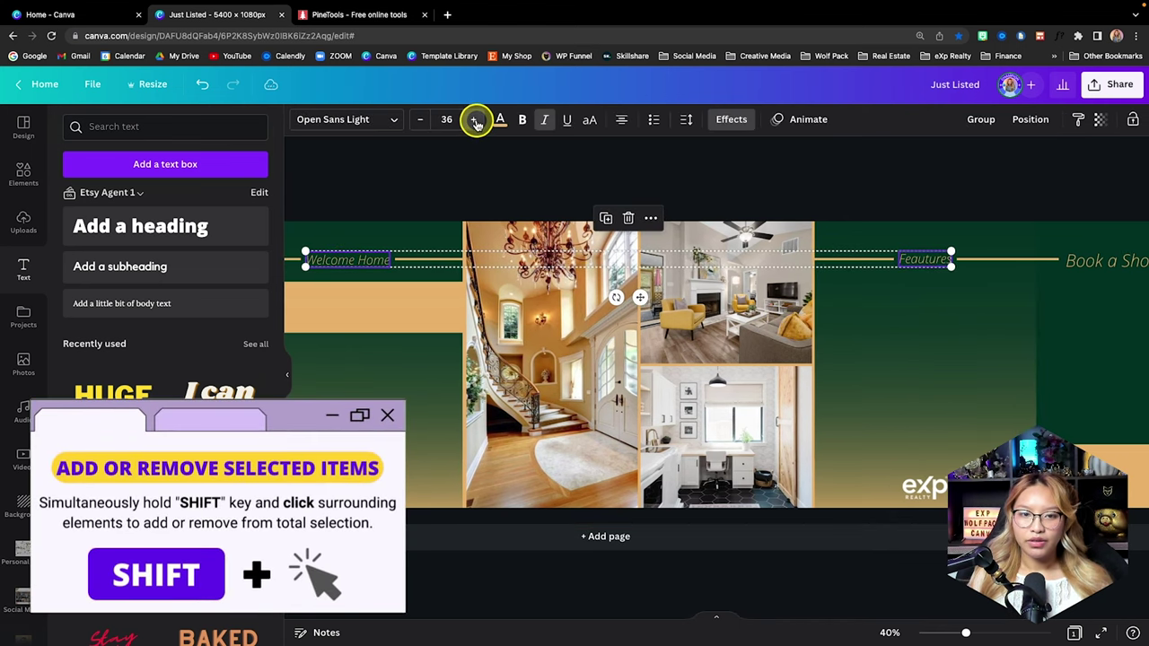
{"action": "left_click", "coordinate": [434, 160]}
Add a text box on the second panel's tan band and set its font to Open Sans
{"action": "scroll", "coordinate": [434, 164], "scroll_direction": "left", "scroll_amount": 4}
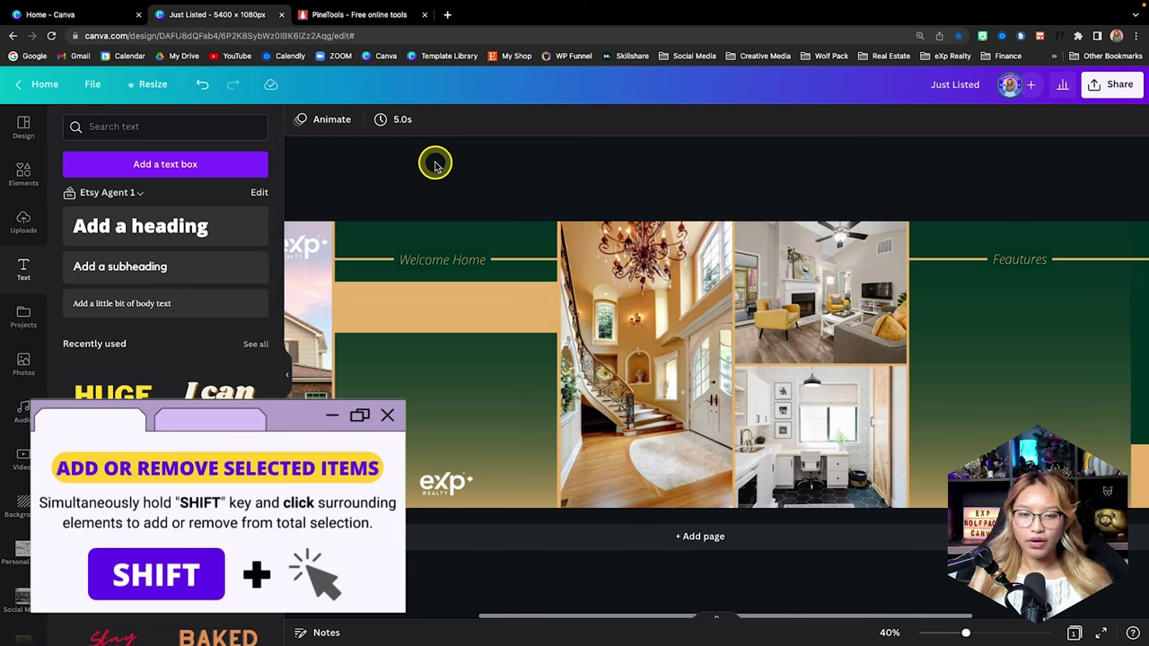
{"action": "scroll", "coordinate": [622, 249], "scroll_direction": "left", "scroll_amount": 1}
{"action": "scroll", "coordinate": [651, 260], "scroll_direction": "up", "scroll_amount": 5, "text": "ctrl"}
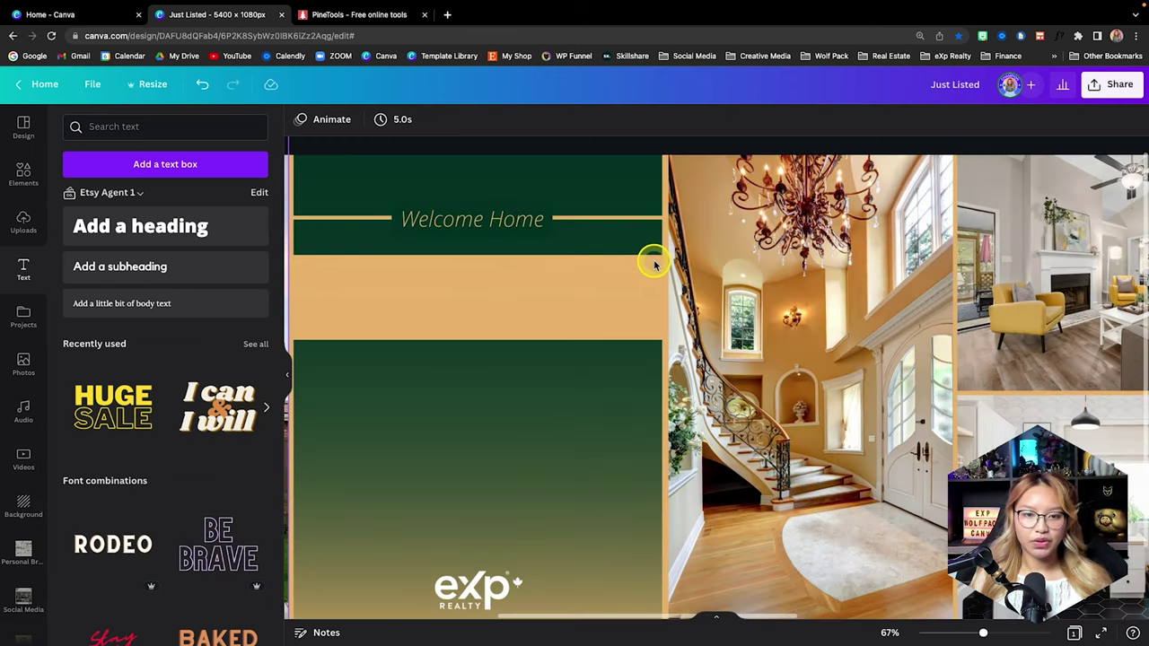
{"action": "scroll", "coordinate": [651, 262], "scroll_direction": "down", "scroll_amount": 2, "text": "ctrl"}
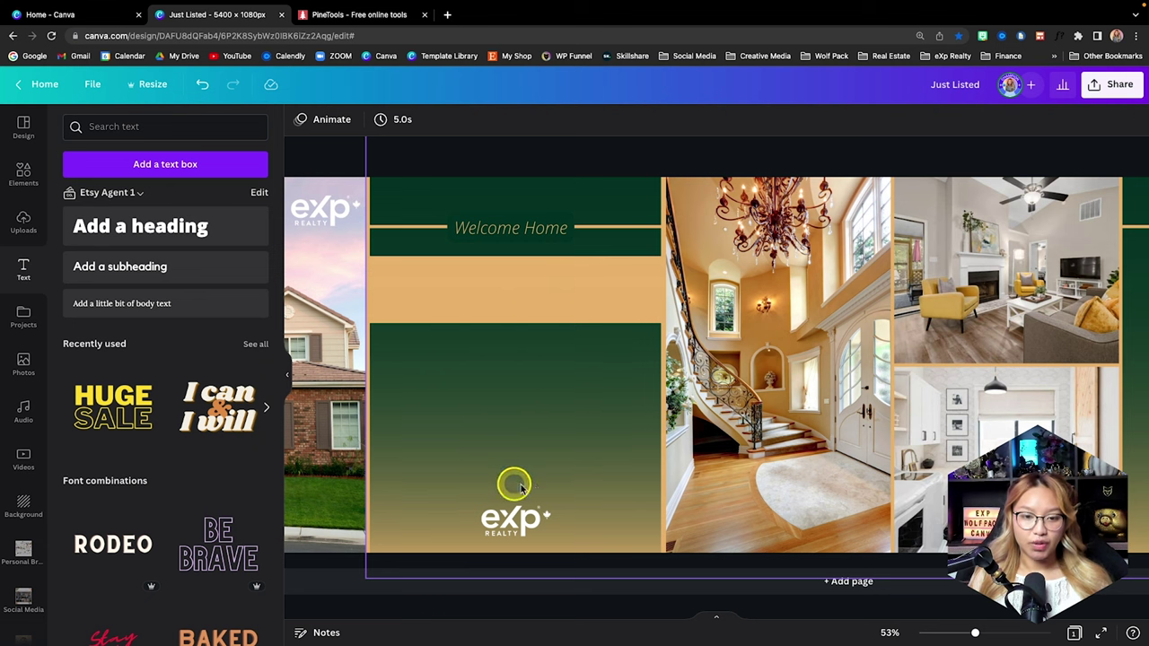
{"action": "scroll", "coordinate": [628, 377], "scroll_direction": "right", "scroll_amount": 5}
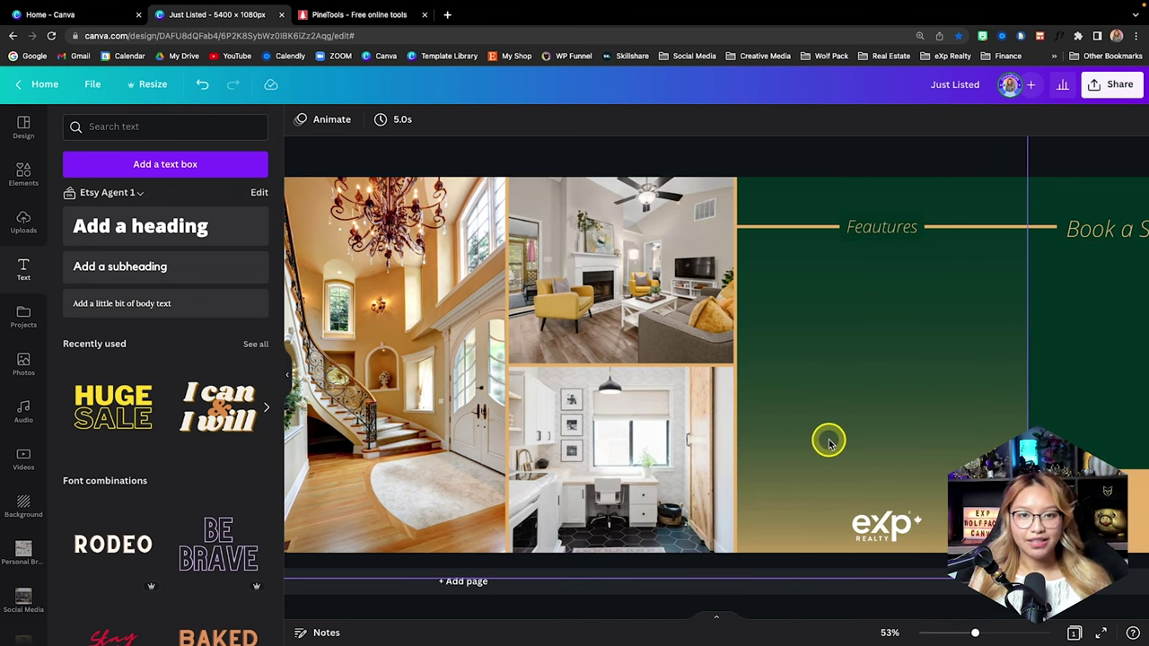
{"action": "scroll", "coordinate": [828, 442], "scroll_direction": "left", "scroll_amount": 5}
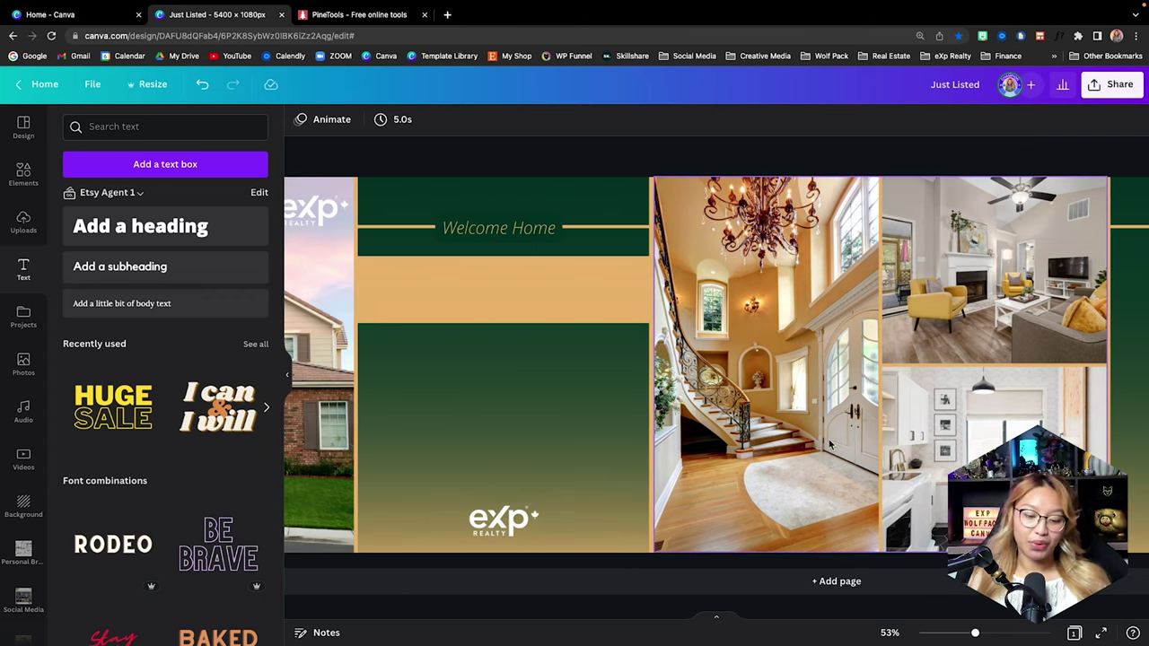
{"action": "scroll", "coordinate": [828, 441], "scroll_direction": "up", "scroll_amount": 3}
{"action": "key", "text": "t"}
{"action": "scroll", "coordinate": [715, 368], "scroll_direction": "up", "scroll_amount": 3}
{"action": "left_click", "coordinate": [335, 120]}
{"action": "type", "text": "open sans light"}
{"action": "left_click", "coordinate": [89, 242]}
Color the new placeholder text in the brand palette's dark green
{"action": "double_click", "coordinate": [487, 278]}
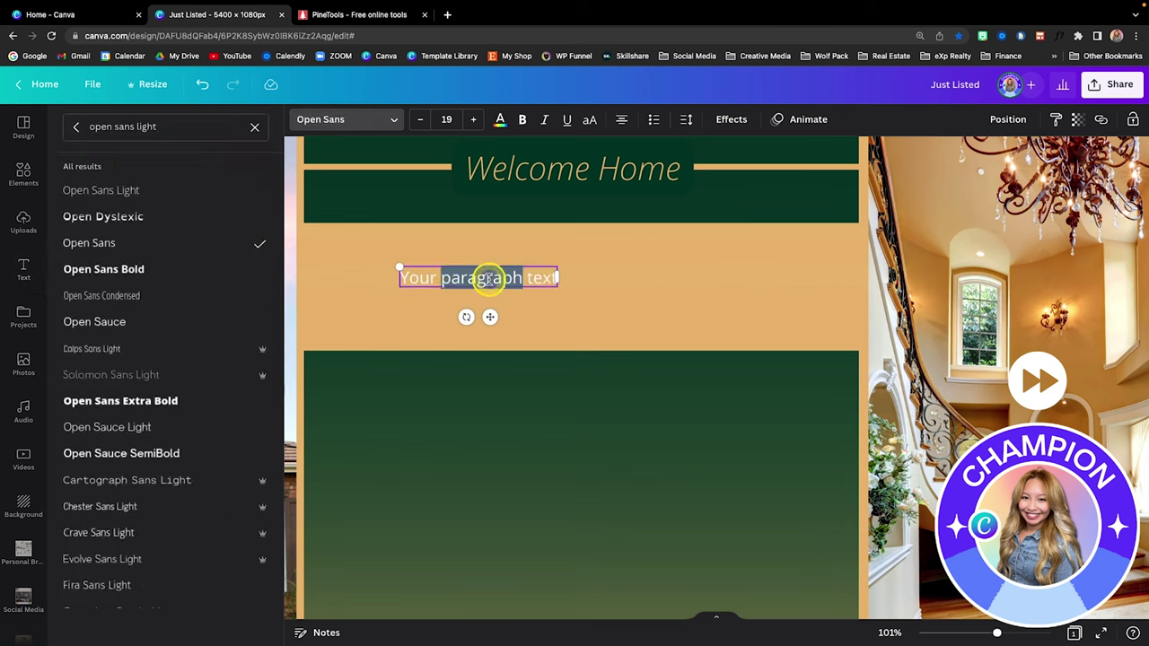
{"action": "left_click", "coordinate": [500, 120]}
{"action": "left_click", "coordinate": [254, 292]}
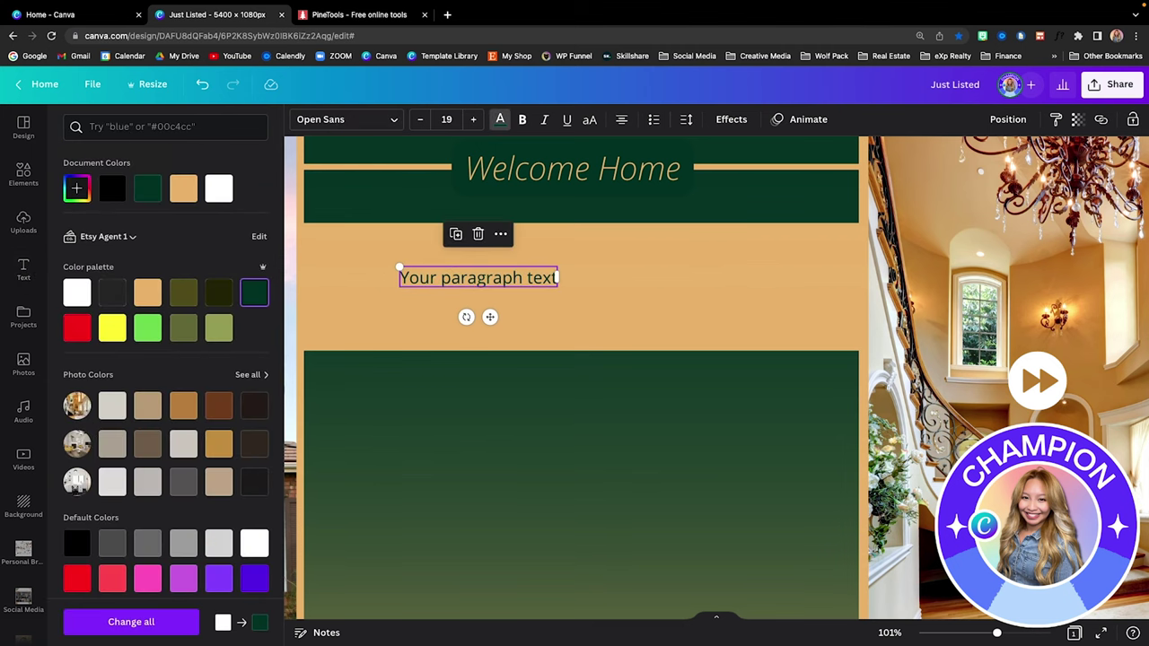
Replace the placeholder with the listing's address on two centered lines, street line in bold, enlarged to fill the tan band
{"action": "triple_click", "coordinate": [508, 277]}
{"action": "type", "text": "123 45 Avenue, City Name, Postal Code"}
{"action": "left_click_drag", "start_coordinate": [569, 315], "coordinate": [877, 359]}
{"action": "left_click_drag", "start_coordinate": [631, 283], "coordinate": [583, 258]}
{"action": "left_click_drag", "start_coordinate": [834, 329], "coordinate": [853, 333]}
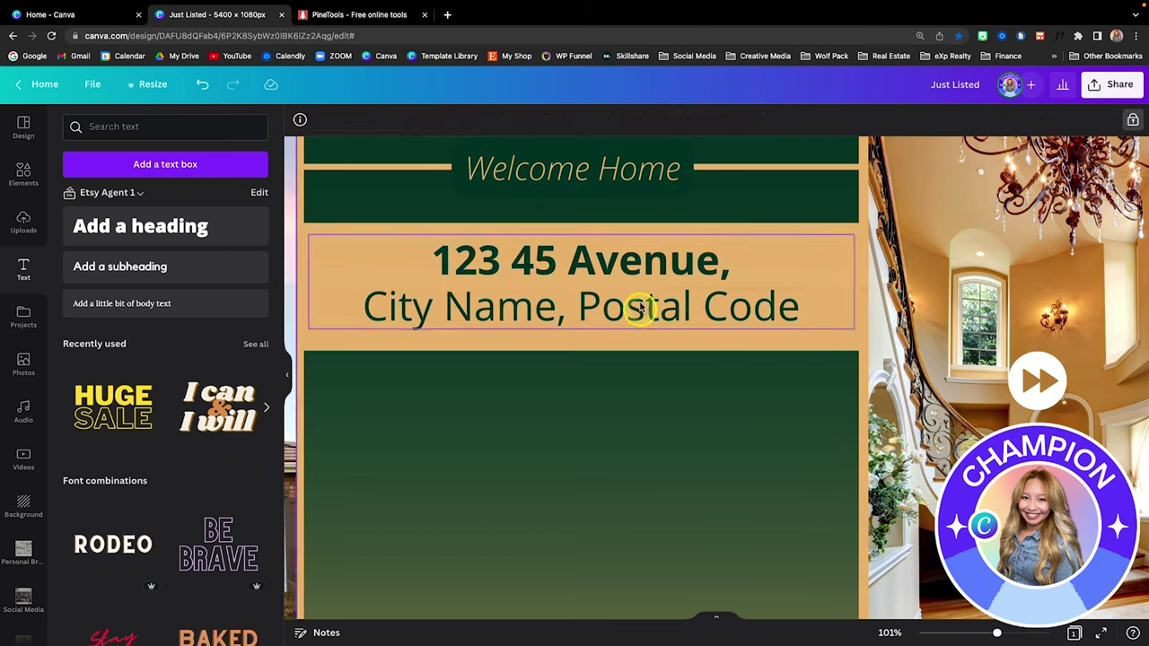
Add a body text box below the address on the second panel, set to Open Sans in white, and enlarge it to 29
{"action": "left_click", "coordinate": [669, 428]}
{"action": "scroll", "coordinate": [635, 442], "scroll_direction": "down", "scroll_amount": 1}
{"action": "scroll", "coordinate": [635, 442], "scroll_direction": "down", "scroll_amount": 2}
{"action": "left_click", "coordinate": [260, 303]}
{"action": "left_click", "coordinate": [323, 120]}
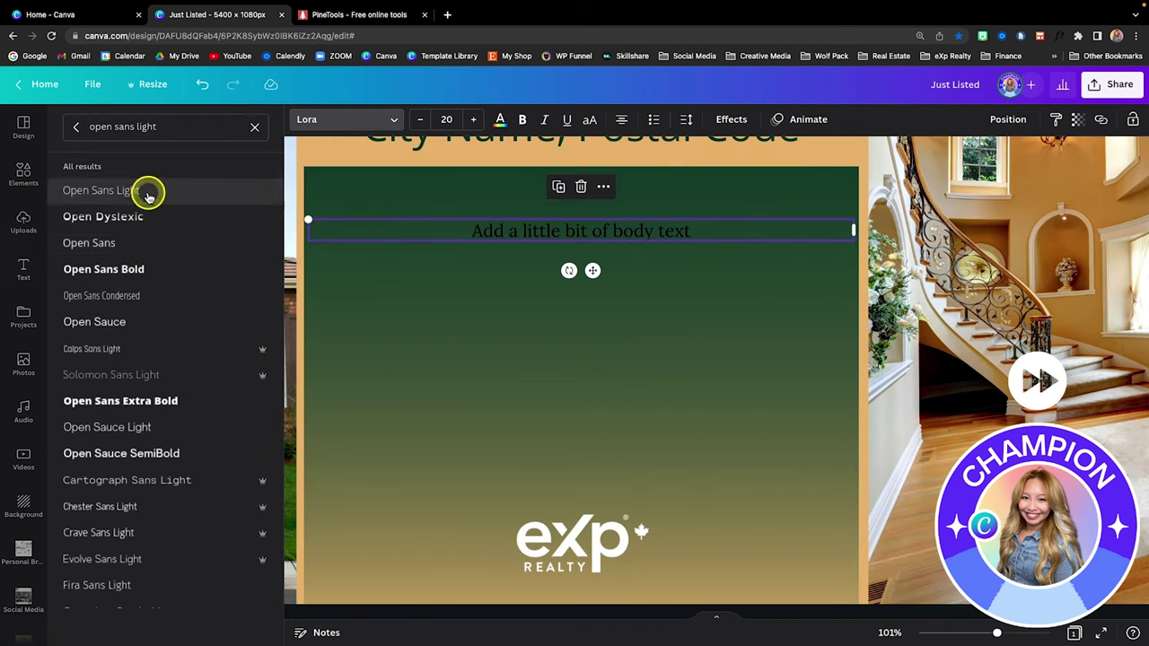
{"action": "left_click", "coordinate": [500, 119]}
{"action": "left_click", "coordinate": [224, 193]}
{"action": "left_click", "coordinate": [472, 119]}
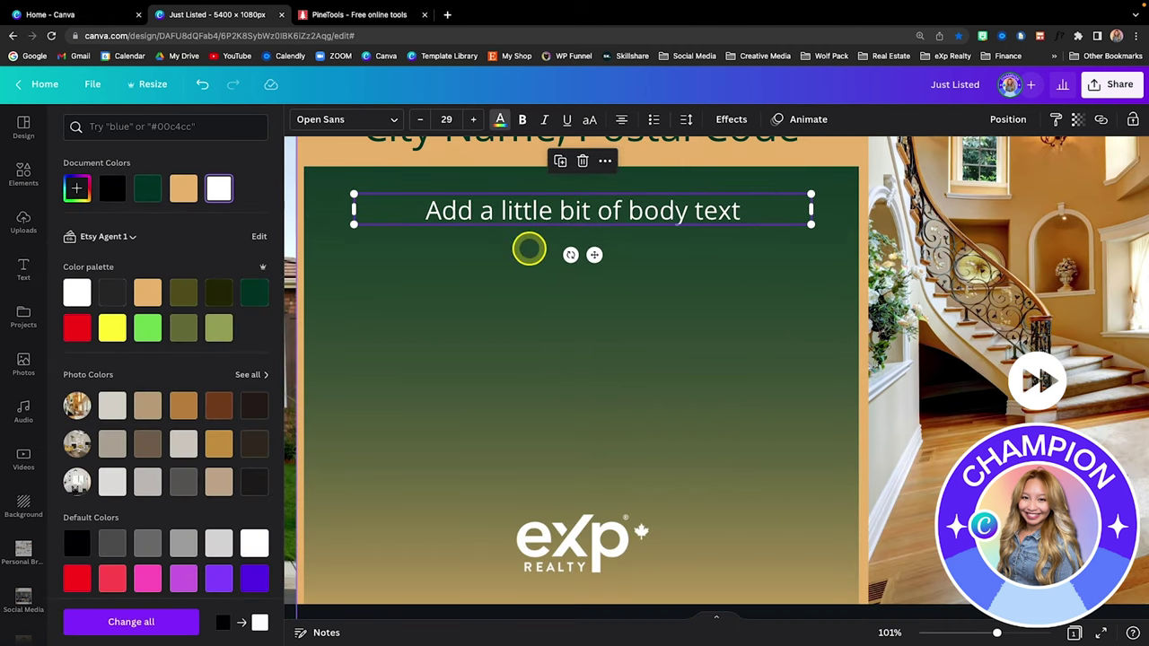
Replace the placeholder with "This newly built, 2 story, gorgeous and modern home is the perfect fit for your active and growing family!" at size 43
{"action": "key", "text": "Return"}
{"action": "key", "text": "BackSpace"}
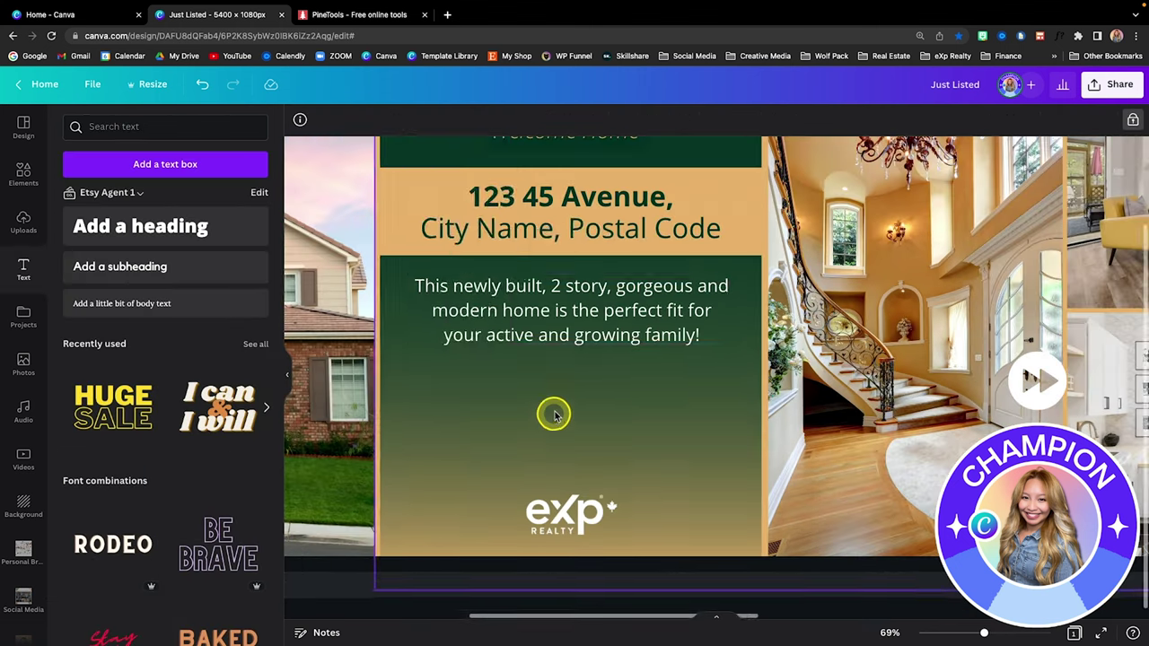
{"action": "left_click", "coordinate": [436, 118]}
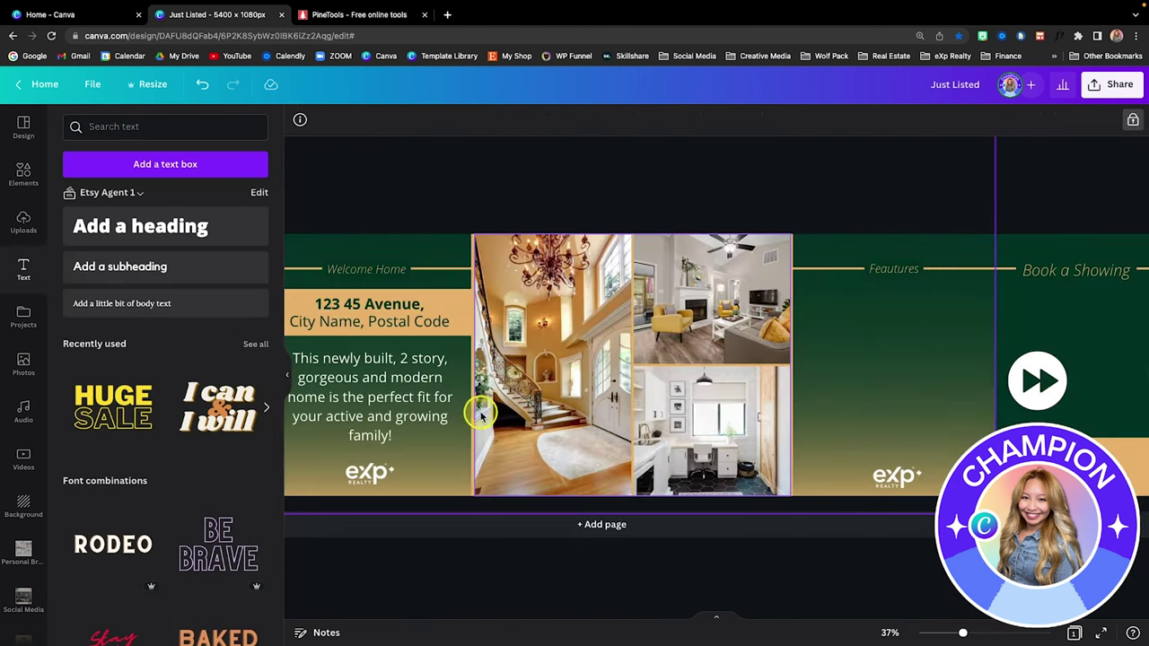
Duplicate the home description text box onto the fourth panel below "Feautures"
{"action": "left_click", "coordinate": [315, 416]}
{"action": "key", "text": "ctrl+c"}
{"action": "key", "text": "ctrl+v"}
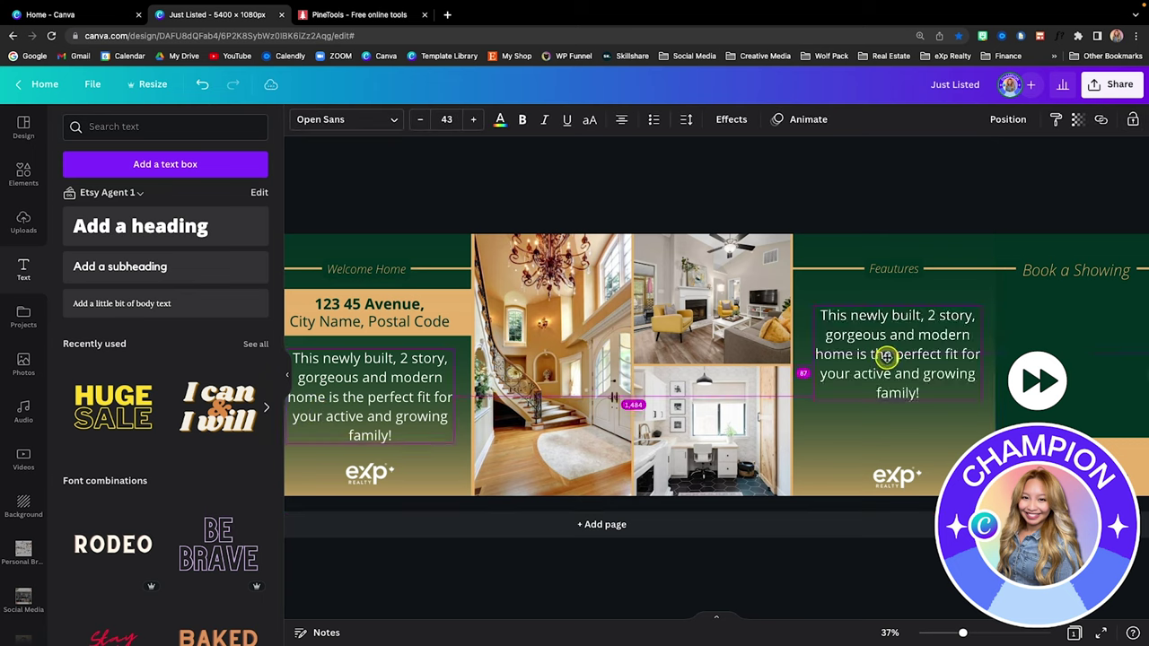
Replace the duplicated text with "2500 SqFt, 4 Bedrooms, 3 Baths, 2 Car Garage" on four lines, numbers bold, and enlarge it
{"action": "double_click", "coordinate": [930, 390]}
{"action": "key", "text": "ctrl+a"}
{"action": "key", "text": "BackSpace"}
{"action": "key", "text": "ctrl+v"}
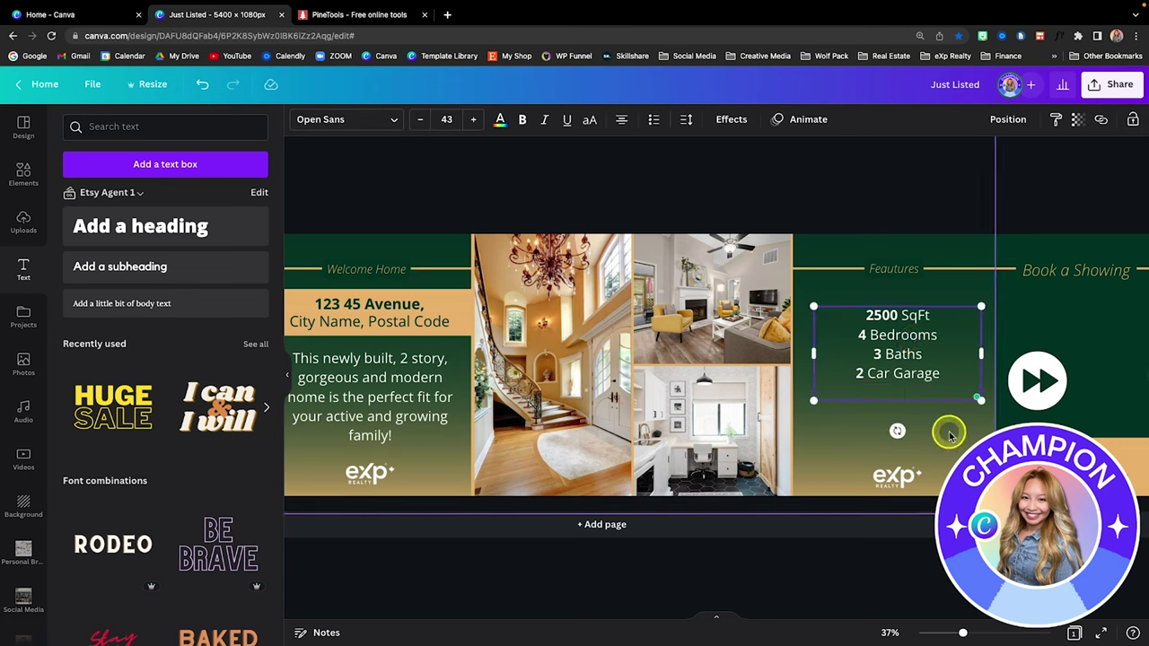
{"action": "left_click", "coordinate": [473, 119]}
{"action": "key", "text": "Escape"}
{"action": "scroll", "coordinate": [951, 329], "scroll_direction": "down", "scroll_amount": 3}
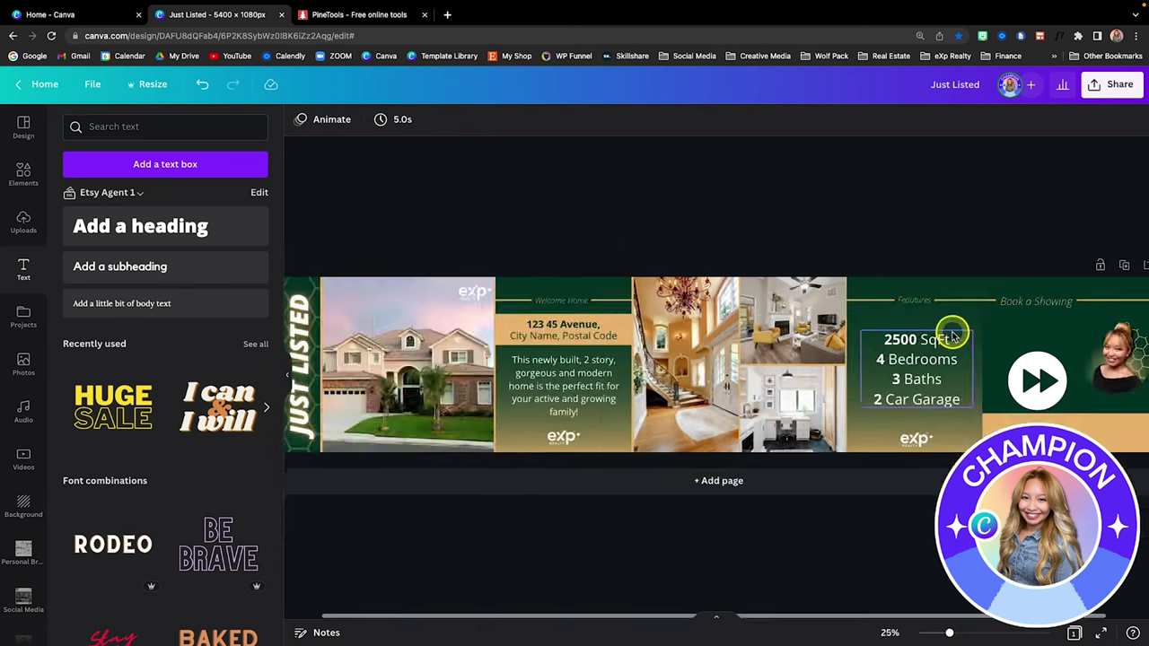
{"action": "scroll", "coordinate": [943, 343], "scroll_direction": "up", "scroll_amount": 3}
{"action": "scroll", "coordinate": [1133, 386], "scroll_direction": "down", "scroll_amount": 5}
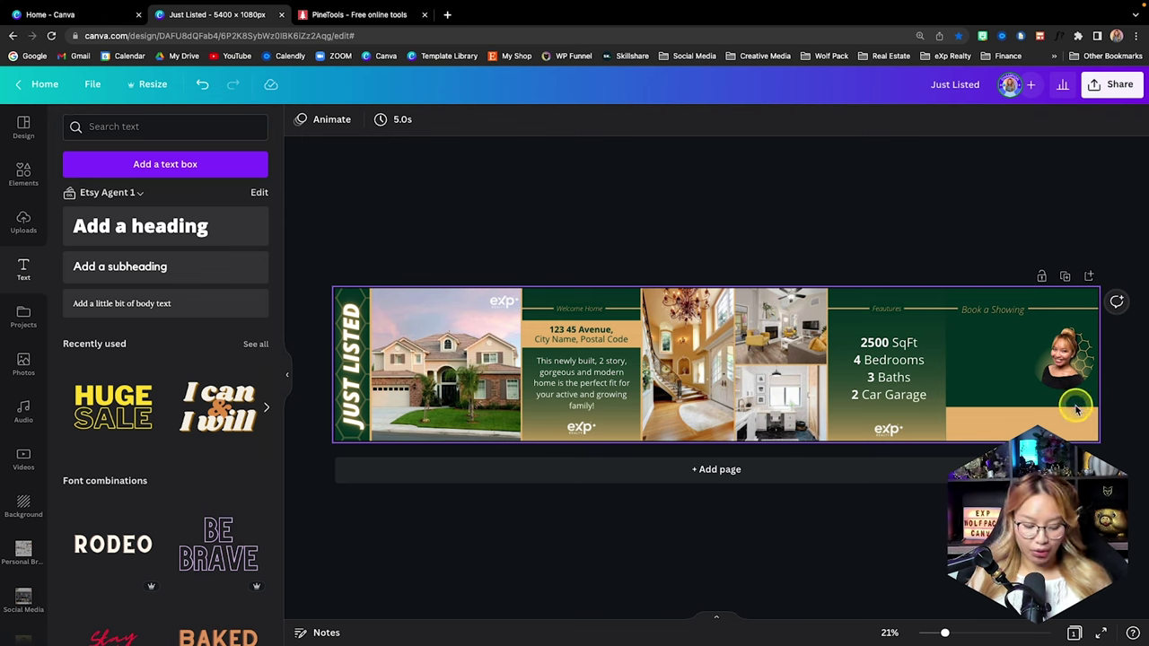
Add a heading beneath "Book a Showing" on the last panel reading "Say YES to the ADDRESS!" in Open Sans
{"action": "scroll", "coordinate": [1075, 409], "scroll_direction": "up", "scroll_amount": 5, "text": "ctrl"}
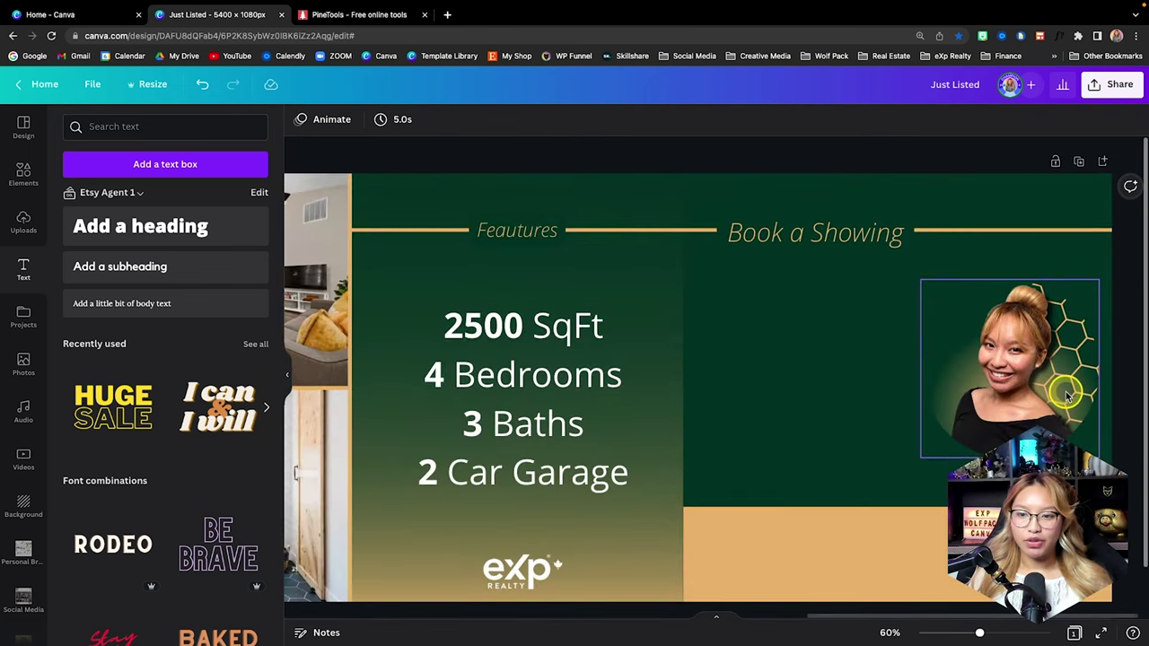
{"action": "scroll", "coordinate": [1068, 395], "scroll_direction": "up", "scroll_amount": 3, "text": "ctrl"}
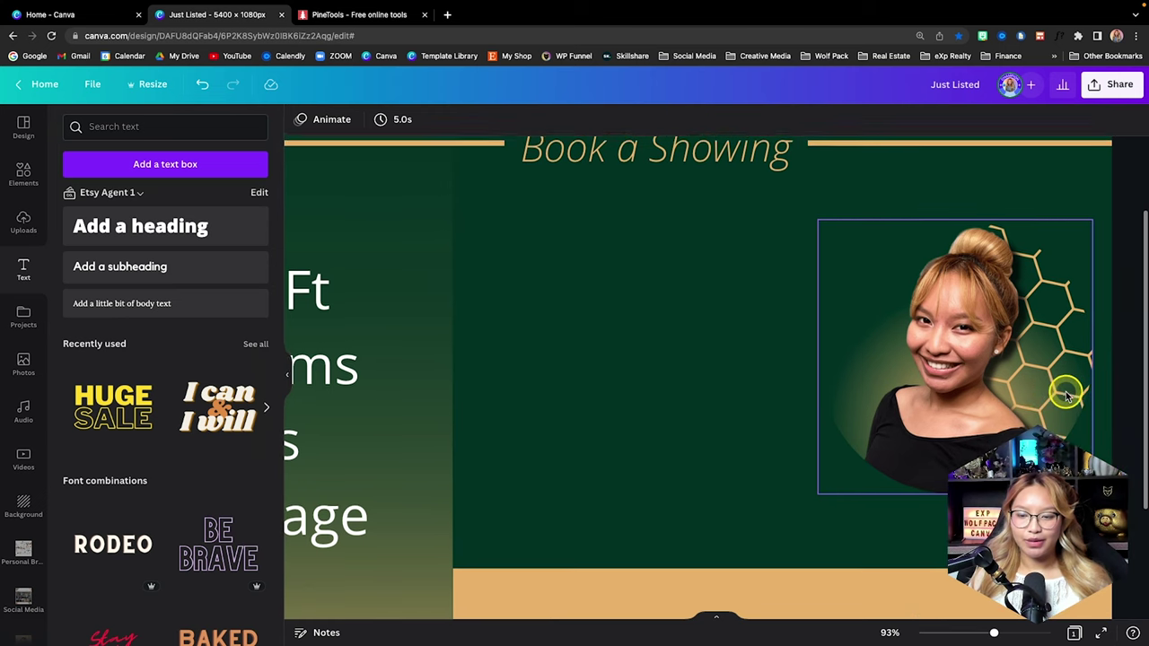
{"action": "scroll", "coordinate": [1068, 394], "scroll_direction": "down", "scroll_amount": 2}
{"action": "scroll", "coordinate": [1068, 395], "scroll_direction": "up", "scroll_amount": 2}
{"action": "scroll", "coordinate": [1066, 394], "scroll_direction": "down", "scroll_amount": 2}
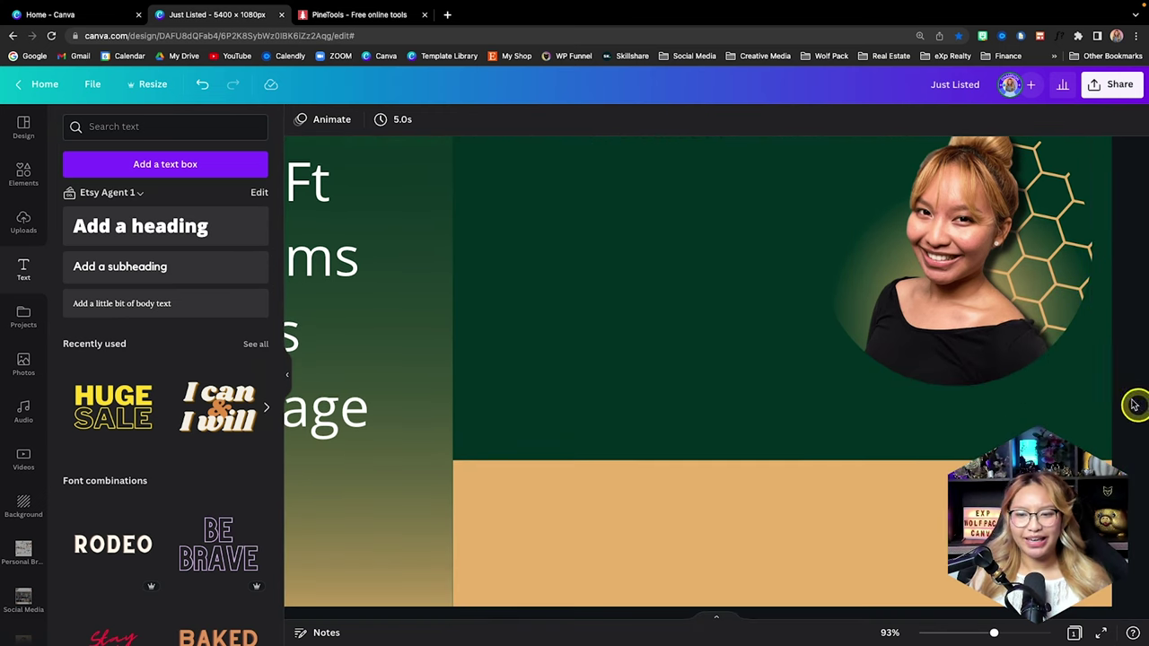
{"action": "scroll", "coordinate": [1036, 363], "scroll_direction": "up", "scroll_amount": 4}
{"action": "scroll", "coordinate": [1036, 366], "scroll_direction": "down", "scroll_amount": 1}
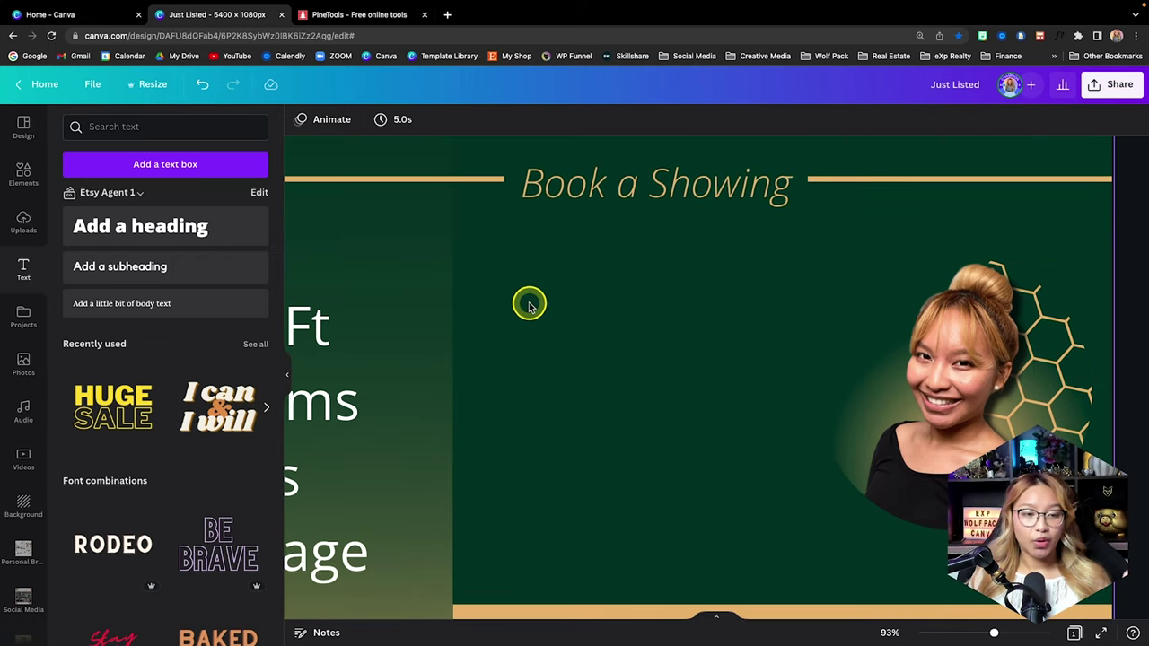
{"action": "left_click_drag", "start_coordinate": [141, 227], "coordinate": [664, 274]}
{"action": "left_click", "coordinate": [633, 461]}
{"action": "double_click", "coordinate": [629, 264]}
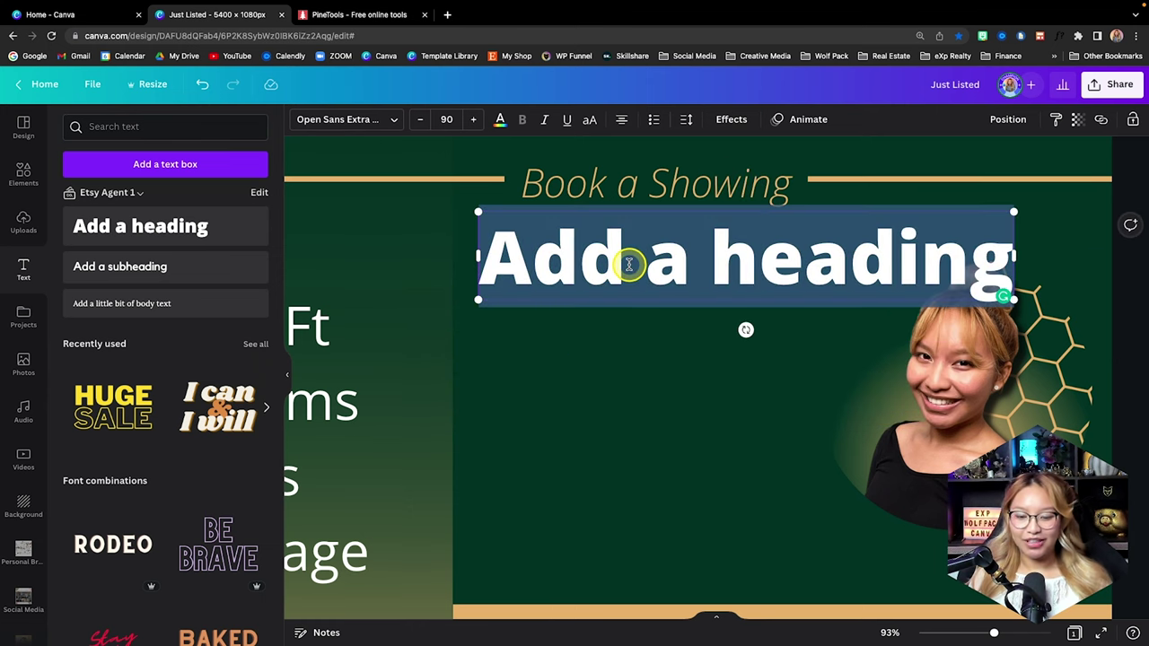
{"action": "type", "text": "S"}
{"action": "key", "text": "BackSpace"}
{"action": "type", "text": "Say YE"}
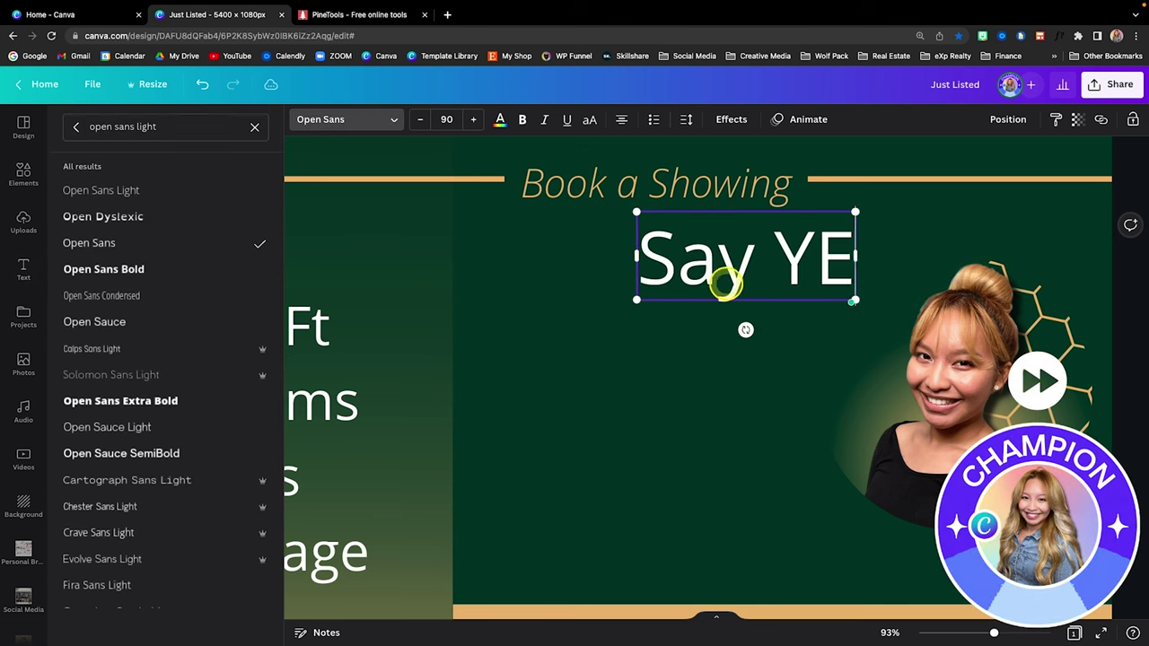
{"action": "type", "text": "S to the ADDRESS!"}
Shrink the tagline to one line beneath "Book a Showing" and italicize it, with "YES" and "ADDRESS" in bold
{"action": "left_click_drag", "start_coordinate": [377, 406], "coordinate": [589, 352]}
{"action": "left_click_drag", "start_coordinate": [589, 281], "coordinate": [452, 246]}
{"action": "left_click", "coordinate": [605, 351]}
{"action": "left_click", "coordinate": [574, 247]}
{"action": "left_click", "coordinate": [544, 119]}
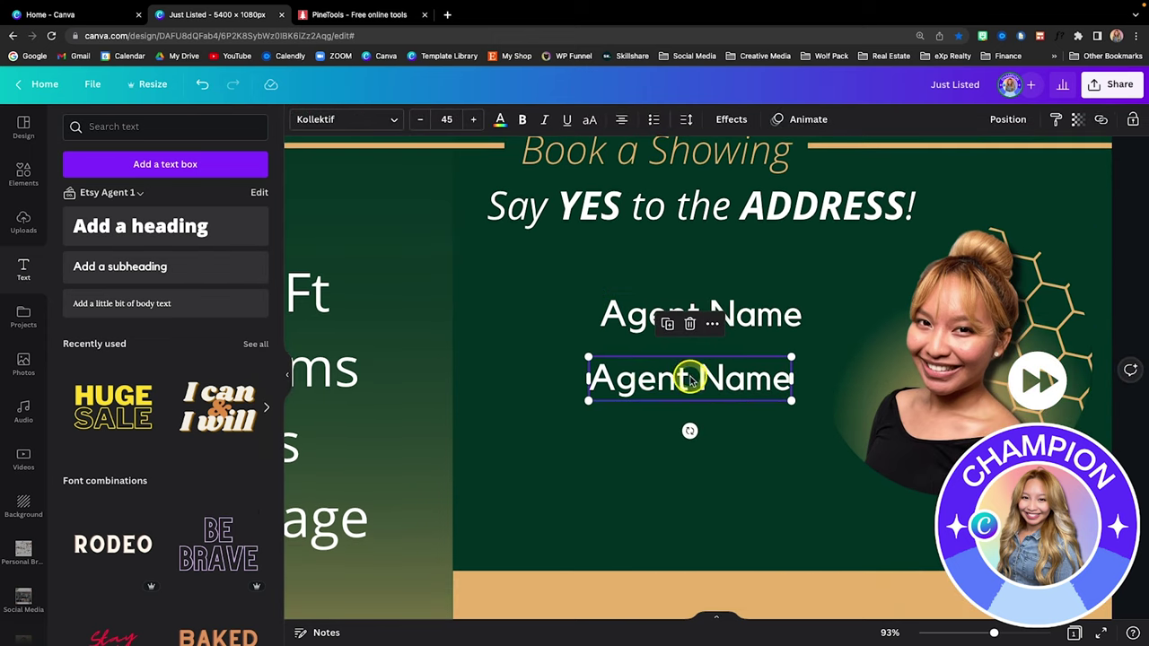
Set both "Agent Name" text boxes to Open Sans, the upper one bold and the lower one italic
{"action": "left_click", "coordinate": [700, 314]}
{"action": "left_click", "coordinate": [325, 120]}
{"action": "left_click", "coordinate": [134, 241]}
{"action": "key", "text": "ctrl+i"}
{"action": "key", "text": "ctrl+b"}
Replace the lower "Agent Name" with "Residential Realtor®" and "with eXp Realty" on two lines, in Open Sans Light at size 37.1
{"action": "triple_click", "coordinate": [656, 385]}
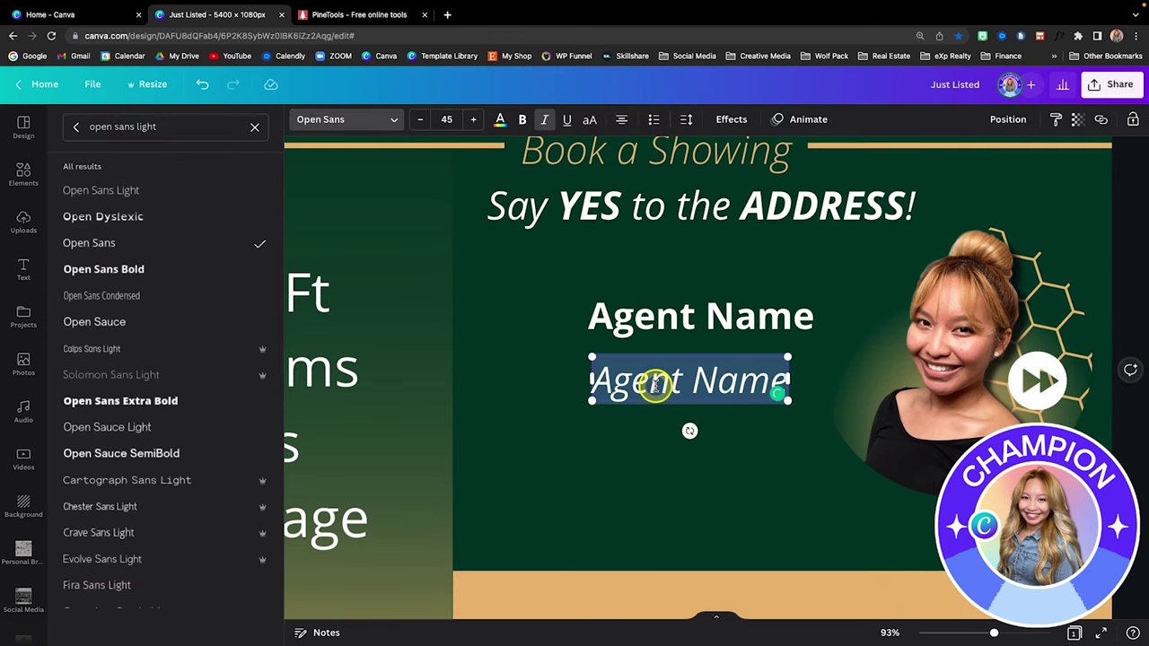
{"action": "type", "text": "Residential Realtor®"}
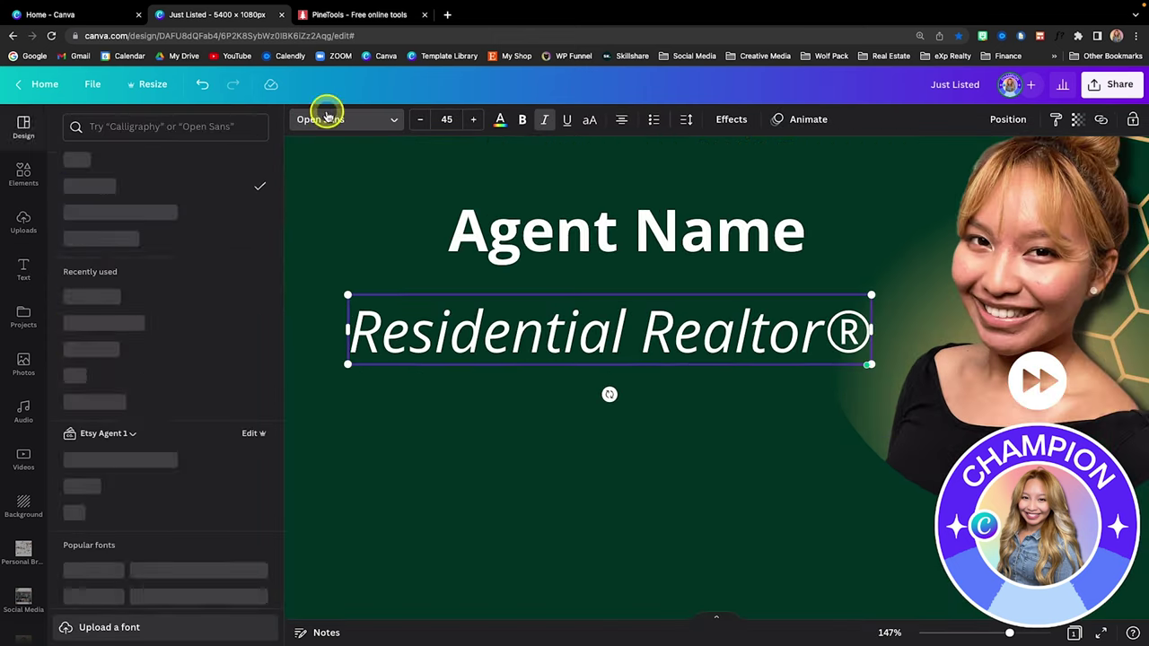
{"action": "key", "text": "Return"}
{"action": "type", "text": "with eXp Realty"}
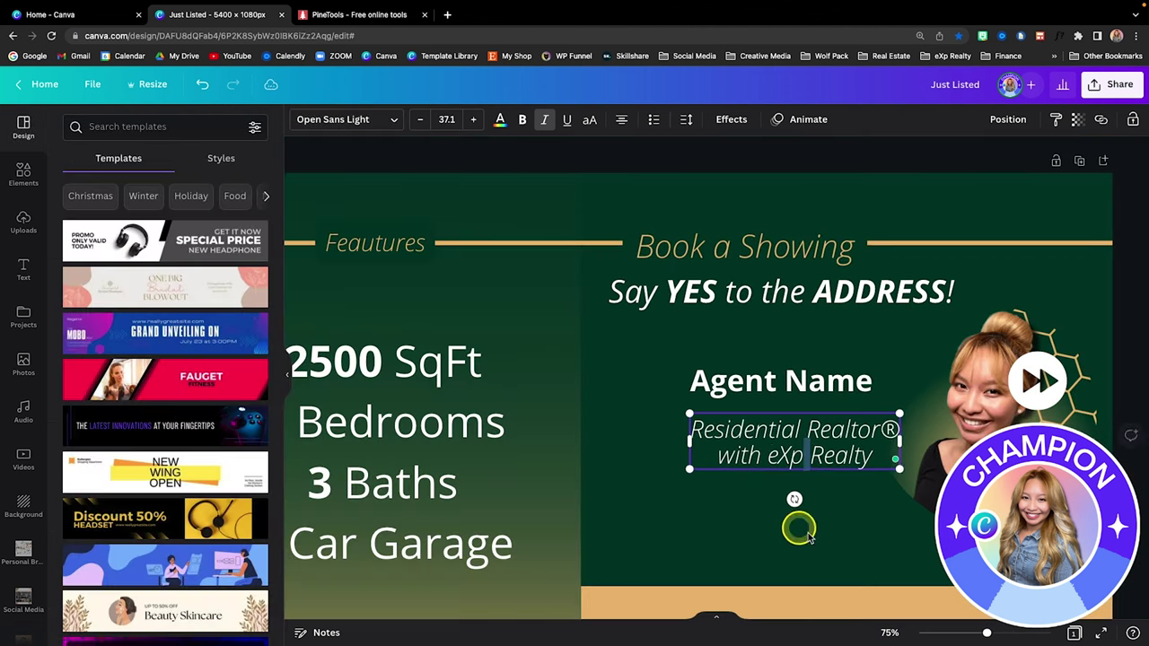
Right-align the agent's title text and move it together with the agent name lower beside the headshot
{"action": "left_click", "coordinate": [620, 119]}
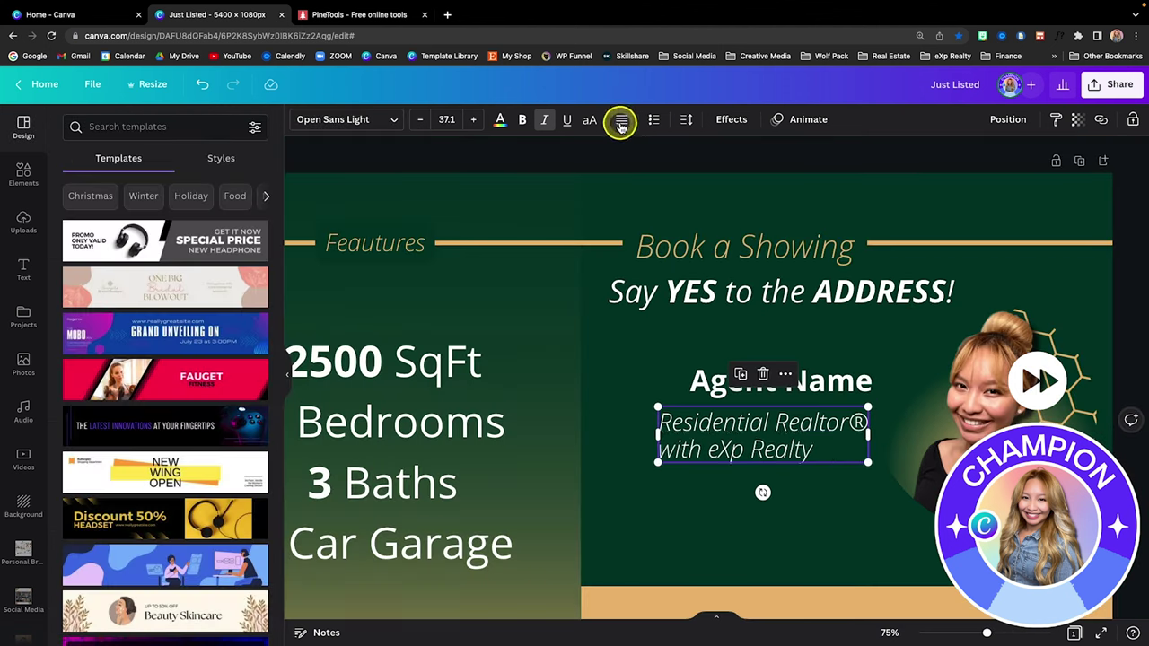
{"action": "left_click", "coordinate": [620, 119]}
{"action": "left_click", "coordinate": [805, 382]}
{"action": "left_click", "coordinate": [795, 436], "text": "shift"}
{"action": "left_click_drag", "start_coordinate": [795, 436], "coordinate": [775, 462]}
Enlarge the "Say YES to the ADDRESS!" tagline to size 62.8 so it spans the last panel
{"action": "left_click", "coordinate": [994, 307]}
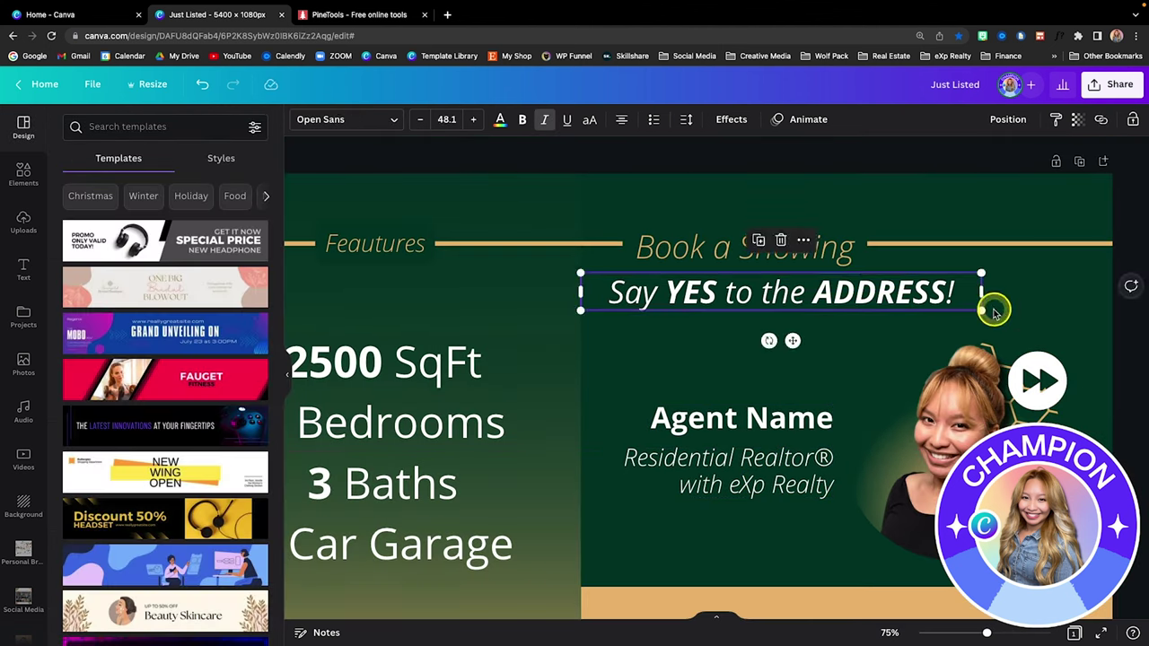
{"action": "left_click_drag", "start_coordinate": [994, 308], "coordinate": [1099, 323]}
{"action": "scroll", "coordinate": [1093, 408], "scroll_direction": "up", "scroll_amount": 3}
{"action": "scroll", "coordinate": [954, 374], "scroll_direction": "down", "scroll_amount": 6}
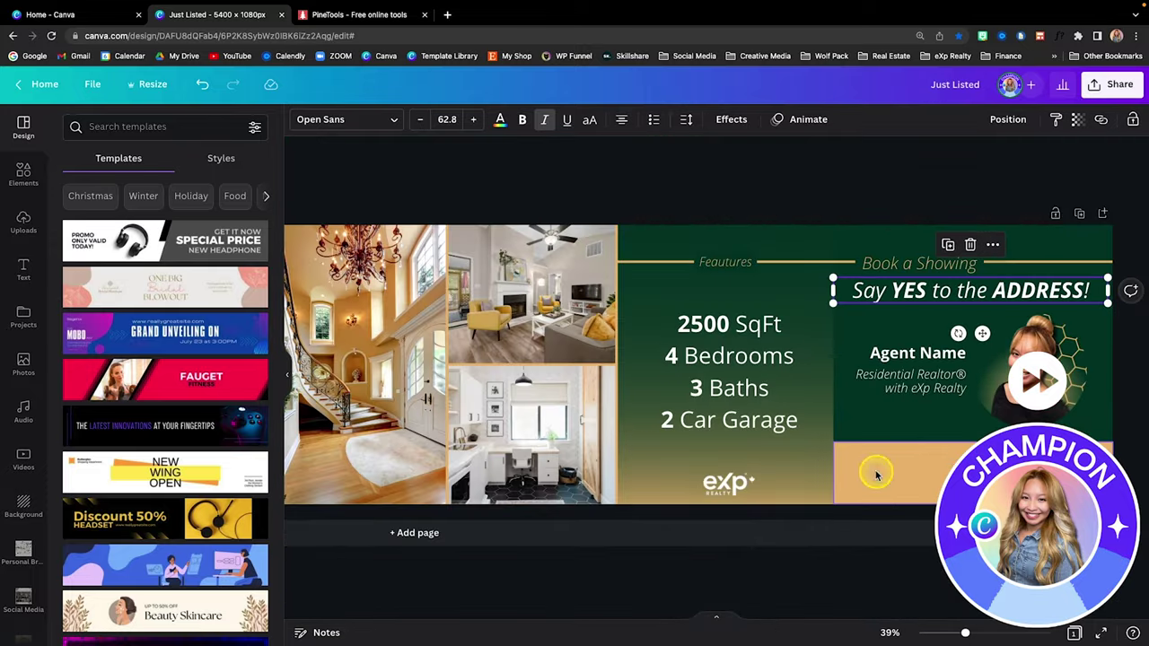
Add an Open Sans text box on the last panel's tan band containing the agent's phone number, email and website on three lines
{"action": "scroll", "coordinate": [815, 303], "scroll_direction": "up", "scroll_amount": 10}
{"action": "left_click", "coordinate": [23, 269]}
{"action": "left_click", "coordinate": [180, 298]}
{"action": "double_click", "coordinate": [691, 352]}
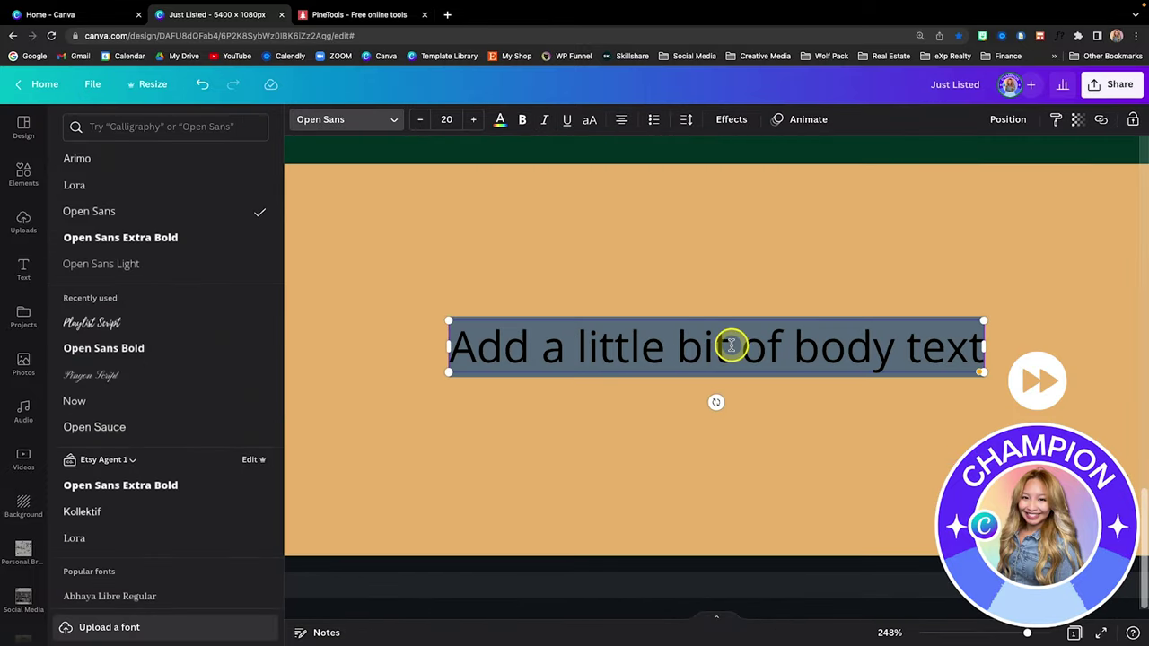
{"action": "key", "text": "ctrl+v"}
{"action": "scroll", "coordinate": [715, 487], "scroll_direction": "down", "scroll_amount": 5}
{"action": "left_click", "coordinate": [715, 487]}
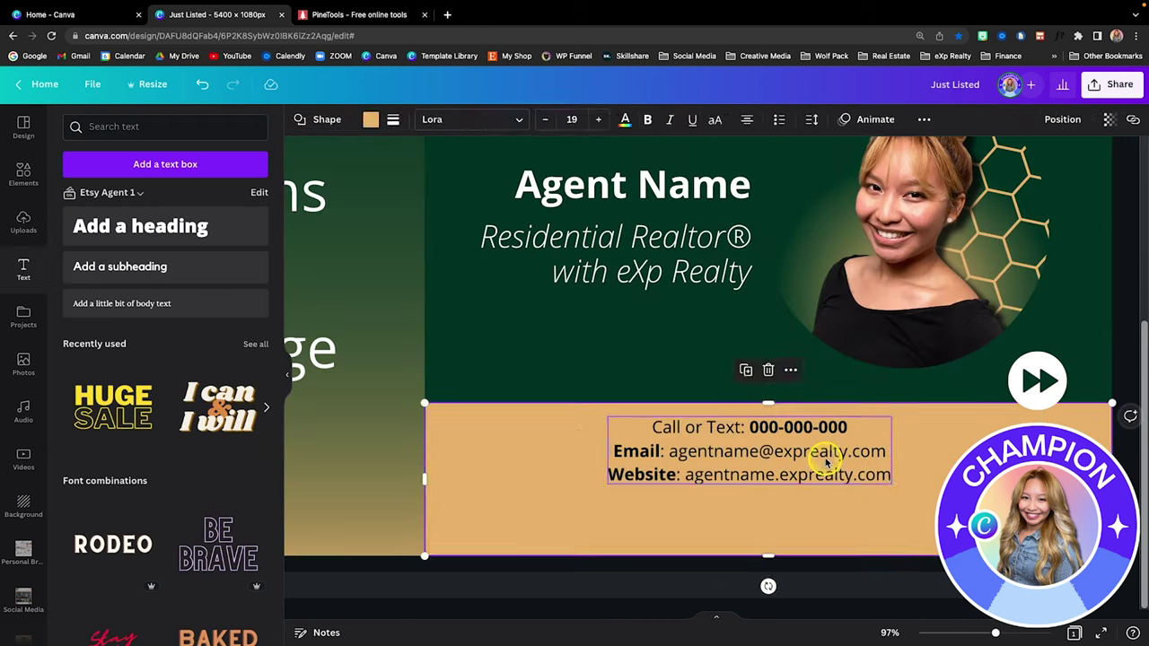
Download the finished carousel as a PNG at 5,400 × 1,080 px
{"action": "scroll", "coordinate": [826, 462], "scroll_direction": "down", "scroll_amount": 8}
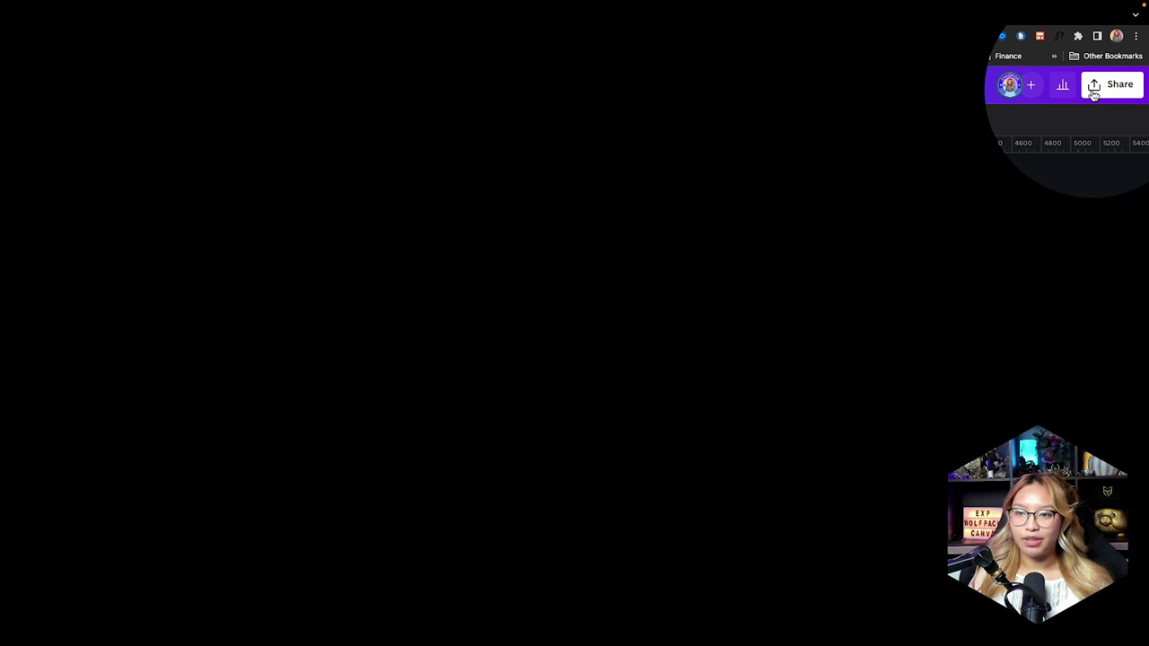
{"action": "left_click", "coordinate": [1093, 94]}
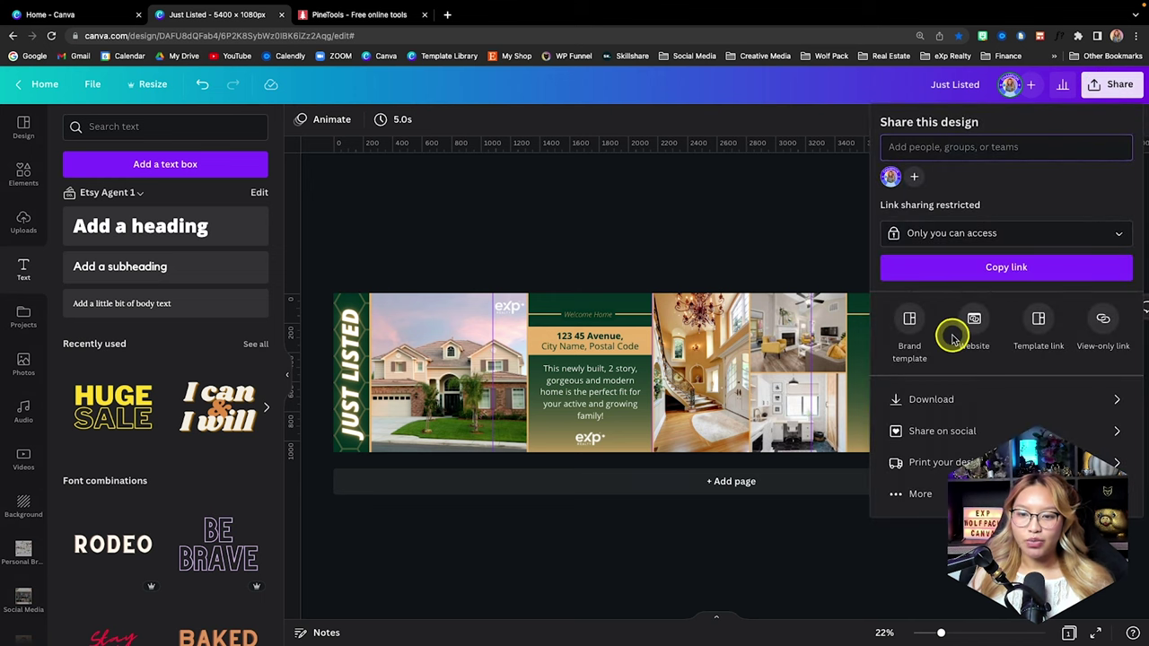
{"action": "left_click", "coordinate": [926, 397]}
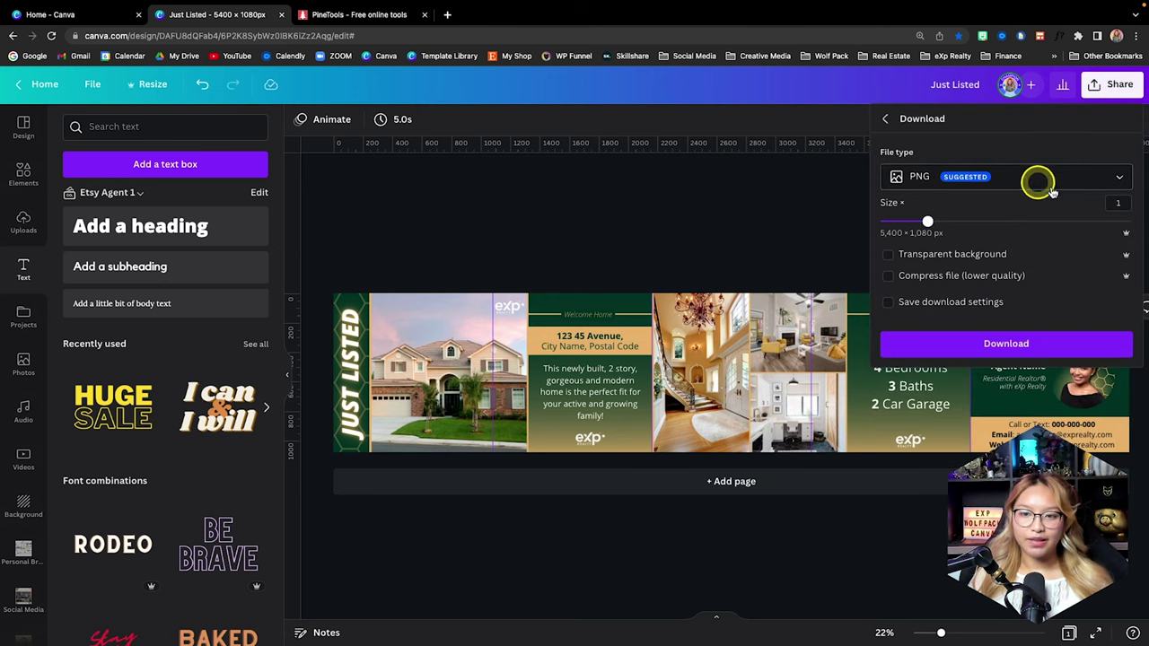
{"action": "left_click", "coordinate": [1009, 342]}
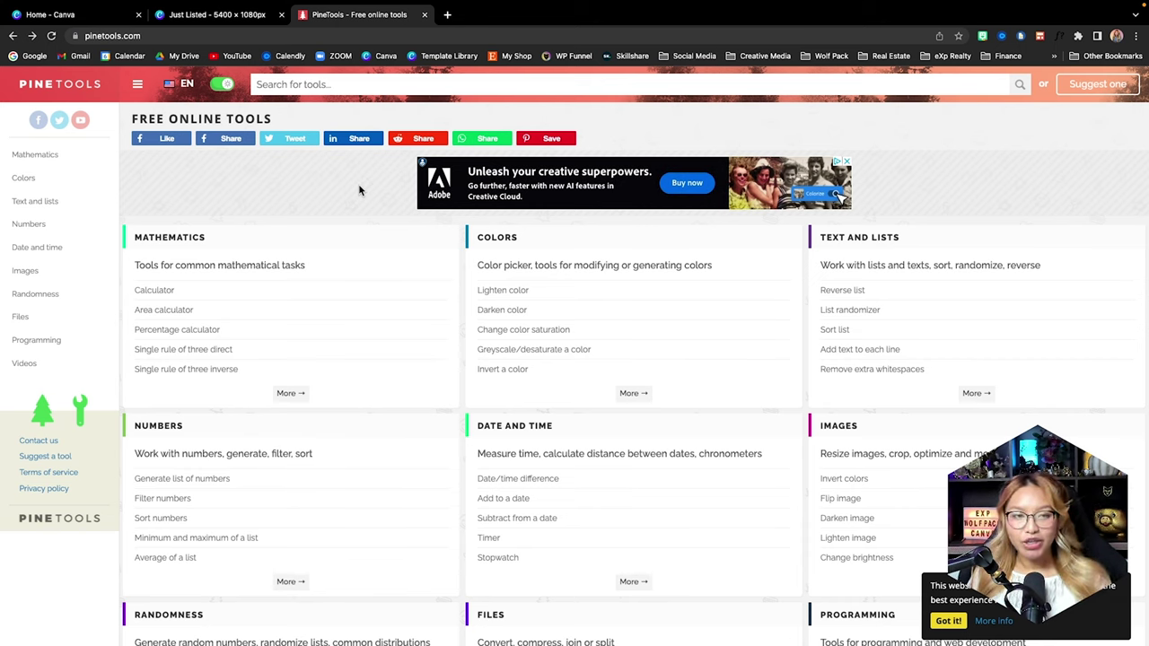
Search PineTools for "image split" and open the Split Image tool
{"action": "left_click", "coordinate": [310, 84]}
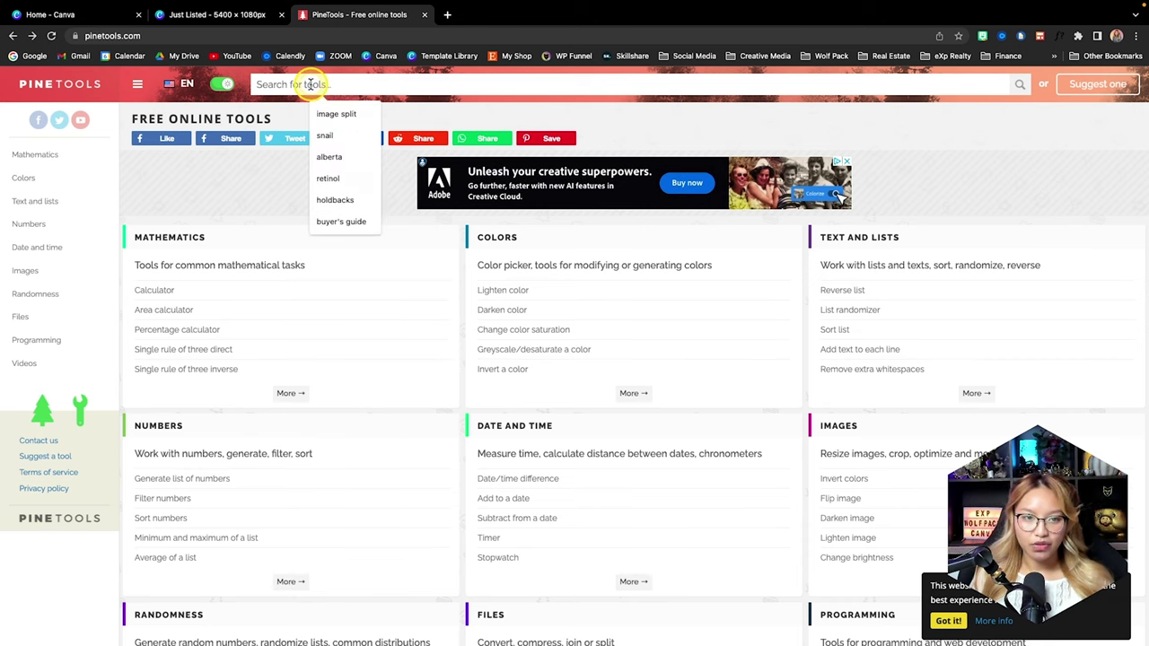
{"action": "type", "text": "image"}
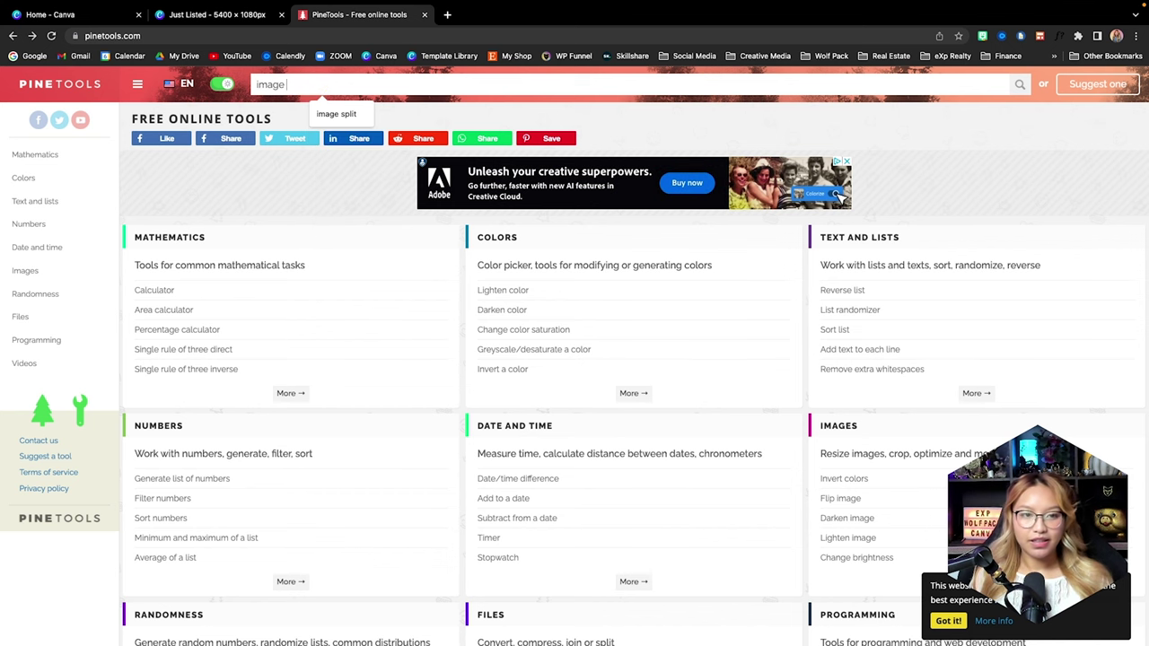
{"action": "type", "text": " split"}
{"action": "key", "text": "Return"}
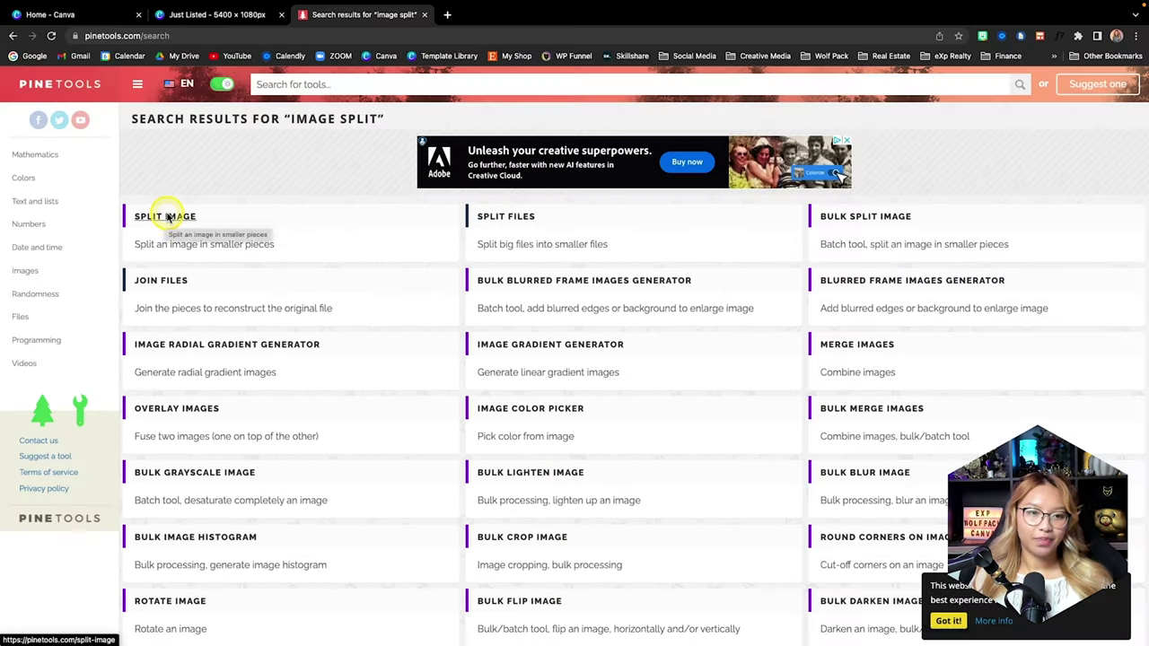
{"action": "left_click", "coordinate": [167, 217]}
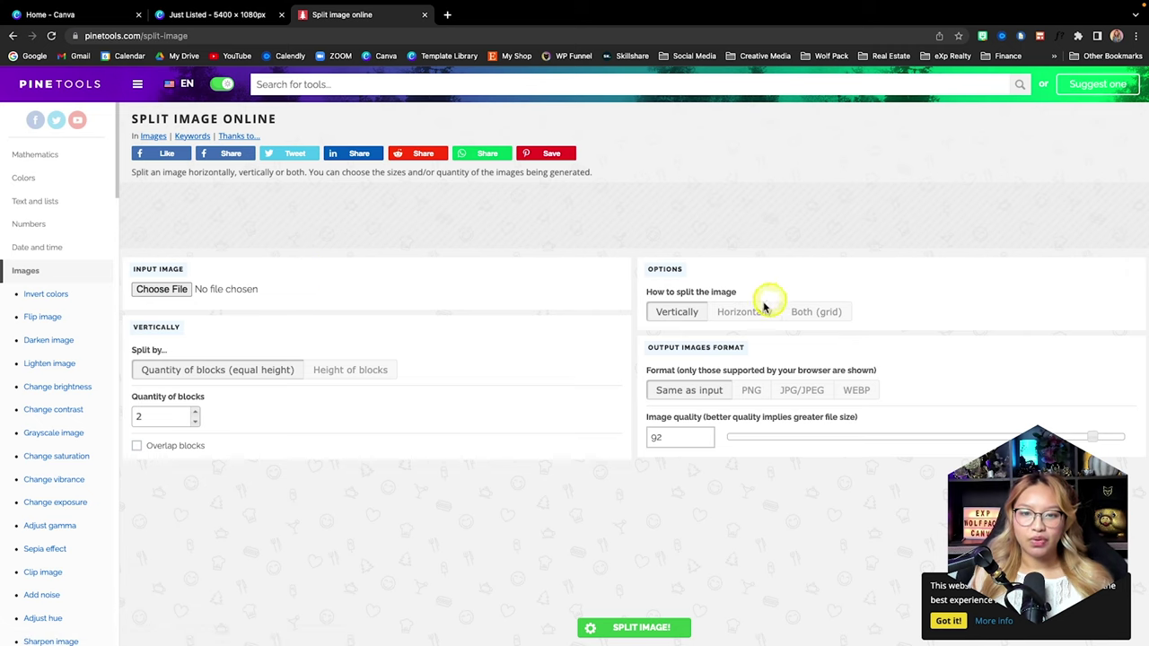
Set the image to be split horizontally and load Just Listed.png from the Downloads folder as the input image
{"action": "left_click", "coordinate": [745, 314]}
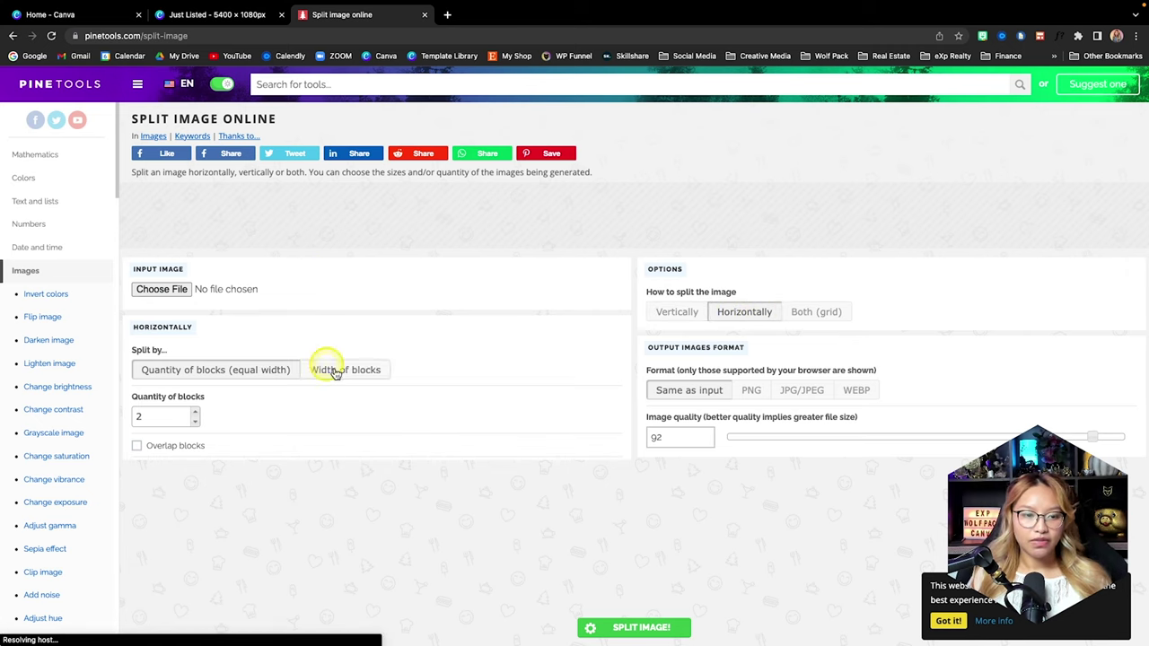
{"action": "left_click", "coordinate": [163, 288]}
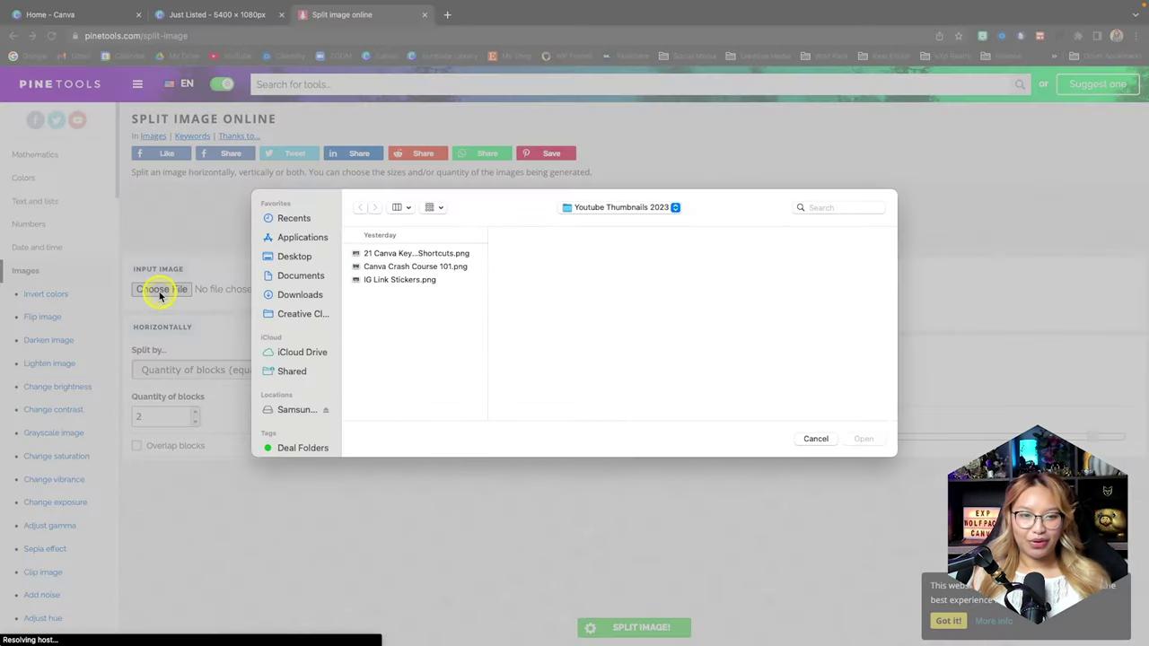
{"action": "left_click", "coordinate": [305, 295]}
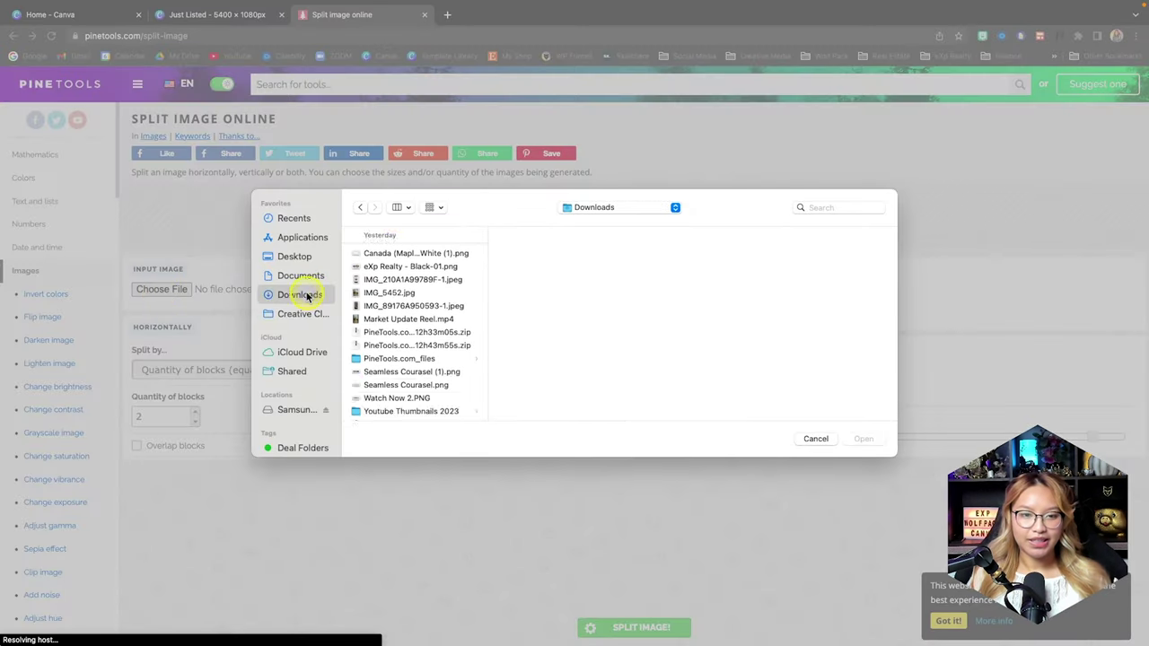
{"action": "left_click", "coordinate": [388, 255]}
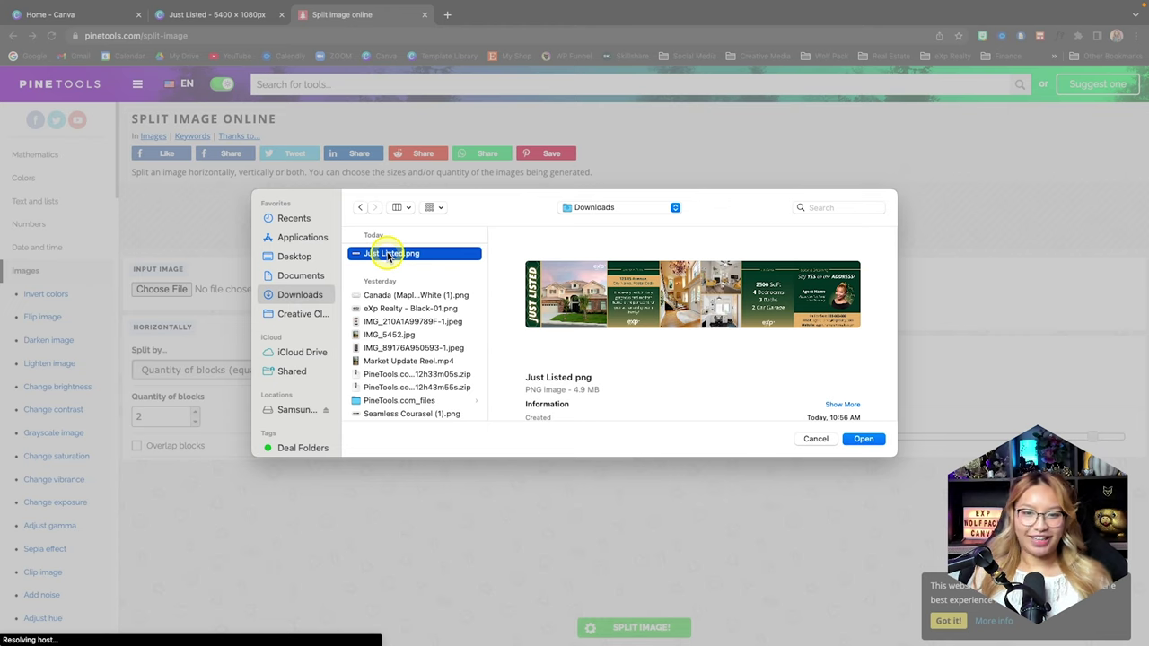
{"action": "key", "text": "space"}
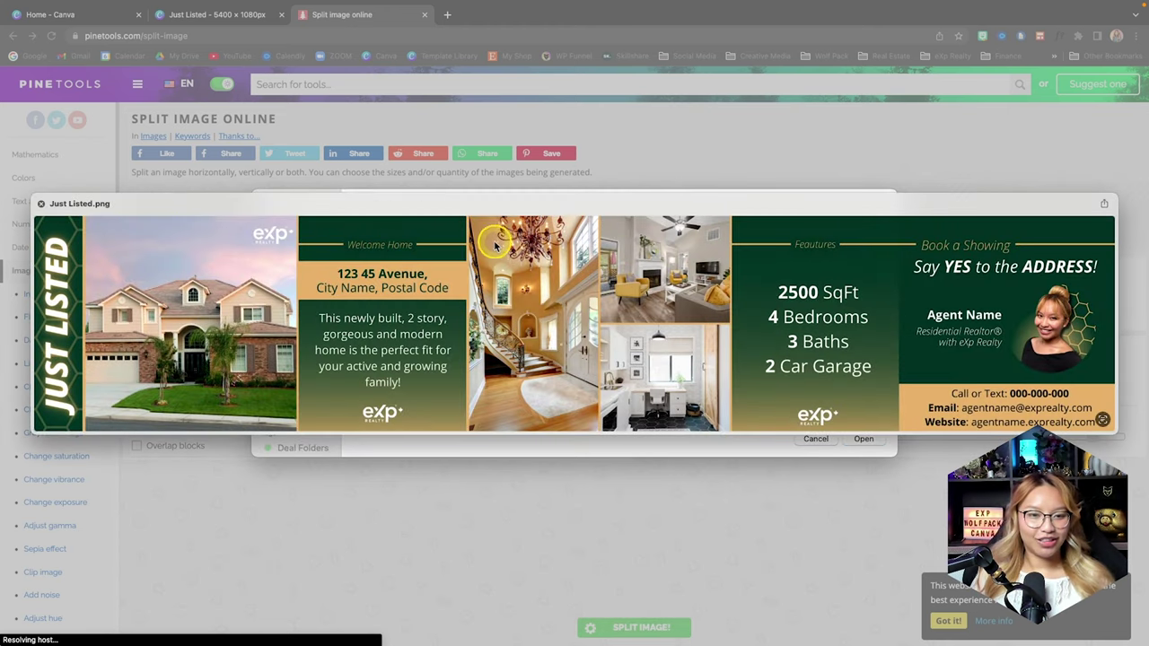
{"action": "key", "text": "space"}
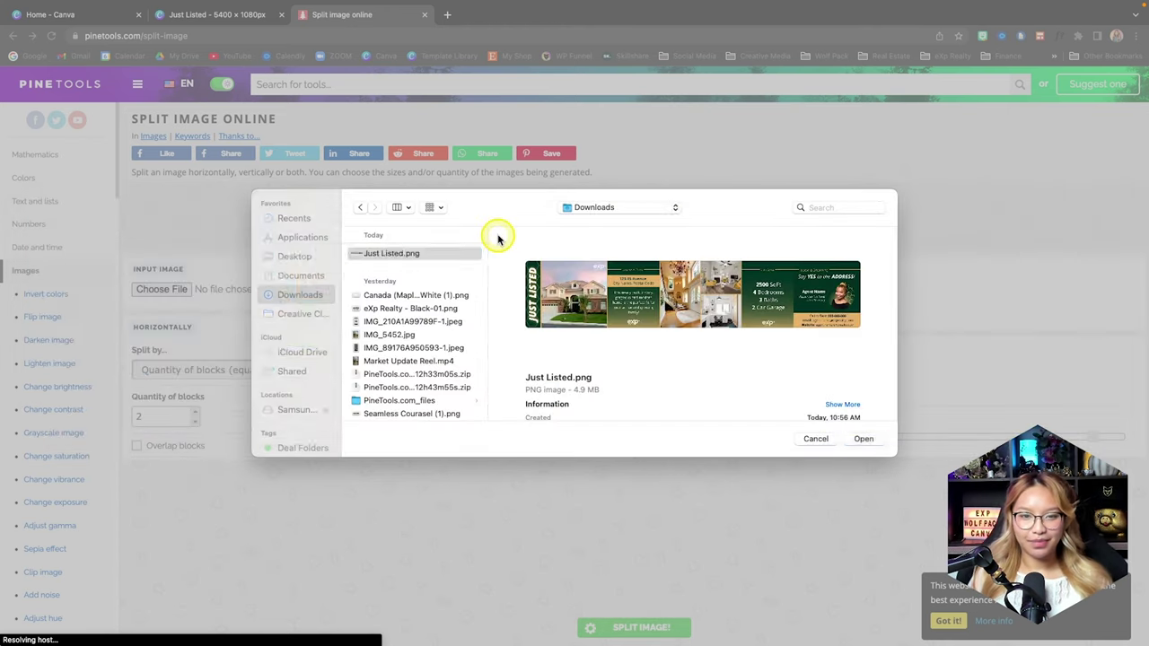
{"action": "left_click", "coordinate": [863, 439]}
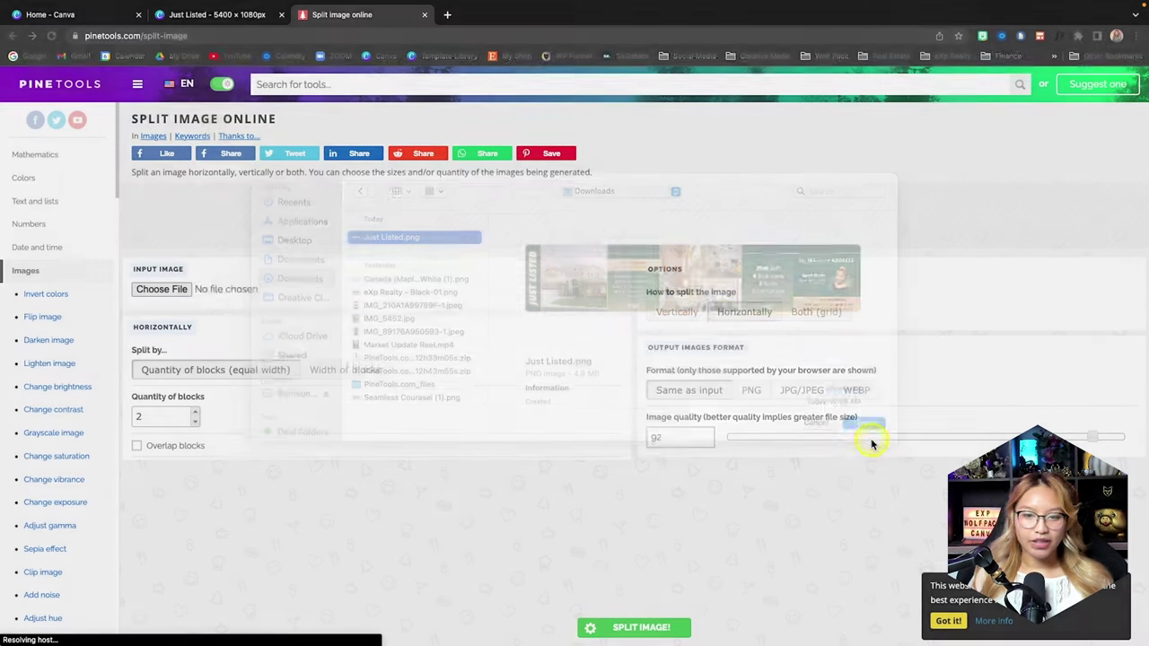
Split the carousel image into 5 blocks of equal width and download all the pieces as a .zip file
{"action": "scroll", "coordinate": [395, 363], "scroll_direction": "down", "scroll_amount": 1}
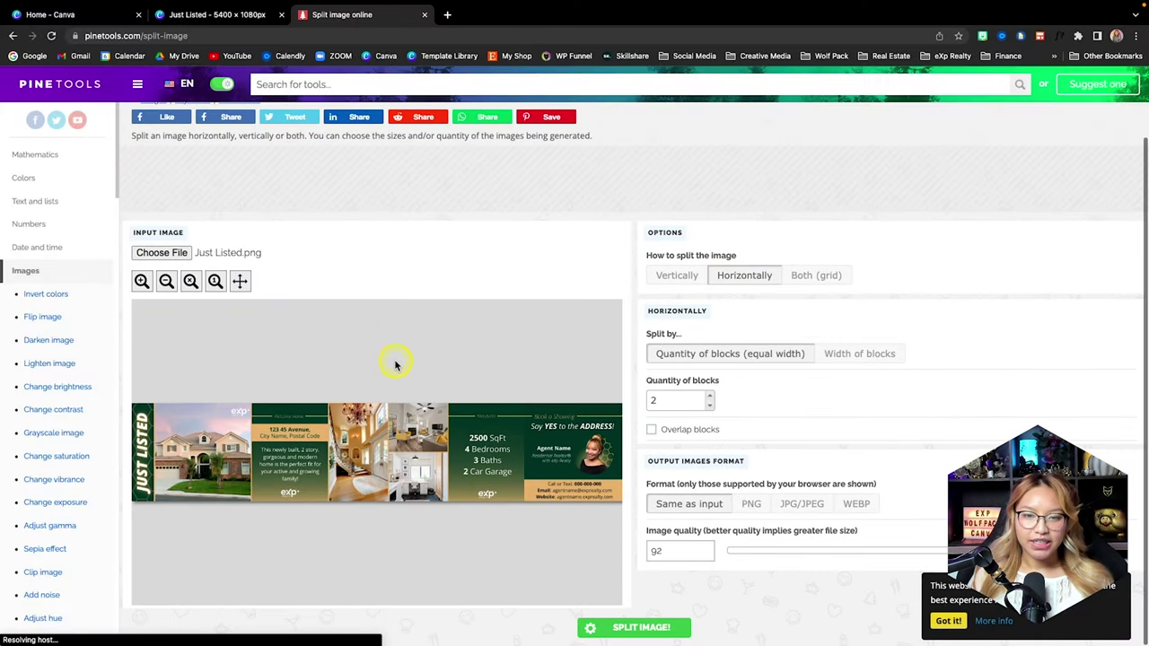
{"action": "left_click", "coordinate": [710, 396]}
{"action": "left_click", "coordinate": [711, 396]}
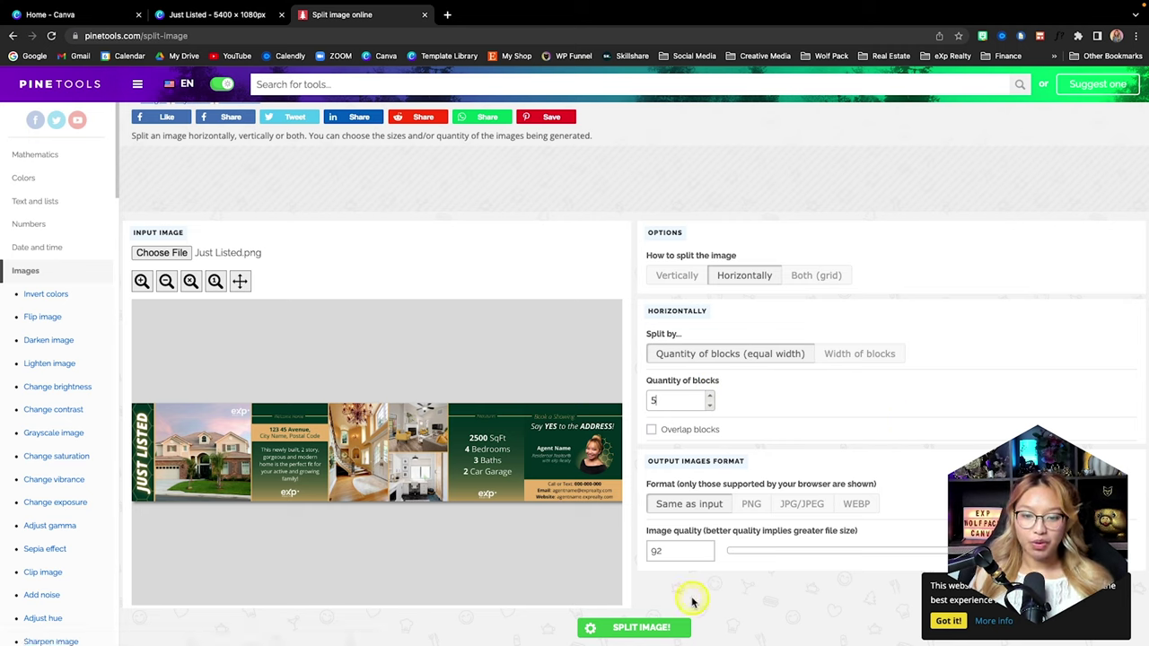
{"action": "left_click", "coordinate": [646, 628]}
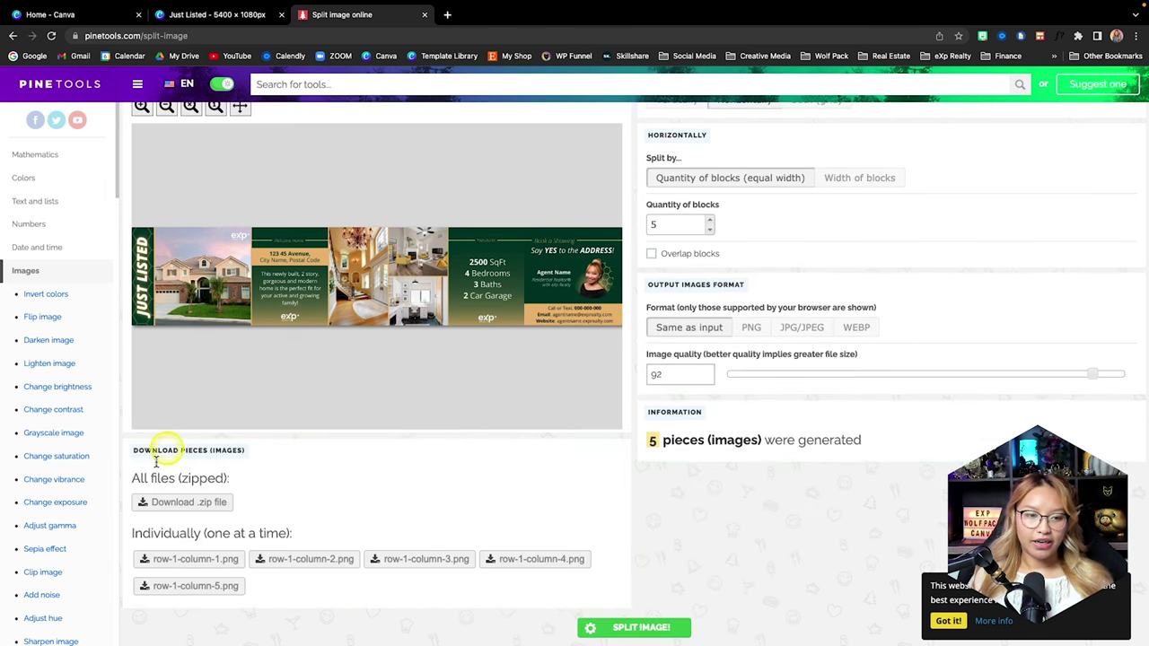
{"action": "left_click", "coordinate": [184, 504]}
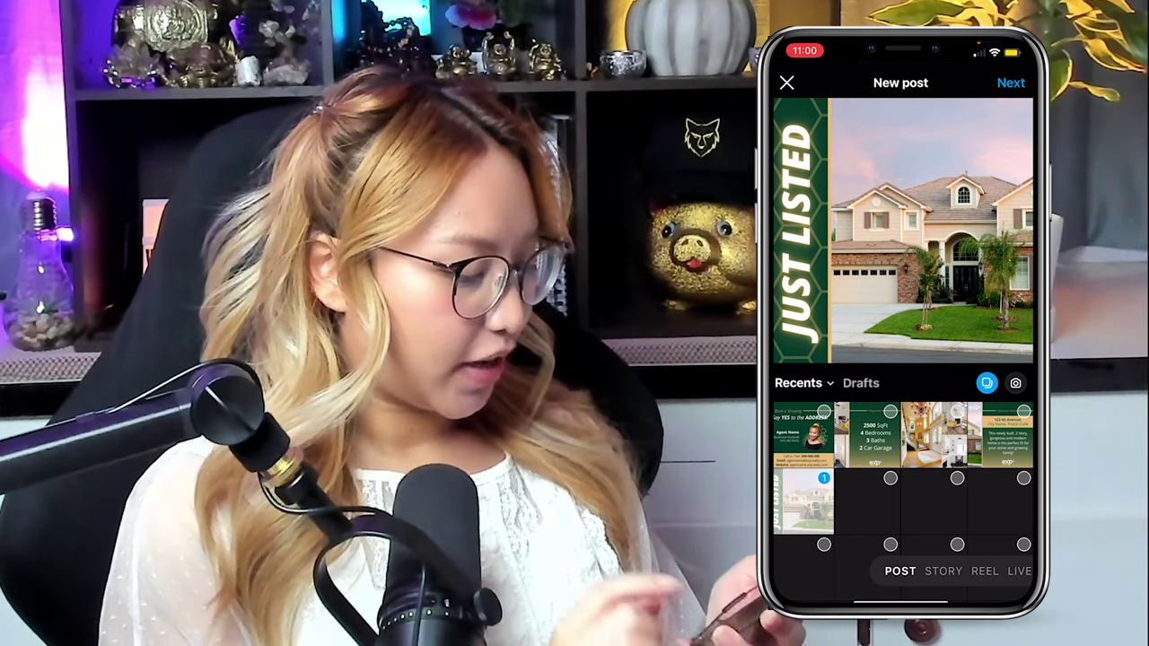
In Instagram's new post, add the address, interior photos, features and agent contact panels in that order after the Just Listed panel
{"action": "left_click", "coordinate": [1005, 435]}
{"action": "left_click", "coordinate": [933, 435]}
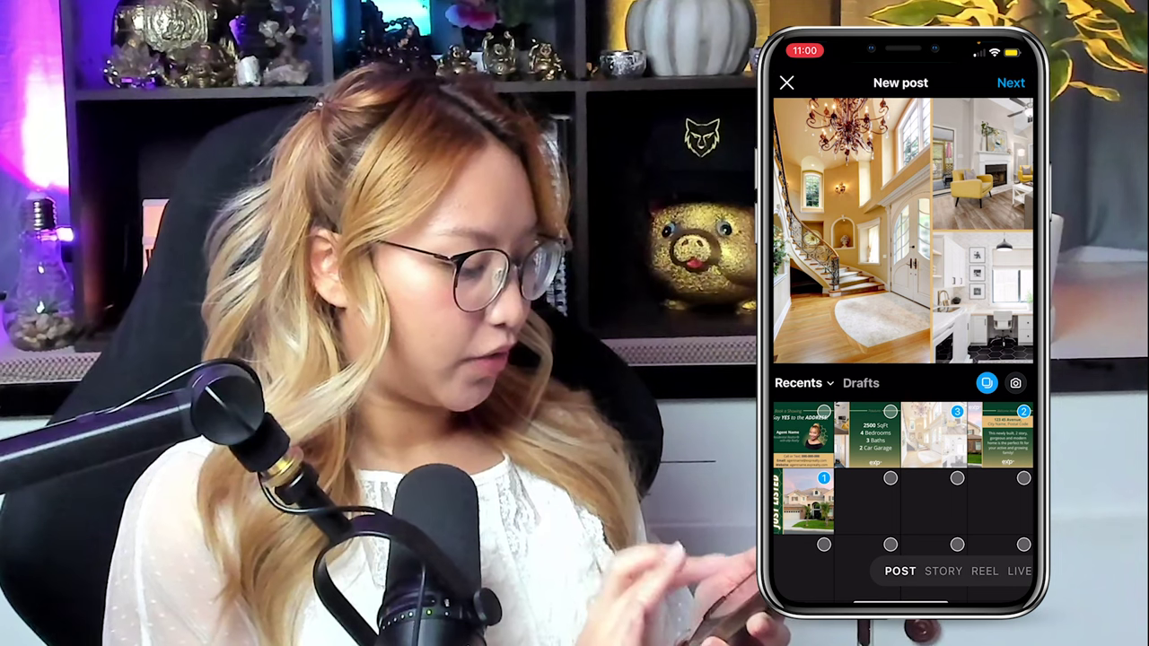
{"action": "left_click", "coordinate": [867, 435]}
{"action": "left_click", "coordinate": [803, 436]}
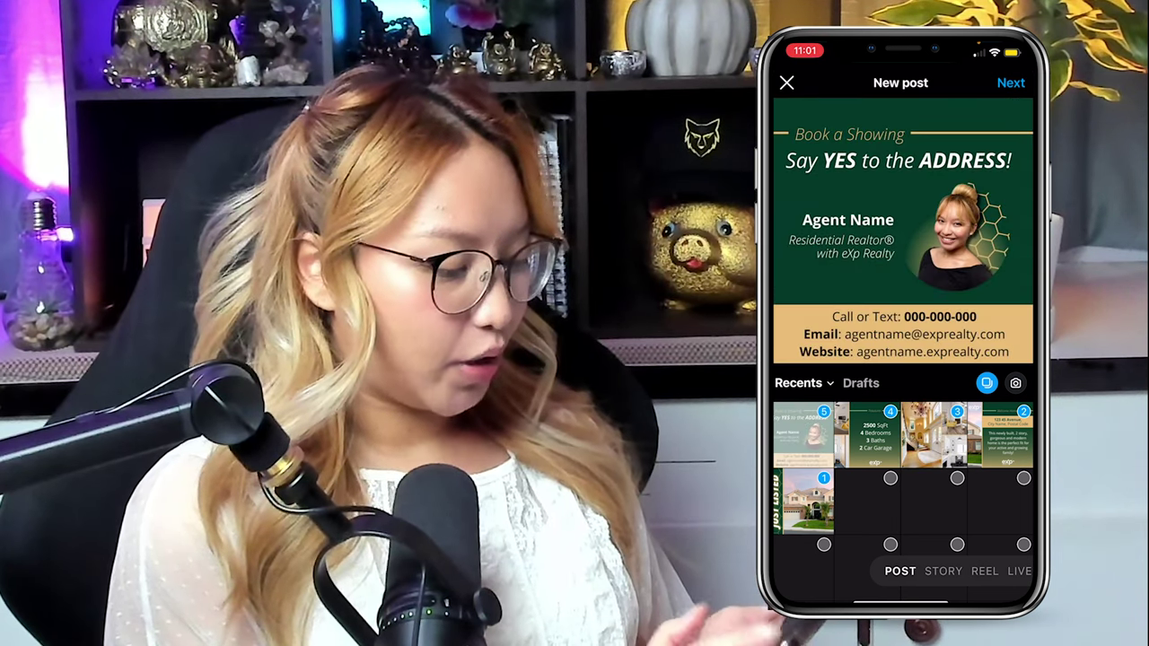
Continue to the post's filter stage and review the carousel panels in sequence through to the agent contact panel
{"action": "left_click", "coordinate": [1010, 82]}
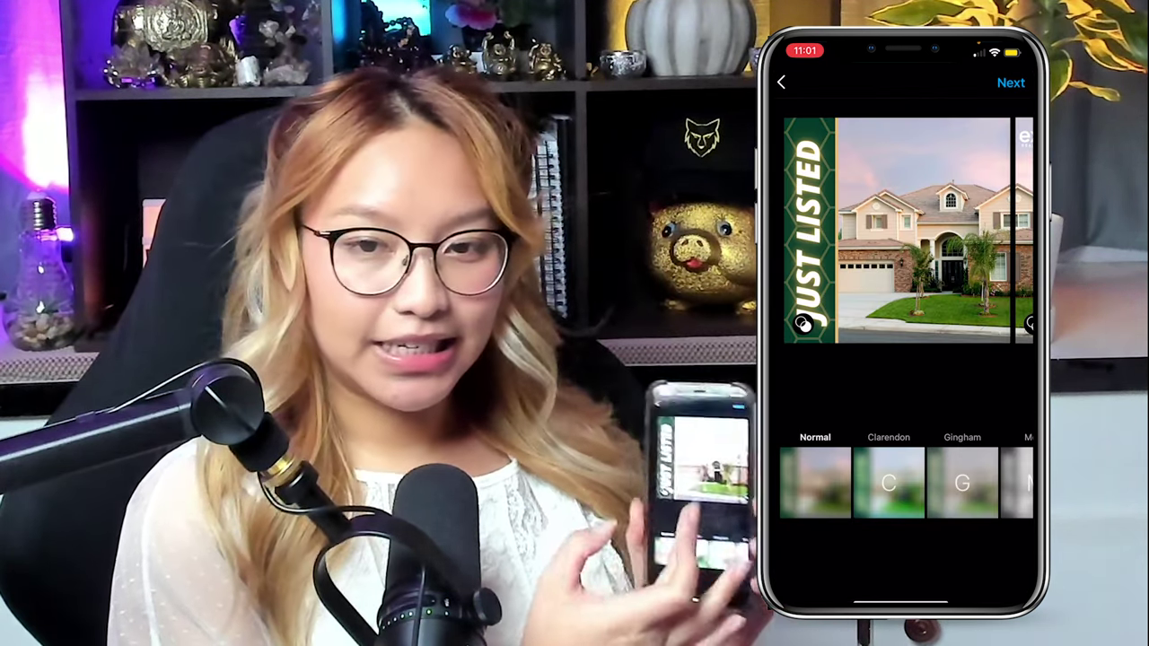
{"action": "left_click_drag", "start_coordinate": [969, 234], "coordinate": [808, 235]}
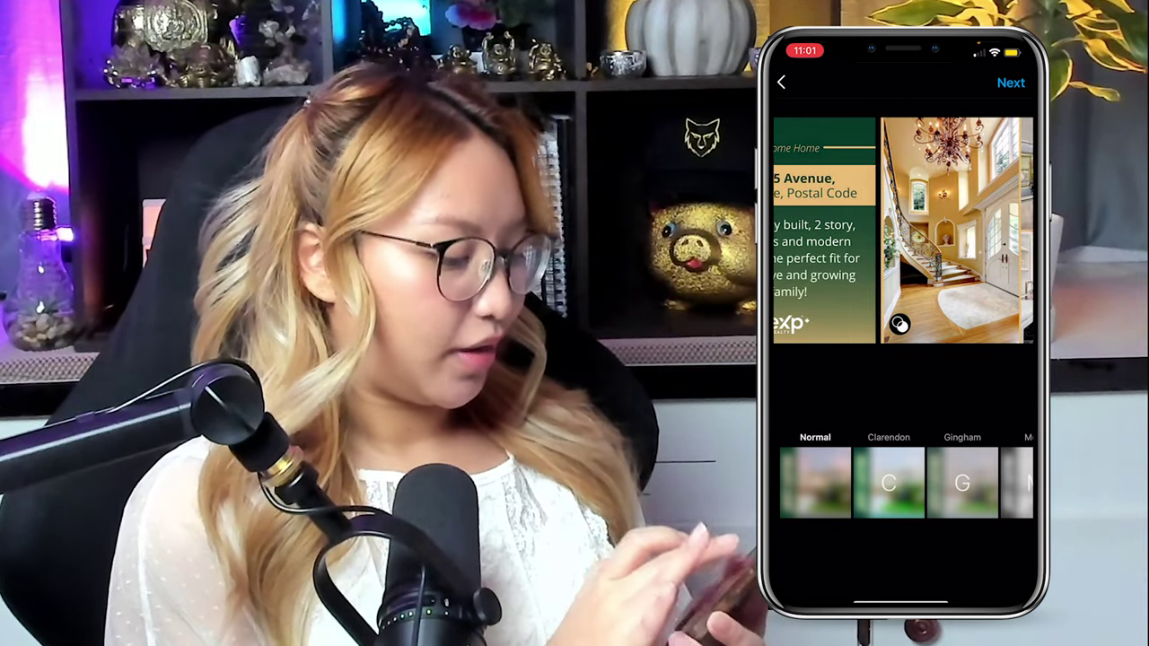
{"action": "left_click_drag", "start_coordinate": [970, 234], "coordinate": [879, 235]}
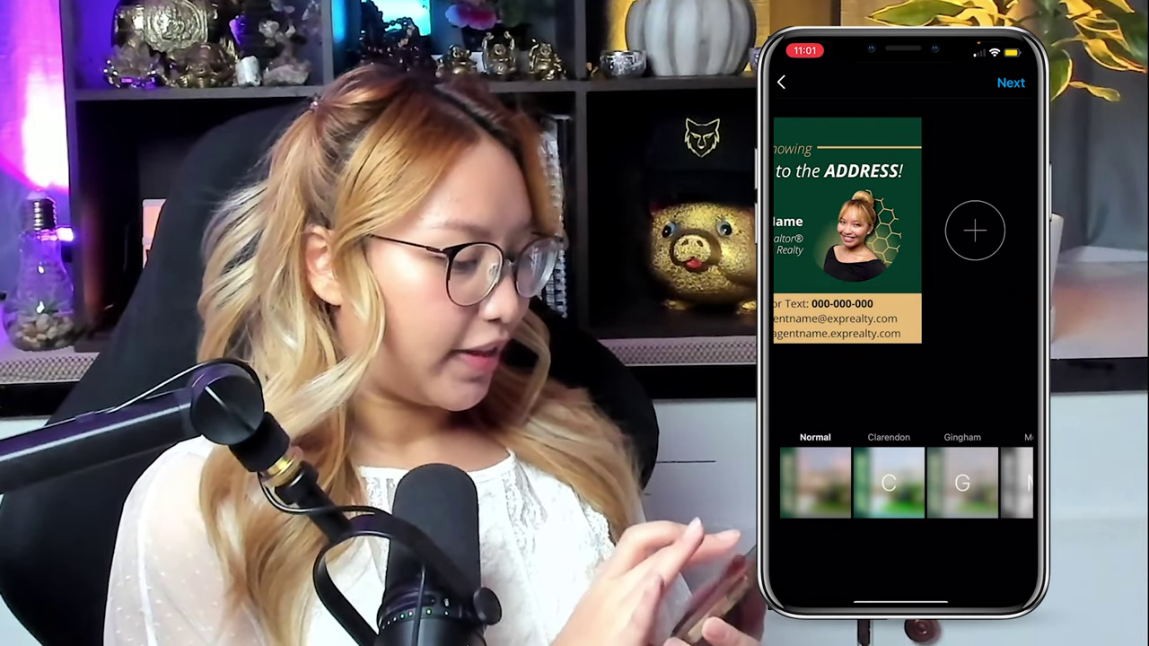